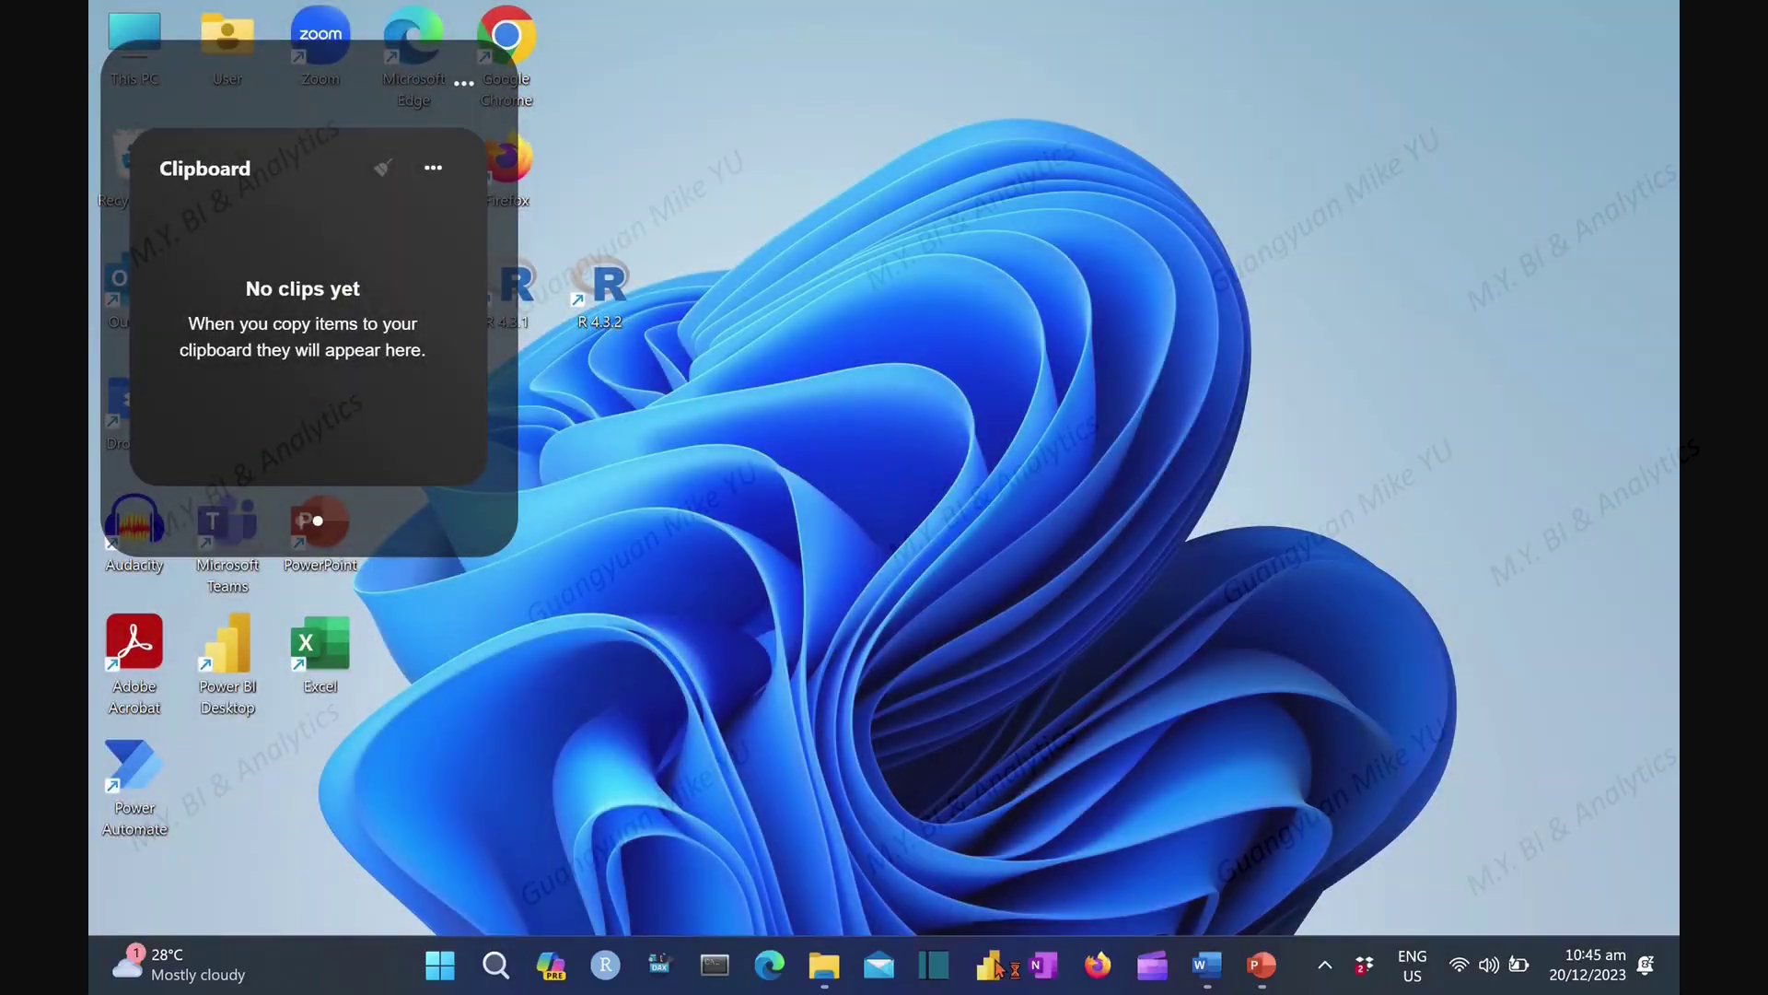
# Launch Power BI Desktop with a blank report and start a new calculated table in Table view
pyautogui.click(990, 966)
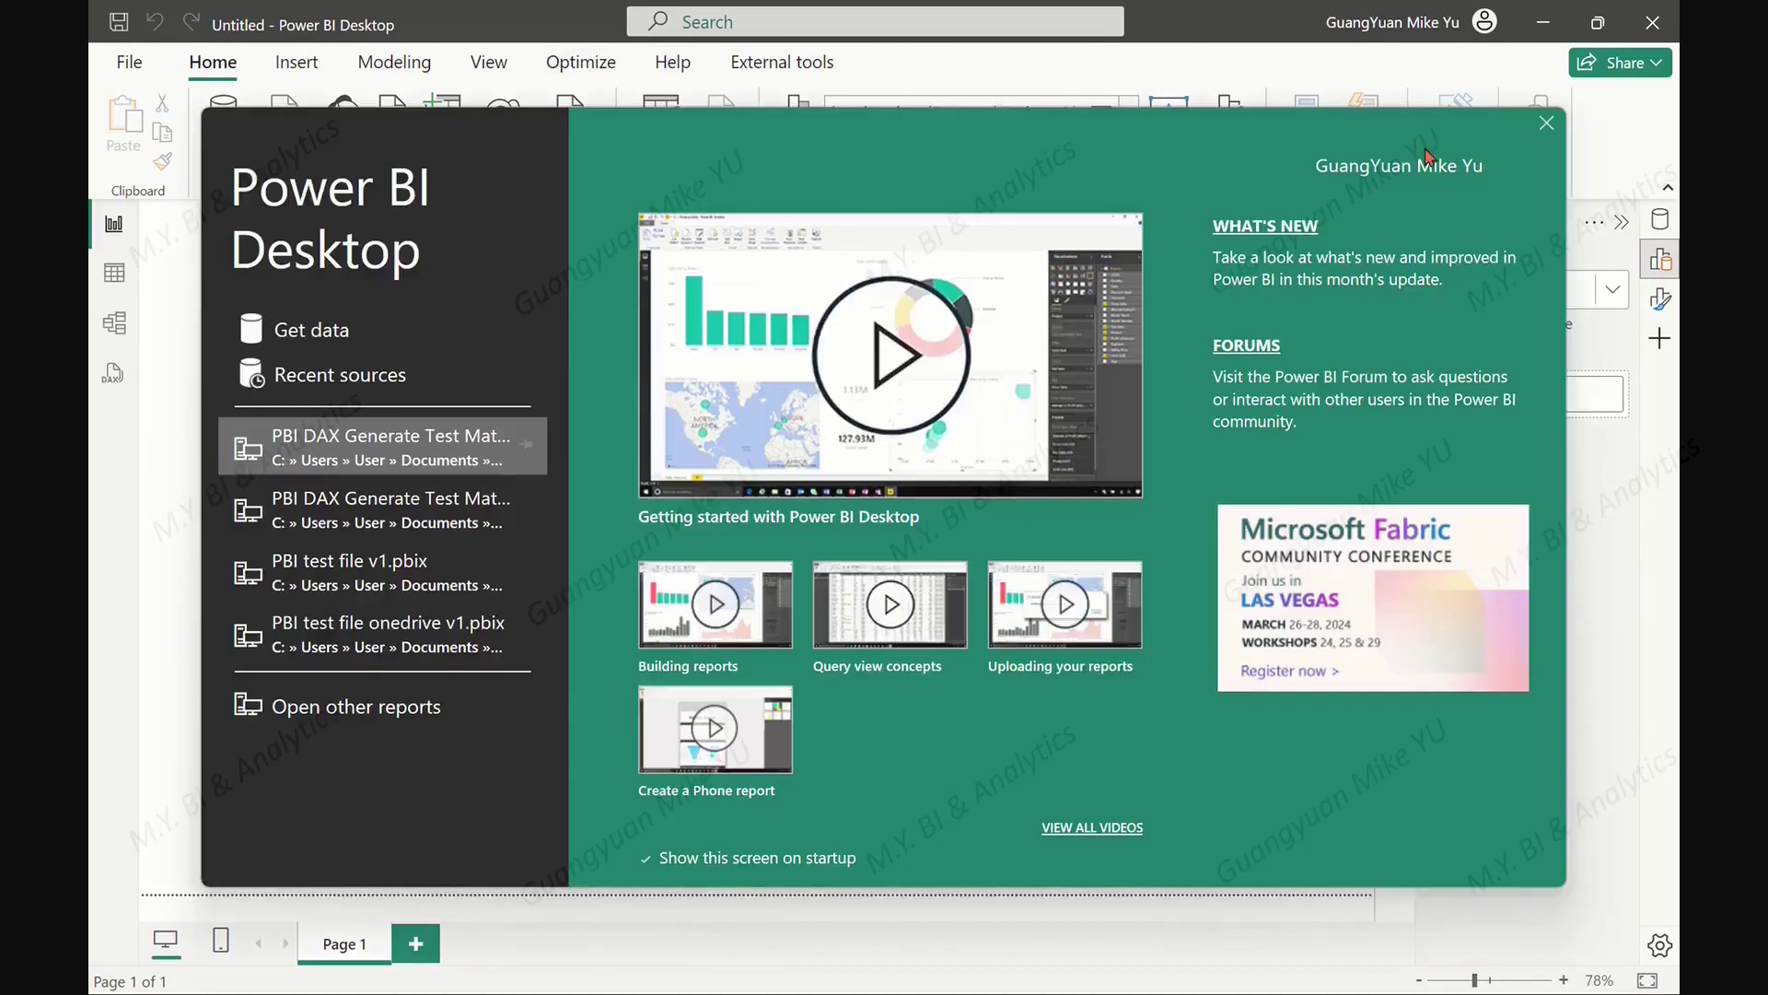
pyautogui.click(221, 78)
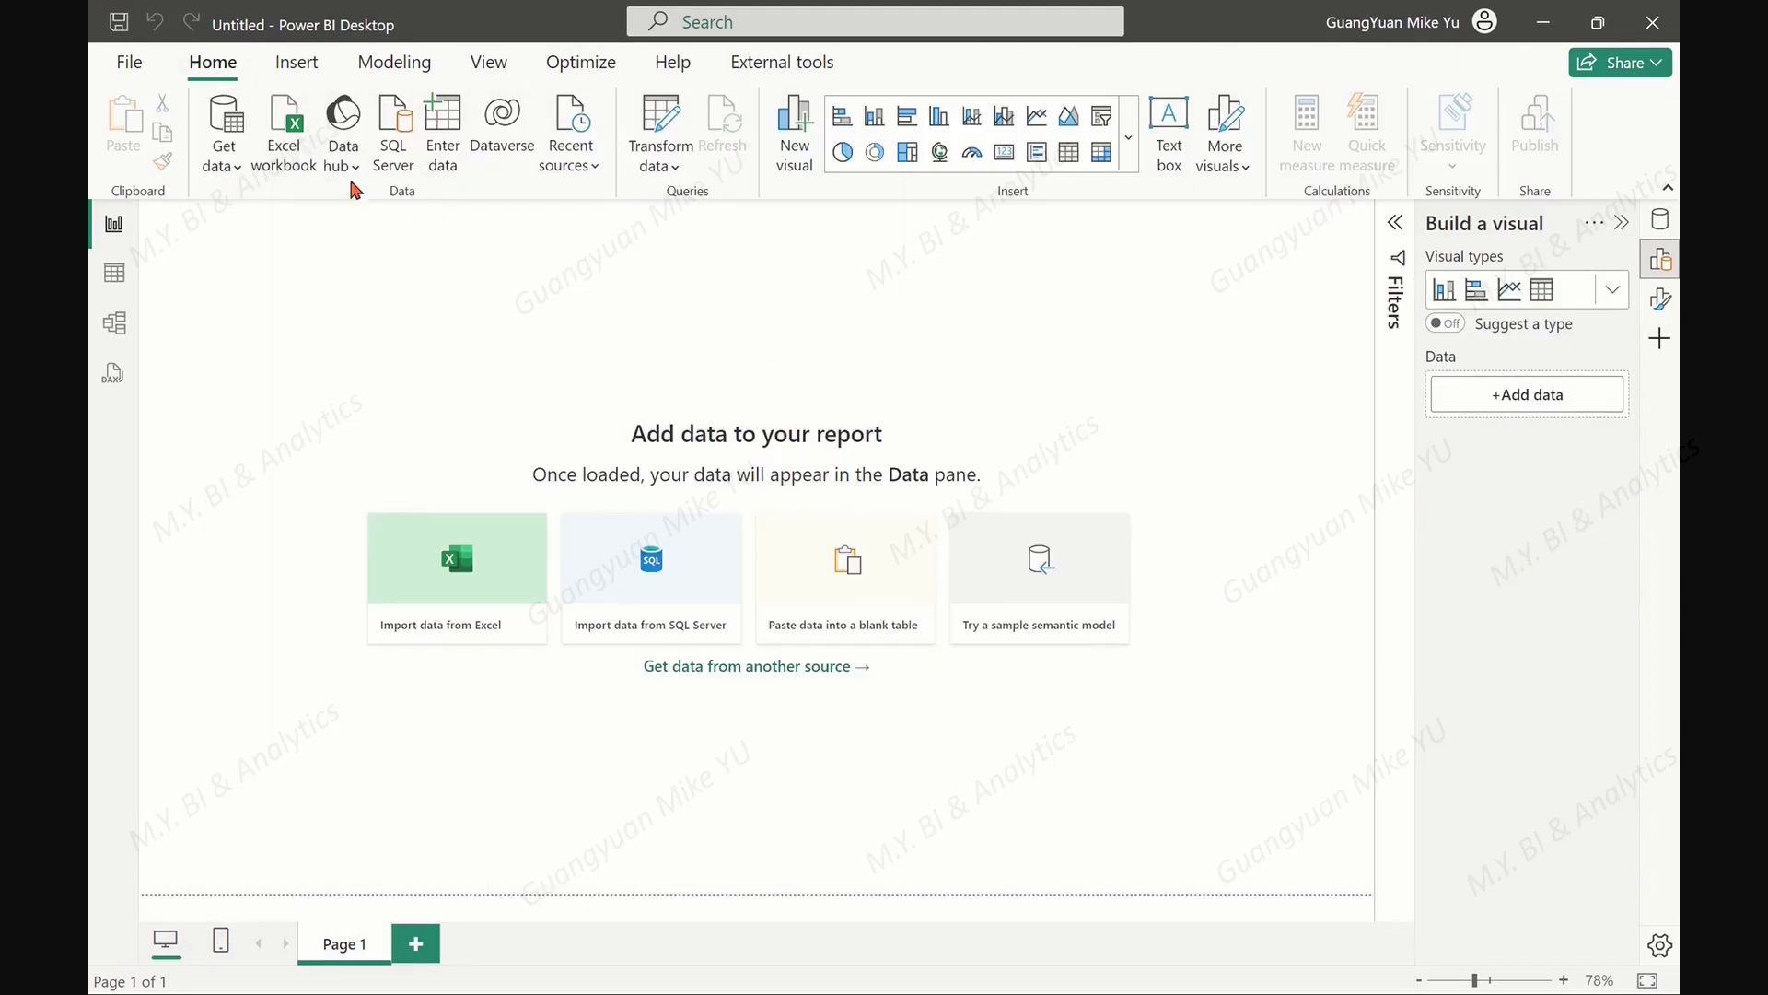
pyautogui.click(107, 286)
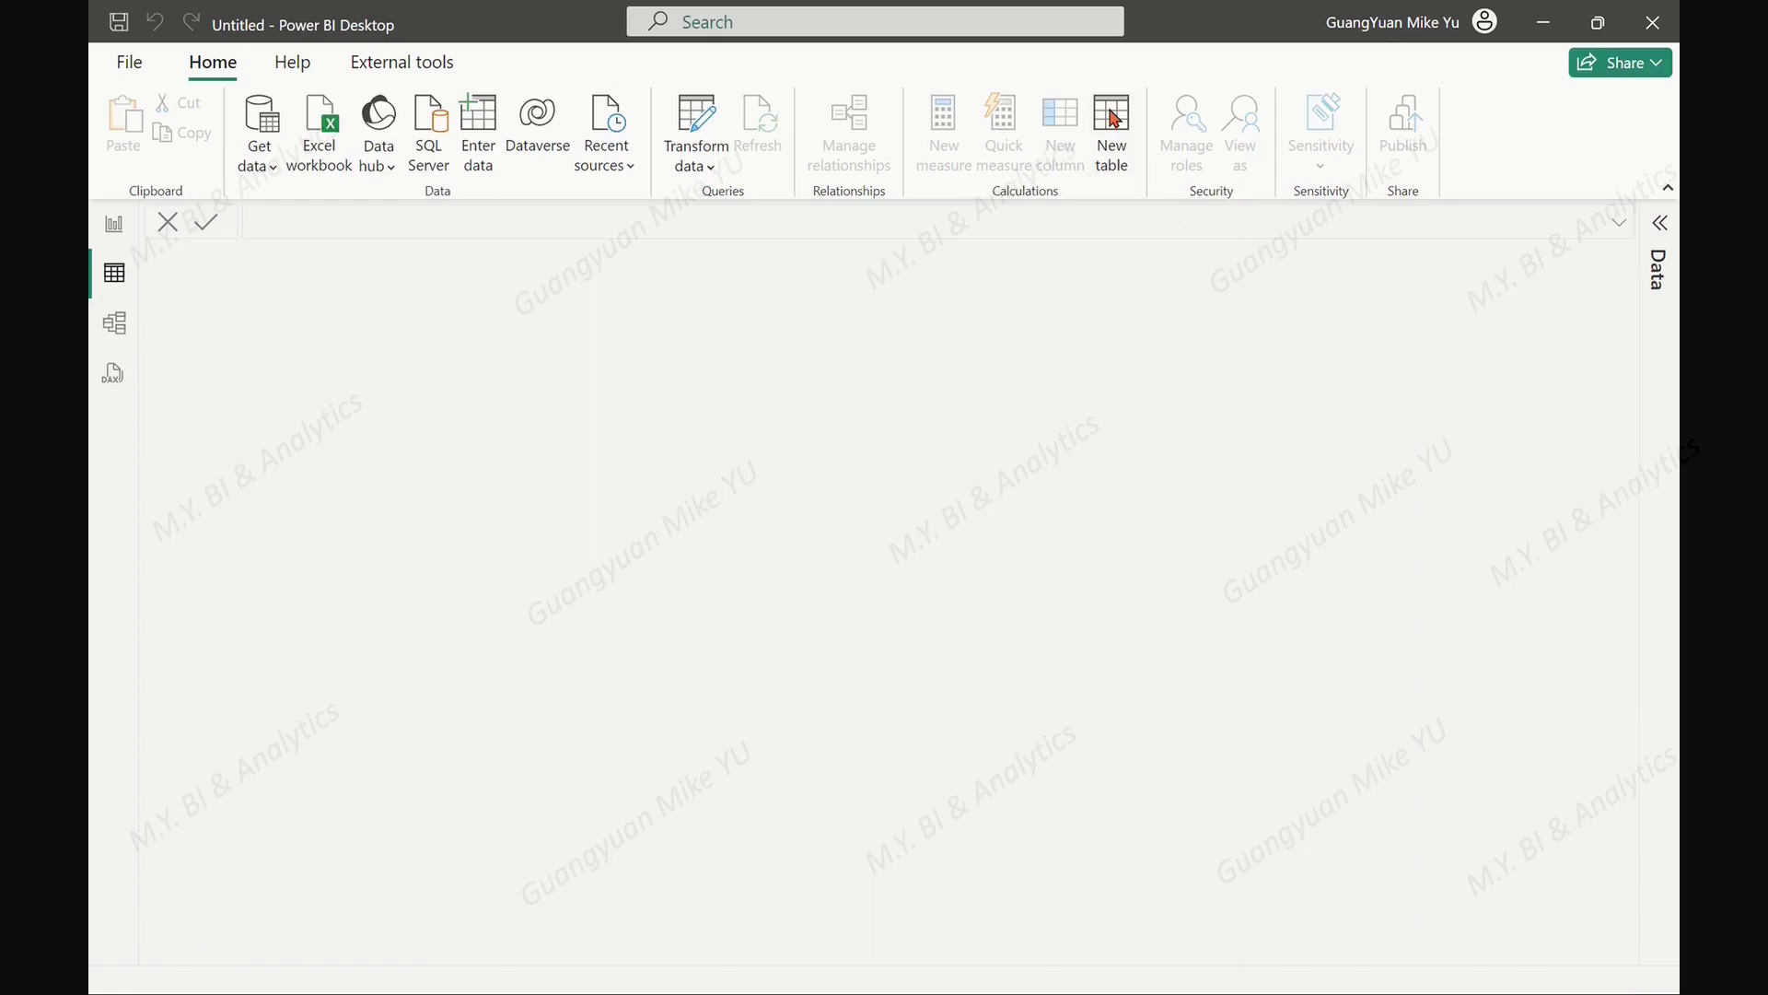
pyautogui.click(1112, 120)
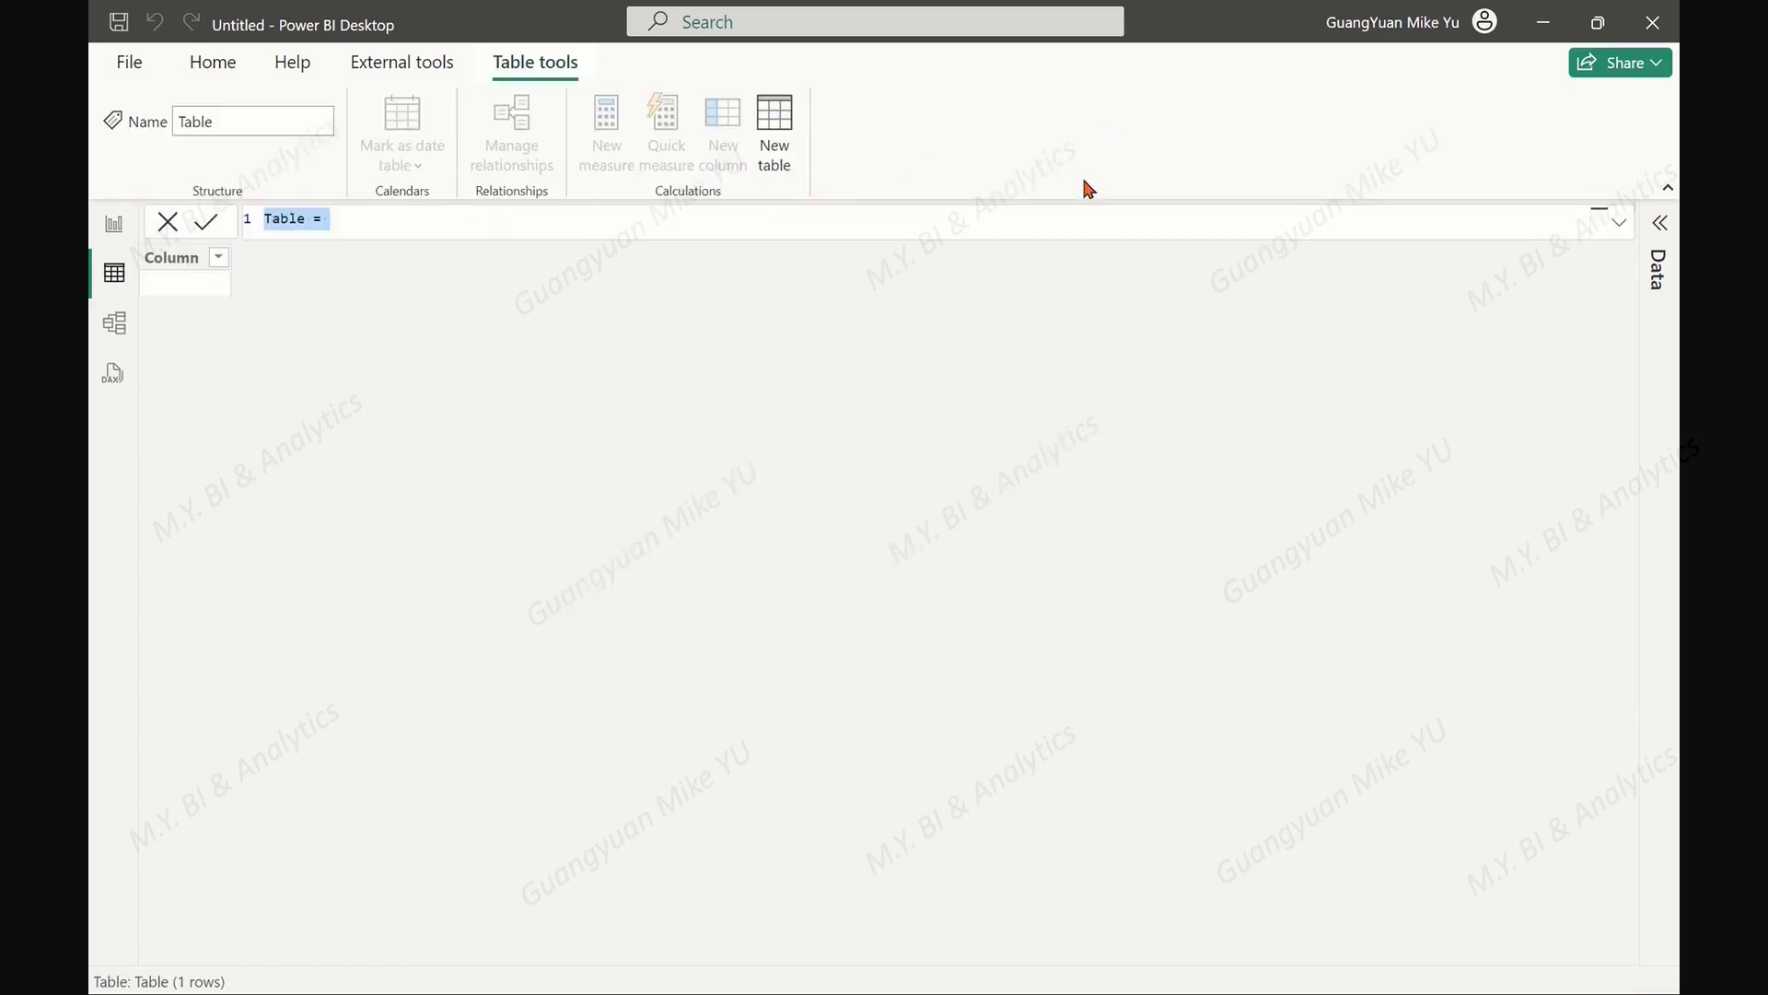
# Replace the default formula with 'Prodt_Cust_Fdbacks(testing data) =' in the expanded formula bar
pyautogui.click(1619, 223)
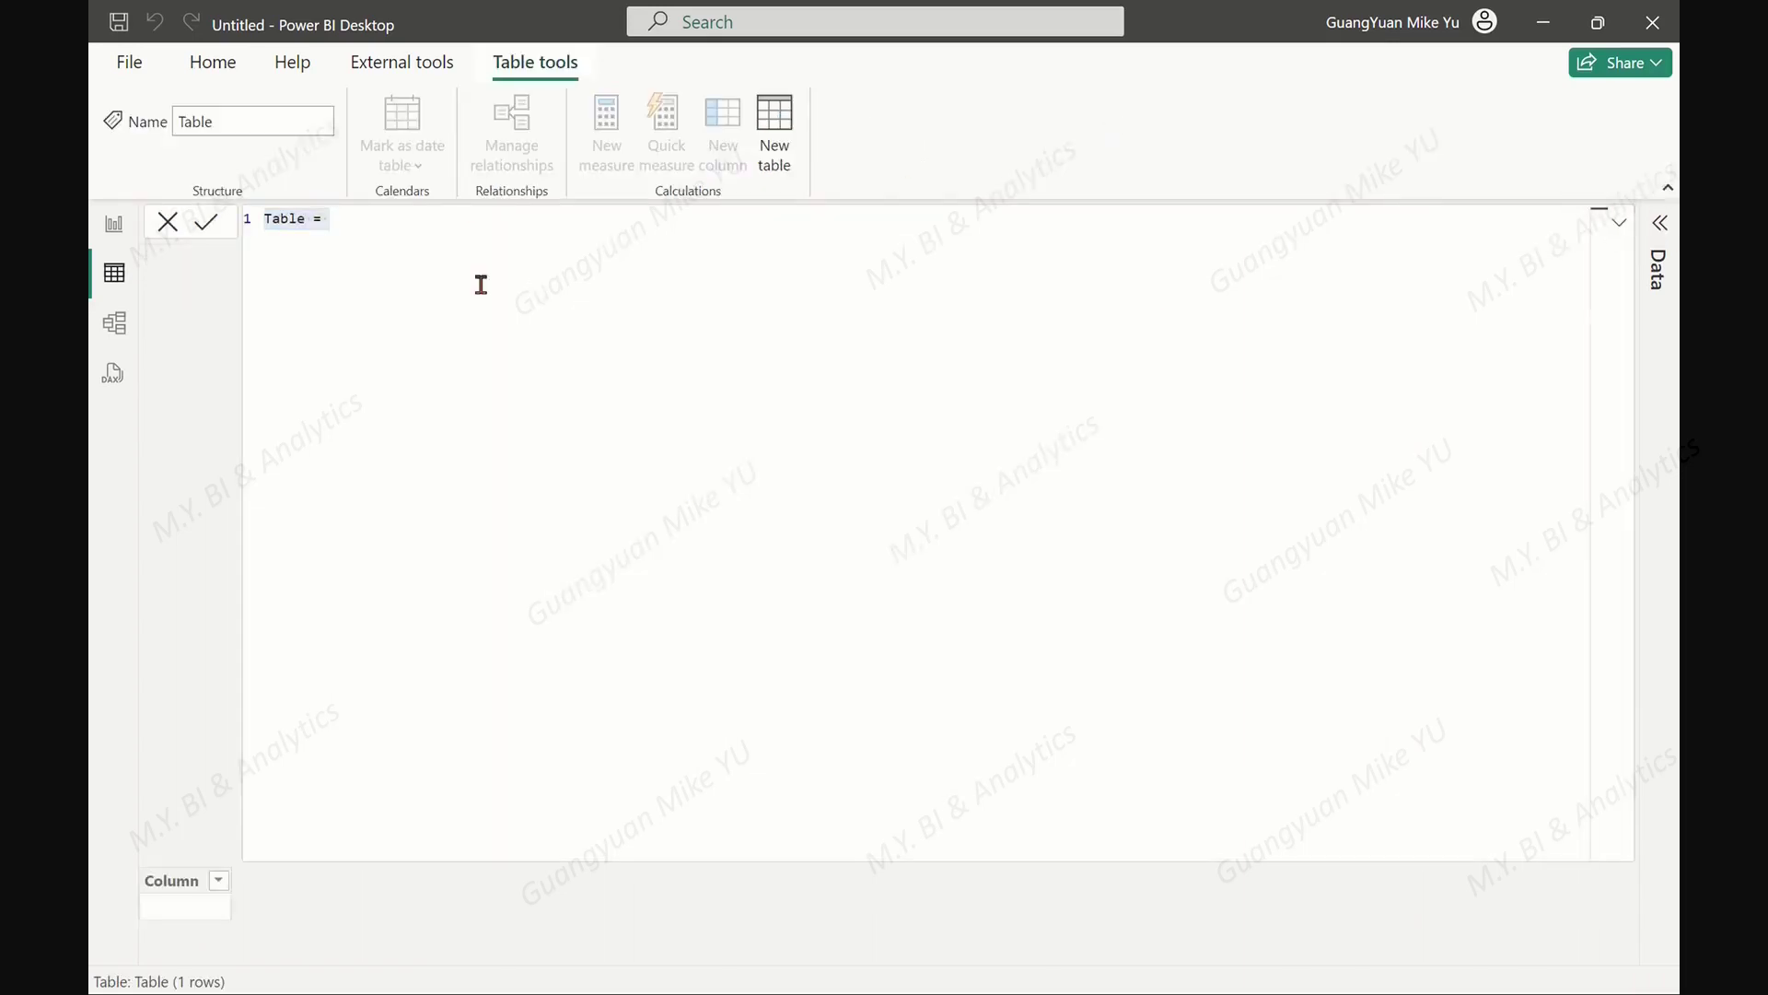
pyautogui.click(417, 234)
pyautogui.hotkey('ctrl', 'a')
pyautogui.press('BackSpace')
pyautogui.write('Prodt_Cust_Fdbacks')
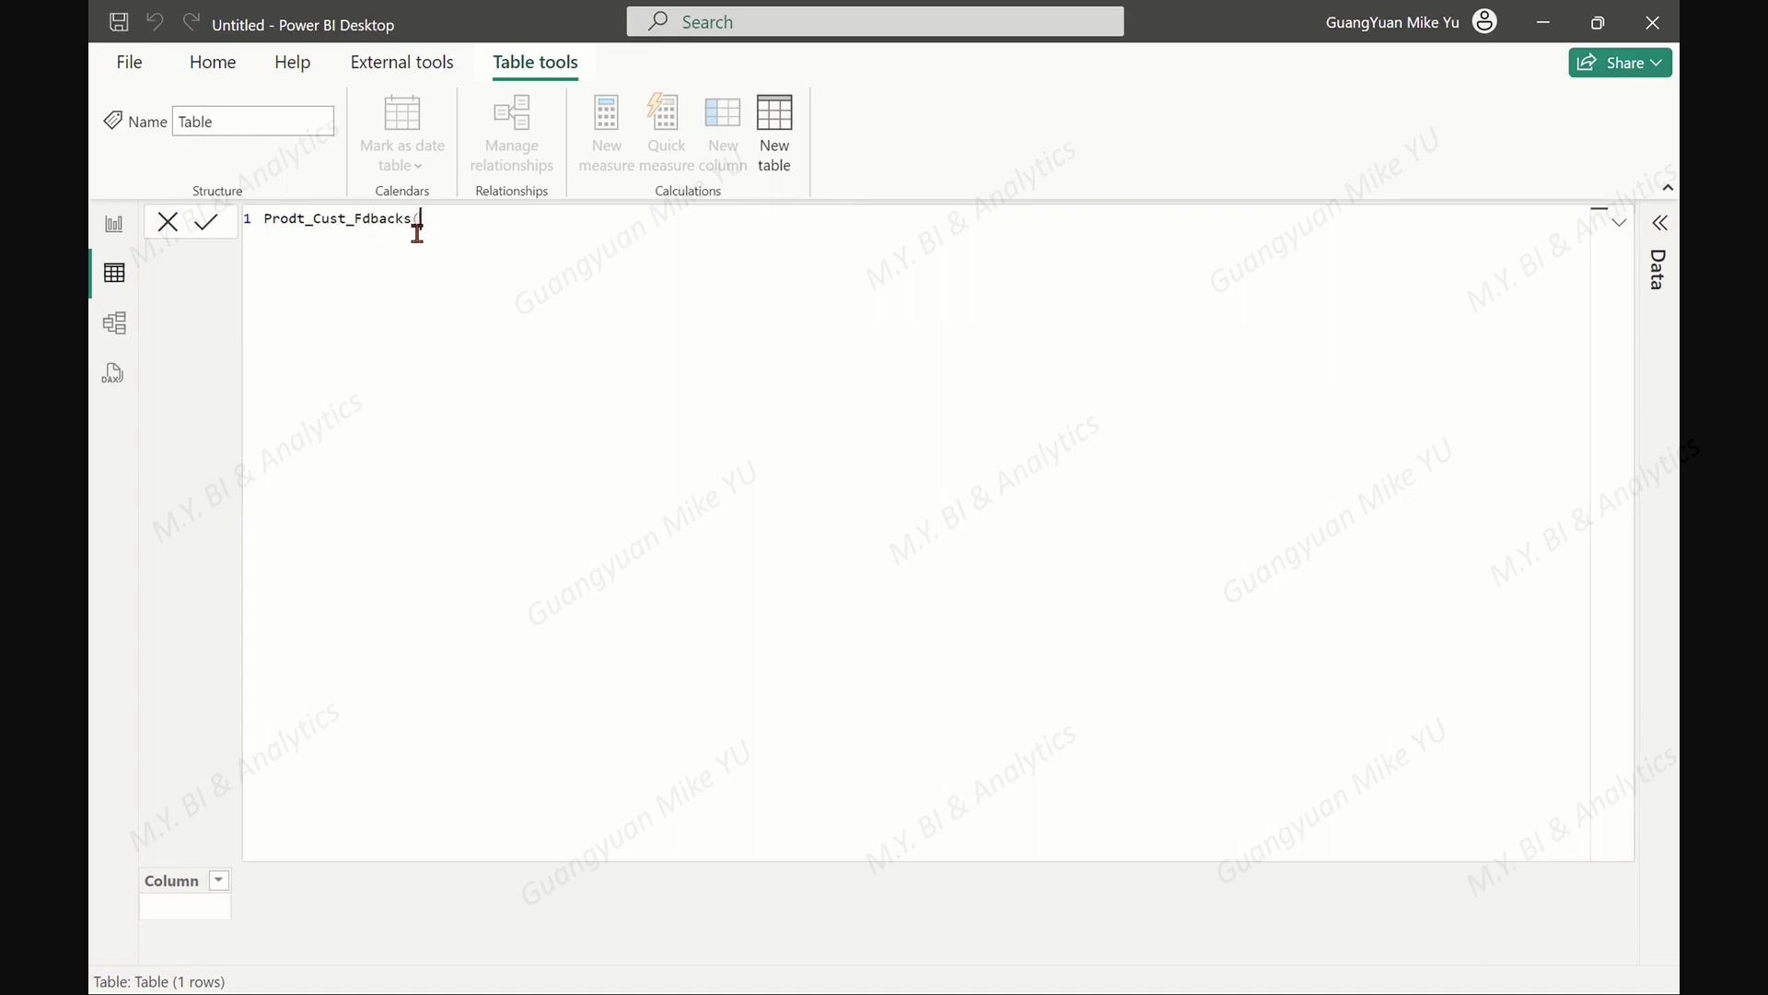
pyautogui.write('(testing data) =')
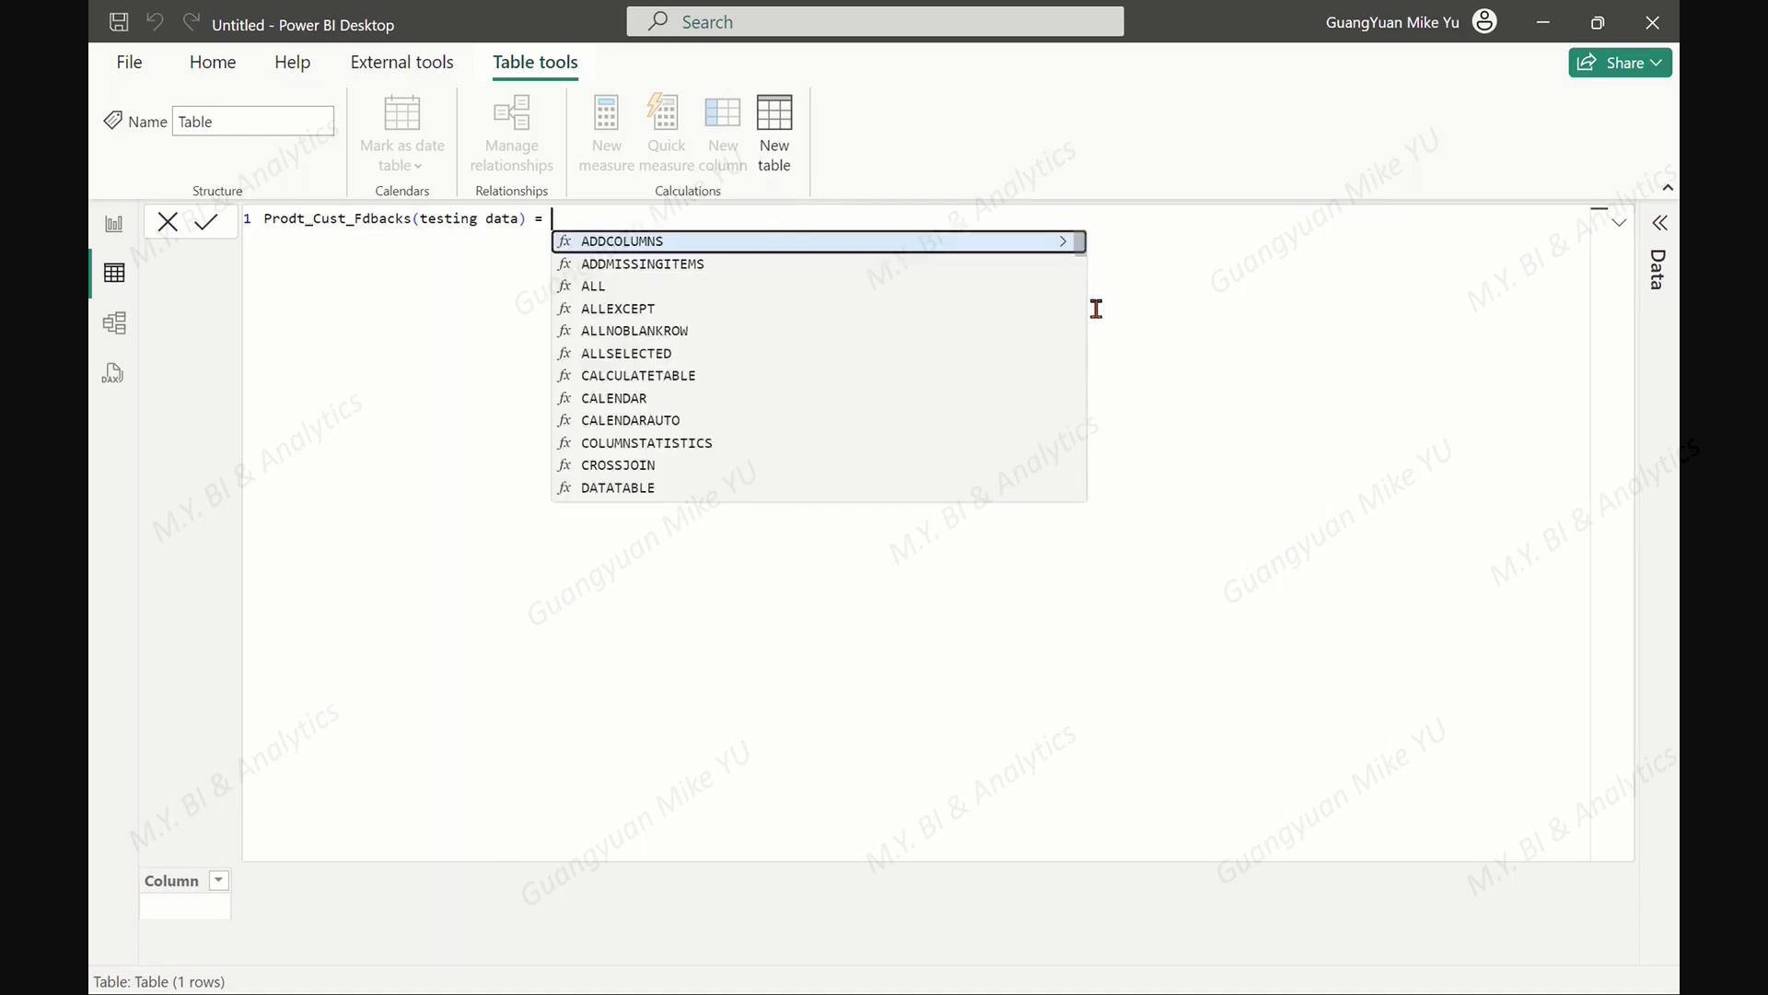
# Begin the formula on a new line with VAR _tbl = ADDCOLUMNS(
pyautogui.hotkey('shift', 'Return')
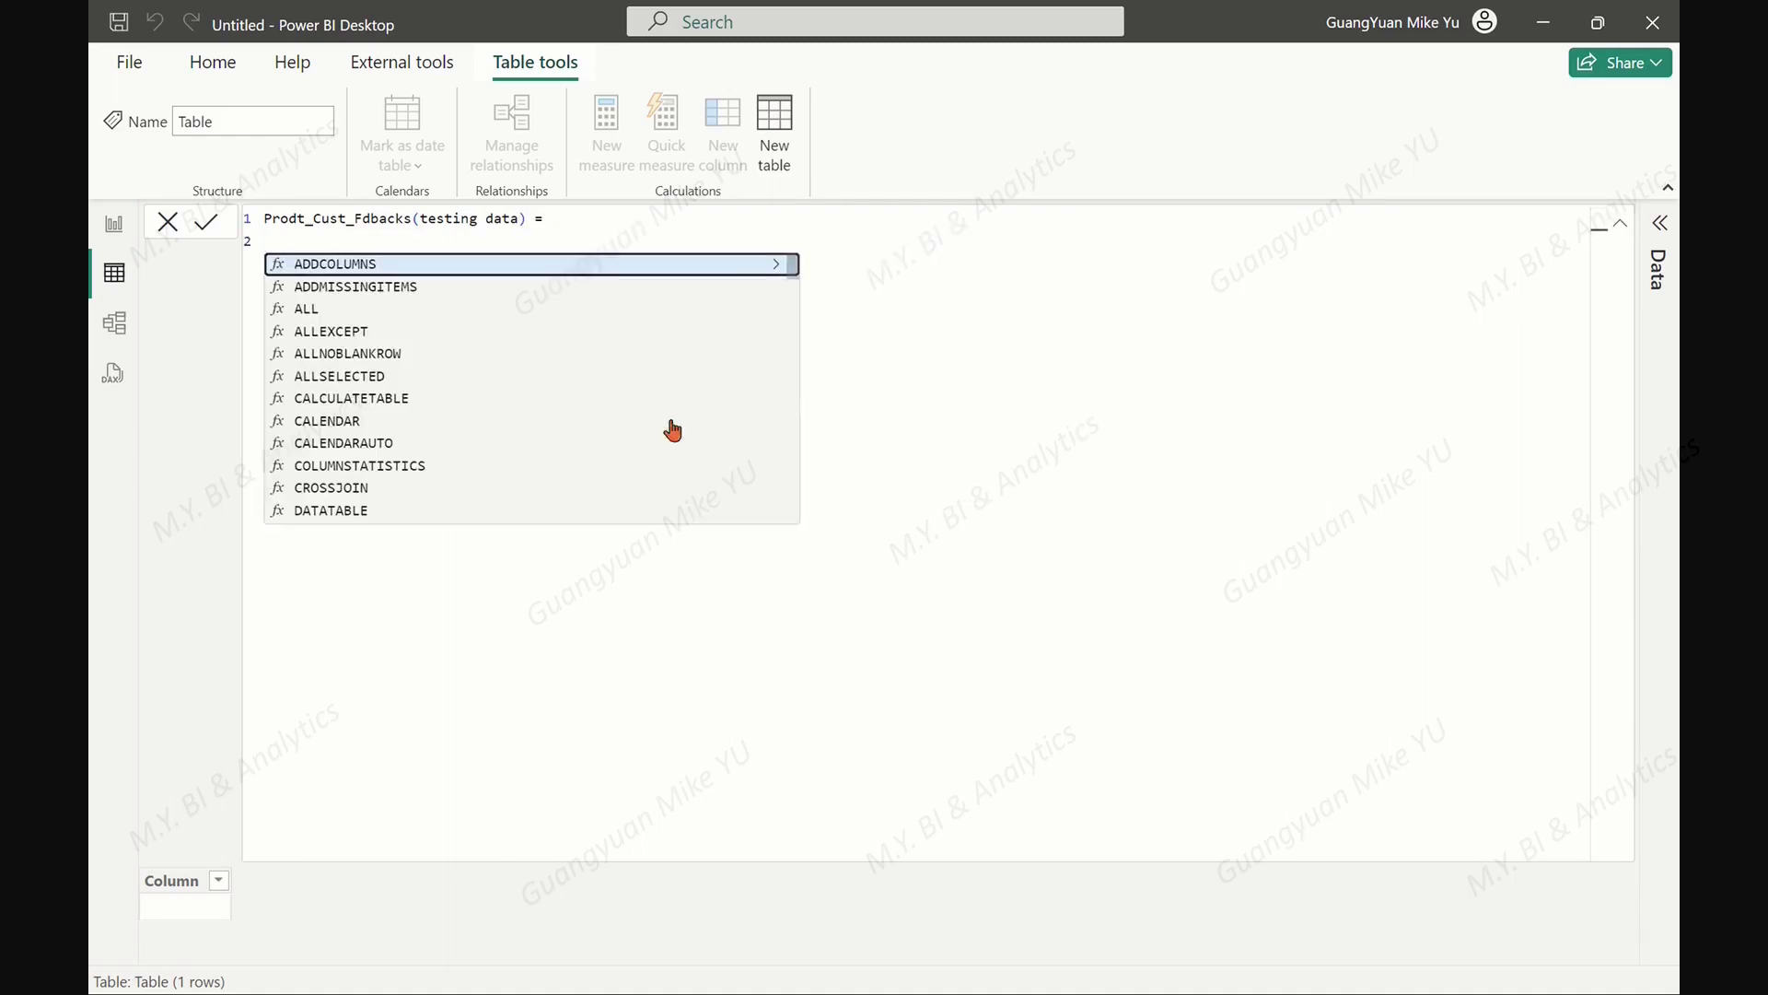
pyautogui.press('Escape')
pyautogui.write('VAR ')
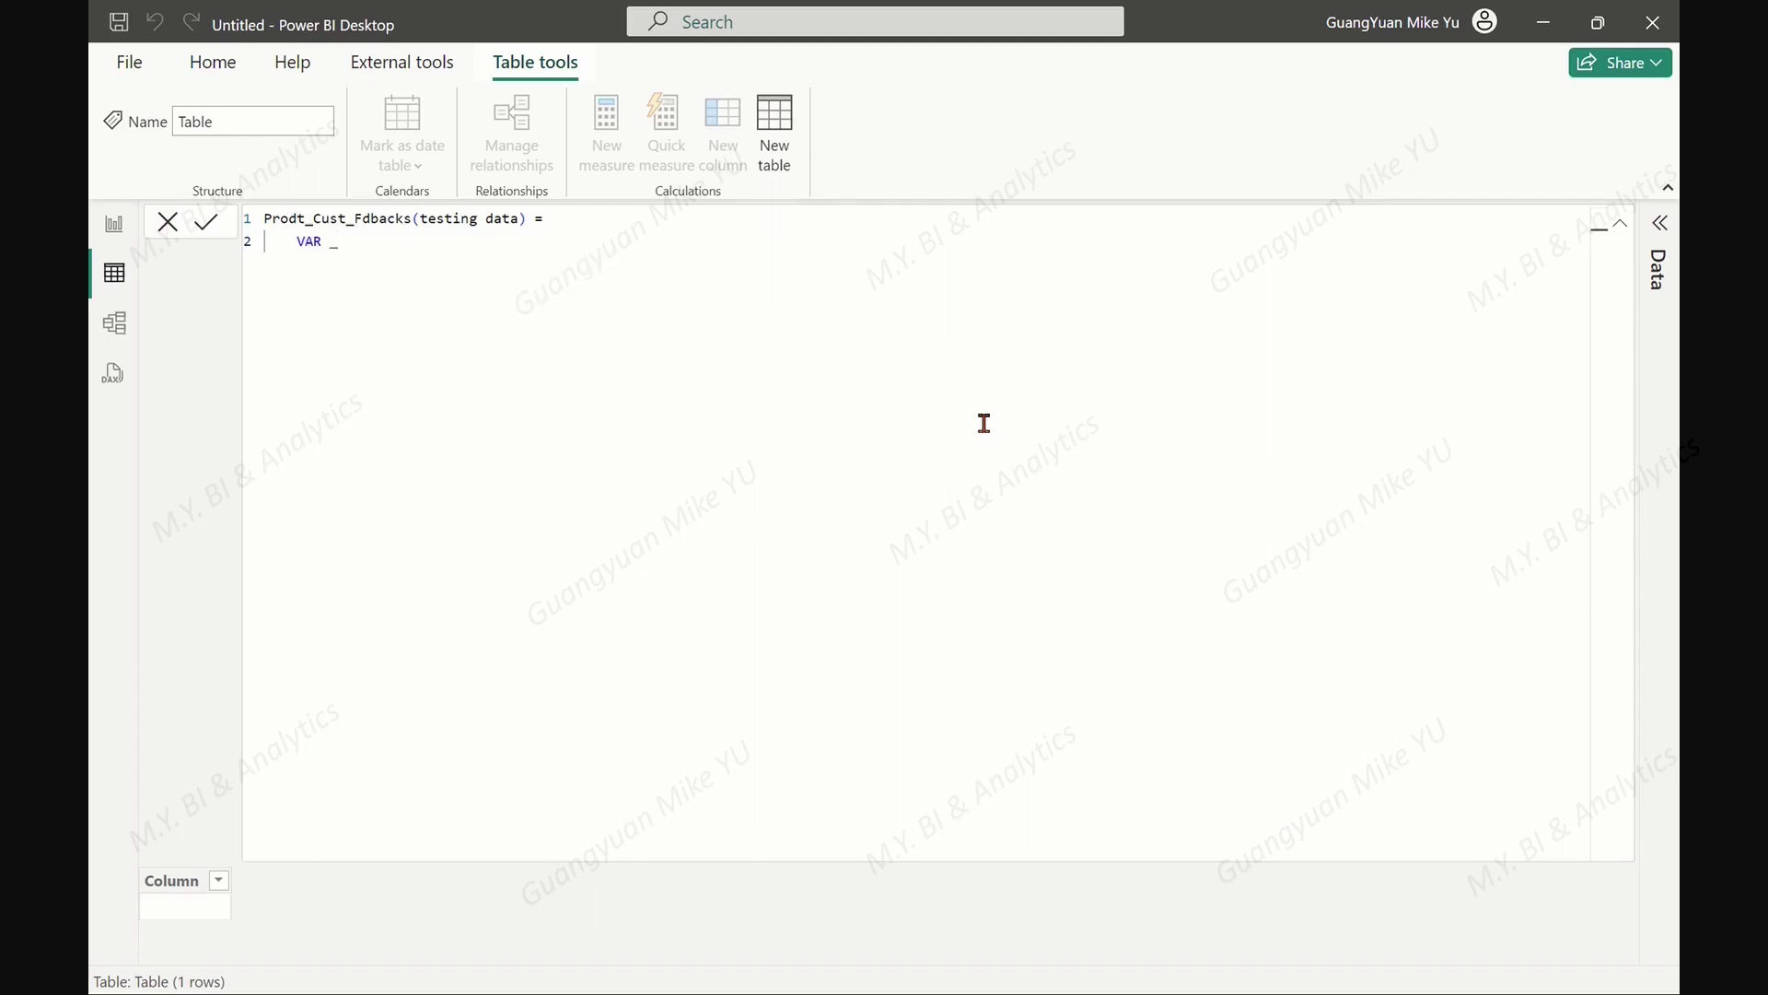
pyautogui.write('_tbl = Add')
pyautogui.press('Tab')
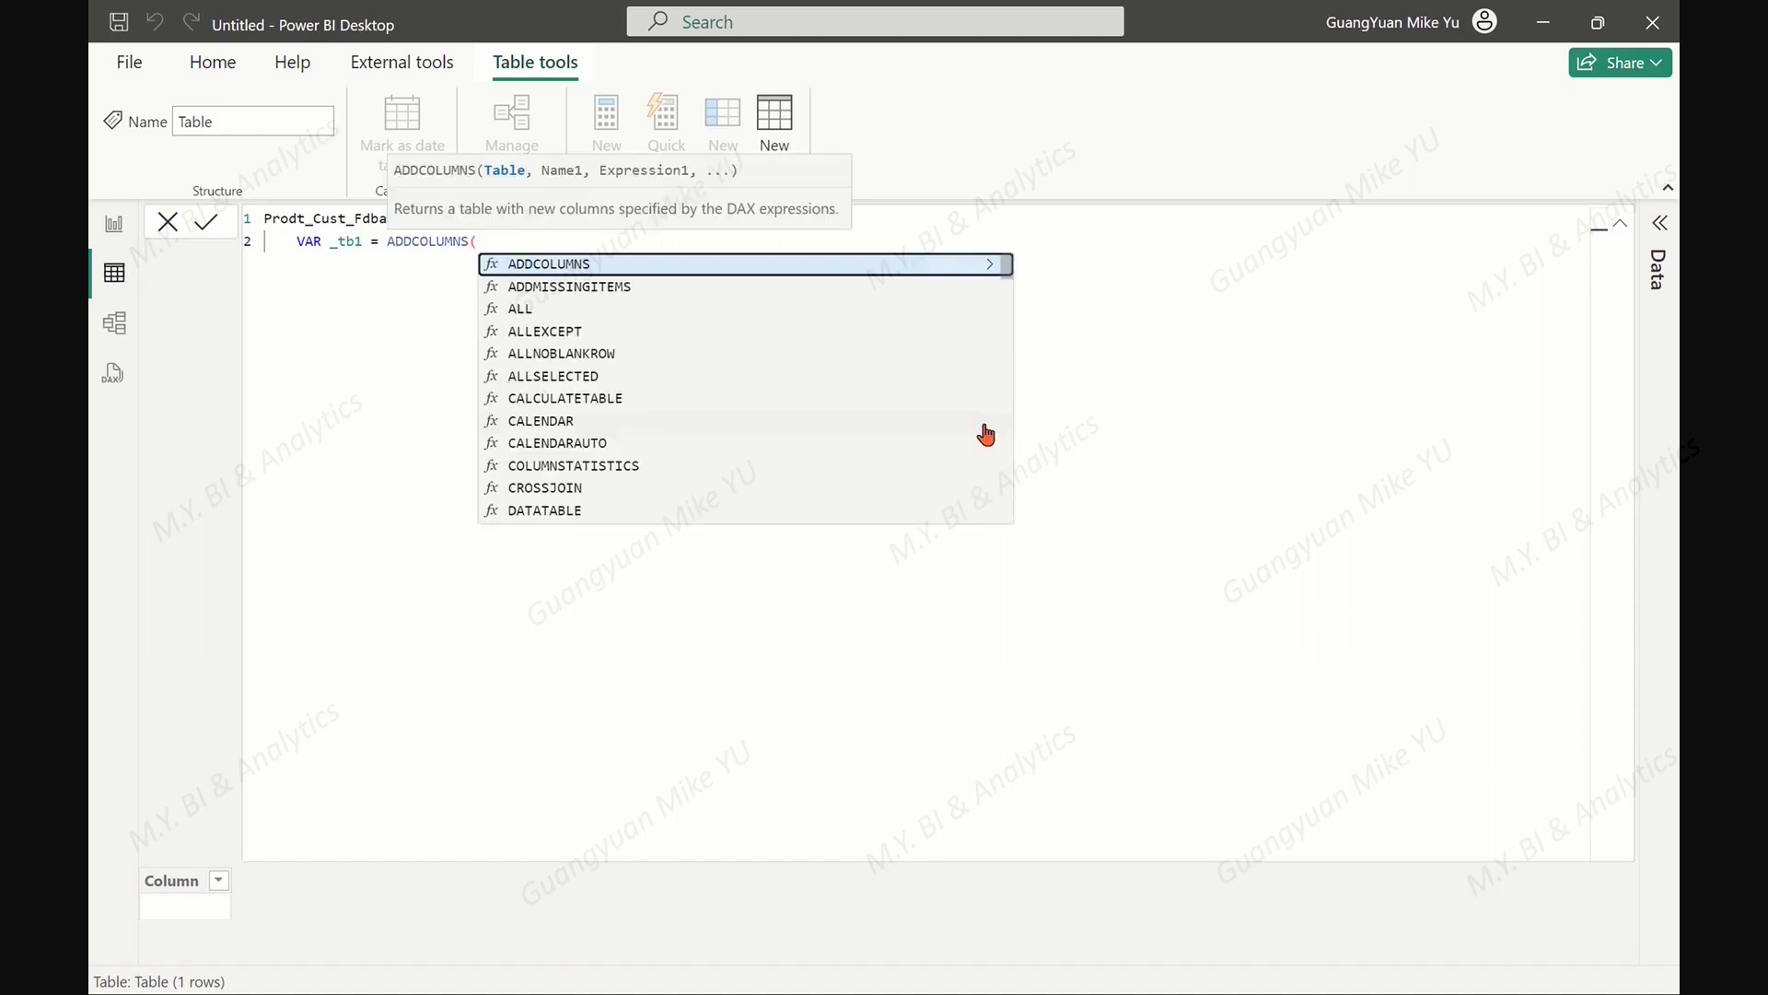
pyautogui.press('Escape')
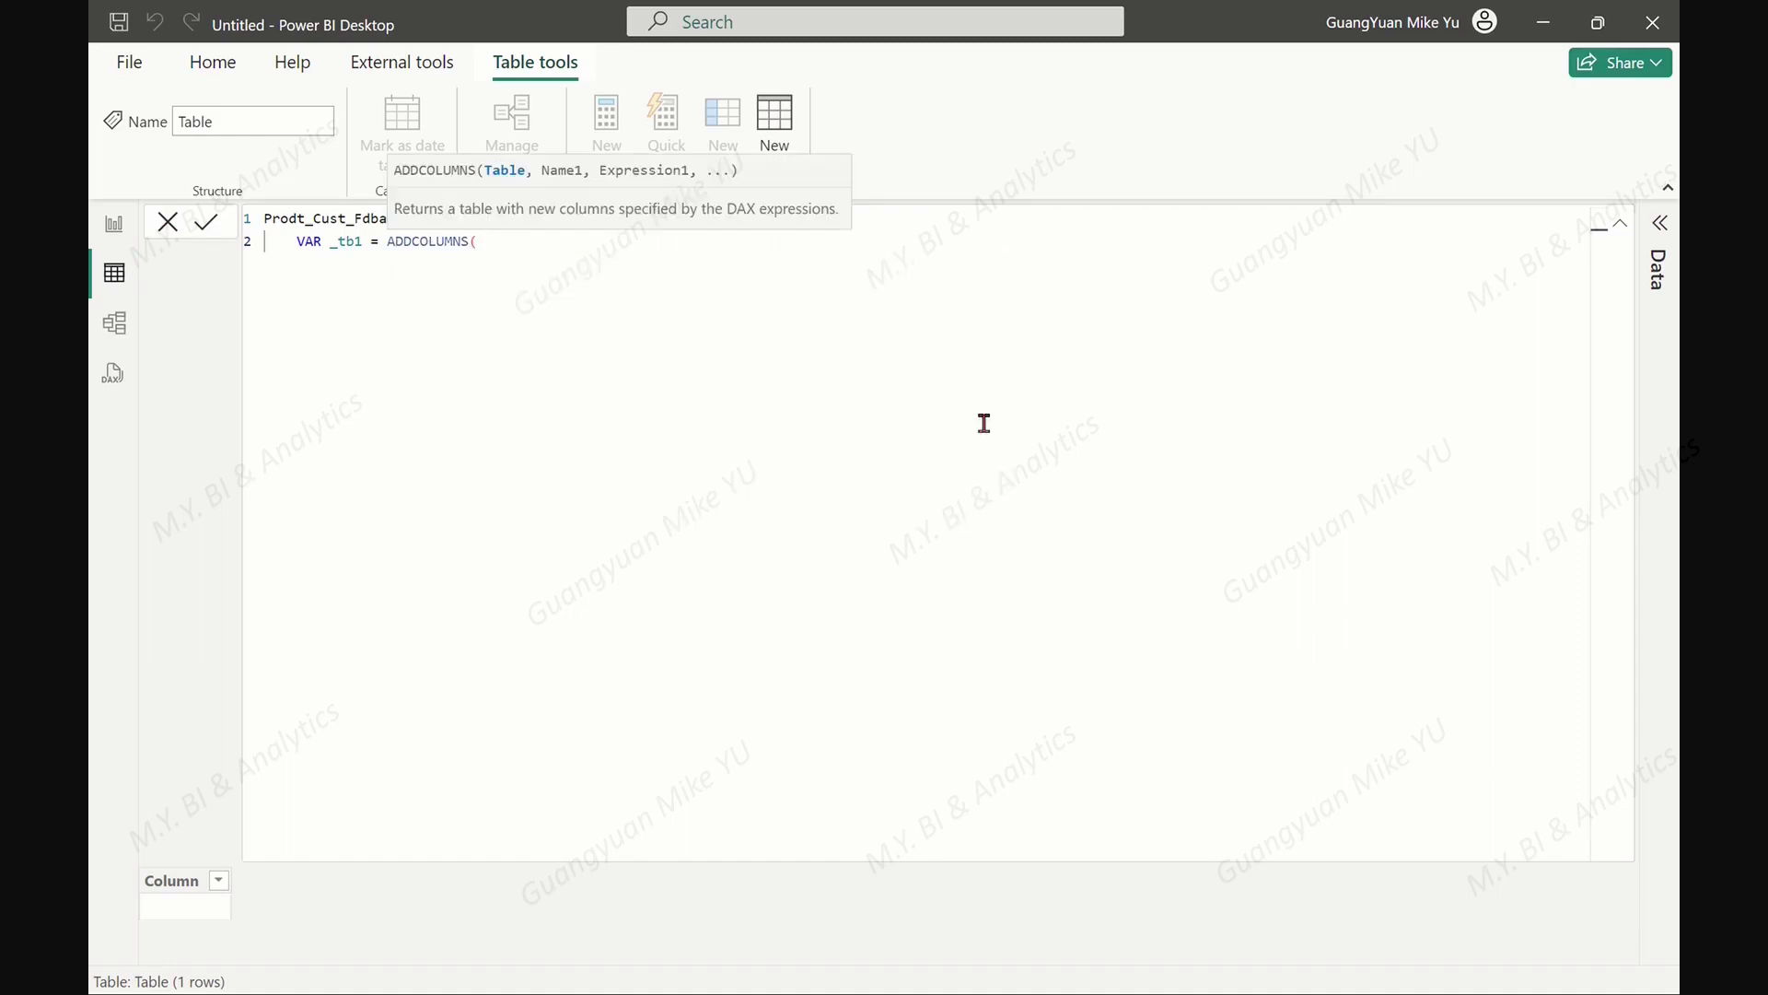
pyautogui.press('Return')
# Add GENERATESERIES(1,20.1) and a "Product ID" column taken from [Value]
pyautogui.write('Ge')
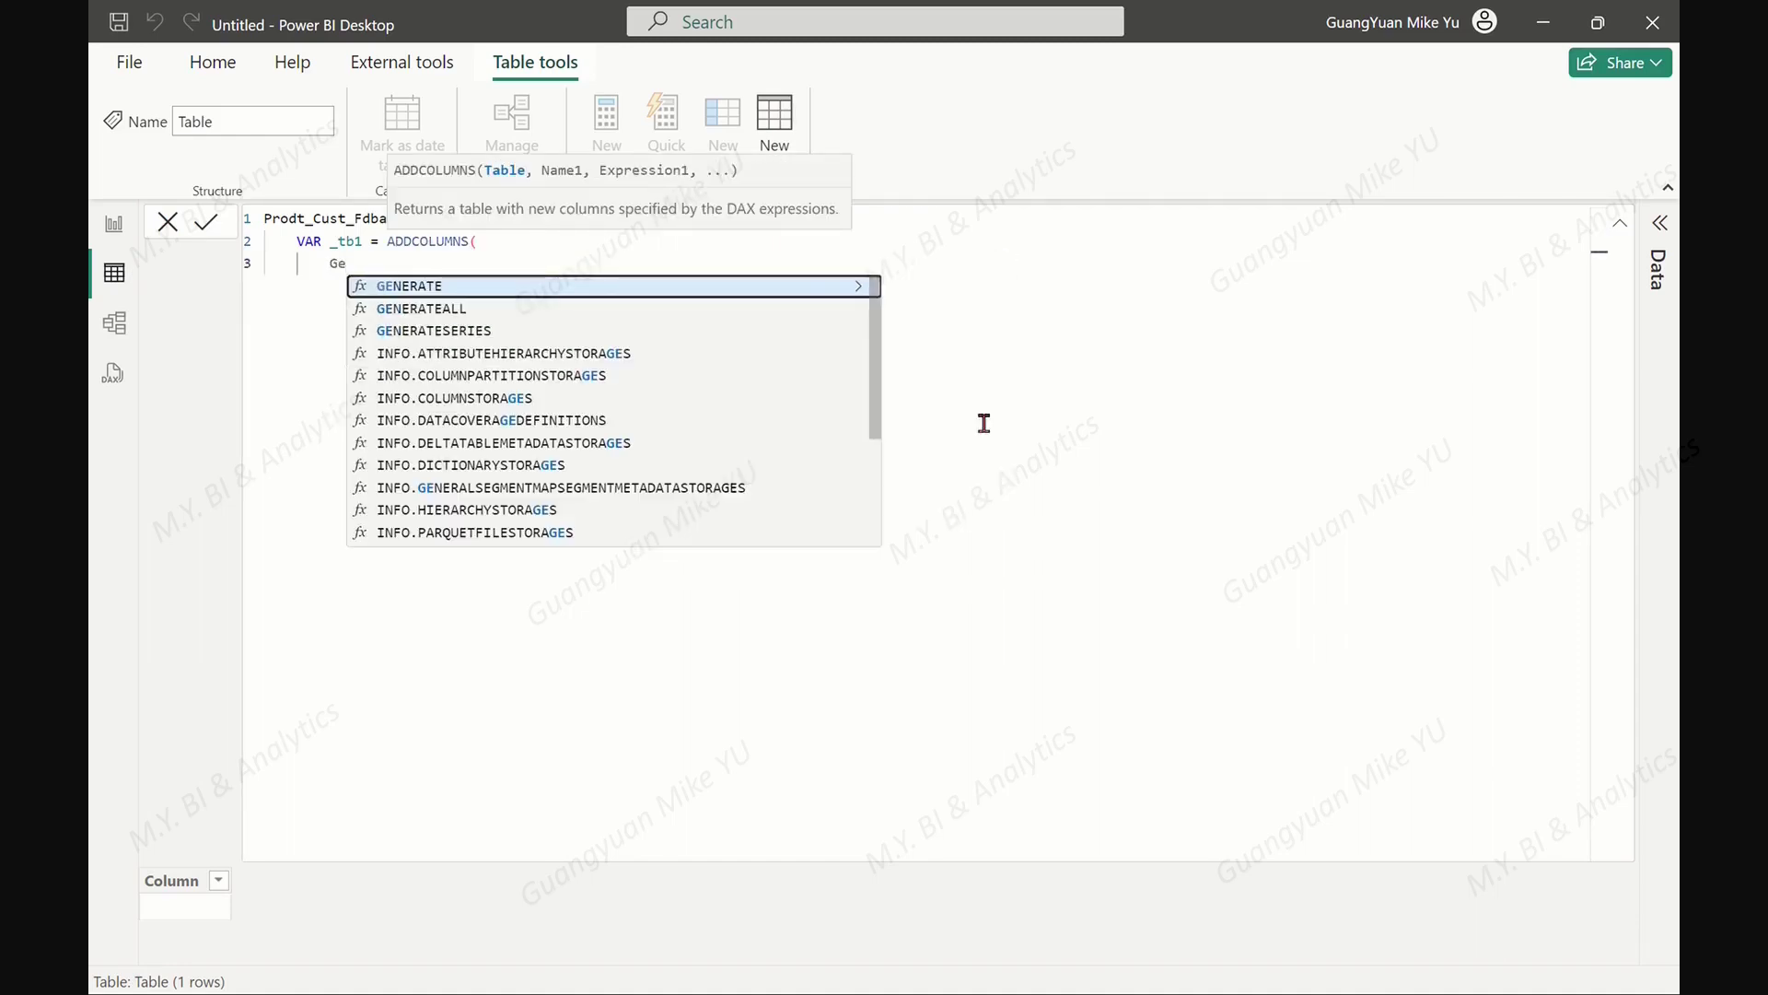
pyautogui.press('Down')
pyautogui.press('Down')
pyautogui.press('Tab')
pyautogui.write('1,')
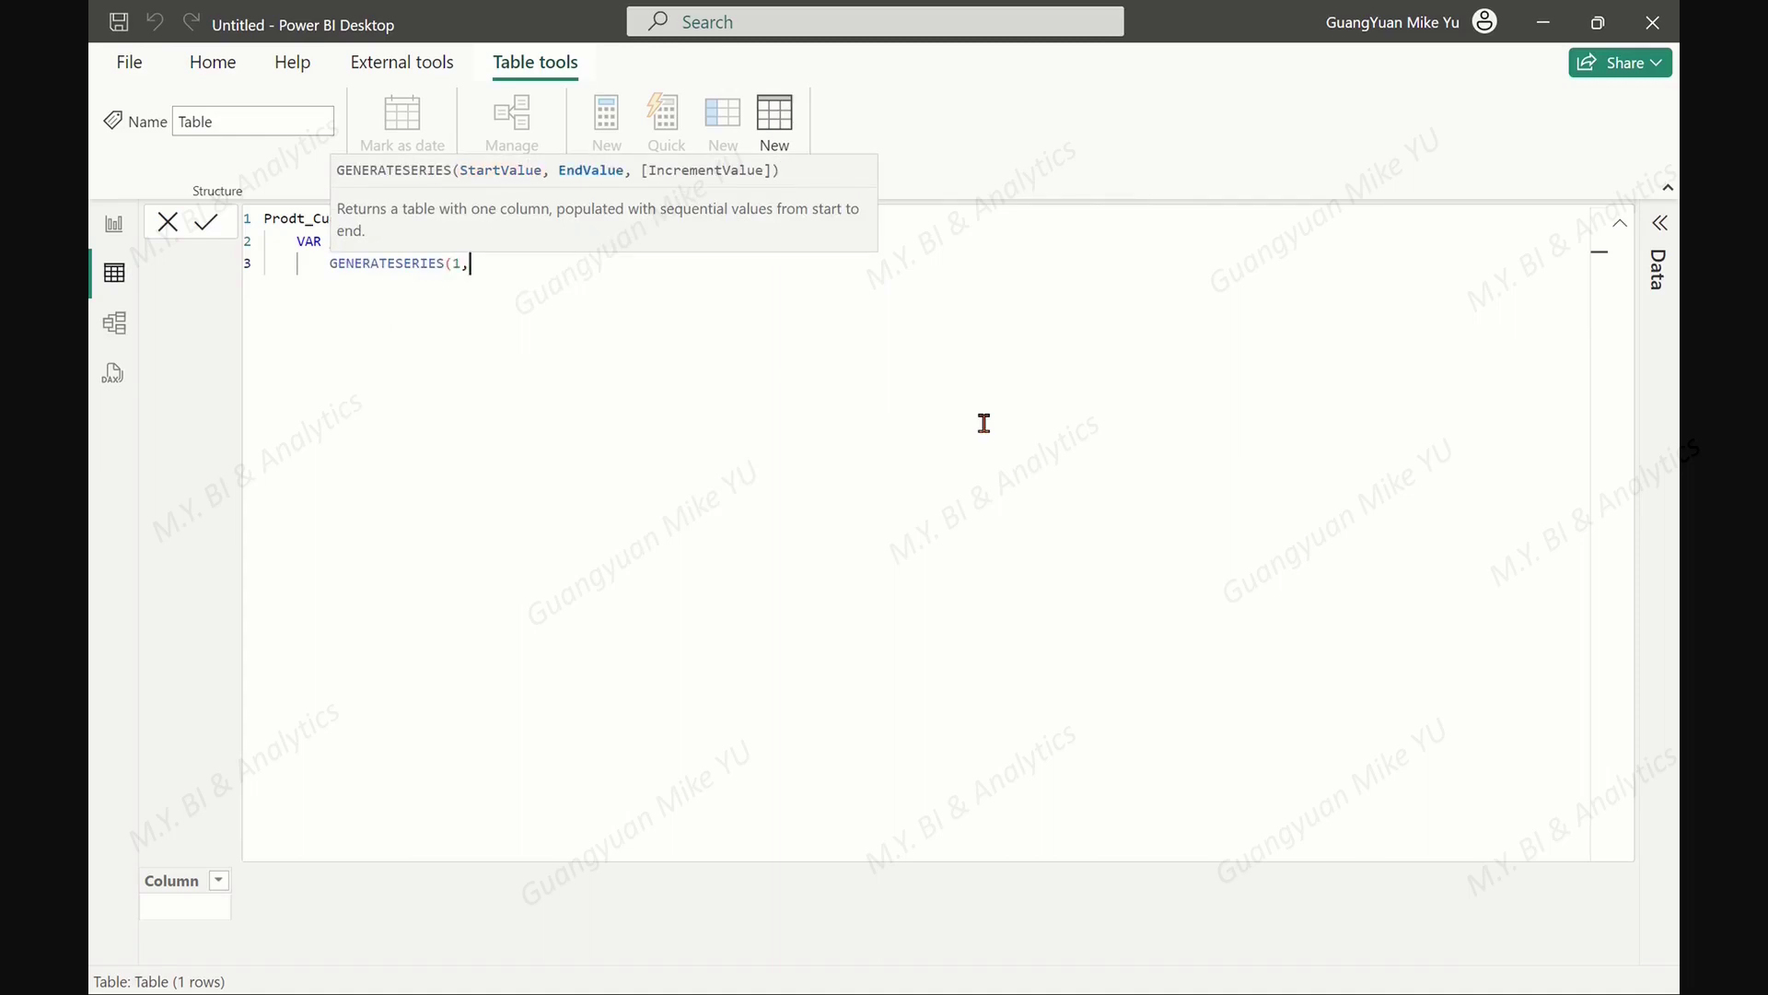
pyautogui.write('20.1)')
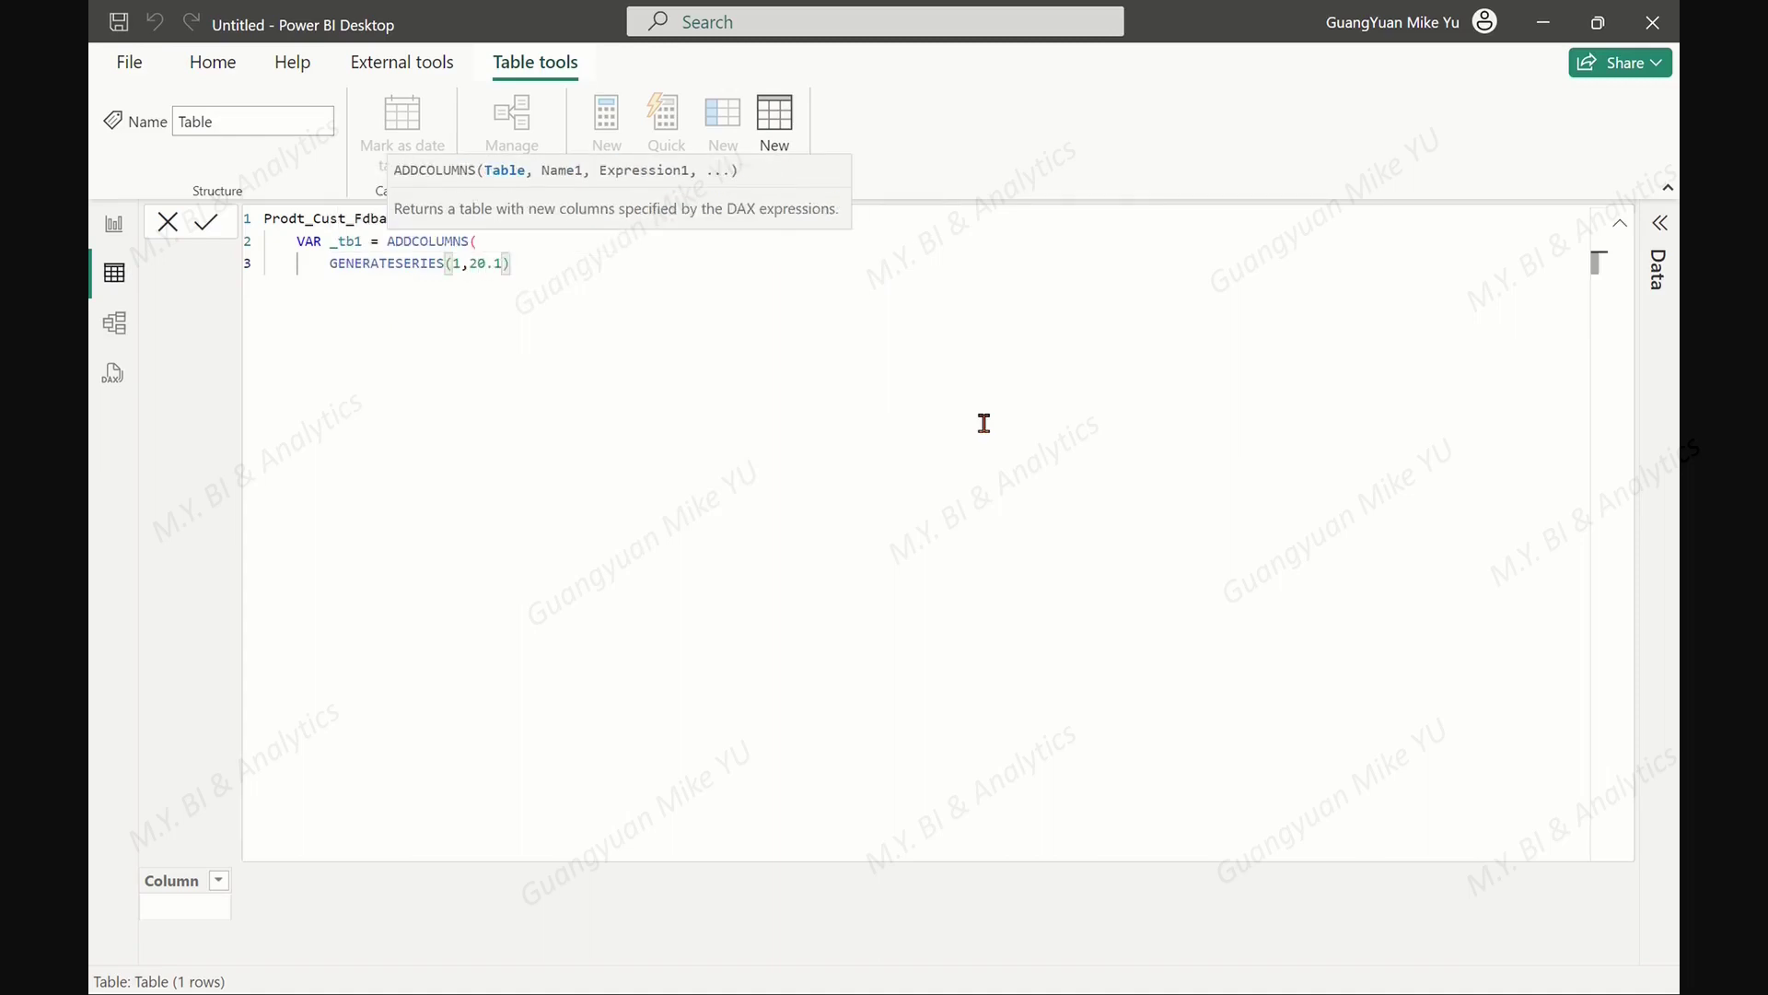
pyautogui.write(',')
pyautogui.press('Return')
pyautogui.write('"Product ID"')
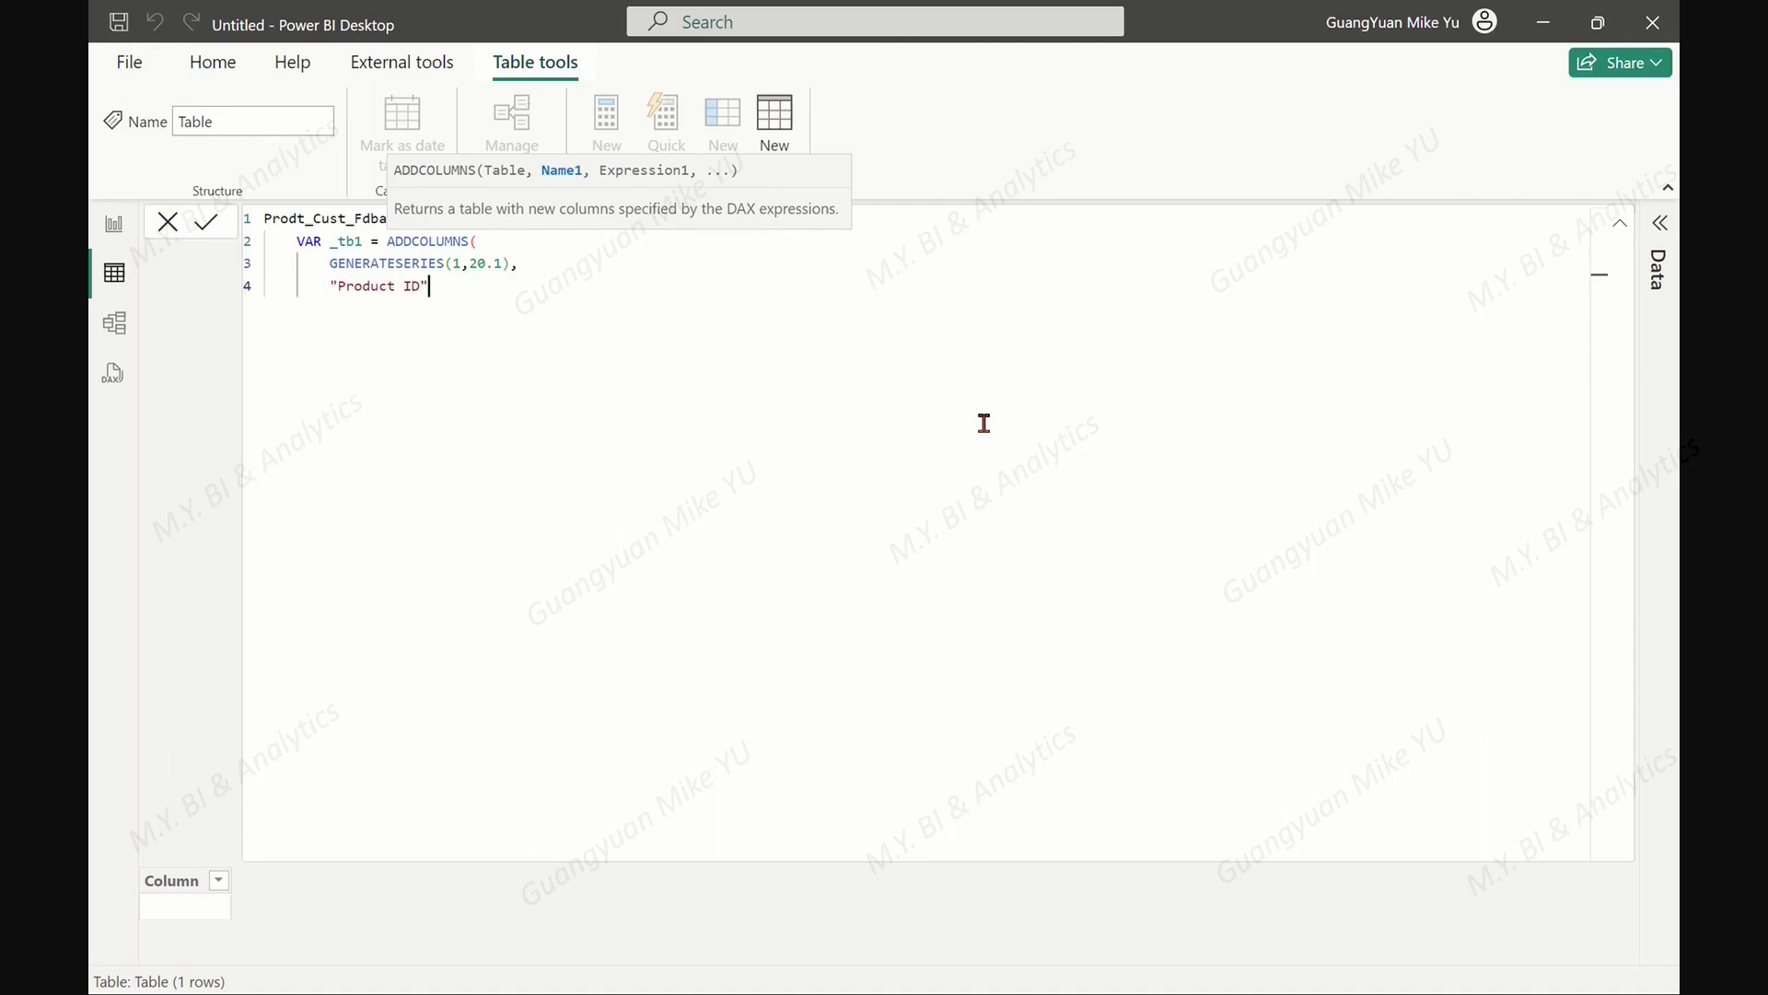
pyautogui.write(', [Value],')
pyautogui.hotkey('shift', 'Return')
# Add a "Product Name" column starting with "P_" plus a random letter from UNICHAR(RANDBETWEEN(65,90))
pyautogui.write('"')
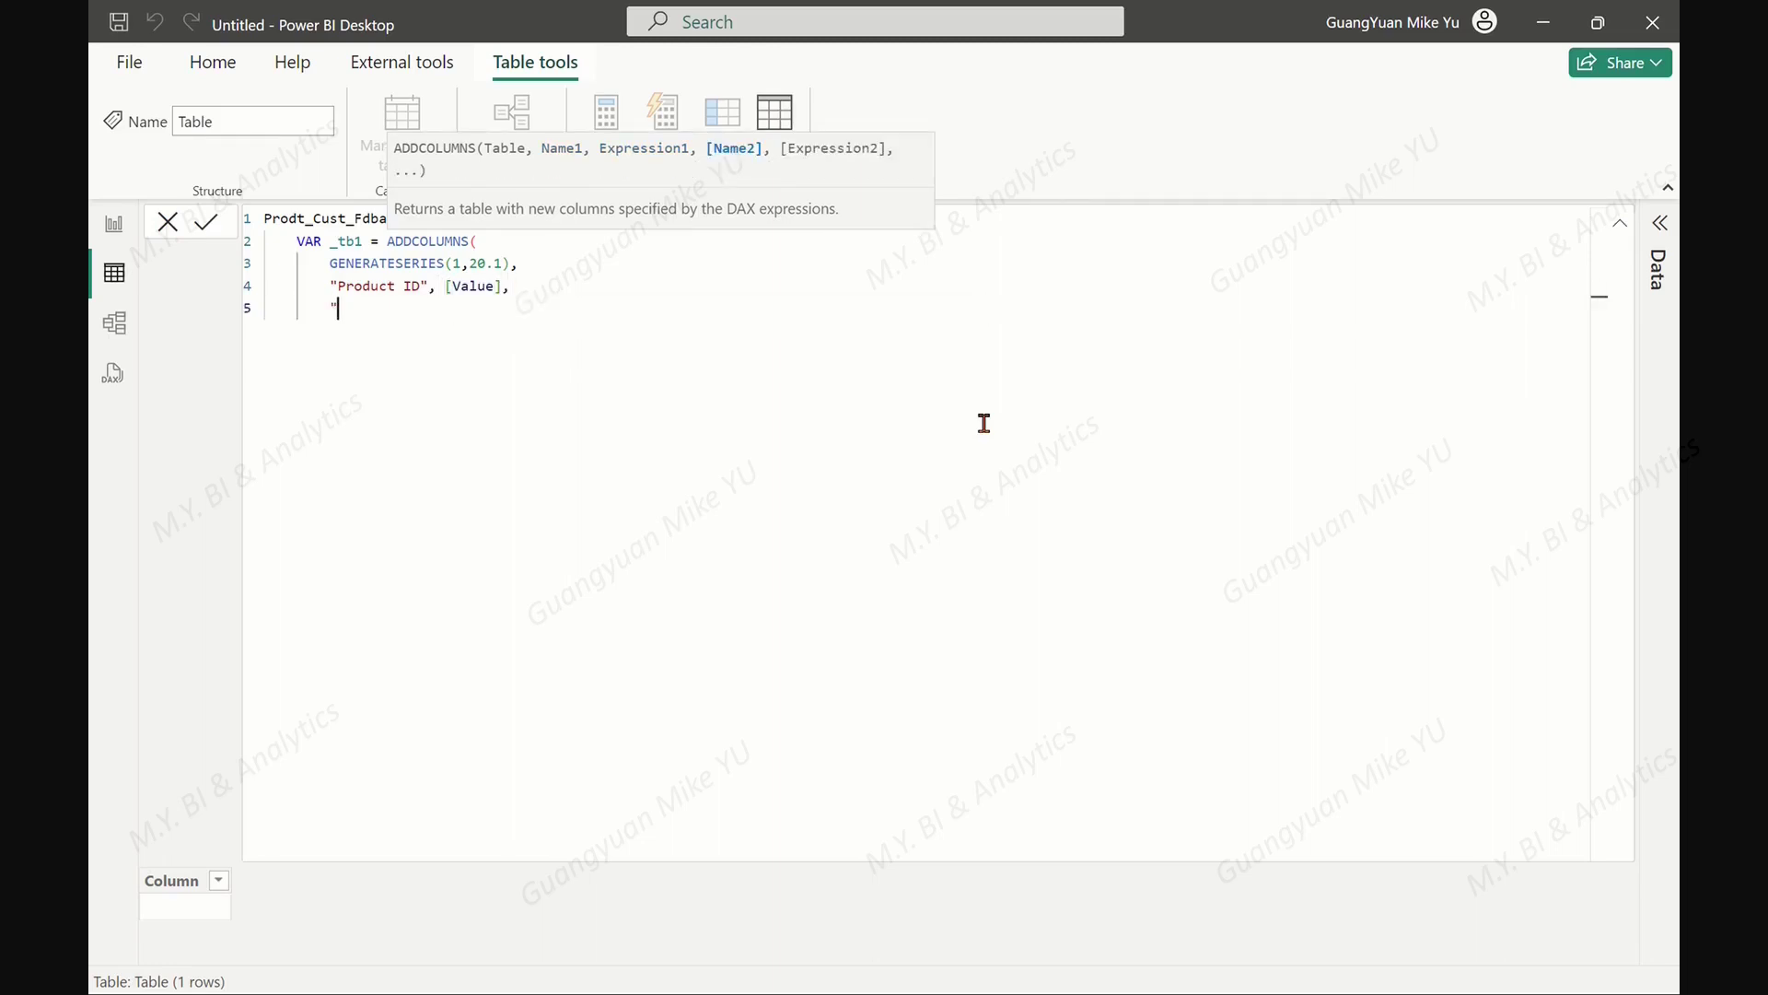
pyautogui.write('Product Name", CON')
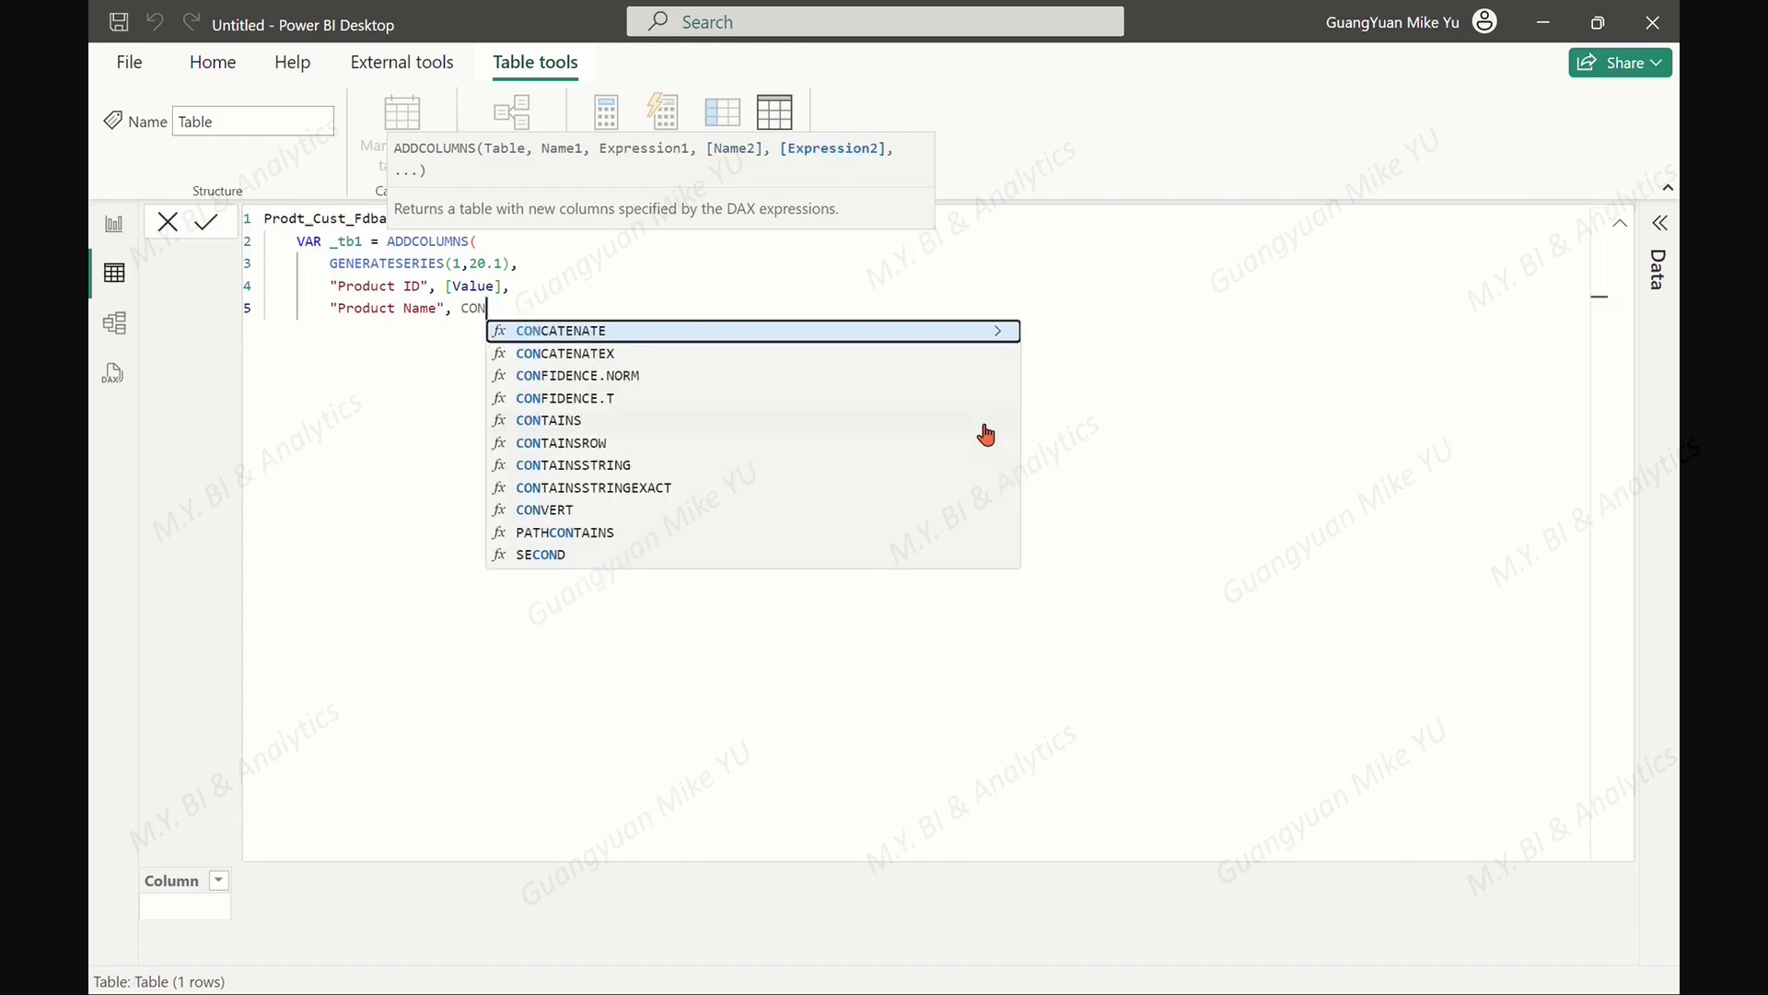
pyautogui.write('VERT(')
pyautogui.press('Return')
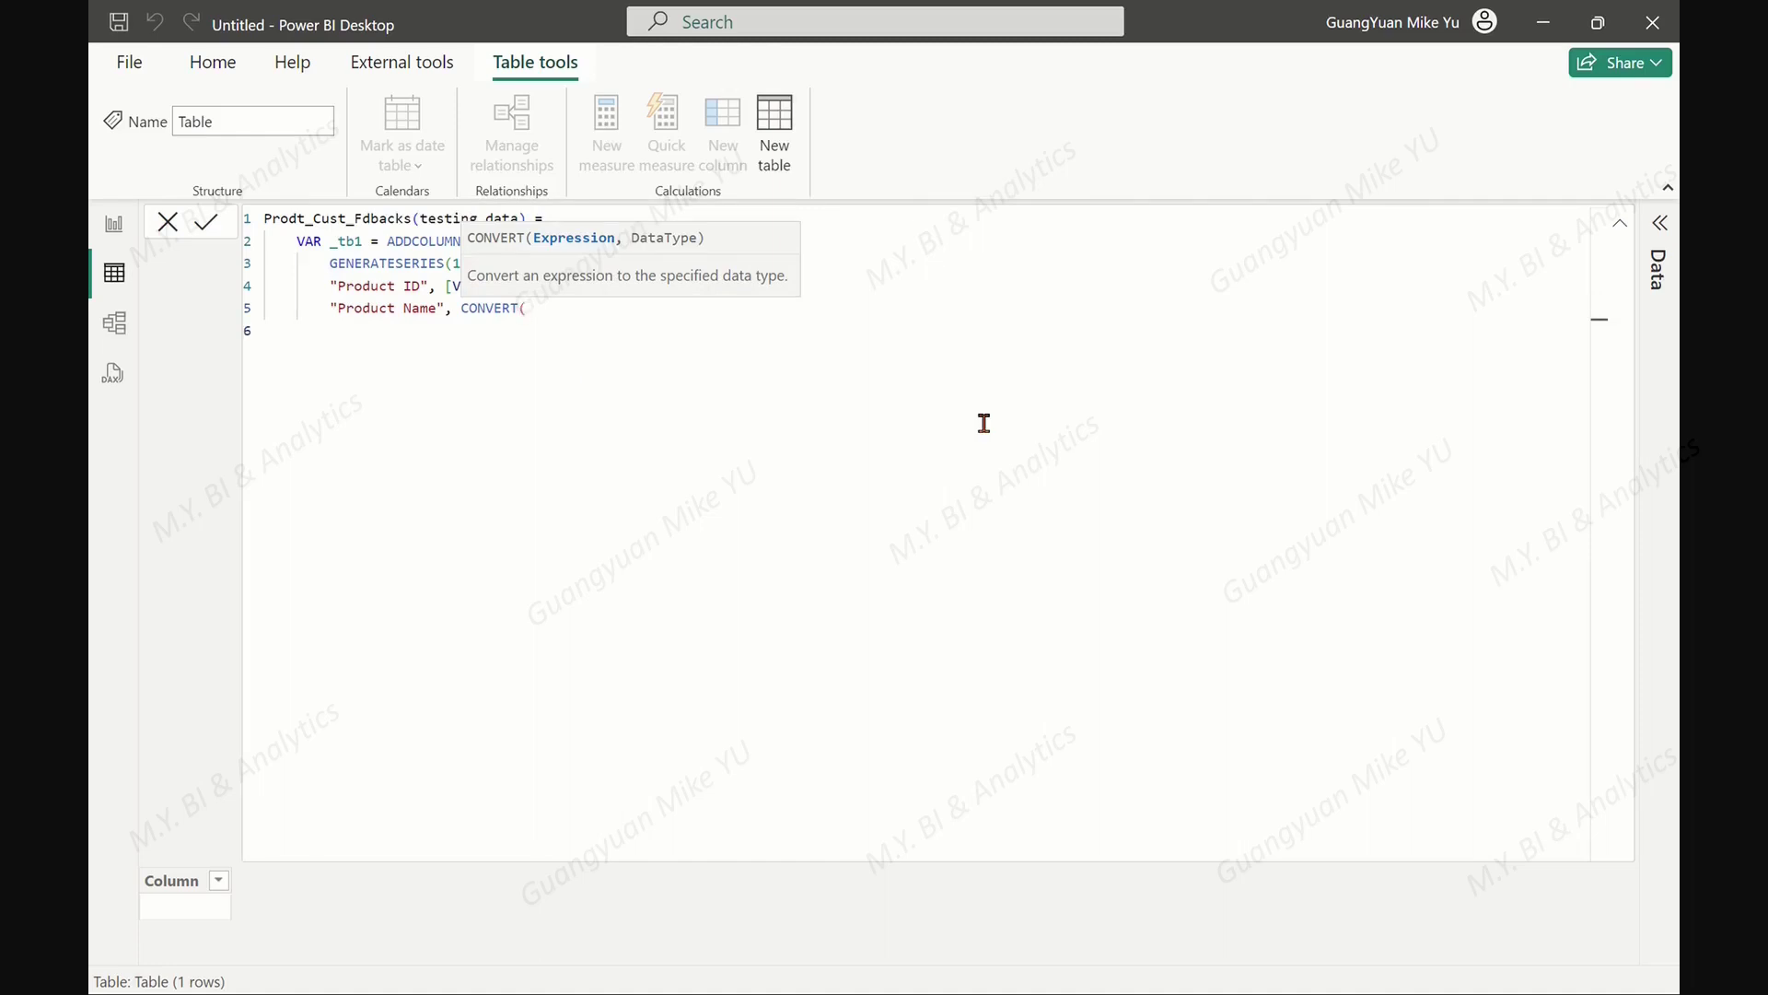
pyautogui.write('"P_"&UNICHAR(')
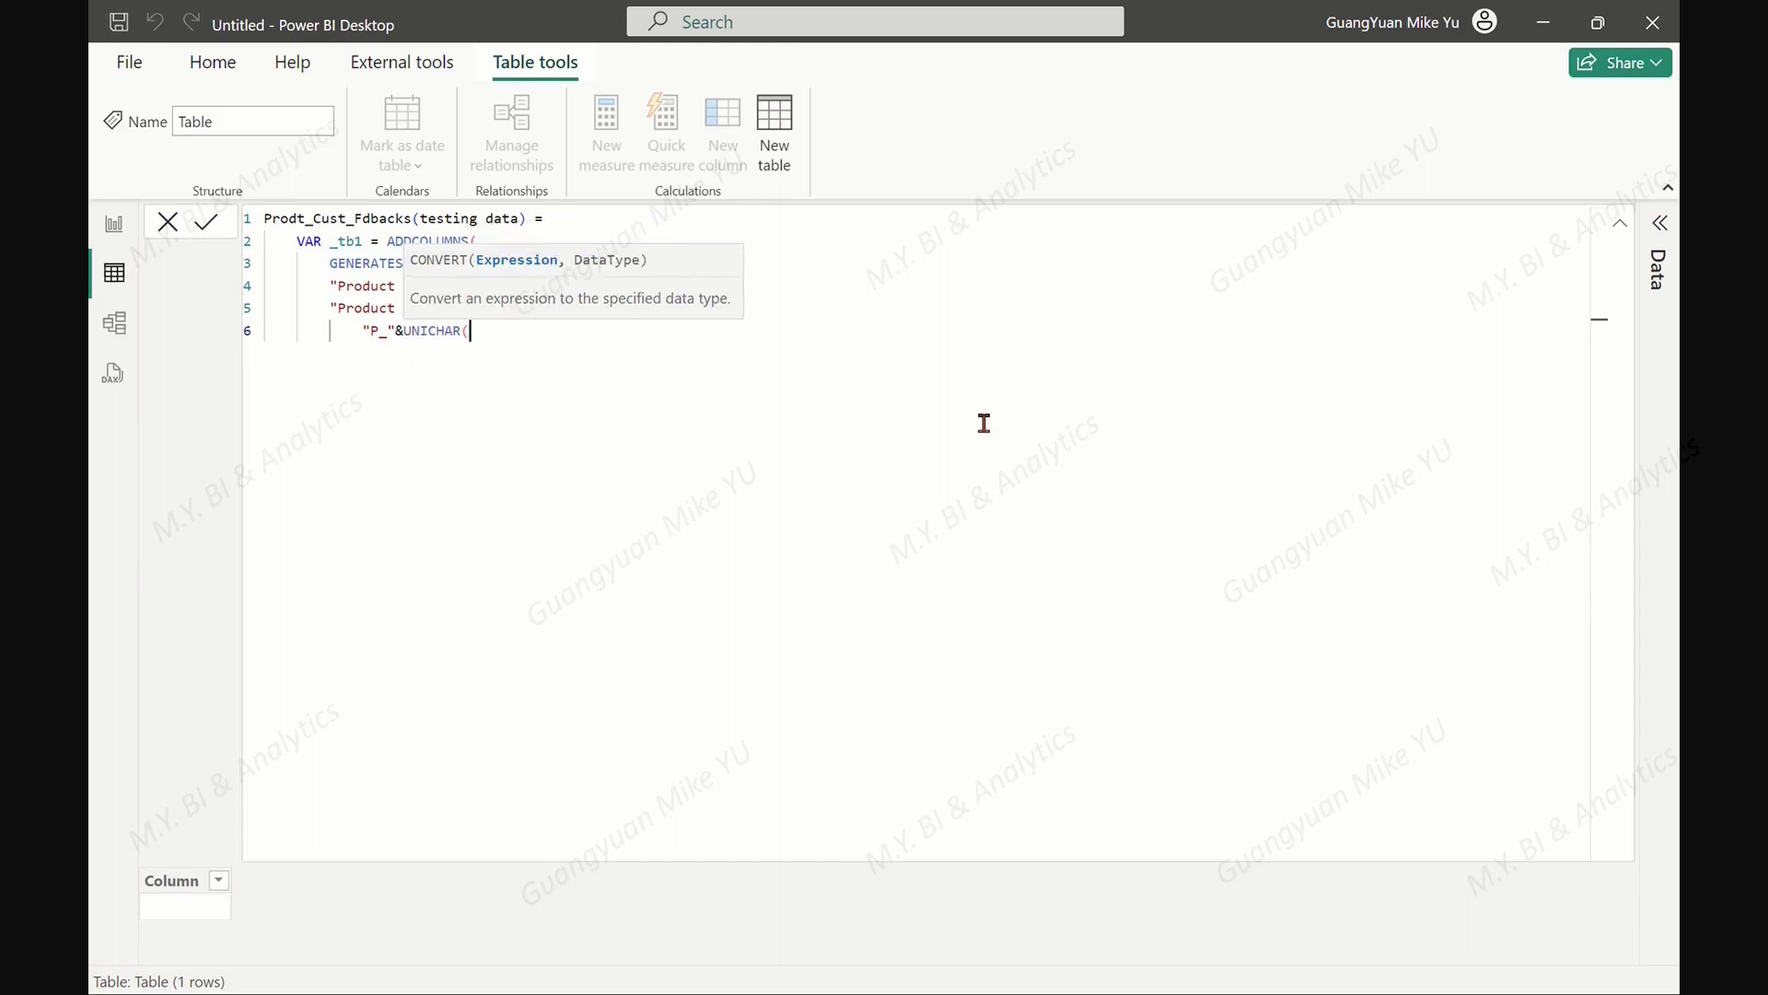
pyautogui.write('RAND')
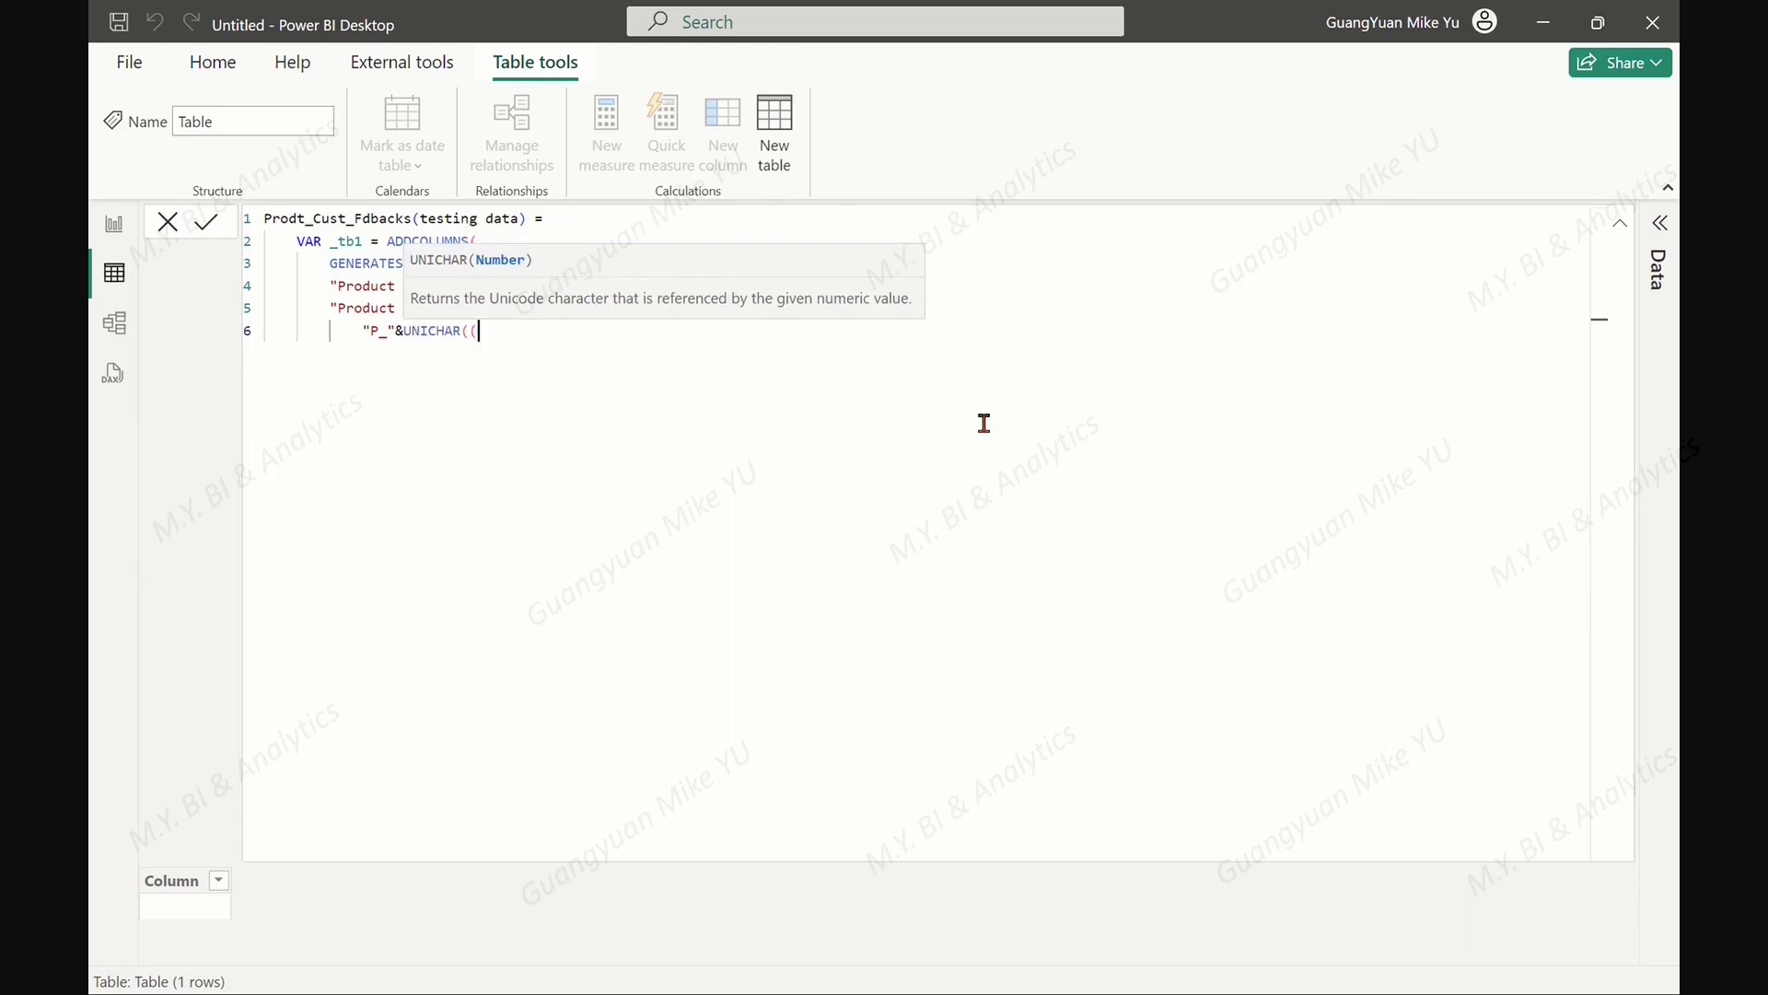
pyautogui.press('Down')
pyautogui.press('Tab')
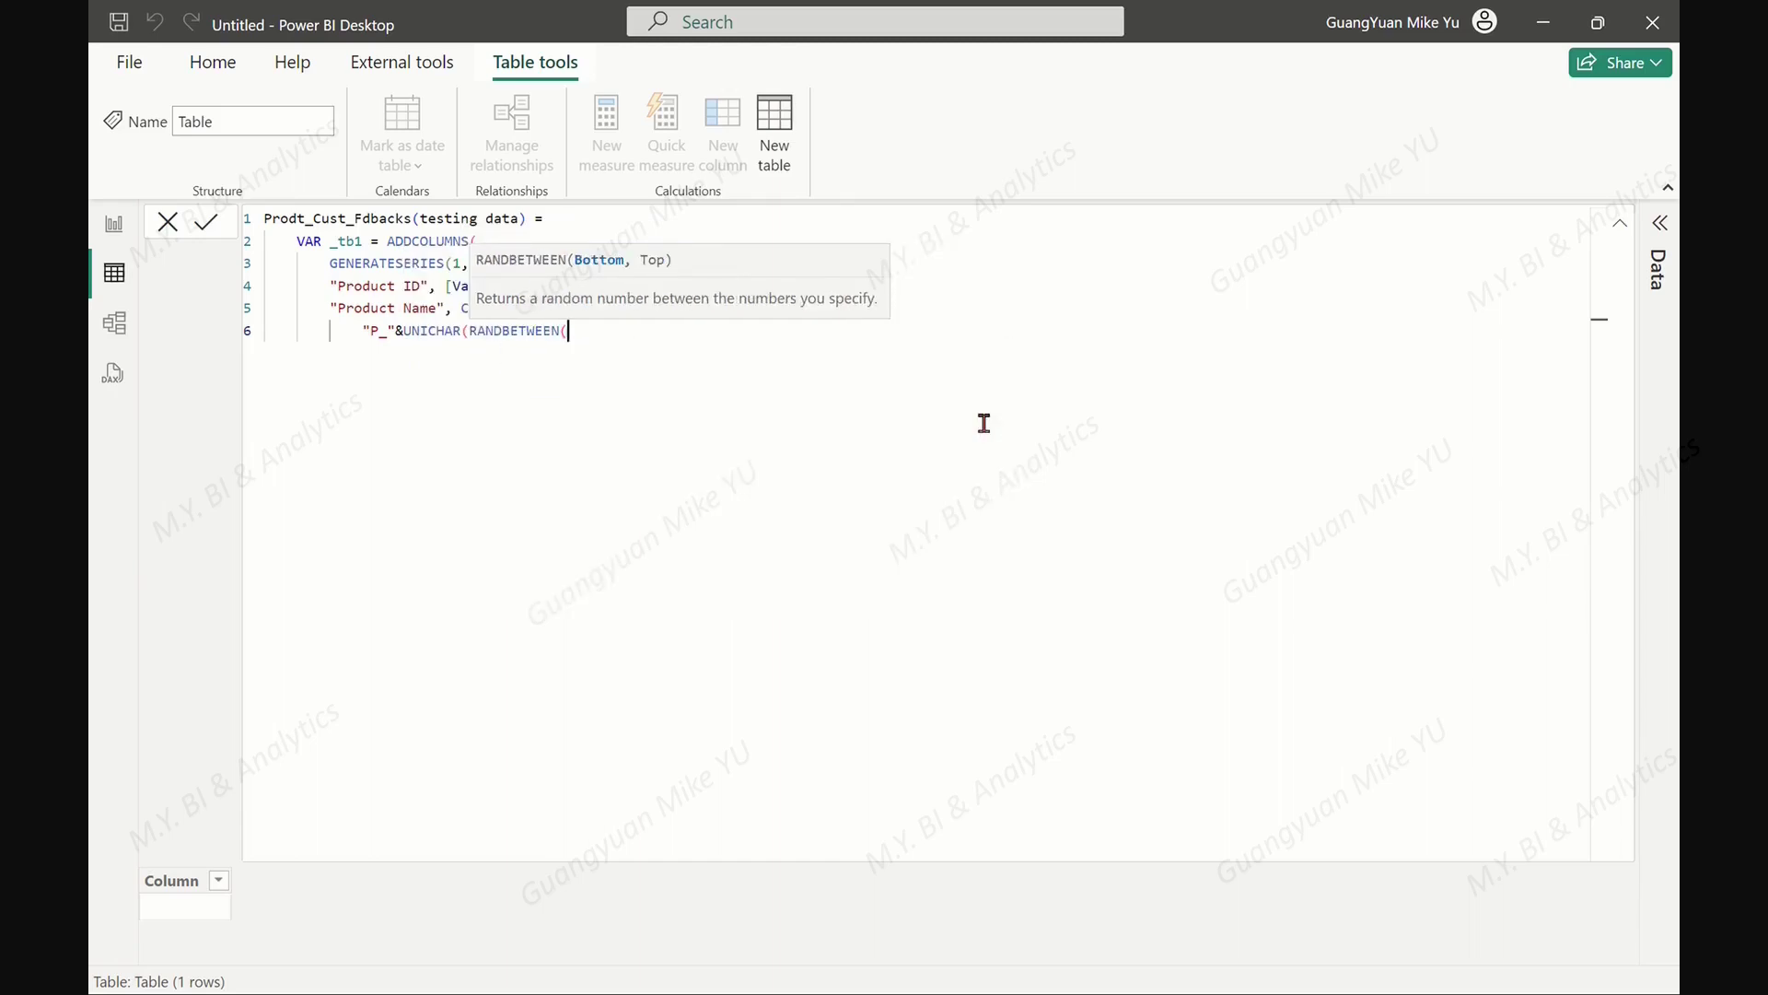
pyautogui.write('65,90))')
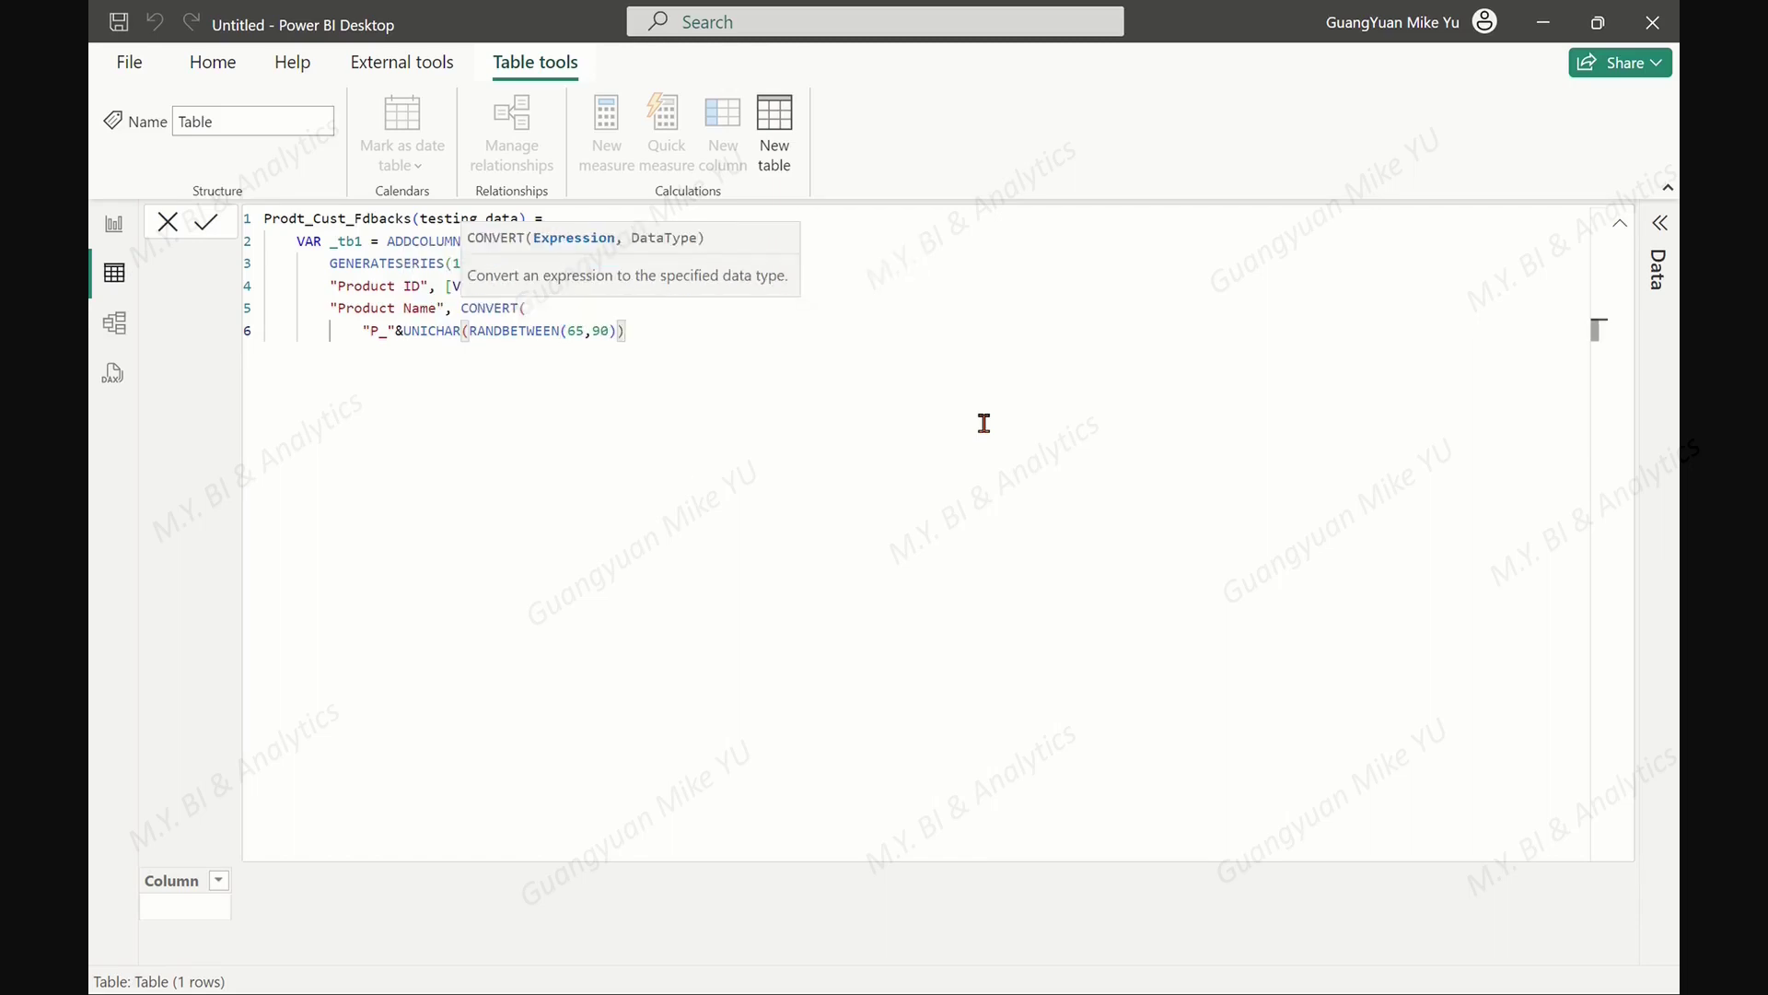
pyautogui.write(',STRING)')
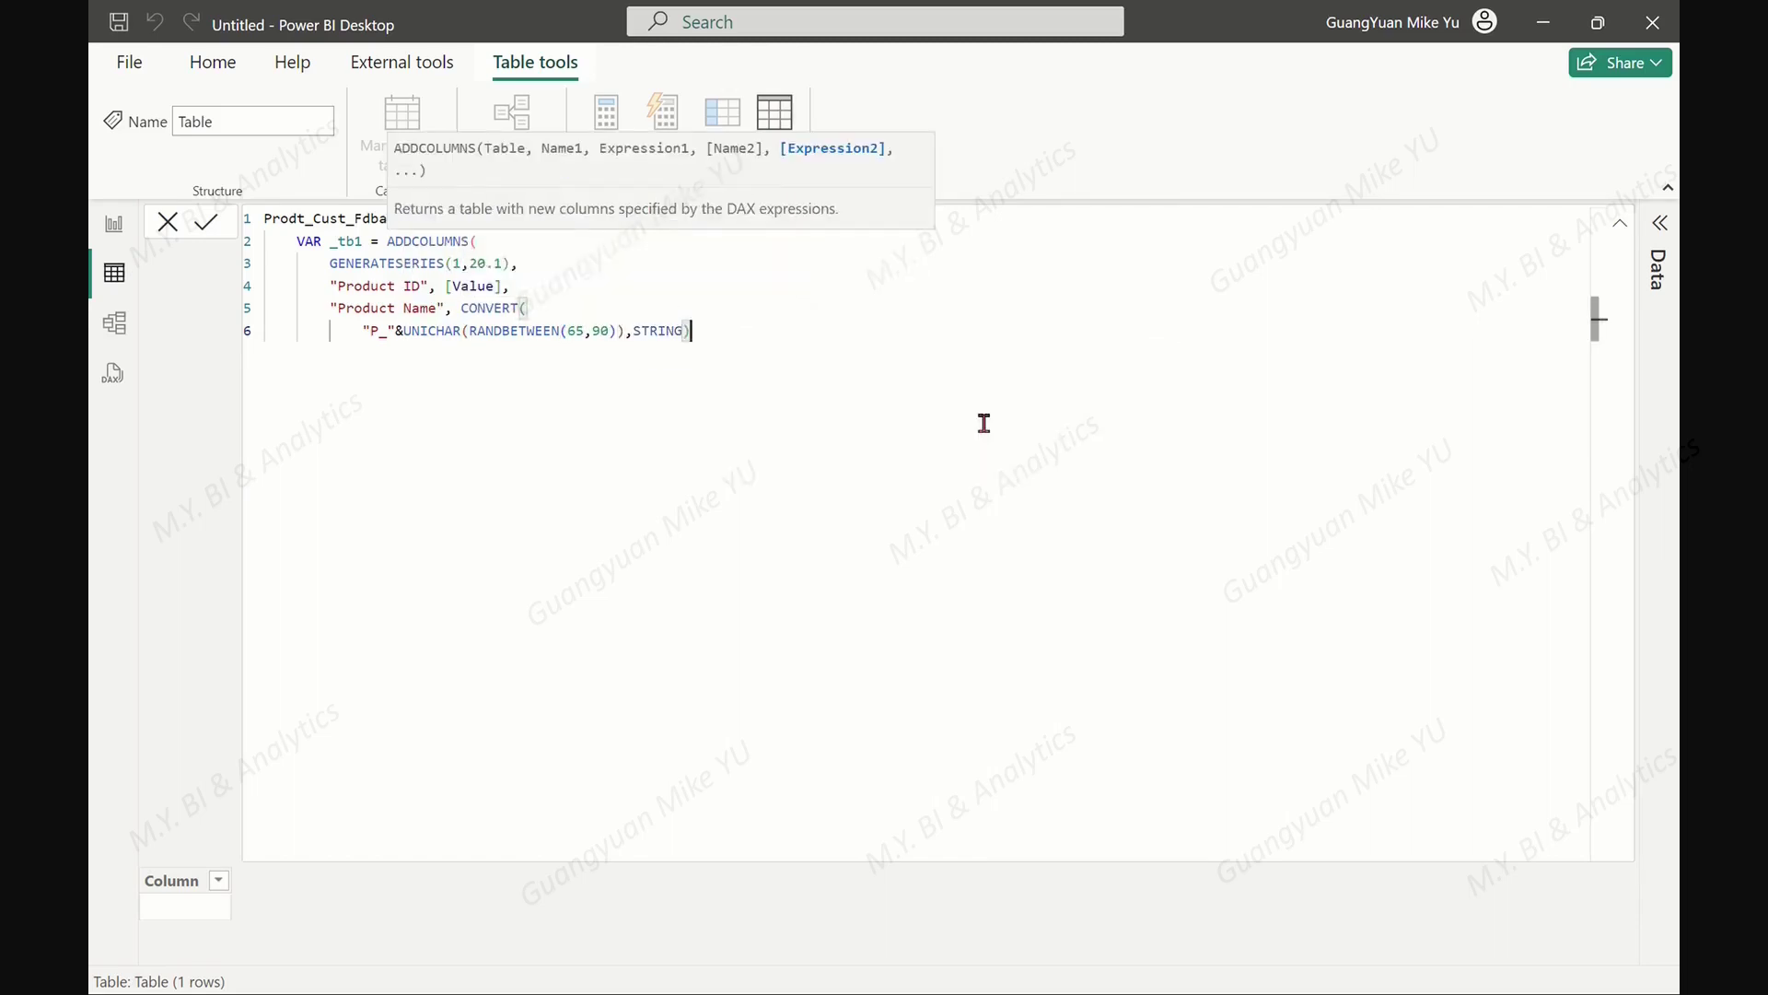
# Append a second random letter, then "_" and a third random capital letter
pyautogui.press('Return')
pyautogui.write('&C')
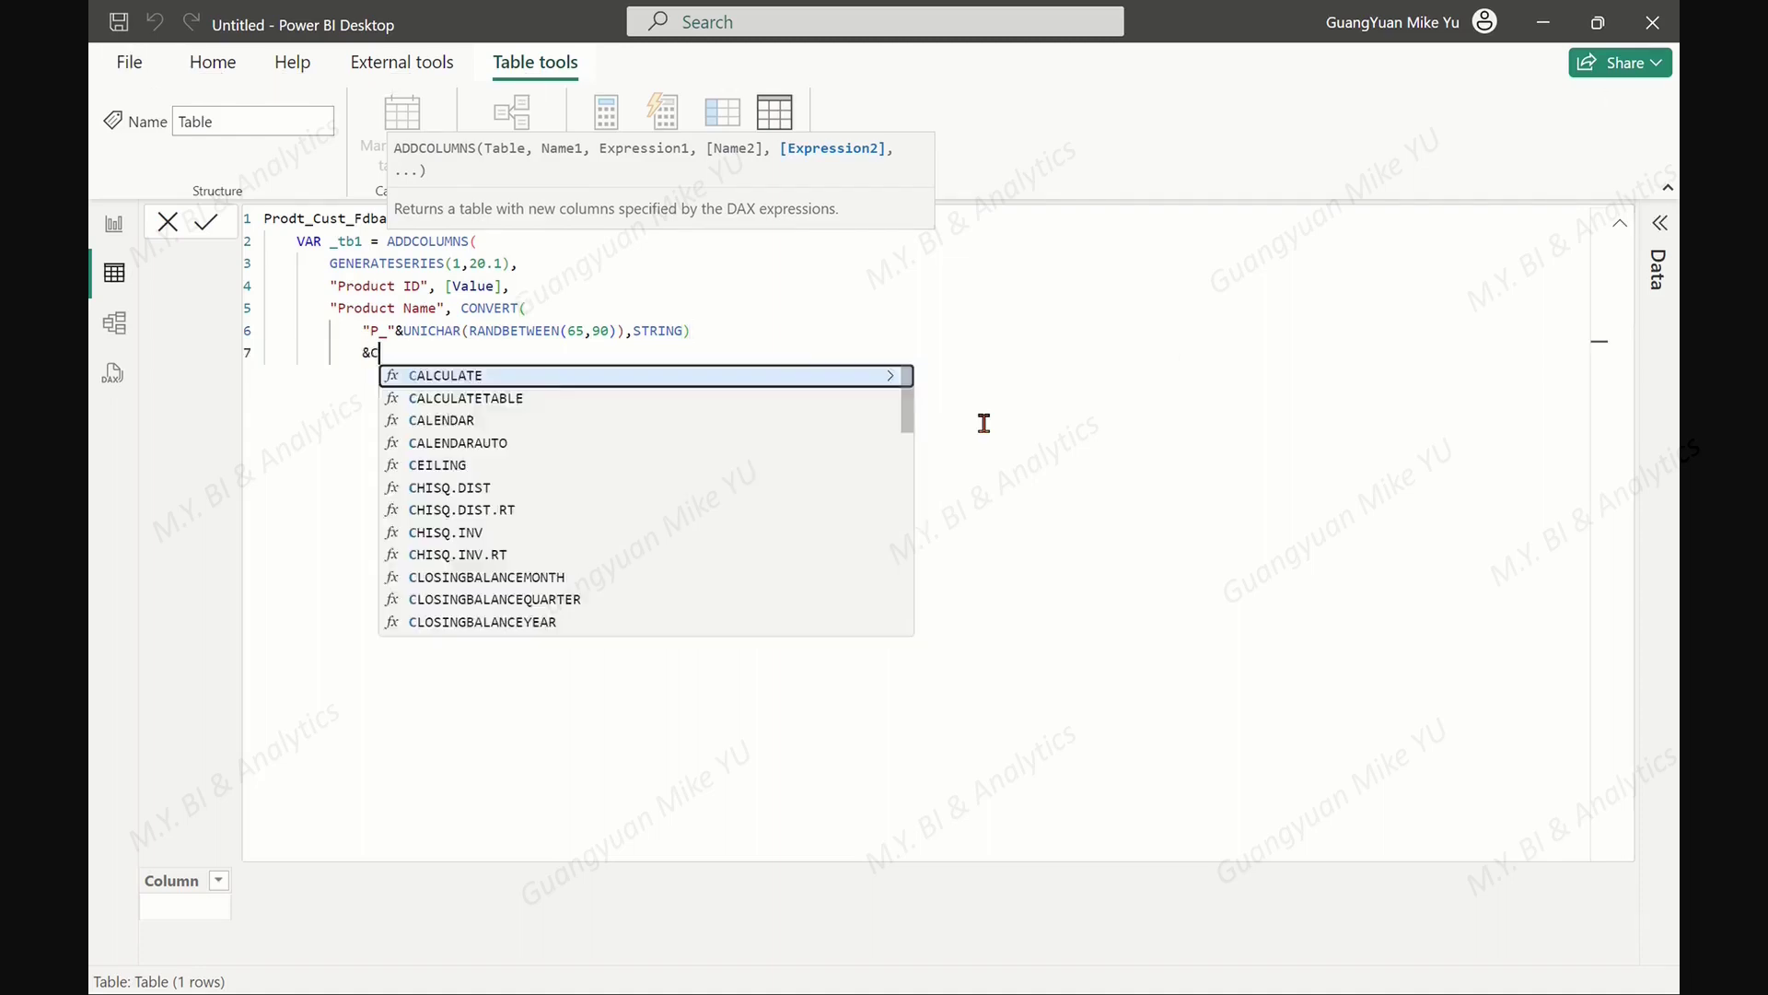
pyautogui.write('ONVERT(UNICHAR(')
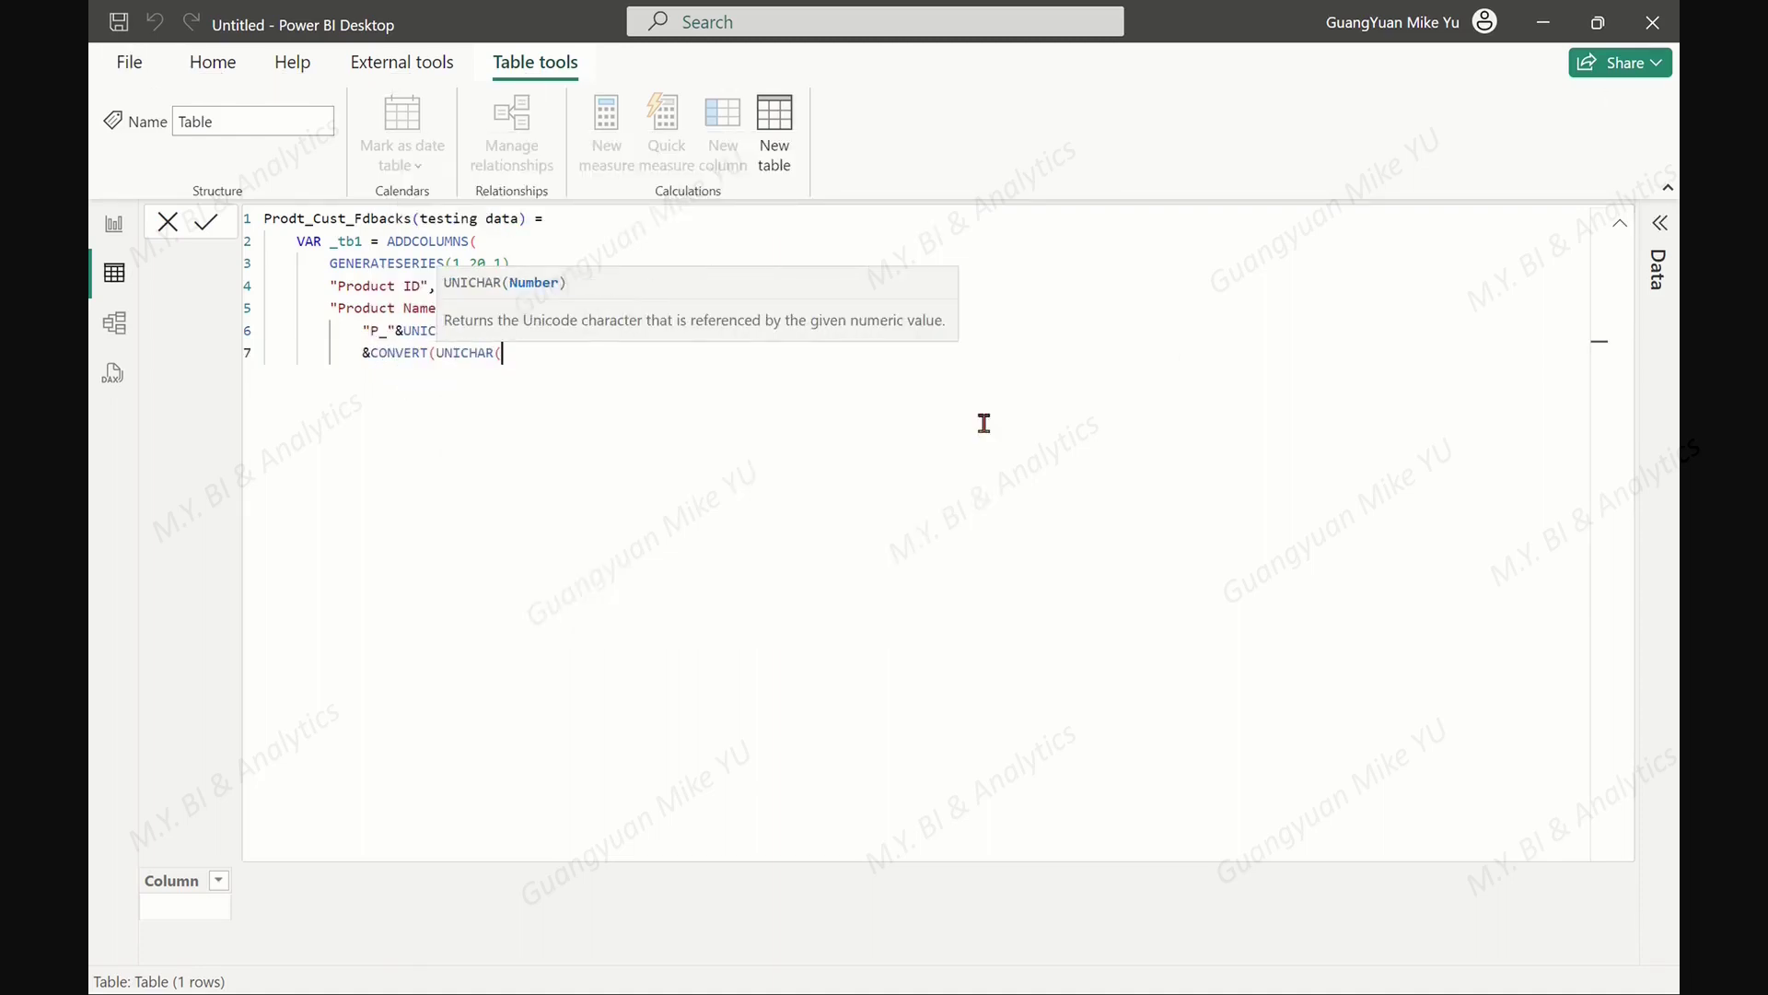
pyautogui.write('RANDBETWEEN(65,90')
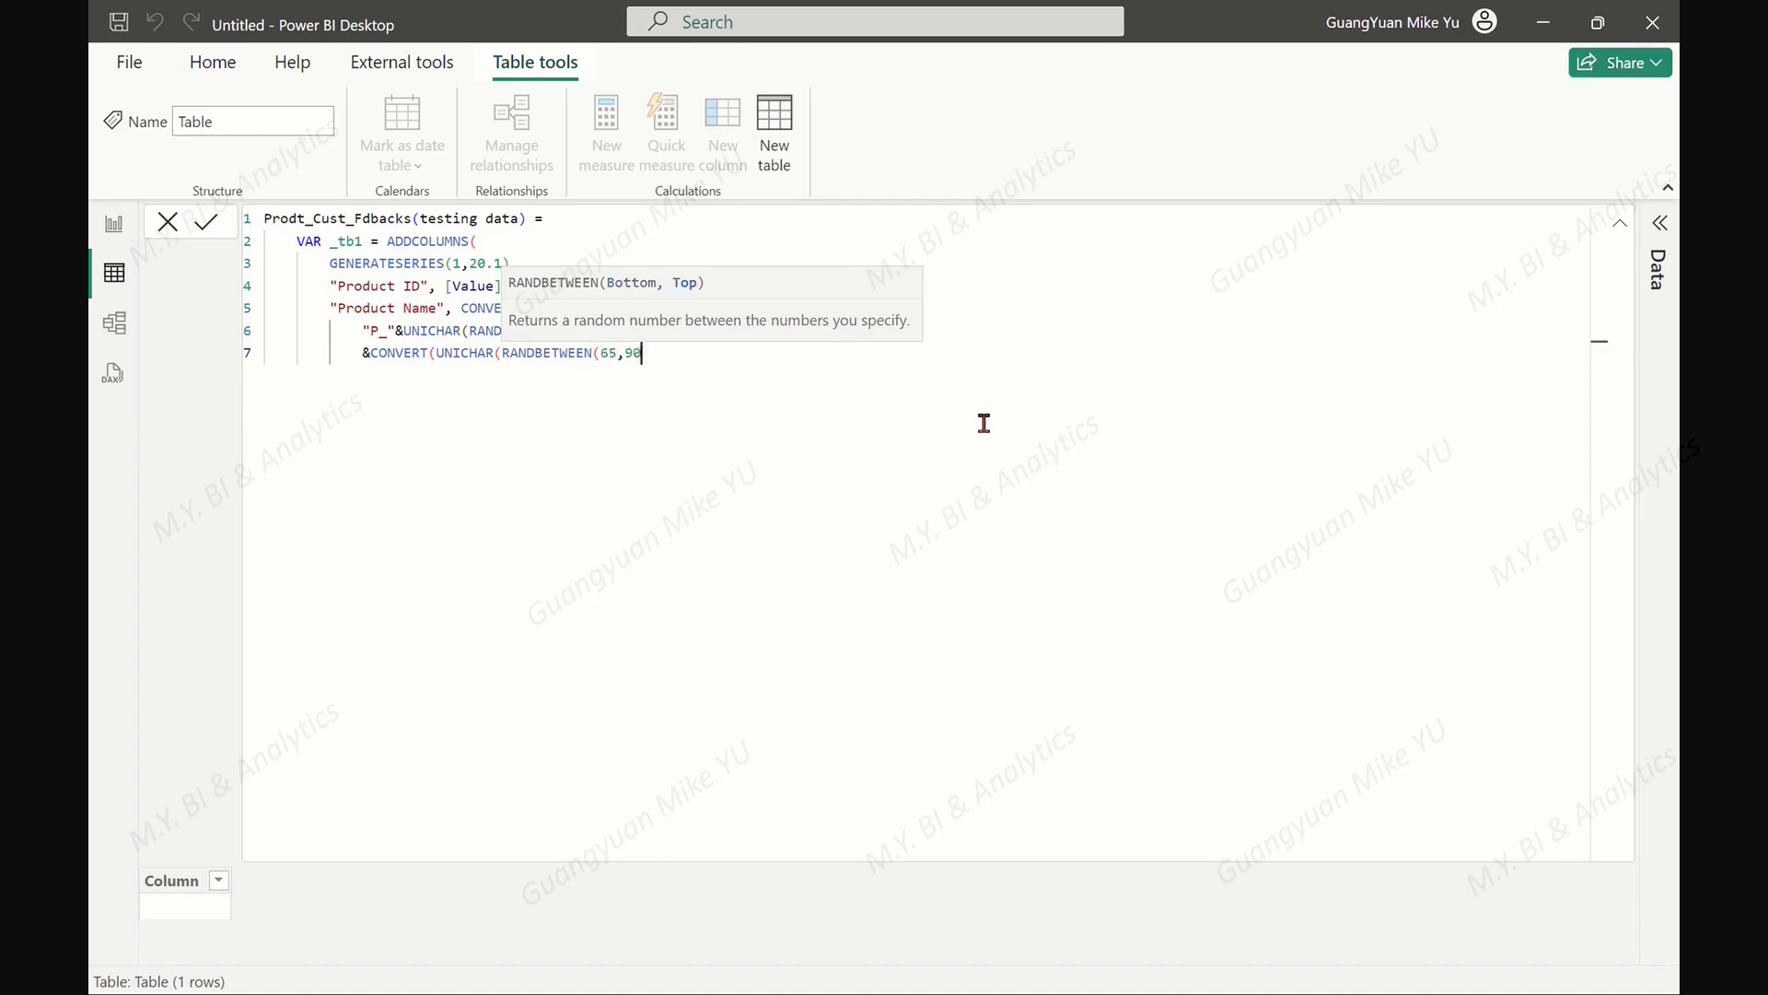
pyautogui.write(')),STRING)')
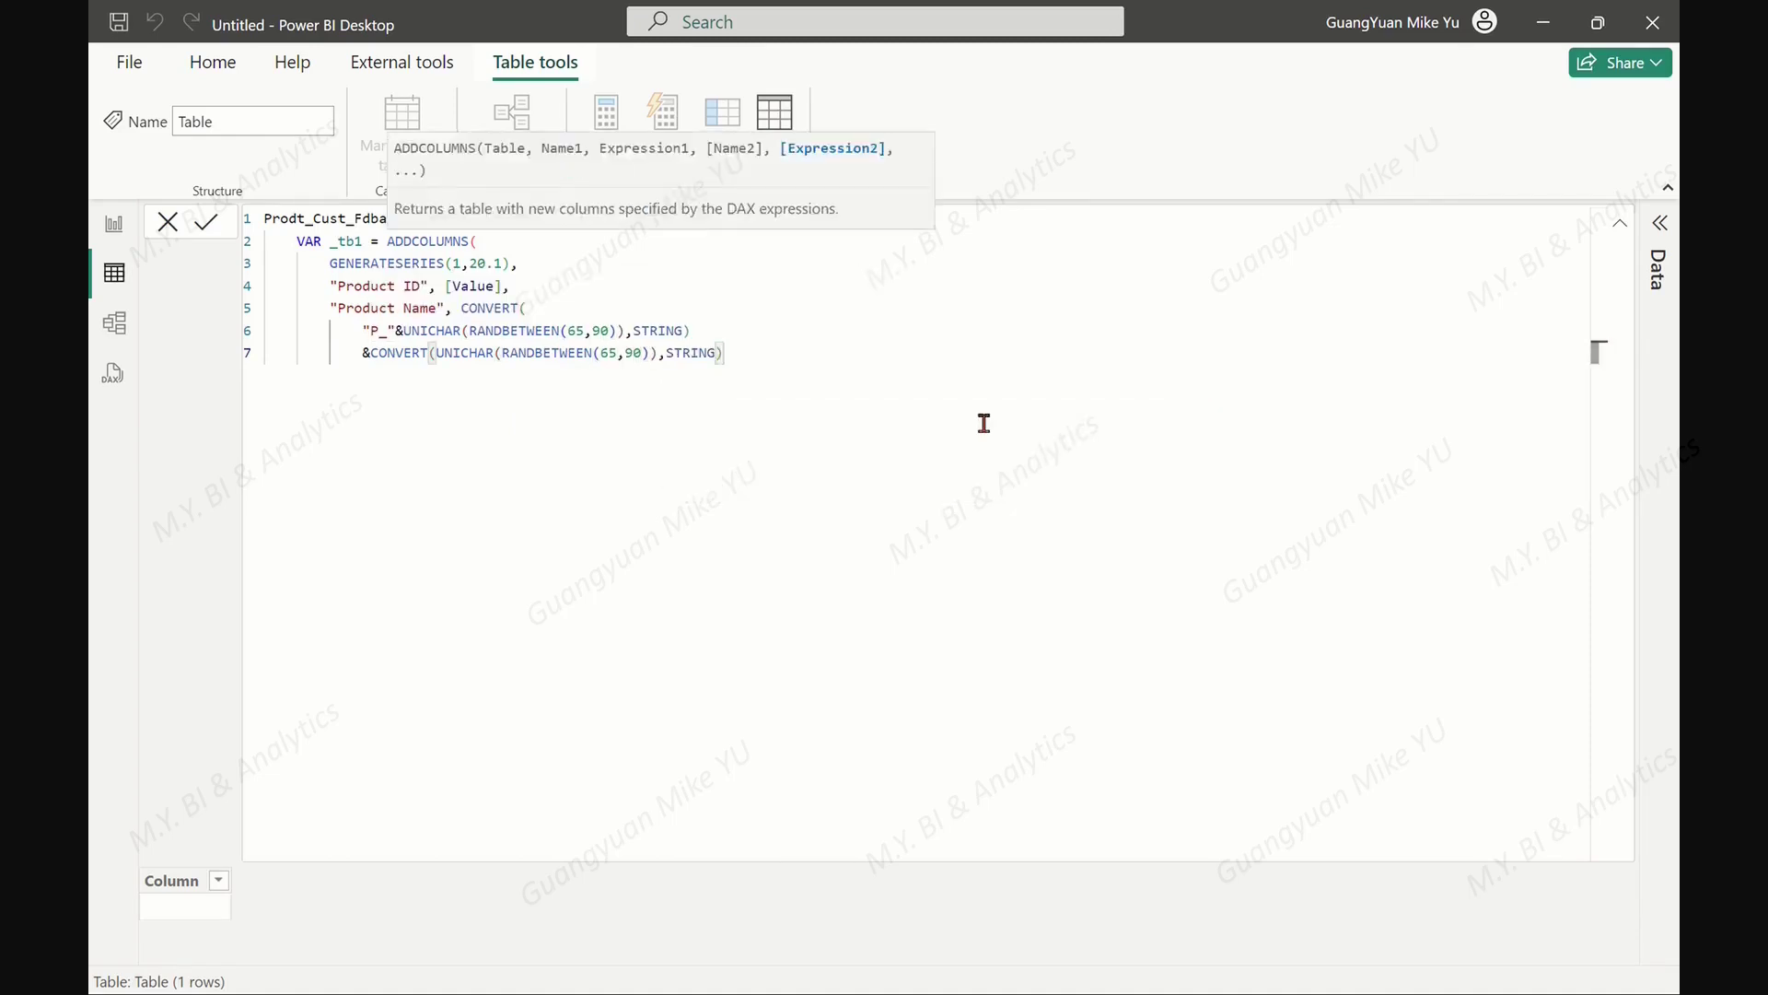
pyautogui.press('Return')
pyautogui.write('&"_"&CON')
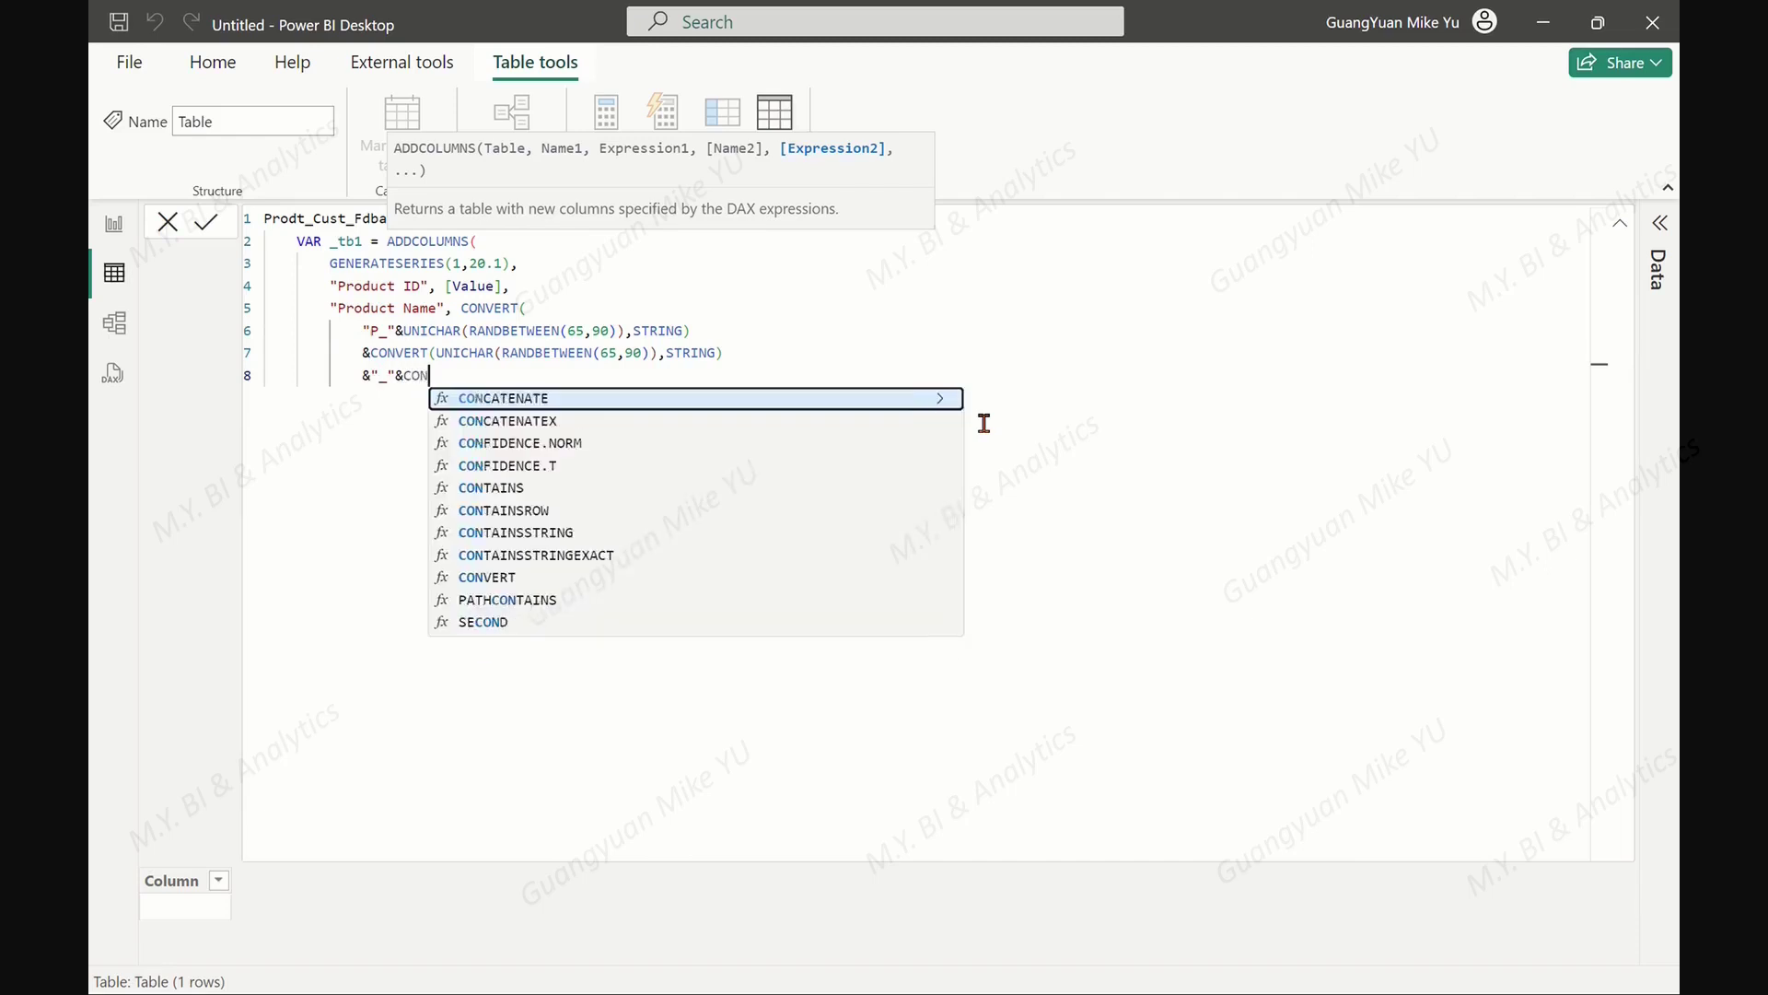
pyautogui.write('VERT(UNICHAR(RAN')
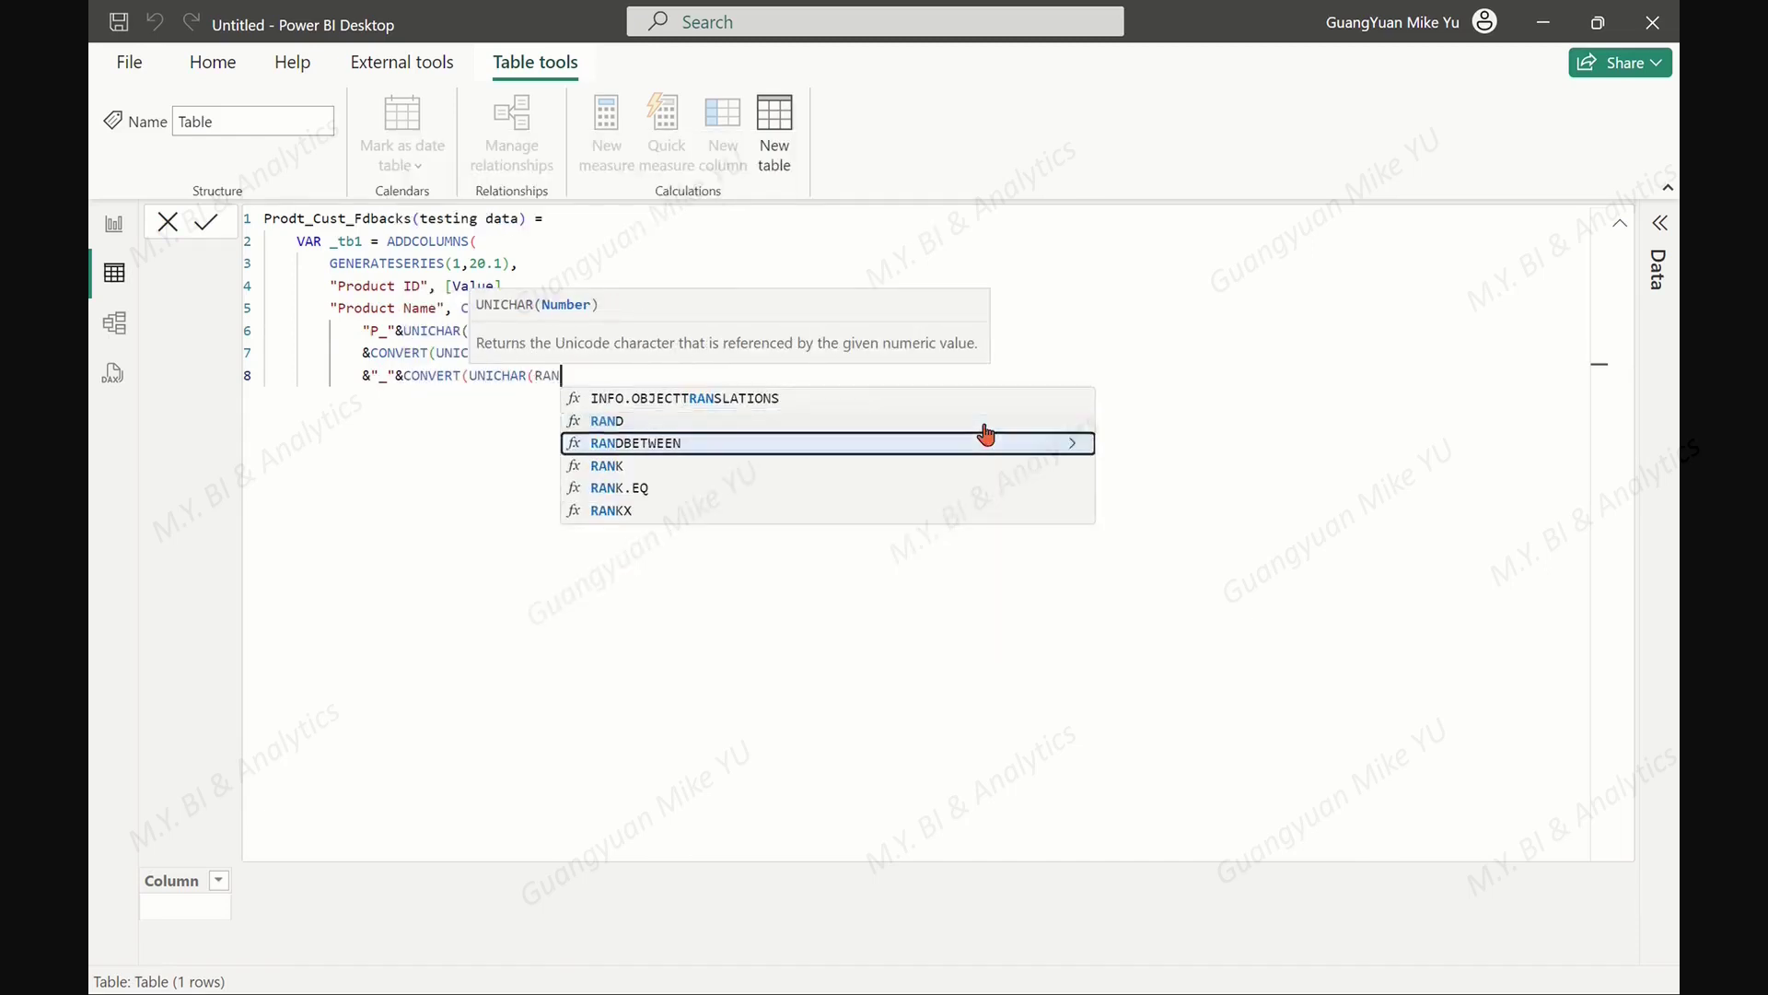
pyautogui.write('DBETWEEN(65,90)),STRING)')
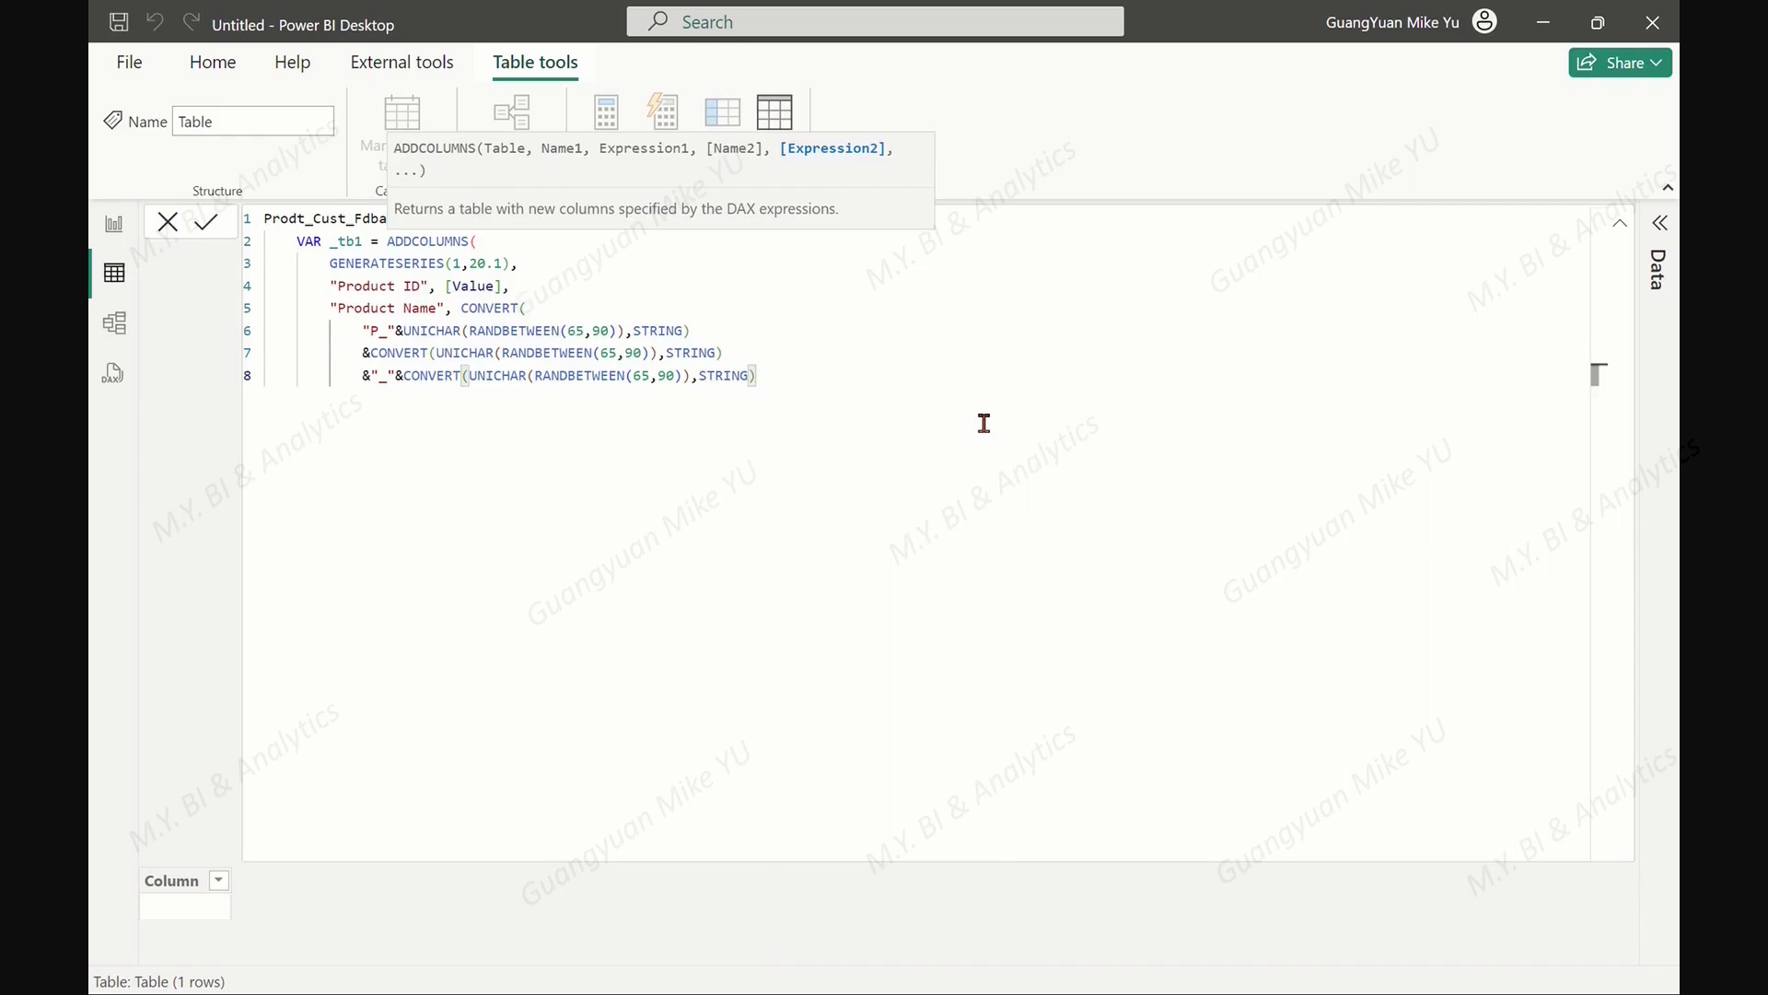
pyautogui.write(',')
# Add "Features Score (1-5)" as RANDBETWEEN(1,5) and "Performance Score (1-10)" as RANDBETWEEN(1,10)
pyautogui.press('Return')
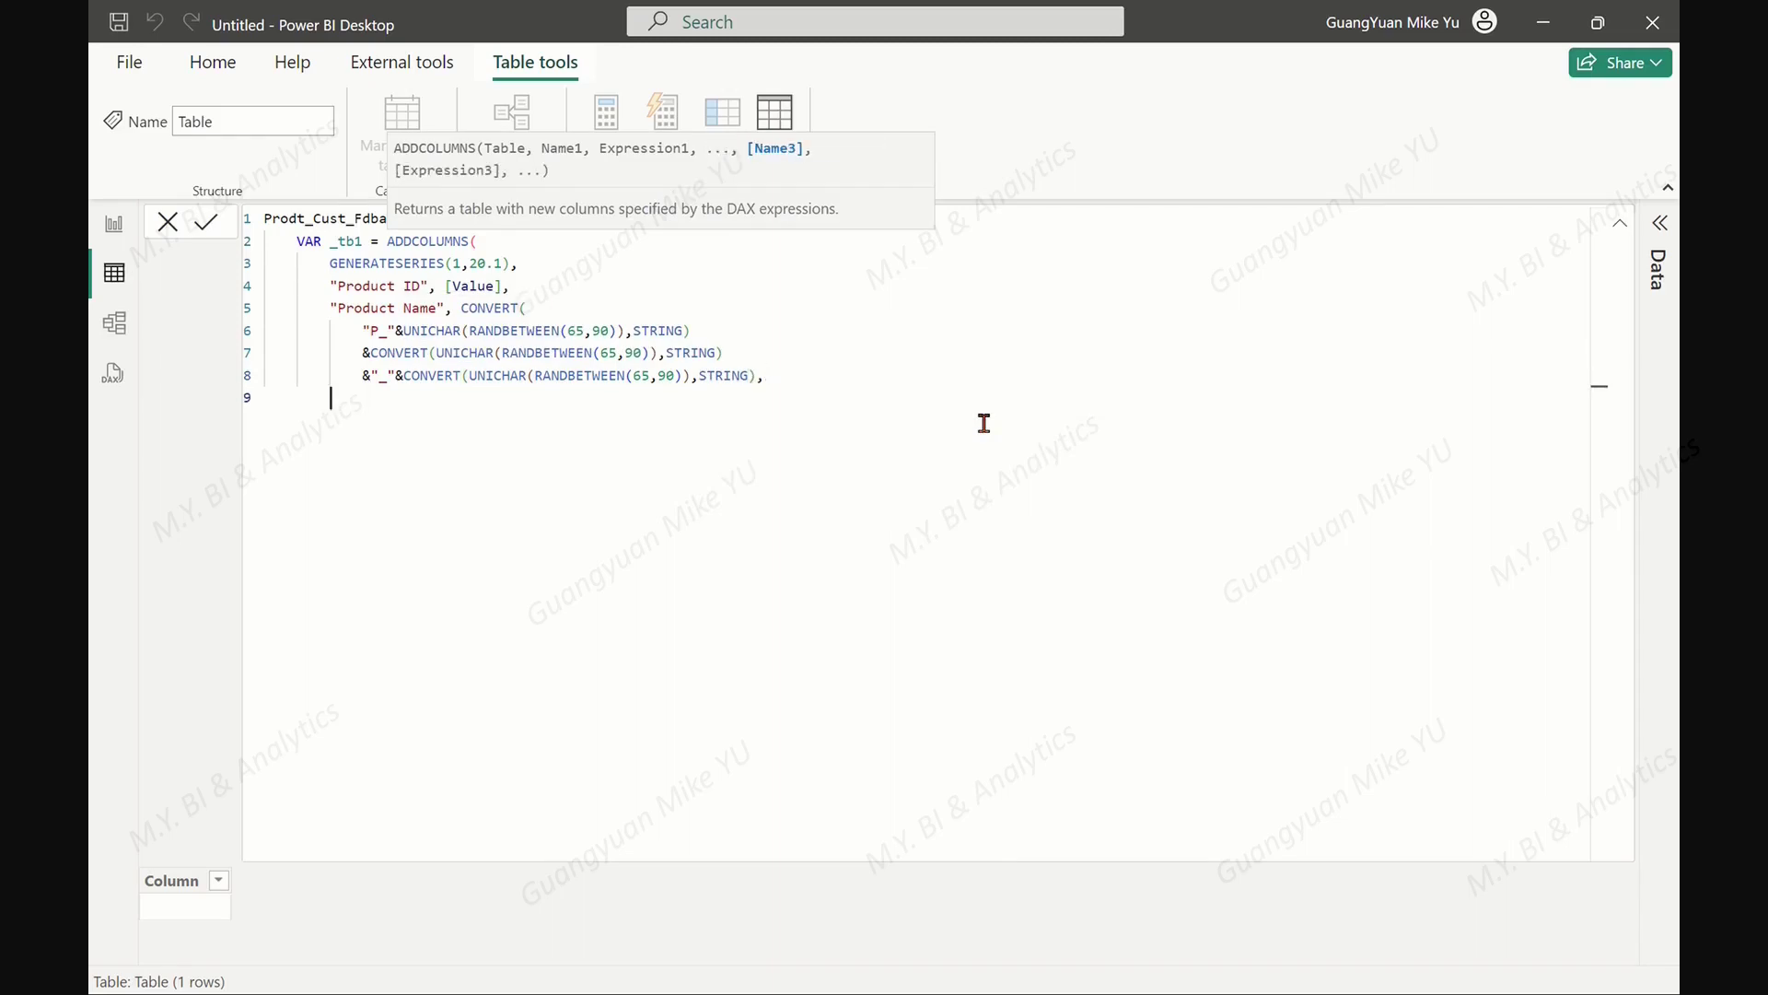
pyautogui.write('"Features Score (1-5)", RA')
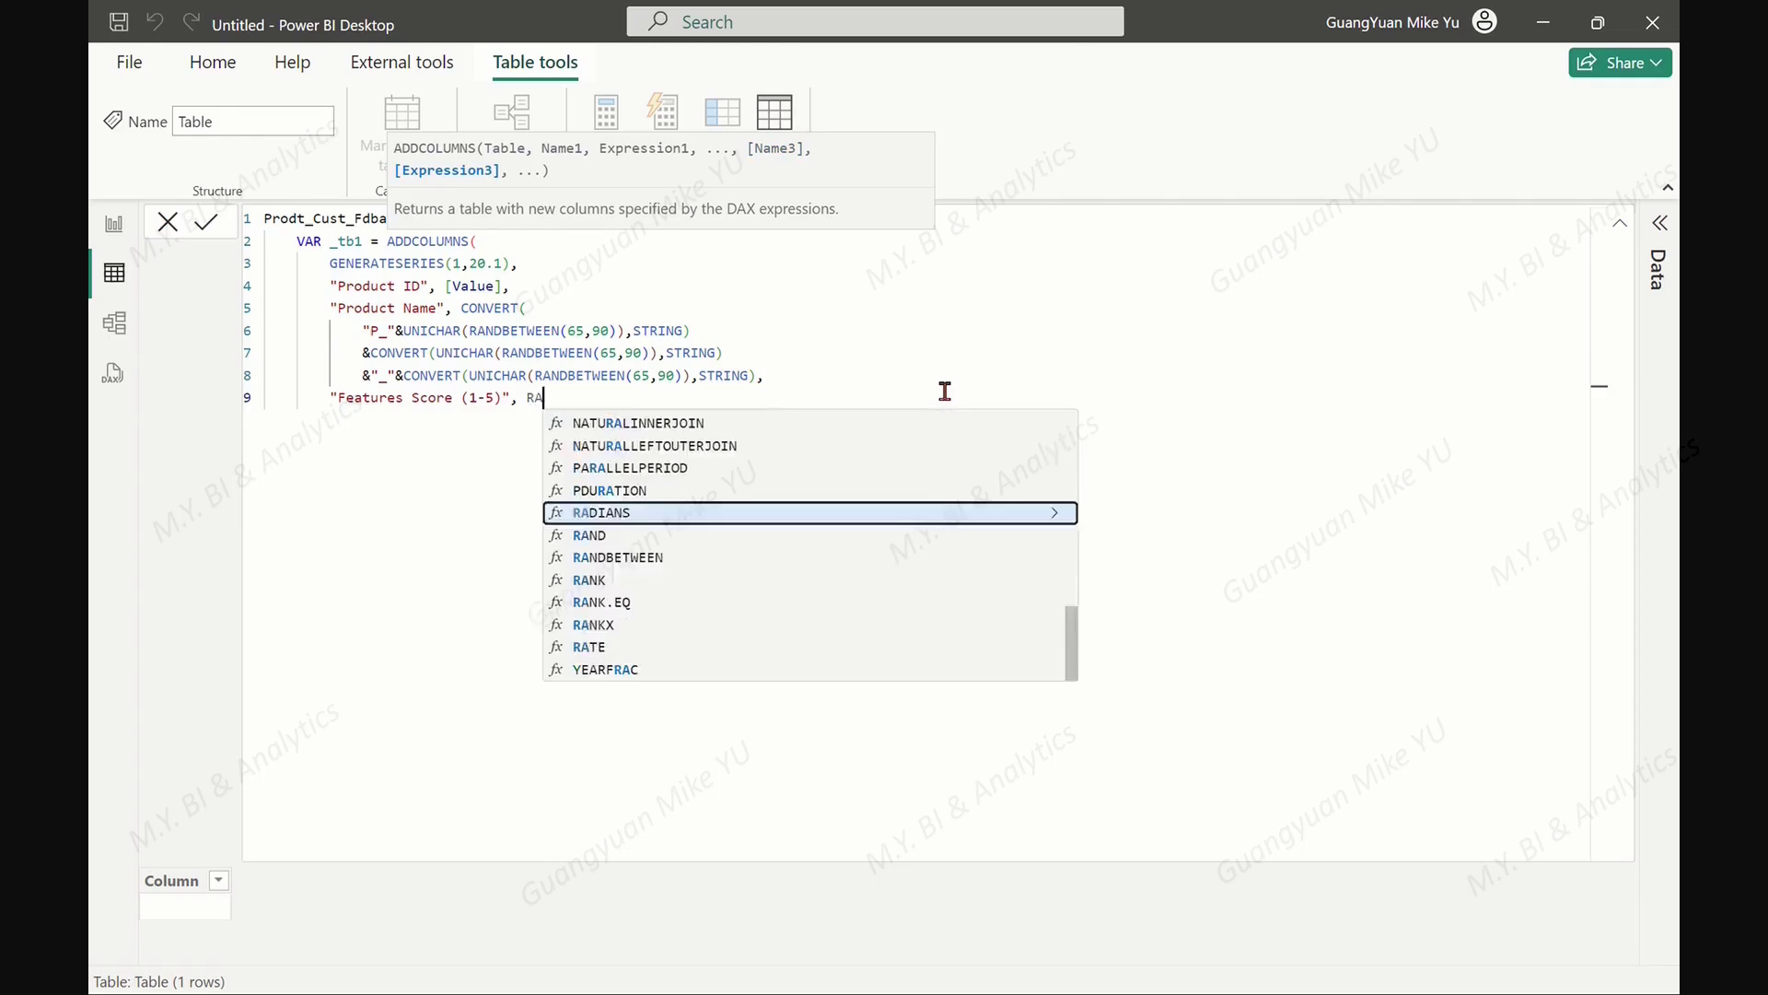
pyautogui.write('NDBETWEEN(1,5),')
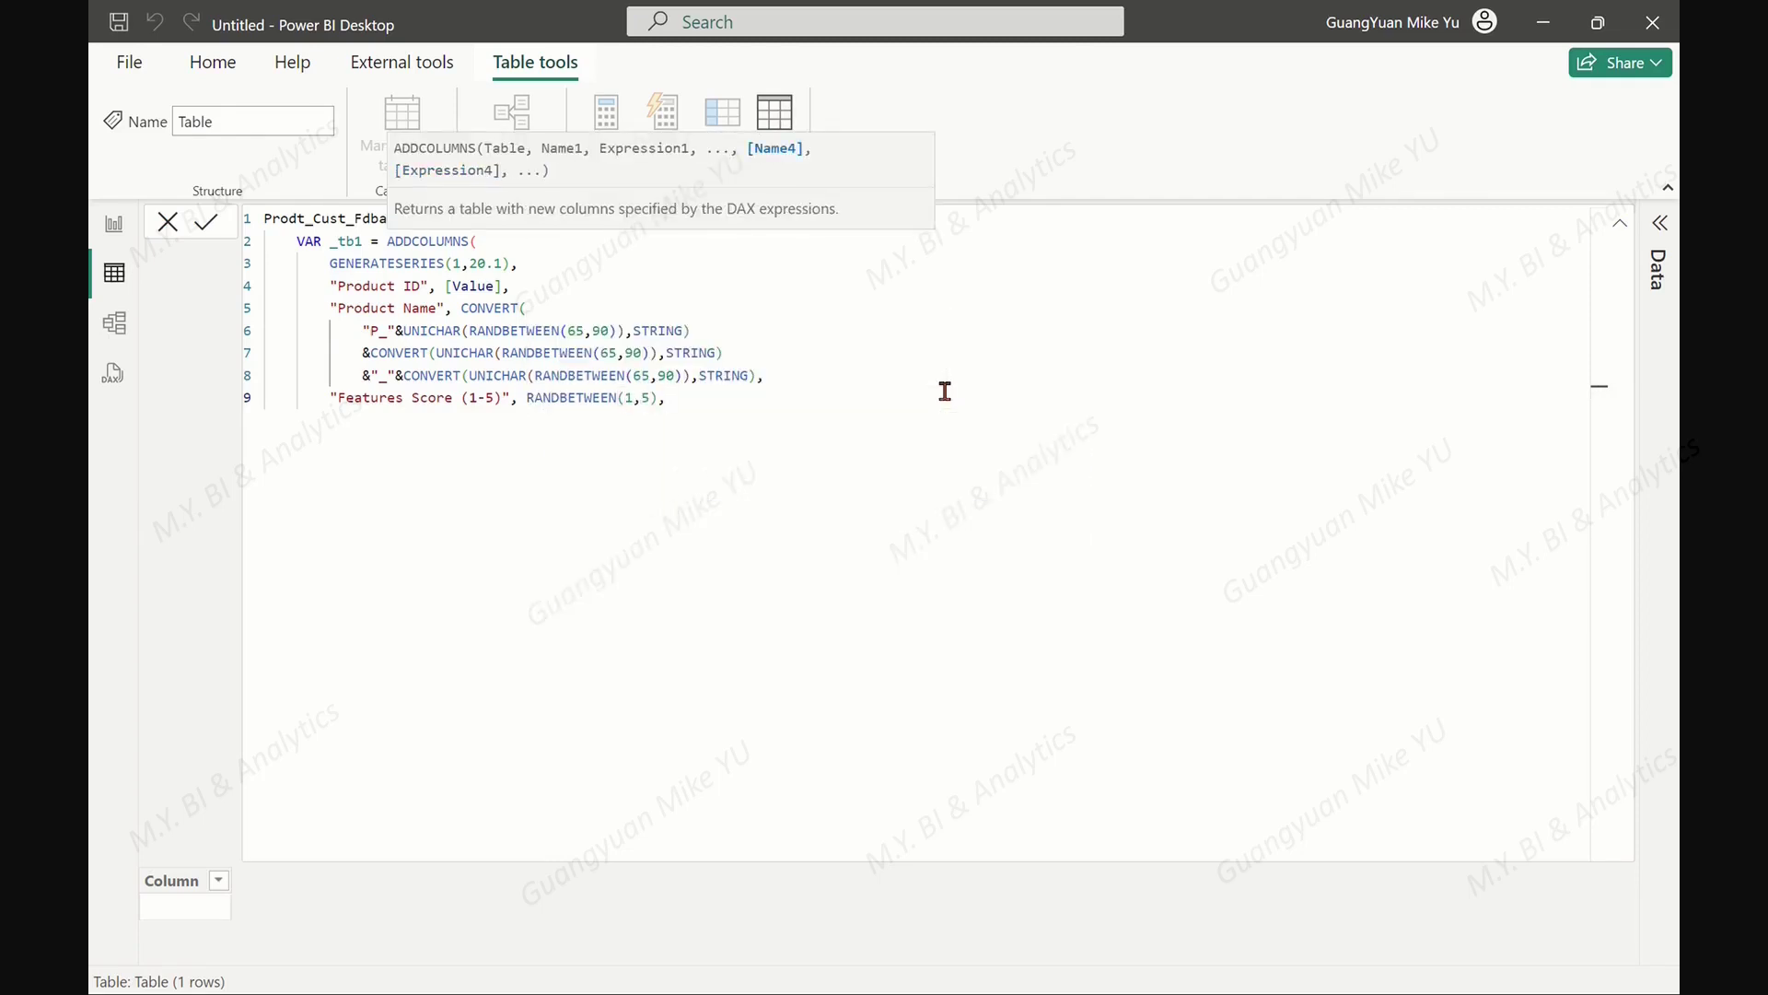
pyautogui.press('Return')
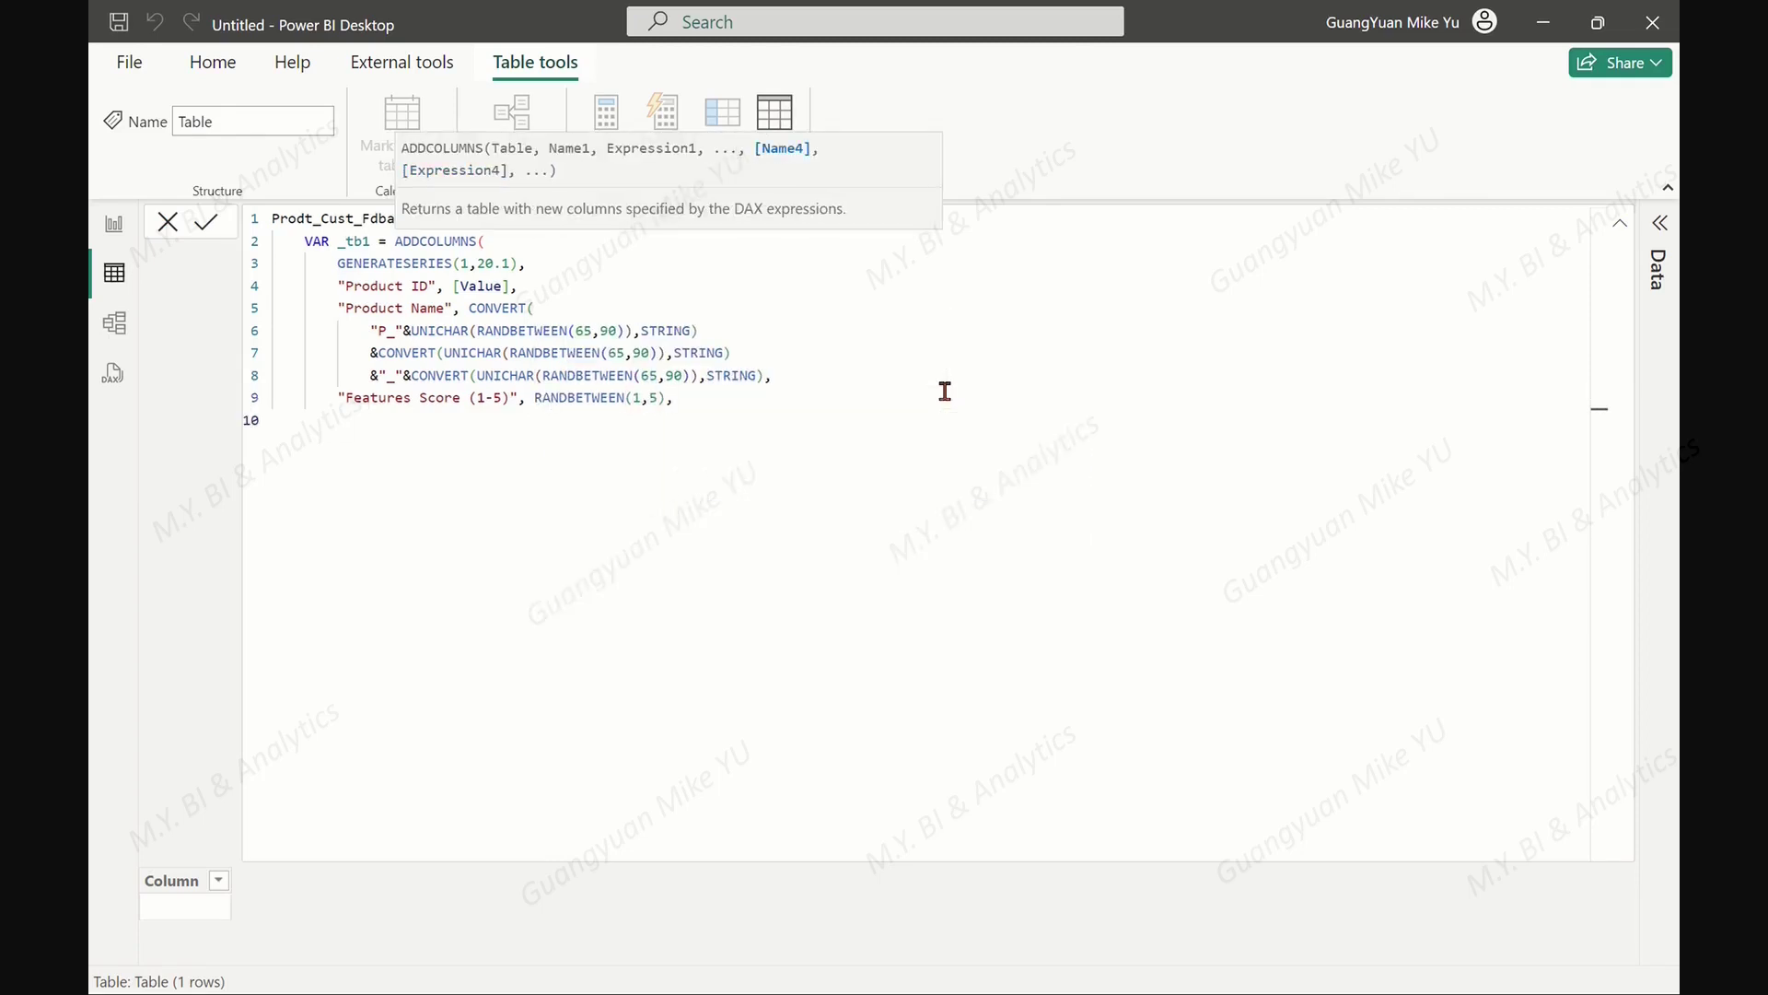
pyautogui.write('"Performance Score (1')
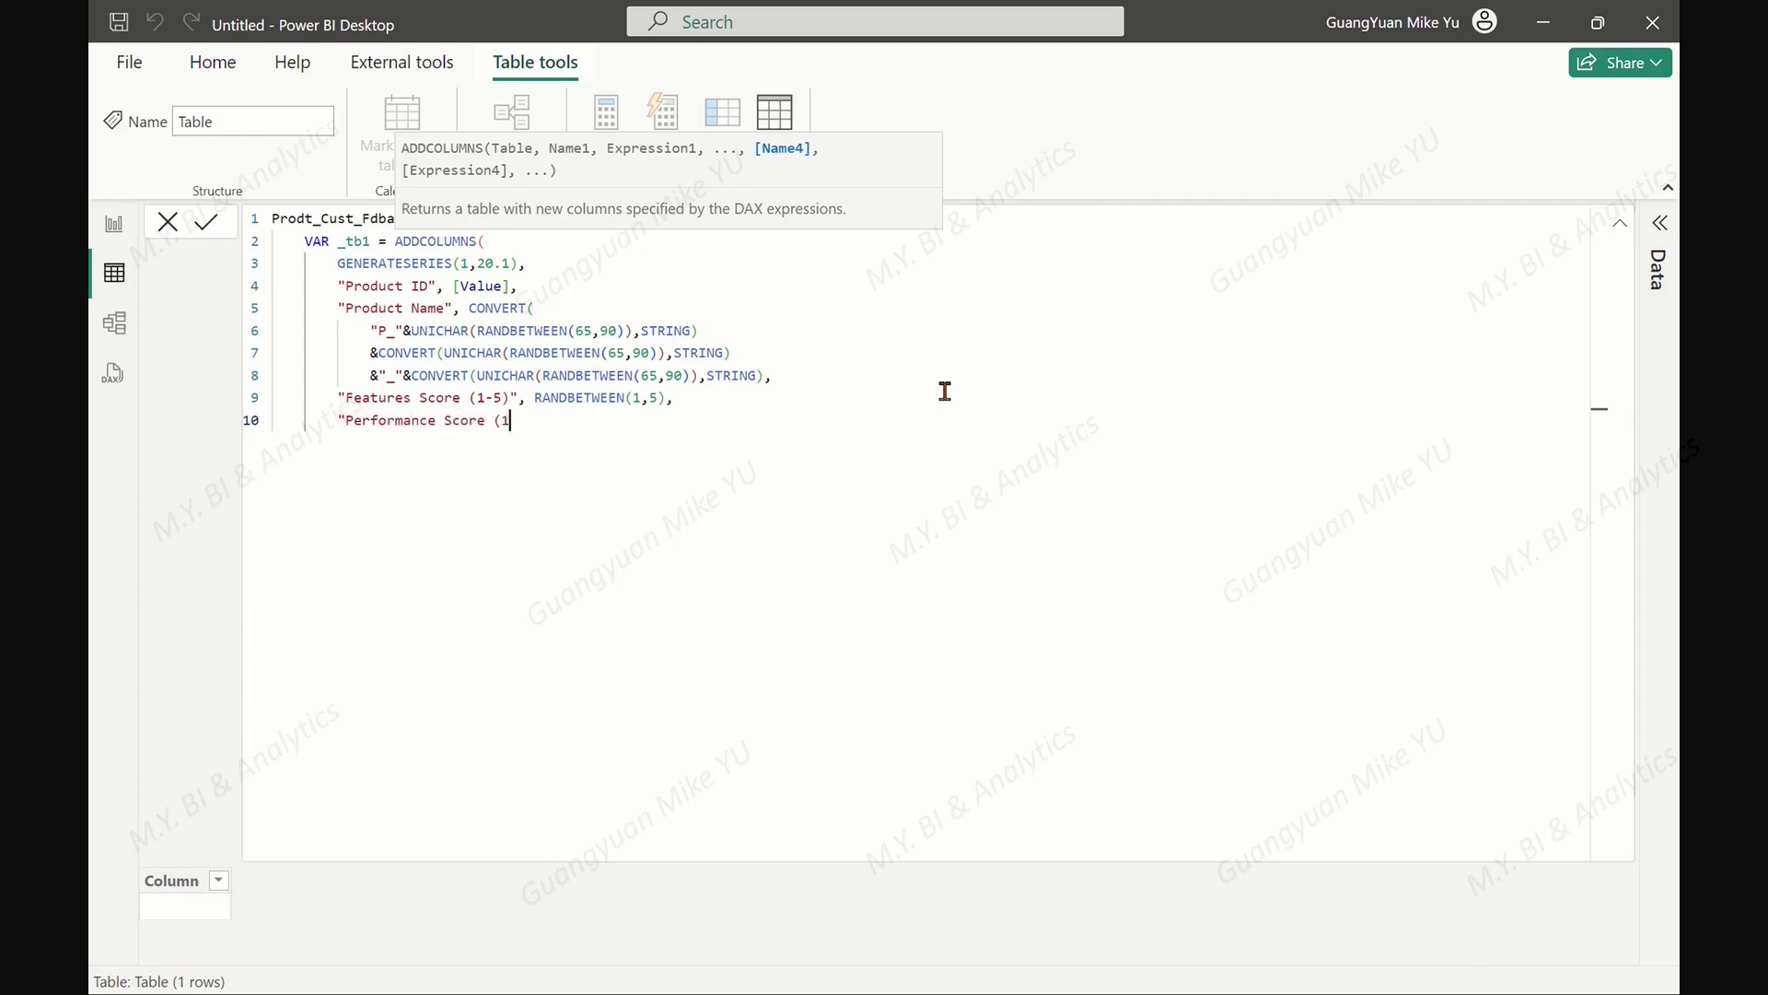
pyautogui.write('-10)", R')
pyautogui.press('Down')
pyautogui.press('Down')
pyautogui.press('Tab')
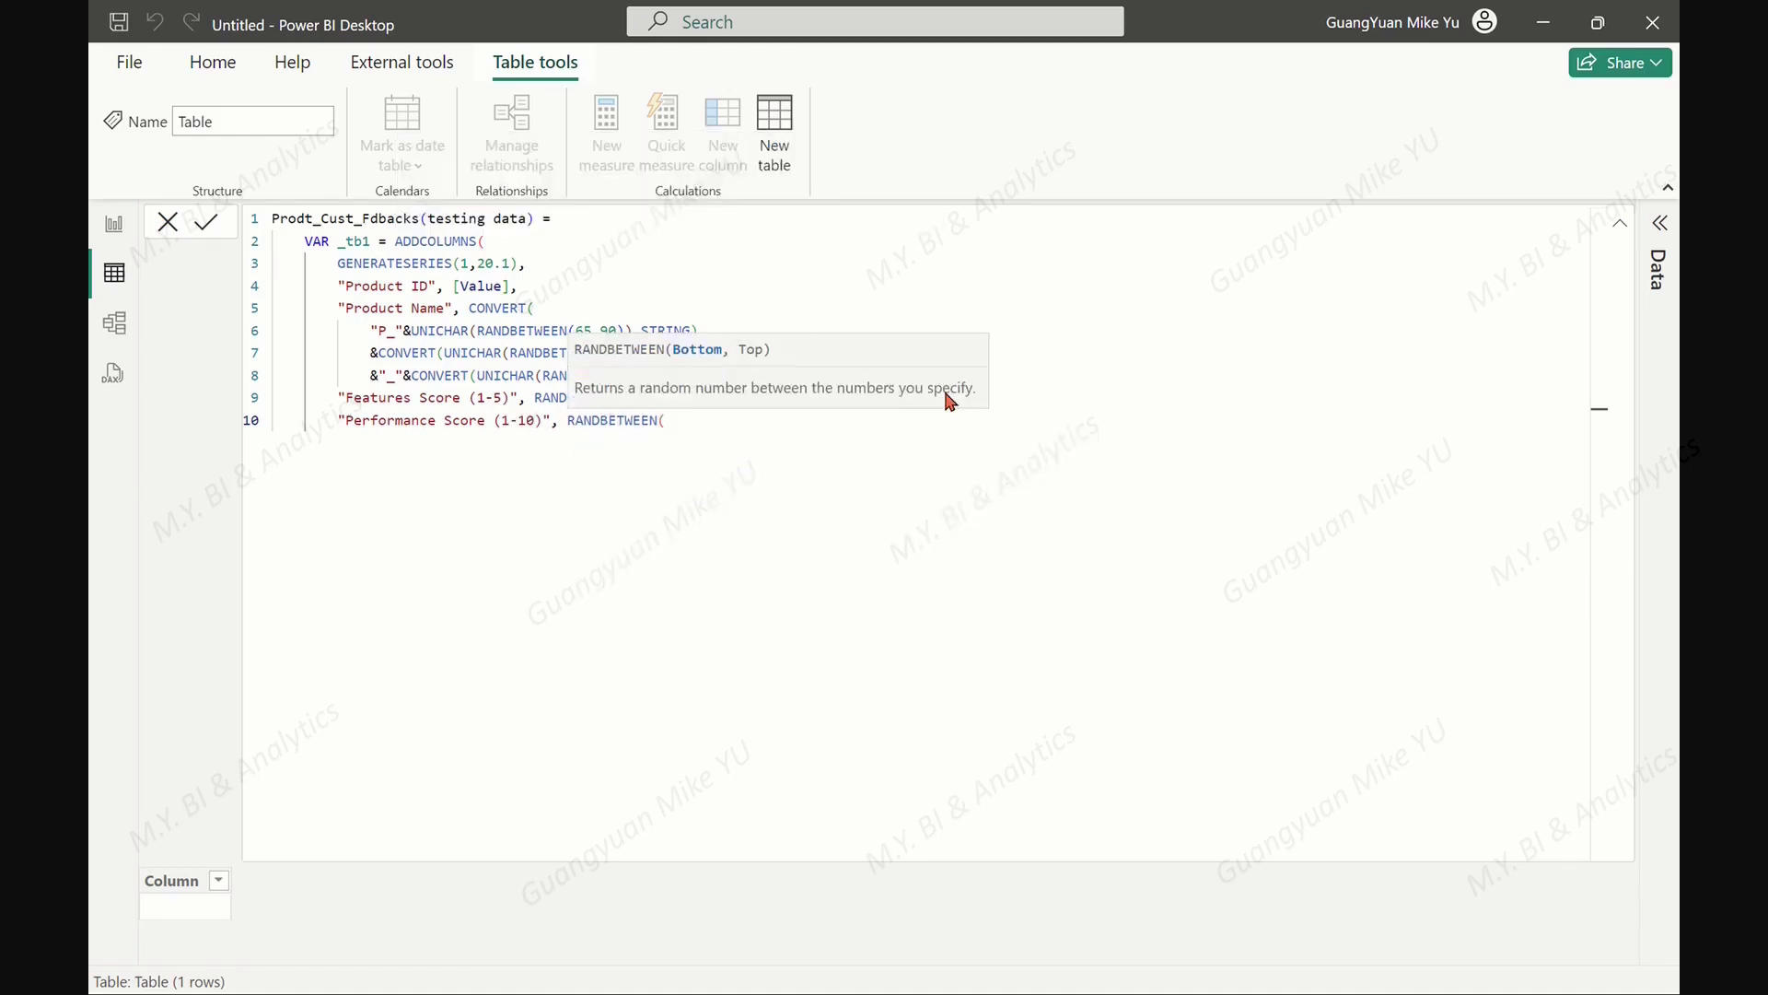
pyautogui.write('1,10),')
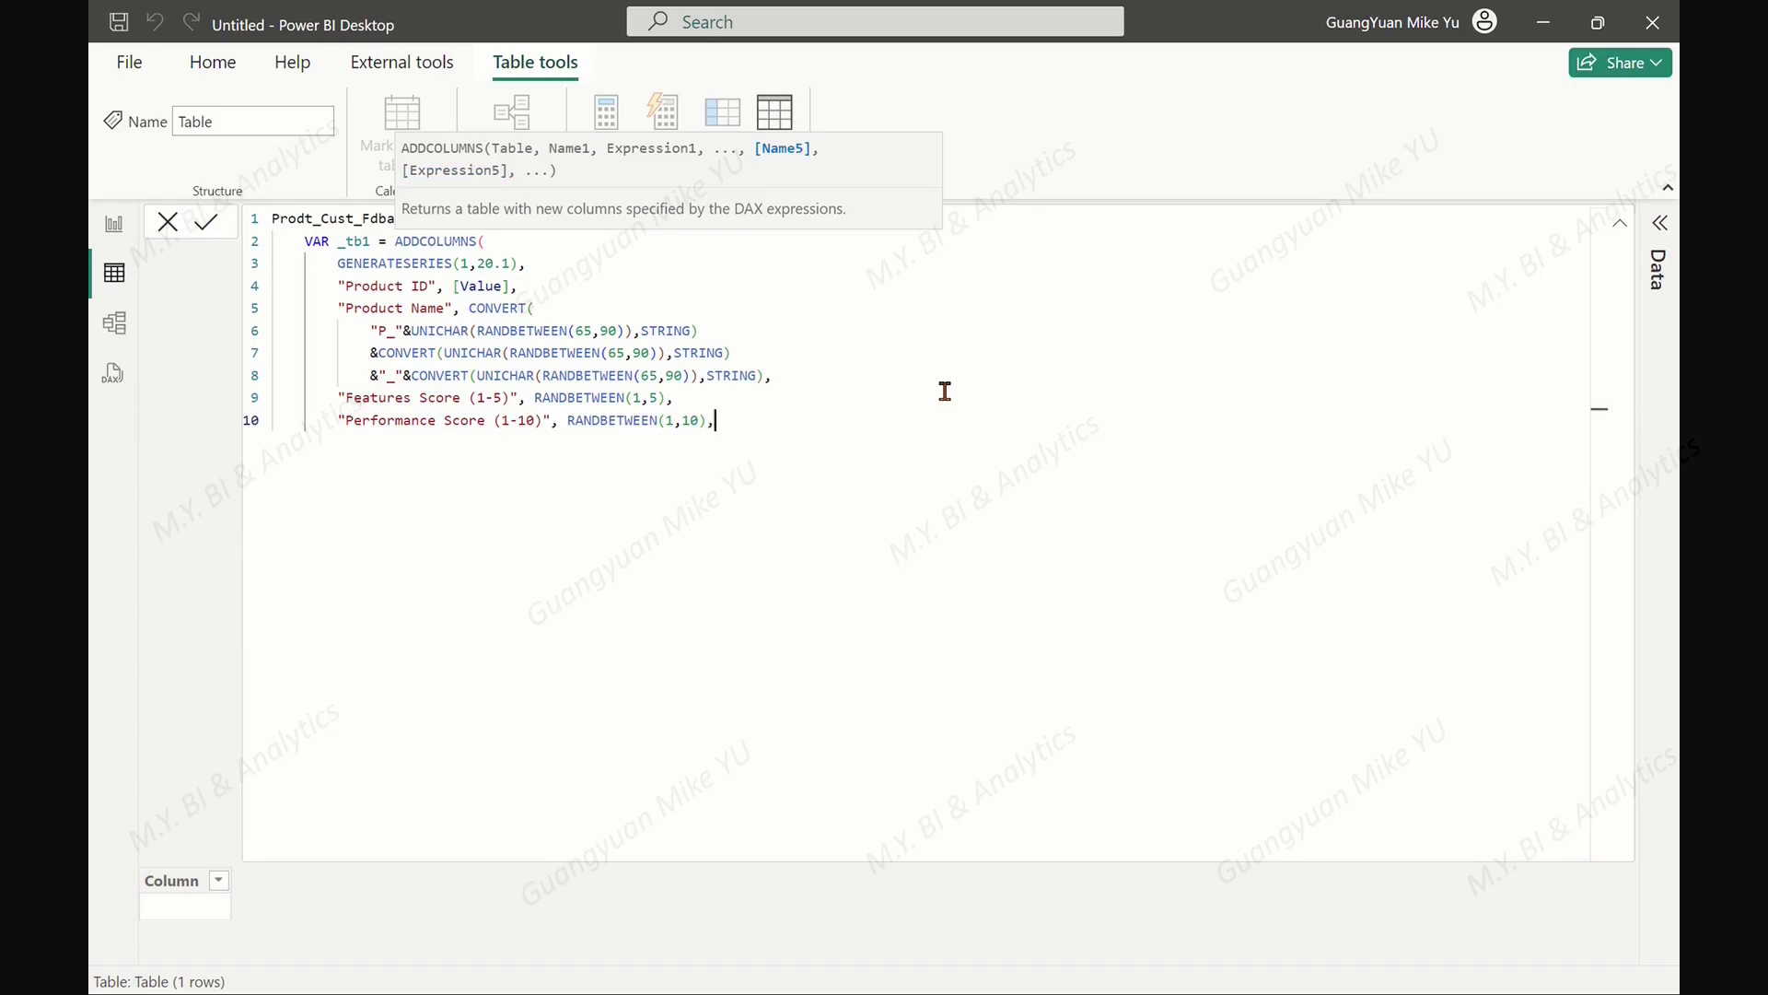
# Add "Customer Support Feedback Score (1-4)" as RANDBETWEEN(1,4) and close ADDCOLUMNS
pyautogui.press('Return')
pyautogui.write('"Customer Support Feedback')
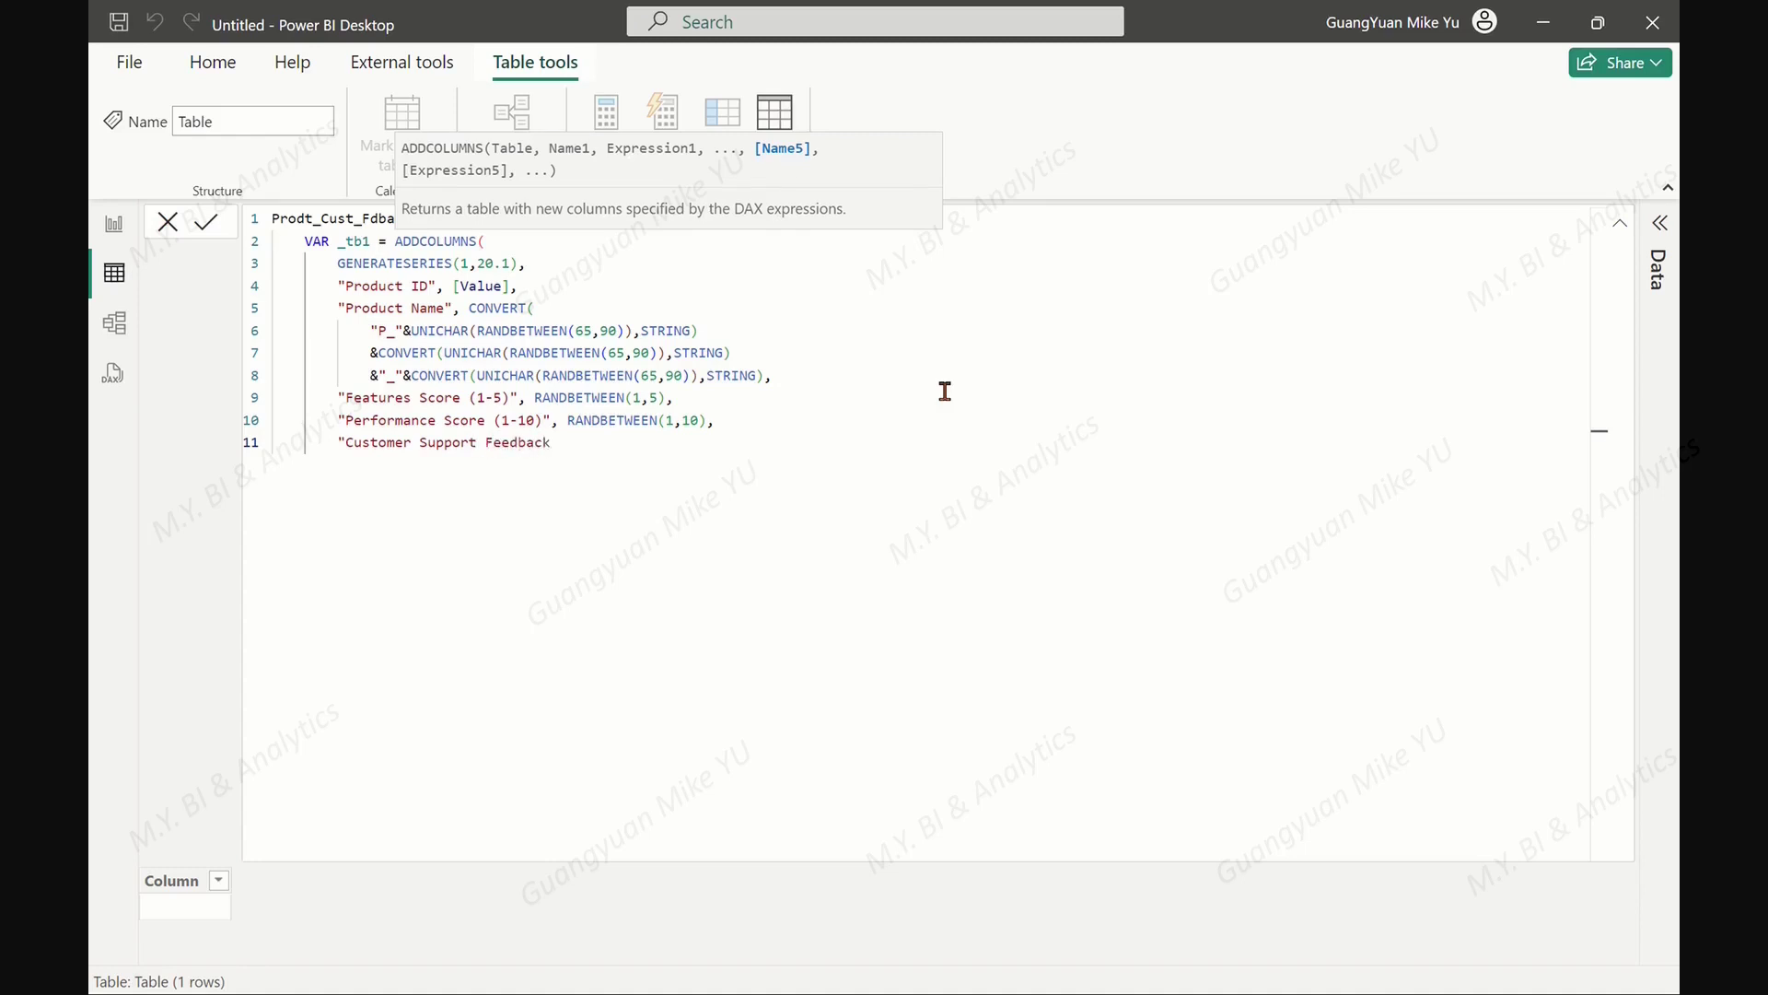
pyautogui.write(' Score (1-4)", RANDB')
pyautogui.press('Tab')
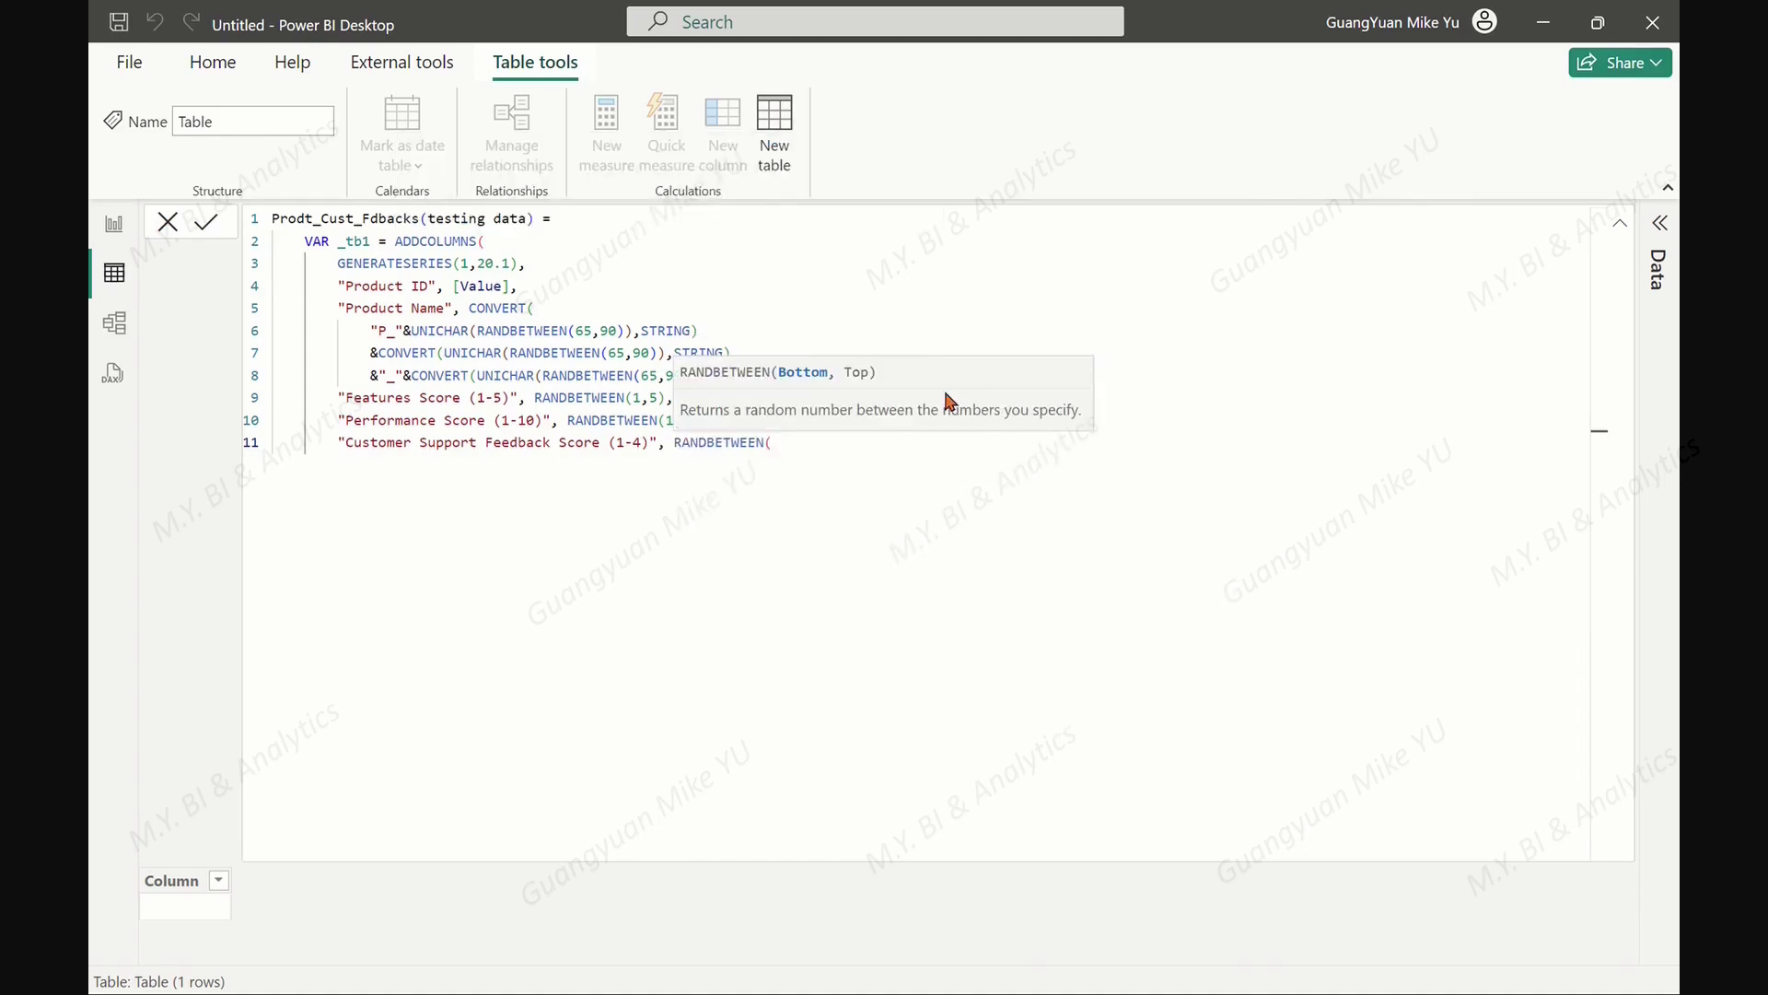
pyautogui.write('1,4)')
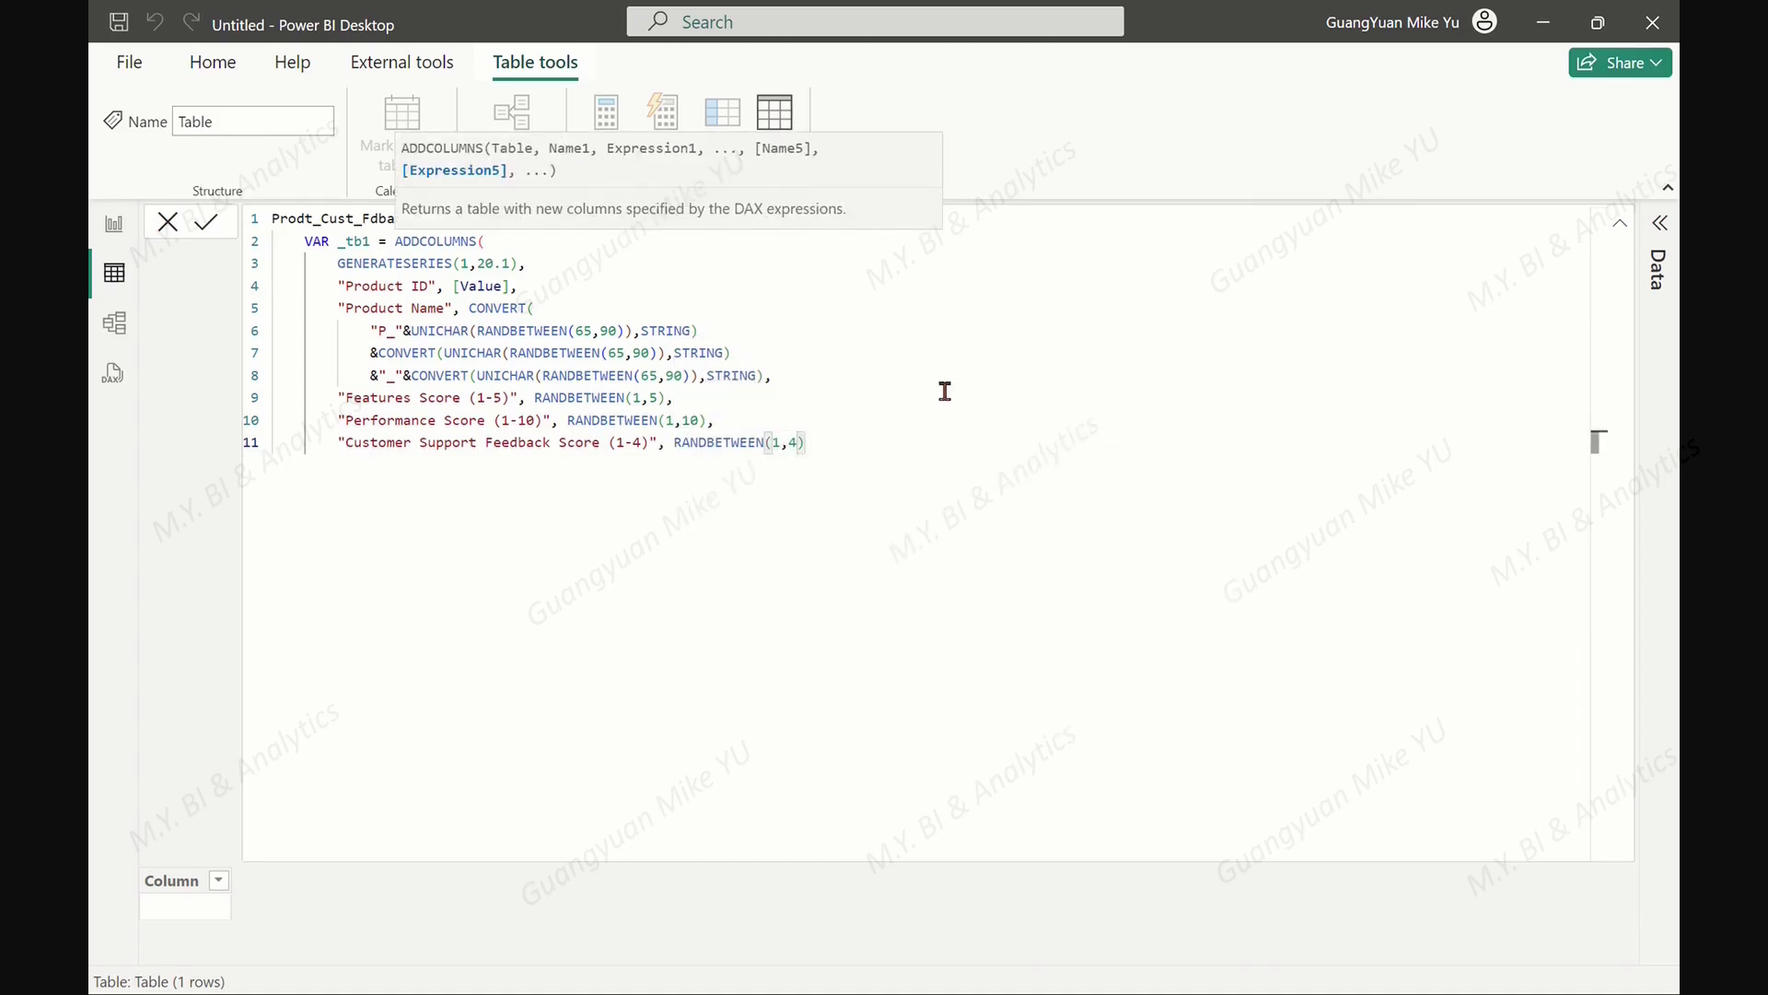
pyautogui.hotkey('shift', 'Return')
pyautogui.write(')')
pyautogui.hotkey('shift', 'Return')
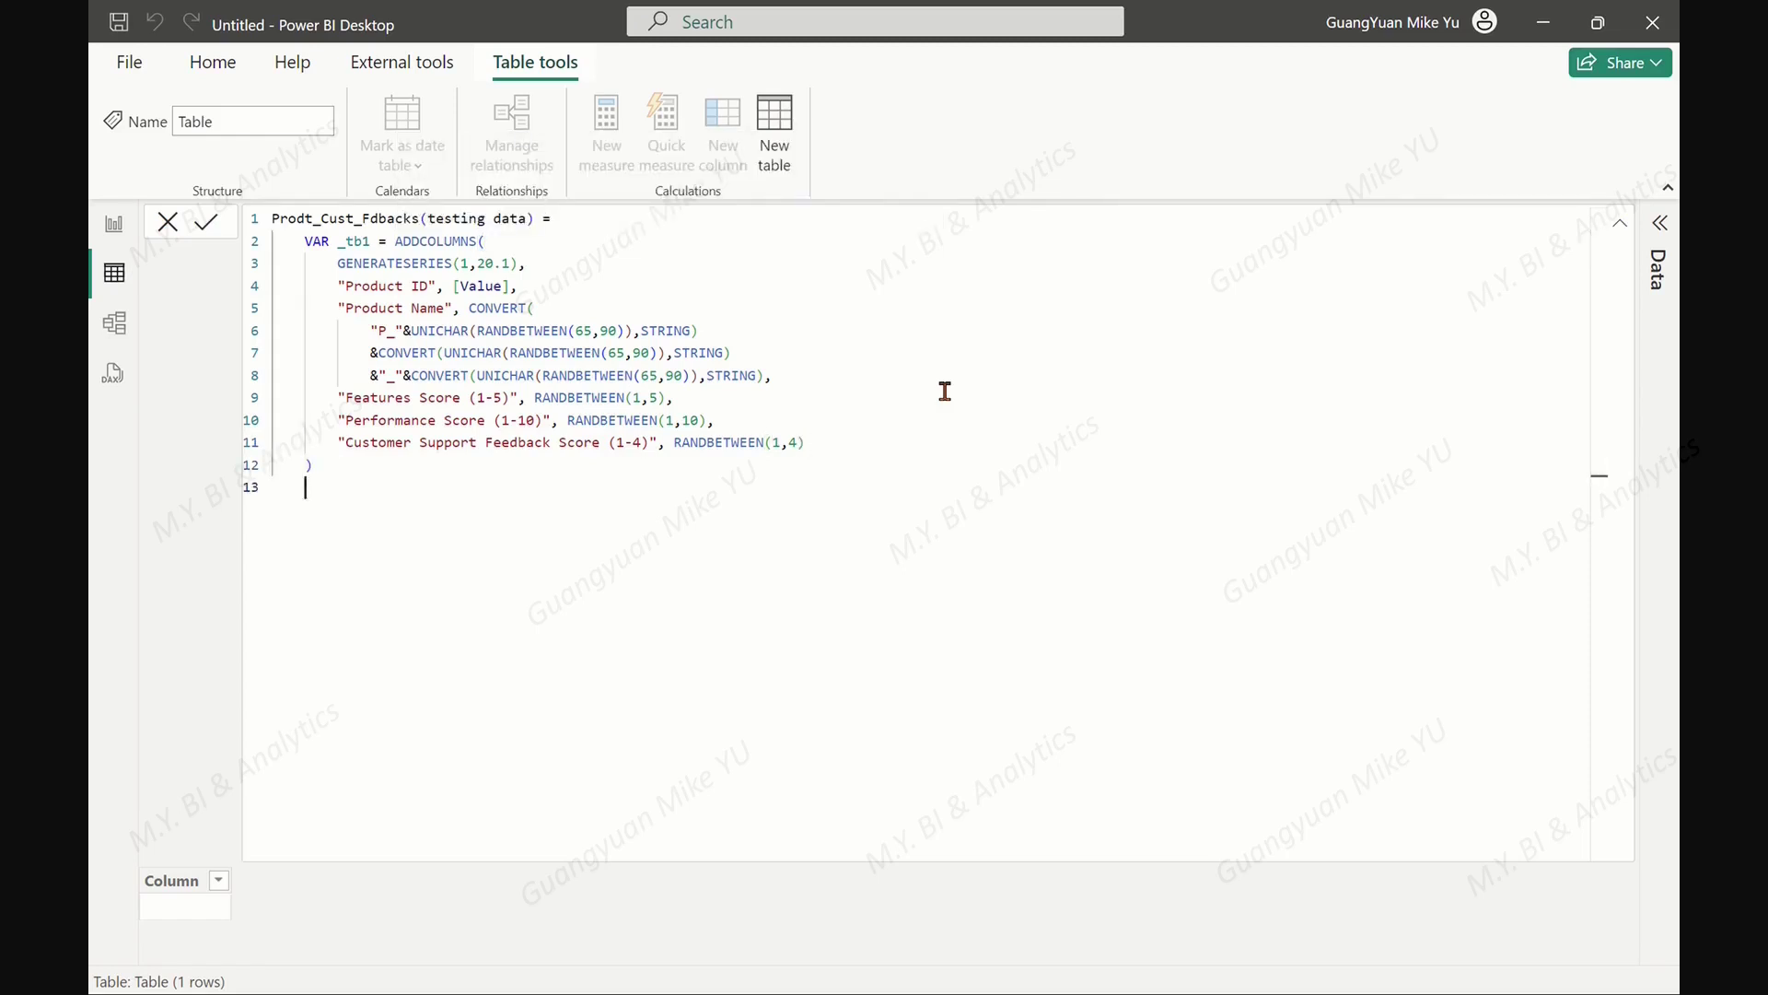
pyautogui.hotkey('shift', 'Return')
pyautogui.hotkey('shift', 'Return')
# Finish with RETURN _tb1, commit the formula, and recalculate the 20 random rows
pyautogui.write('RE')
pyautogui.press('Return')
pyautogui.write('_tb1')
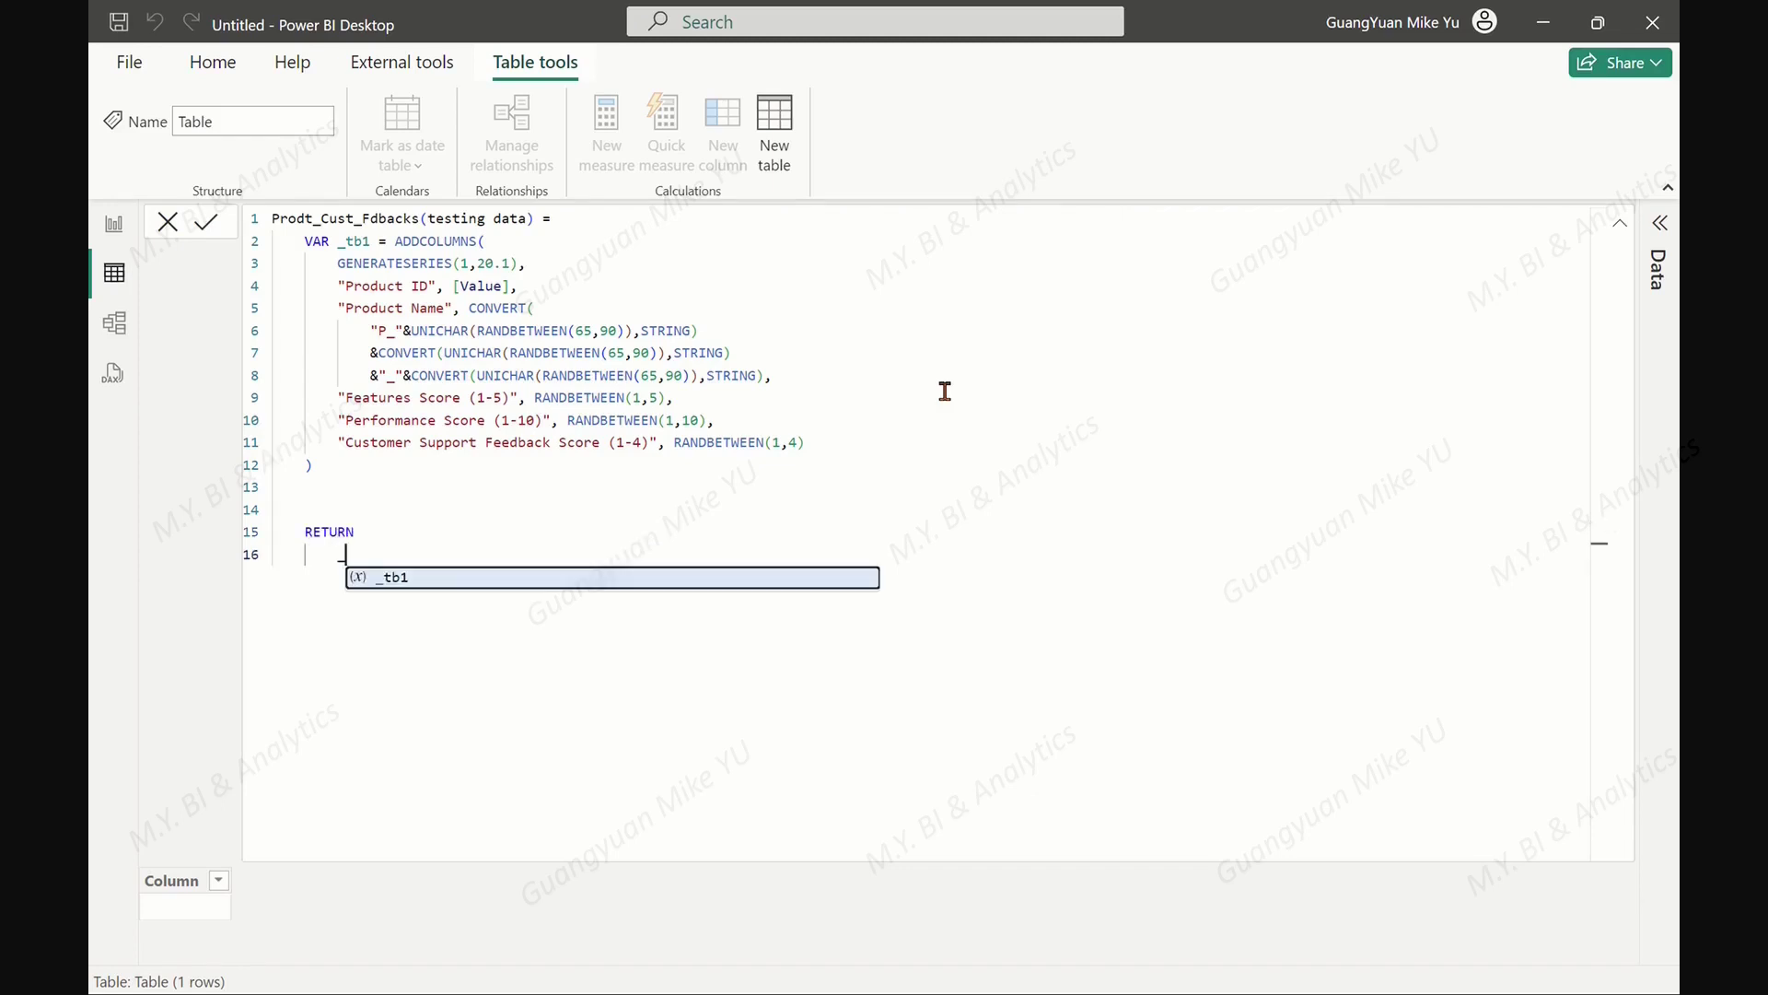
pyautogui.click(204, 223)
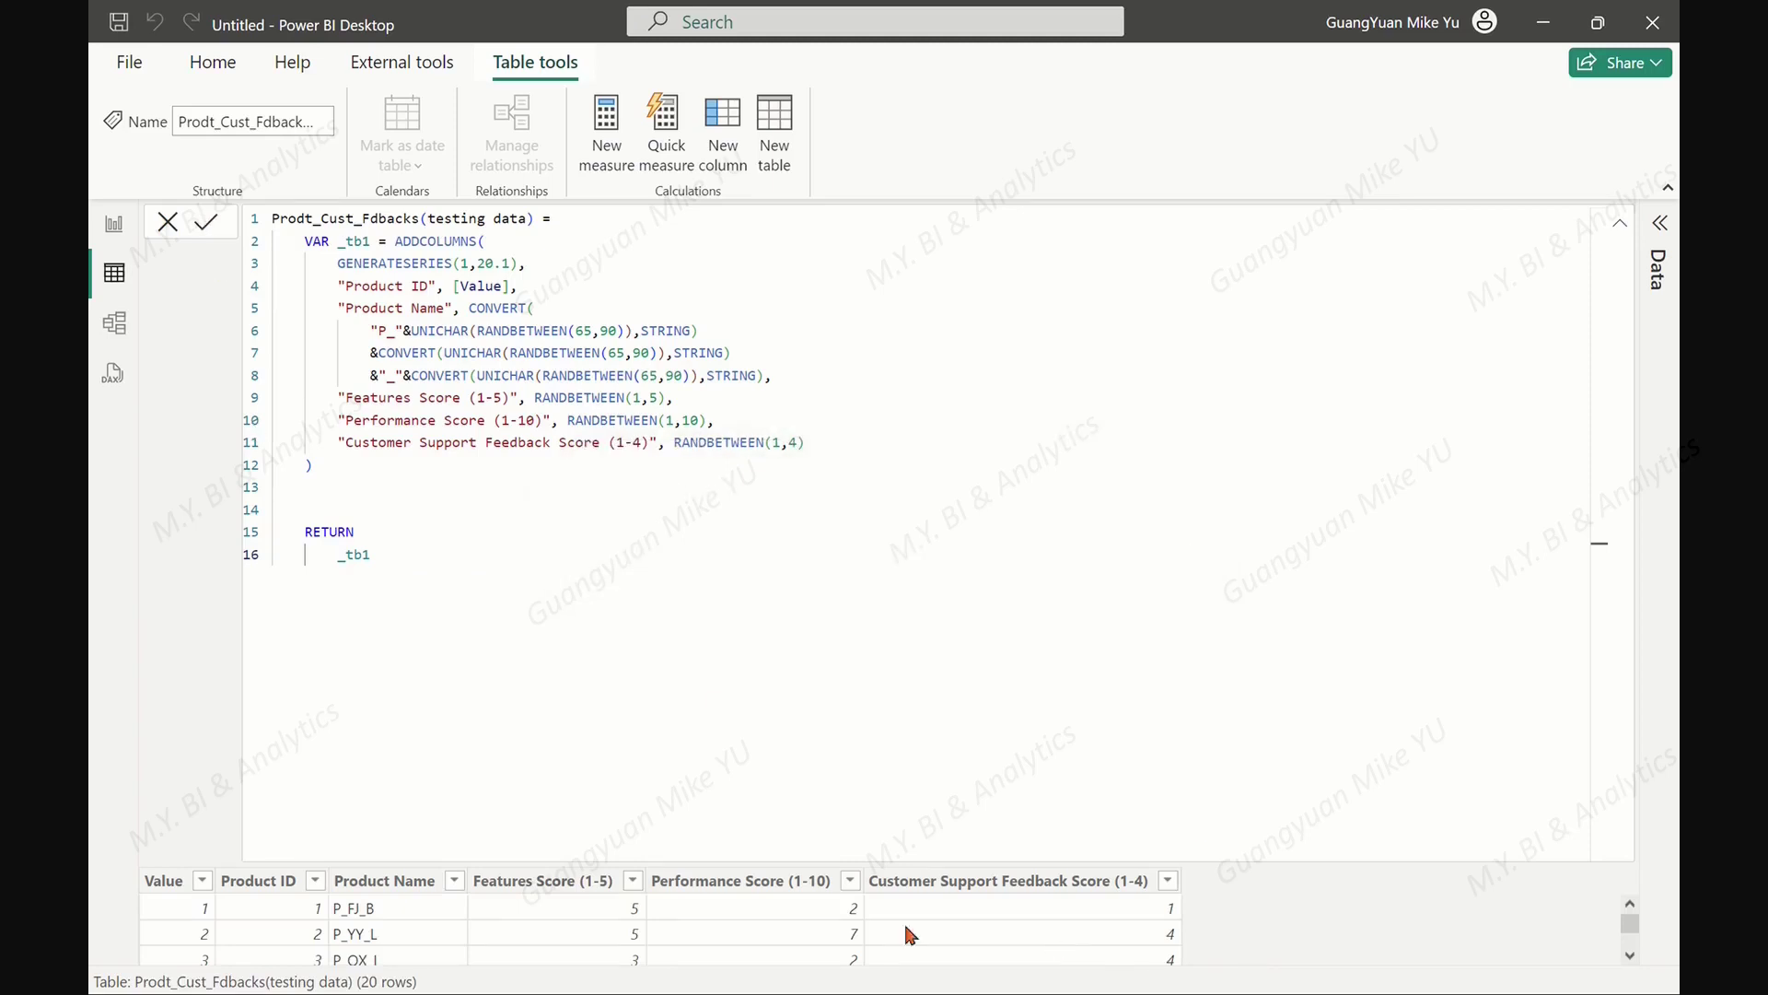
pyautogui.click(1620, 224)
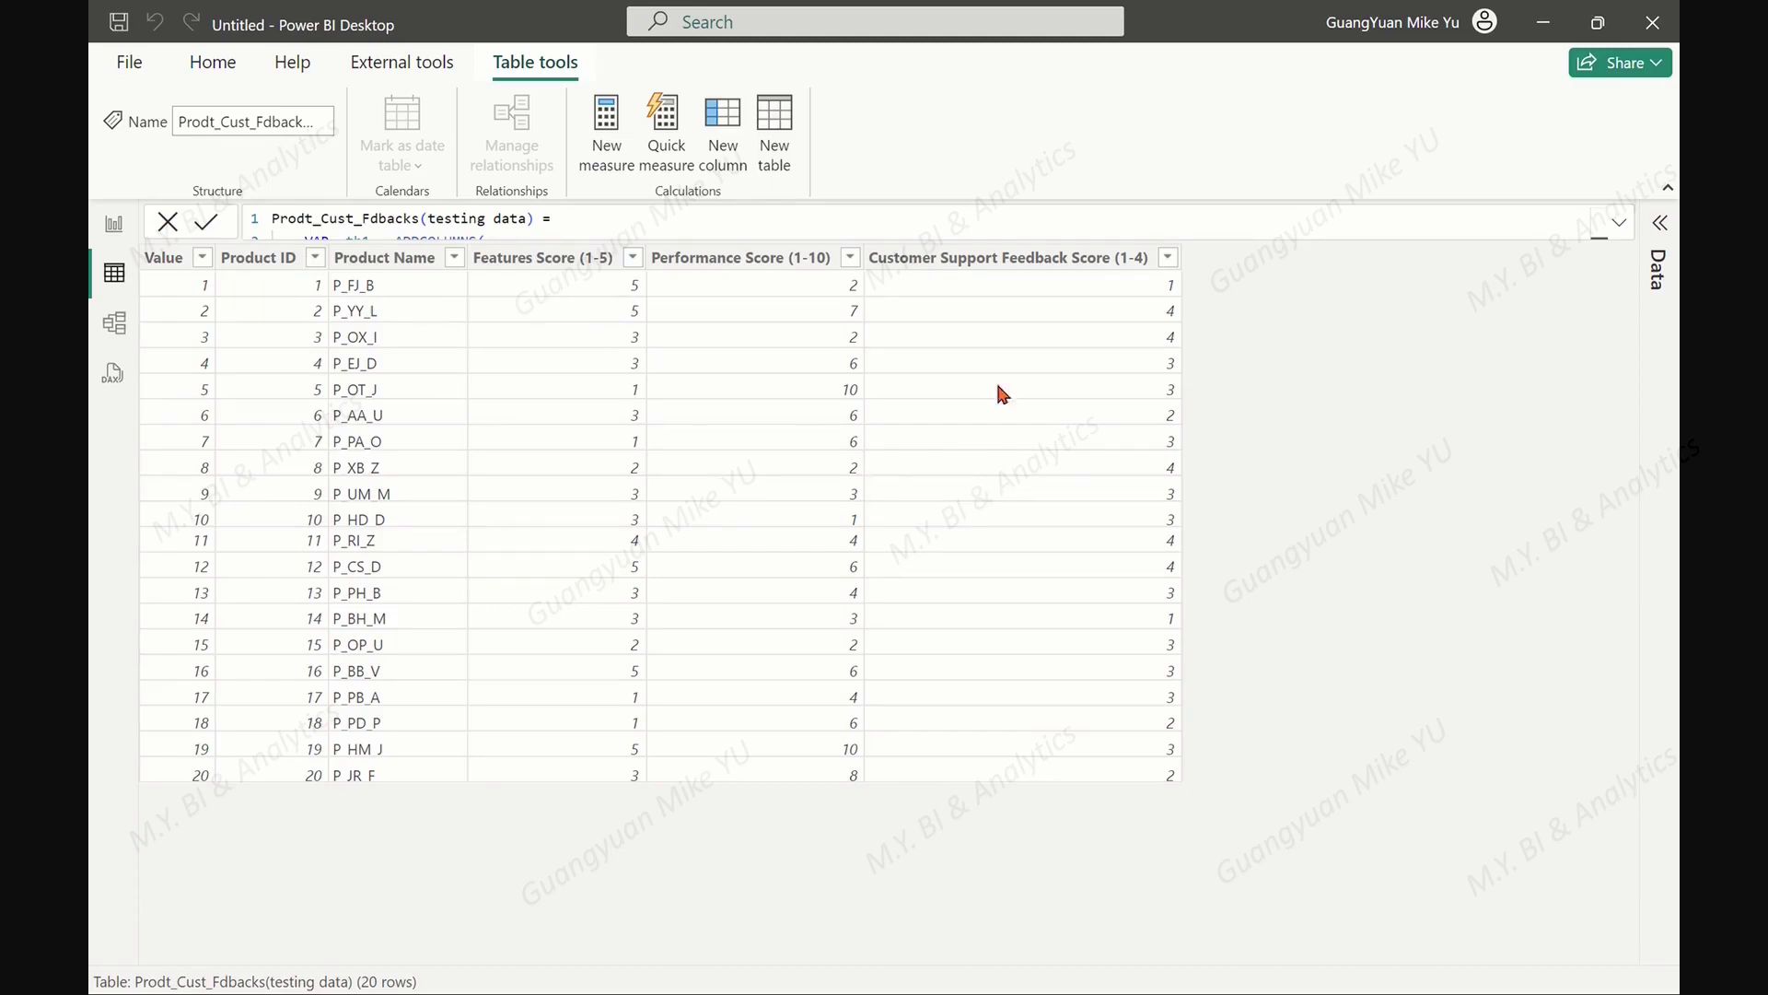
pyautogui.click(1619, 223)
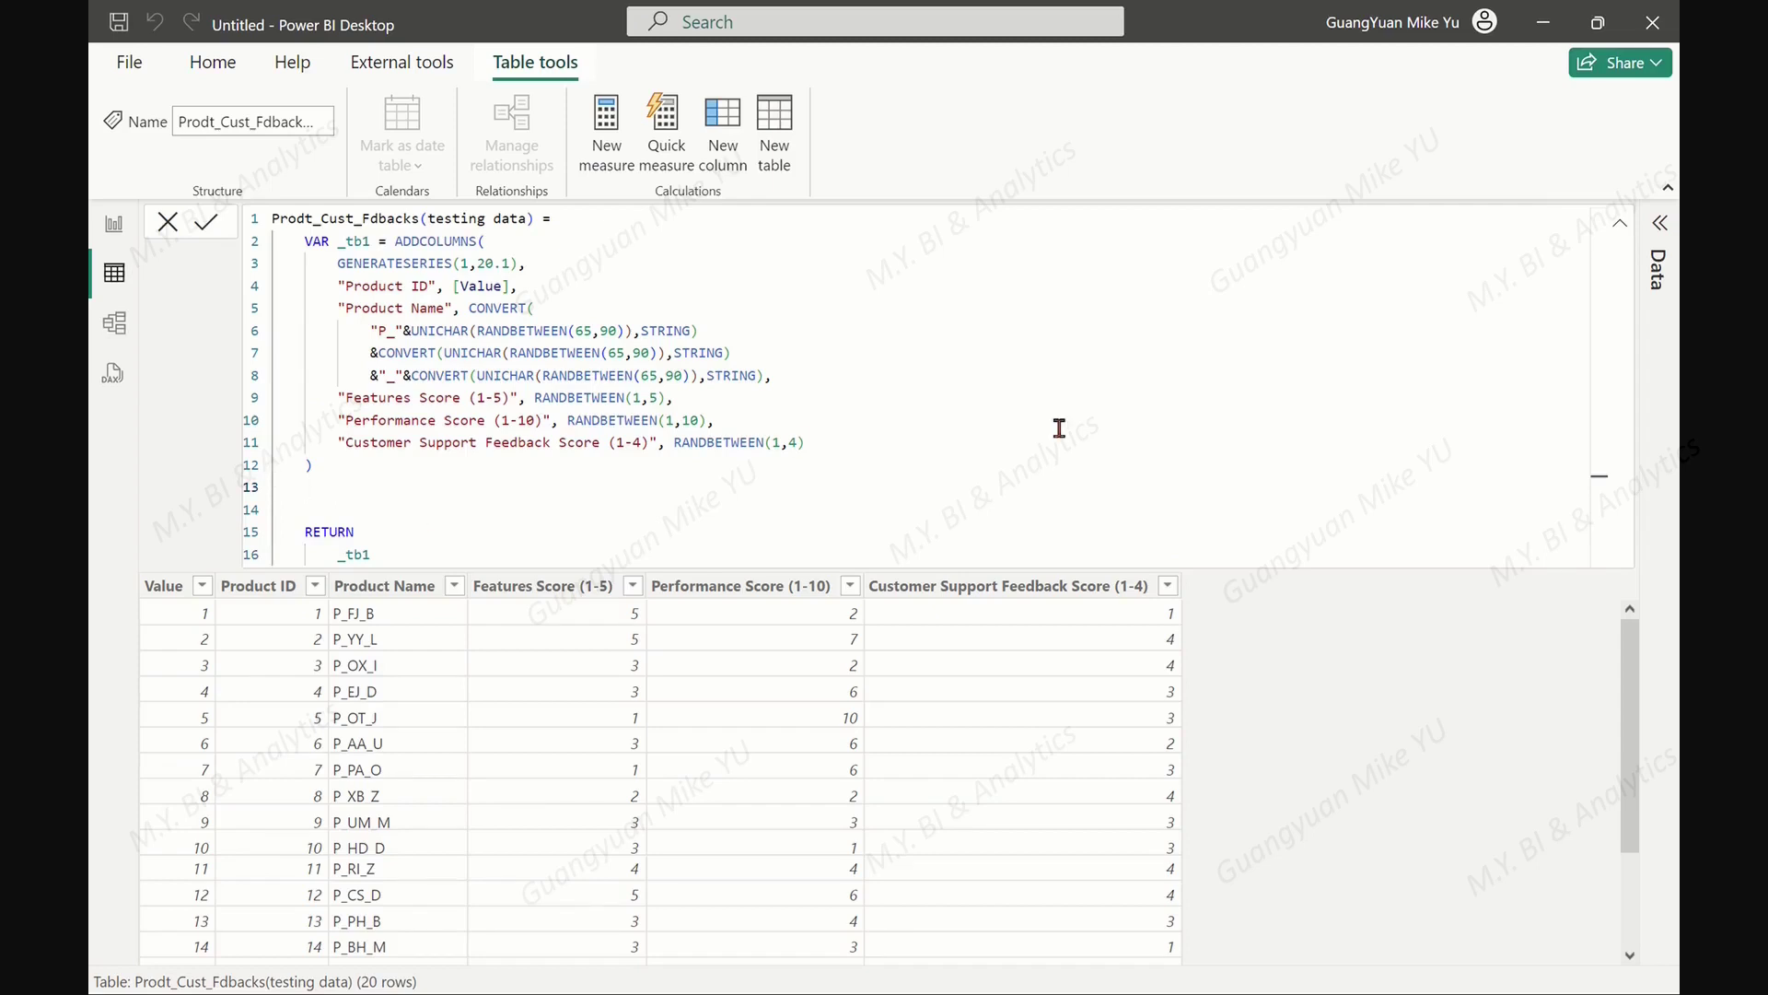
pyautogui.press('Return')
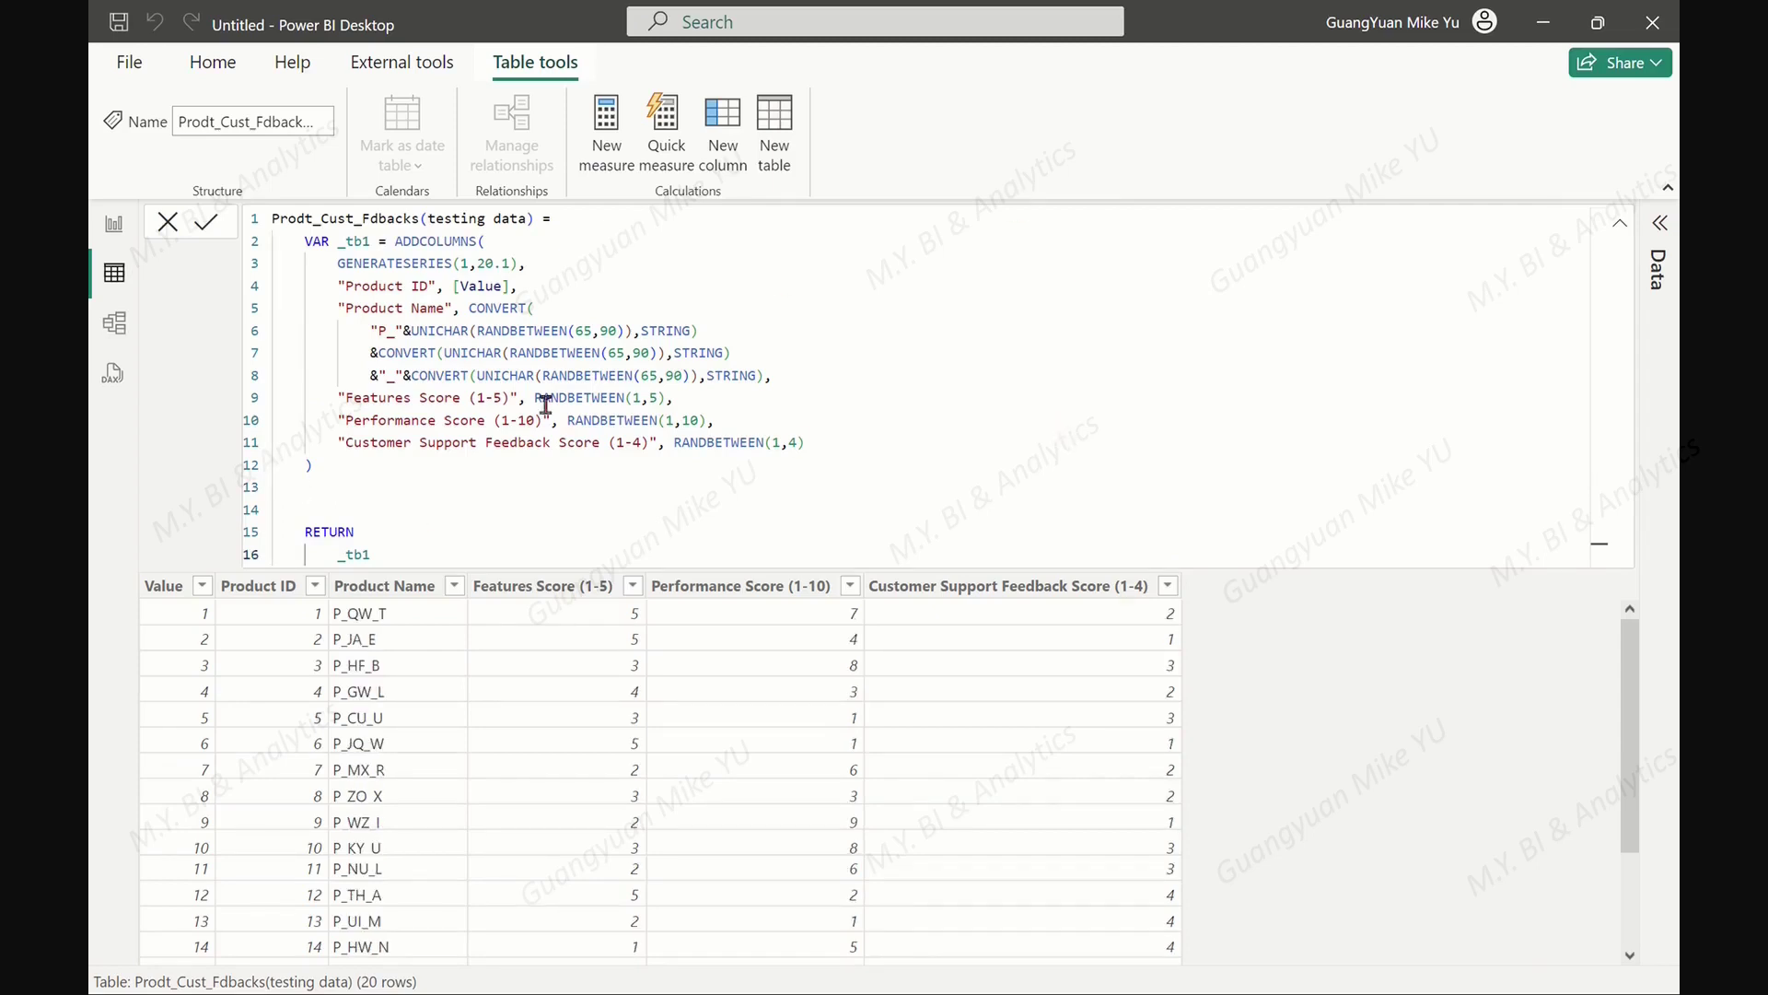
# Declare VAR _tb2 = ADDCOLUMNS(_tb1, …) with a "Customer Supports" column beginning SWITCH(
pyautogui.click(324, 498)
pyautogui.press('Return')
pyautogui.write('V')
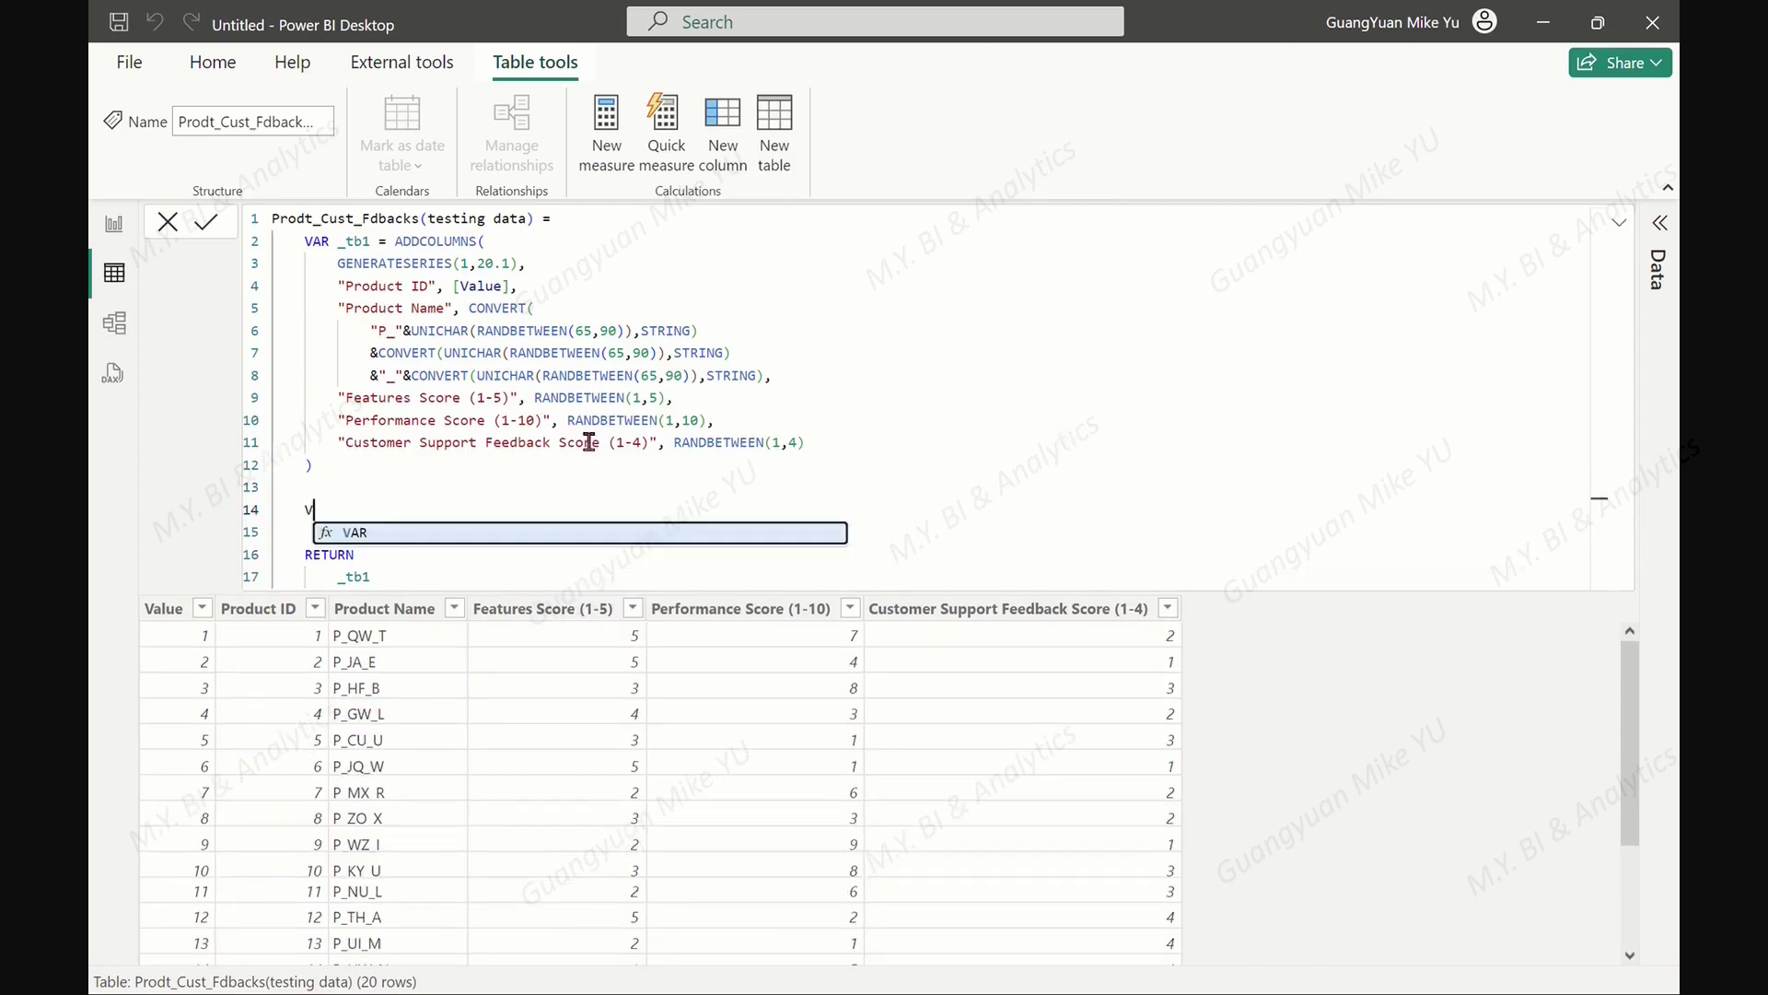
pyautogui.write('AR _tb2')
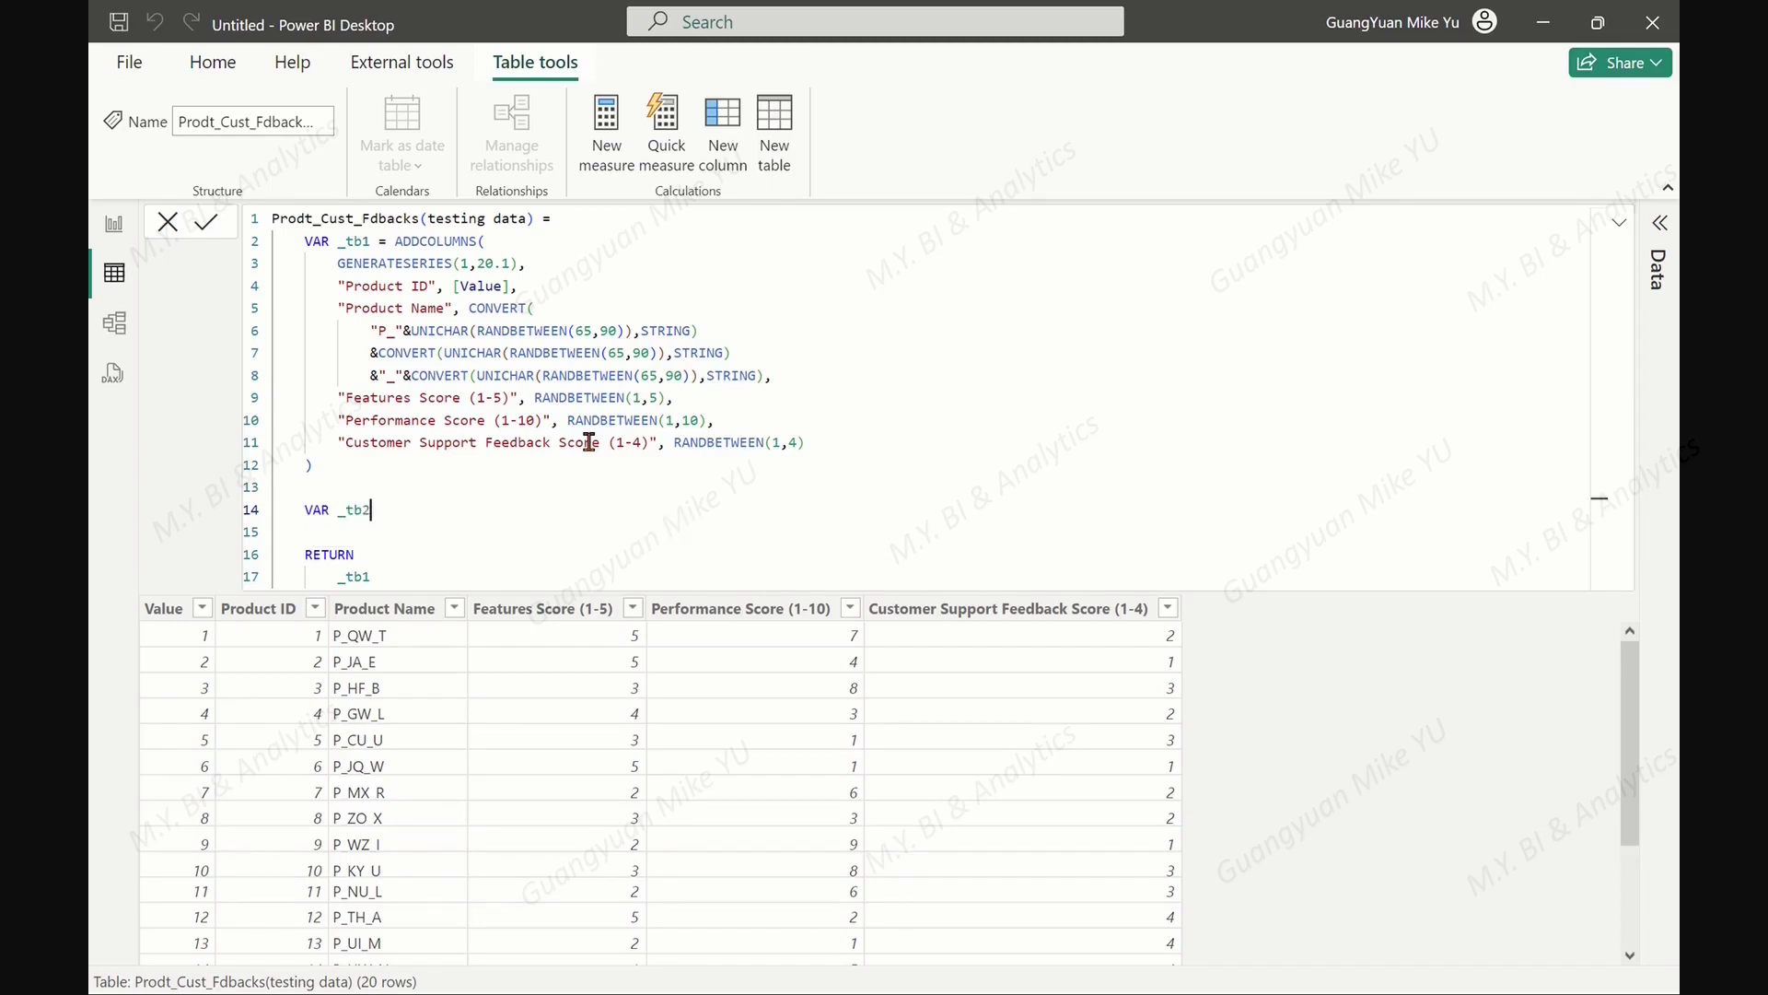
pyautogui.write(' = ADDCOLUMNS(')
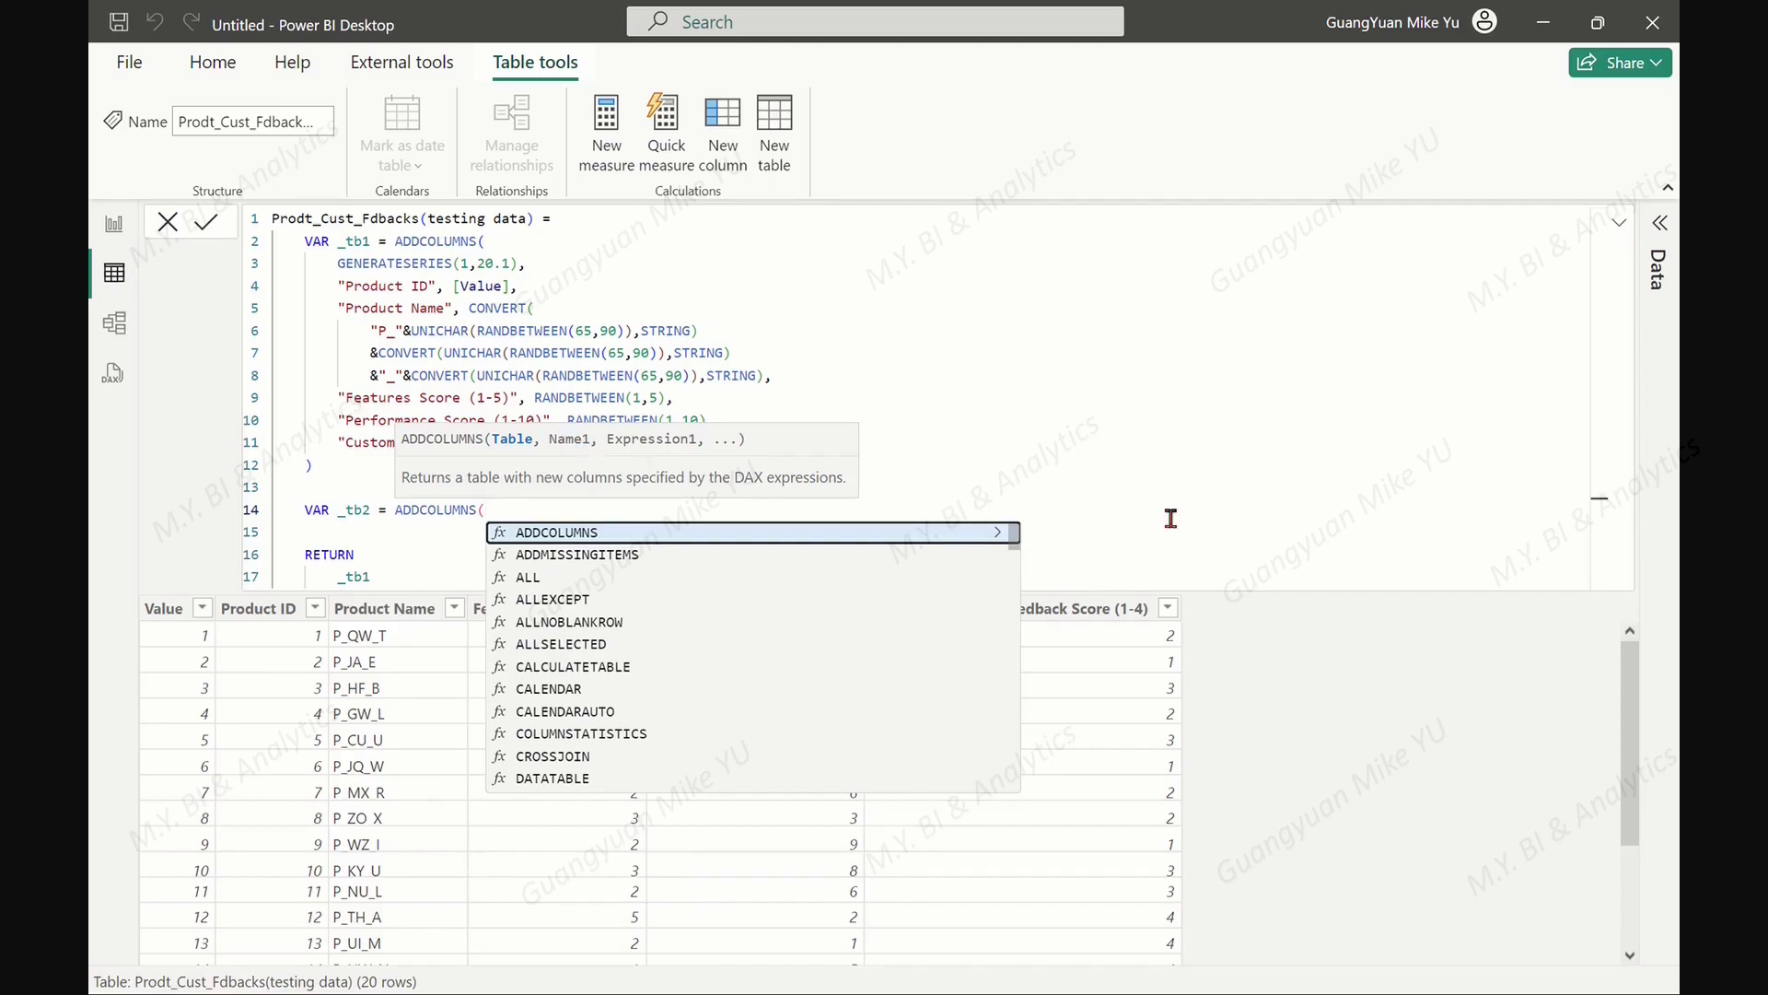
pyautogui.write('_tb1,')
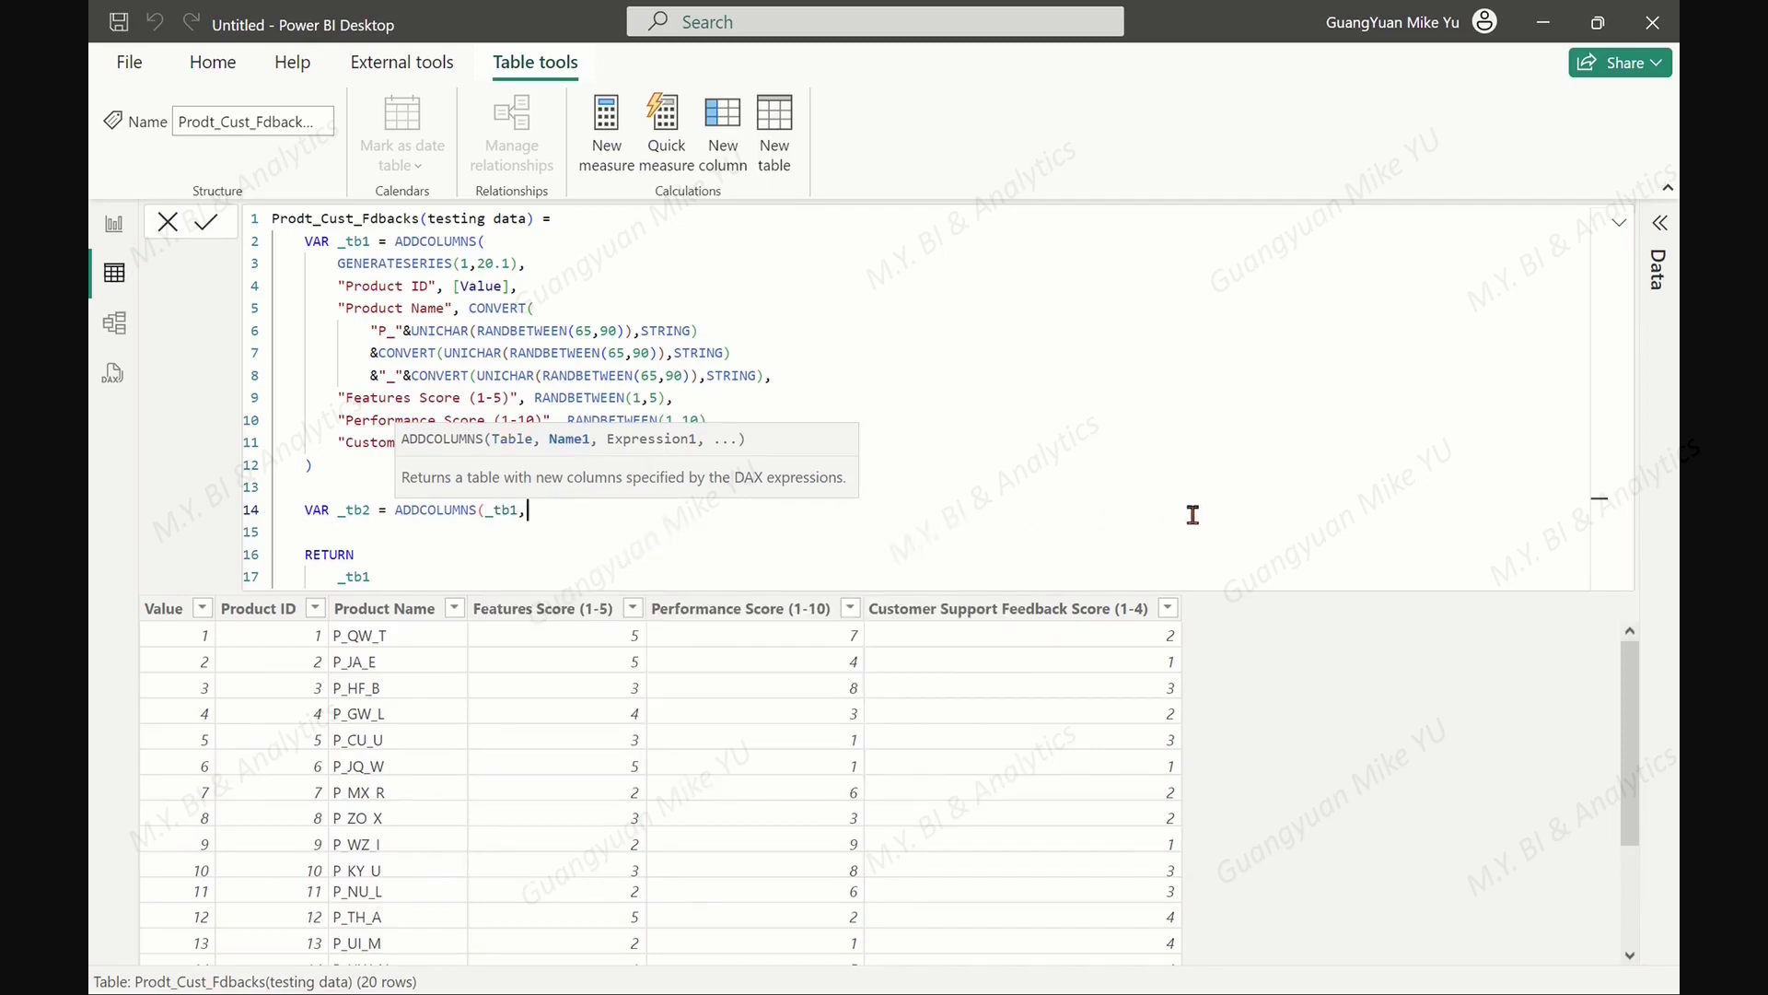
pyautogui.hotkey('shift', 'Return')
pyautogui.press('Tab')
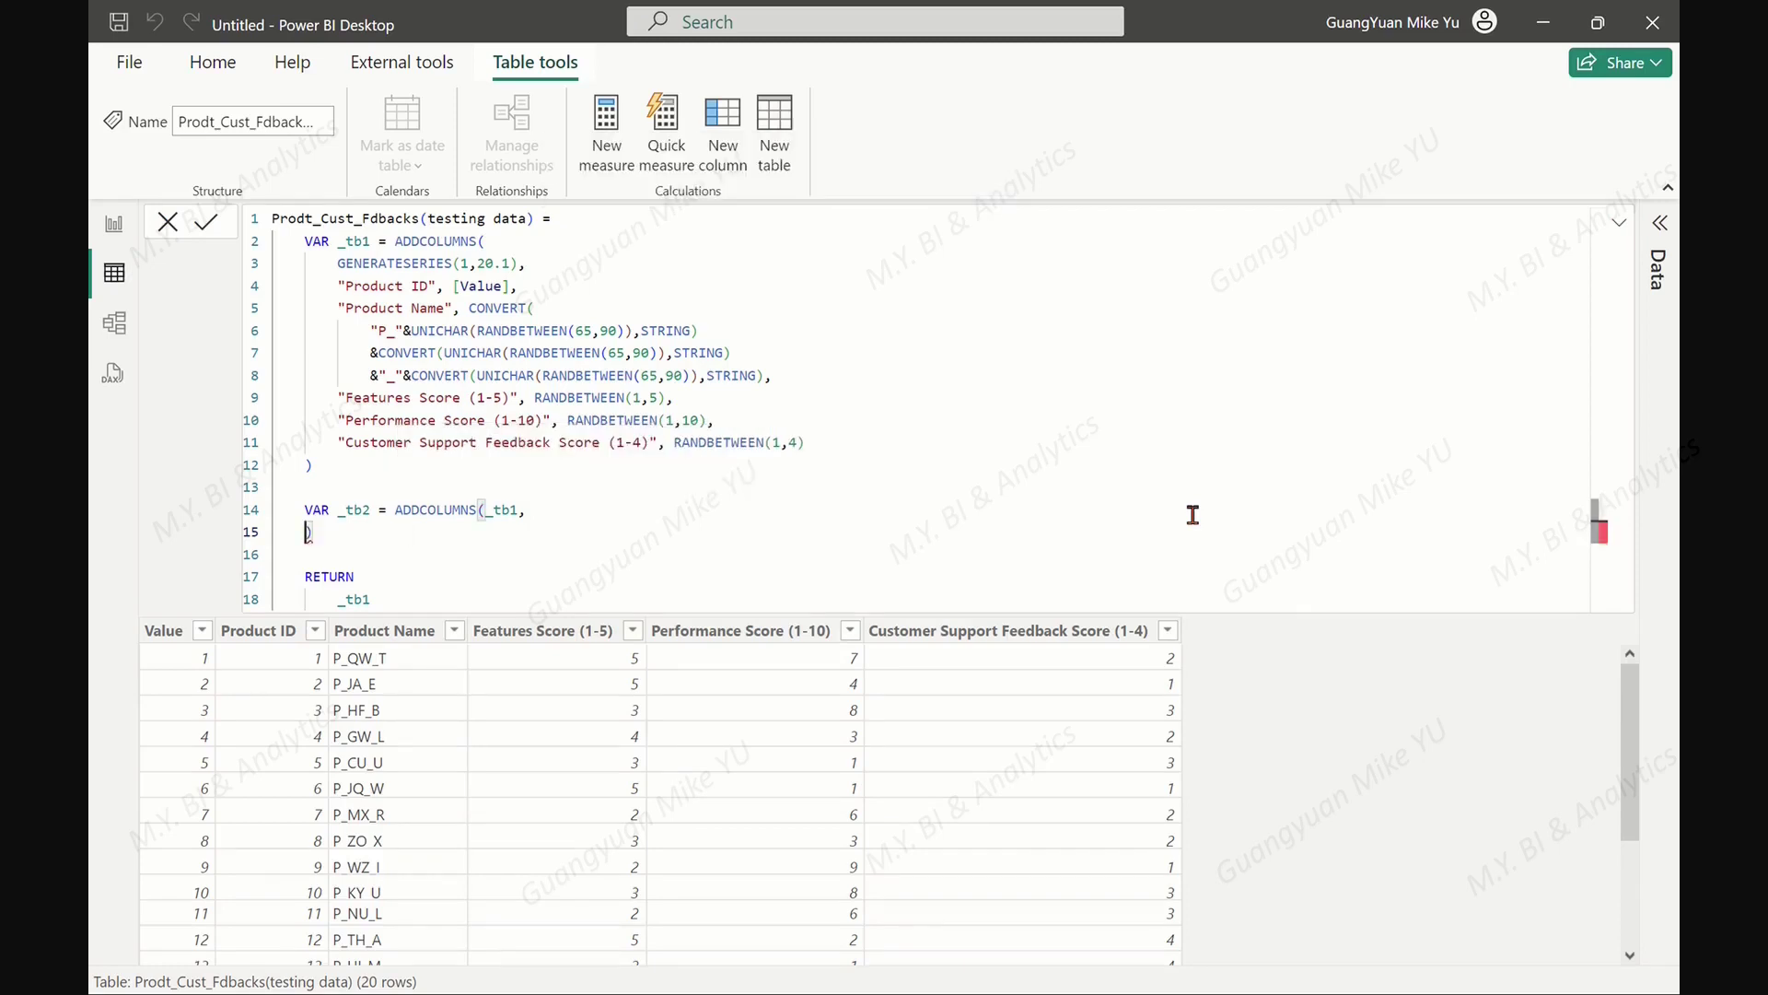
pyautogui.write(')')
pyautogui.hotkey('shift', 'Return')
pyautogui.hotkey('shift', 'Return')
pyautogui.hotkey('shift', 'Return')
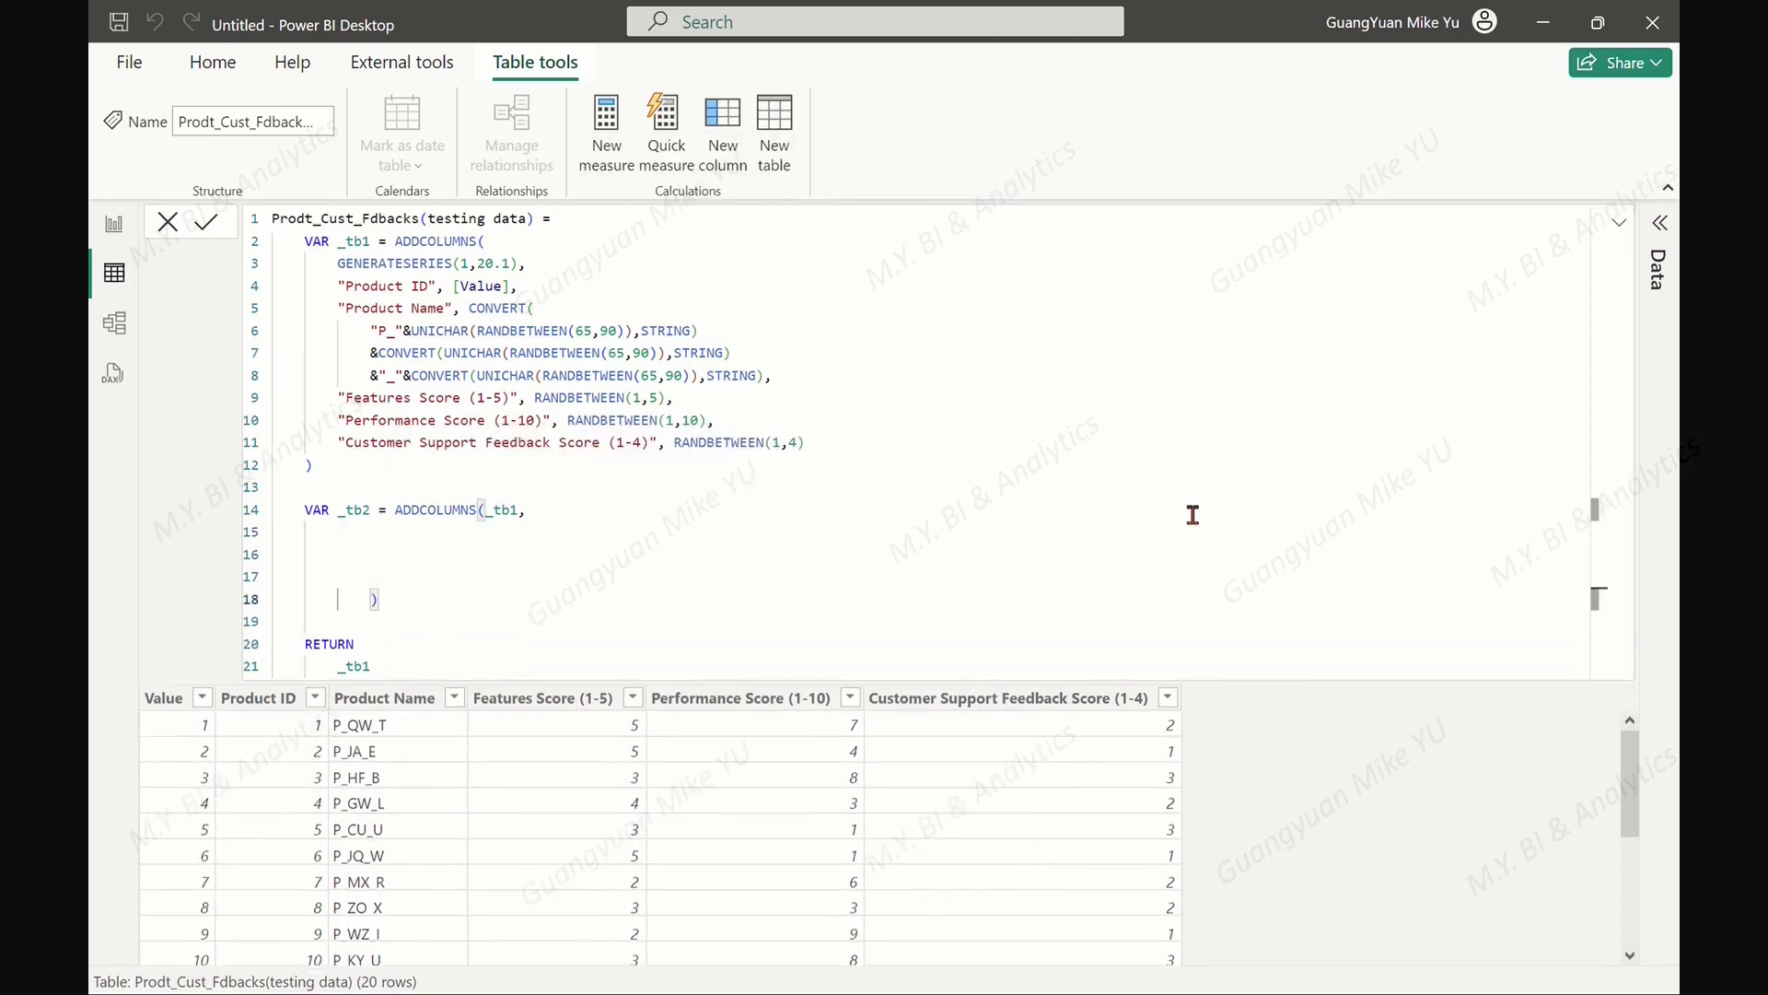
pyautogui.press('Up')
pyautogui.write('[')
pyautogui.press('BackSpace')
pyautogui.write('"Customer')
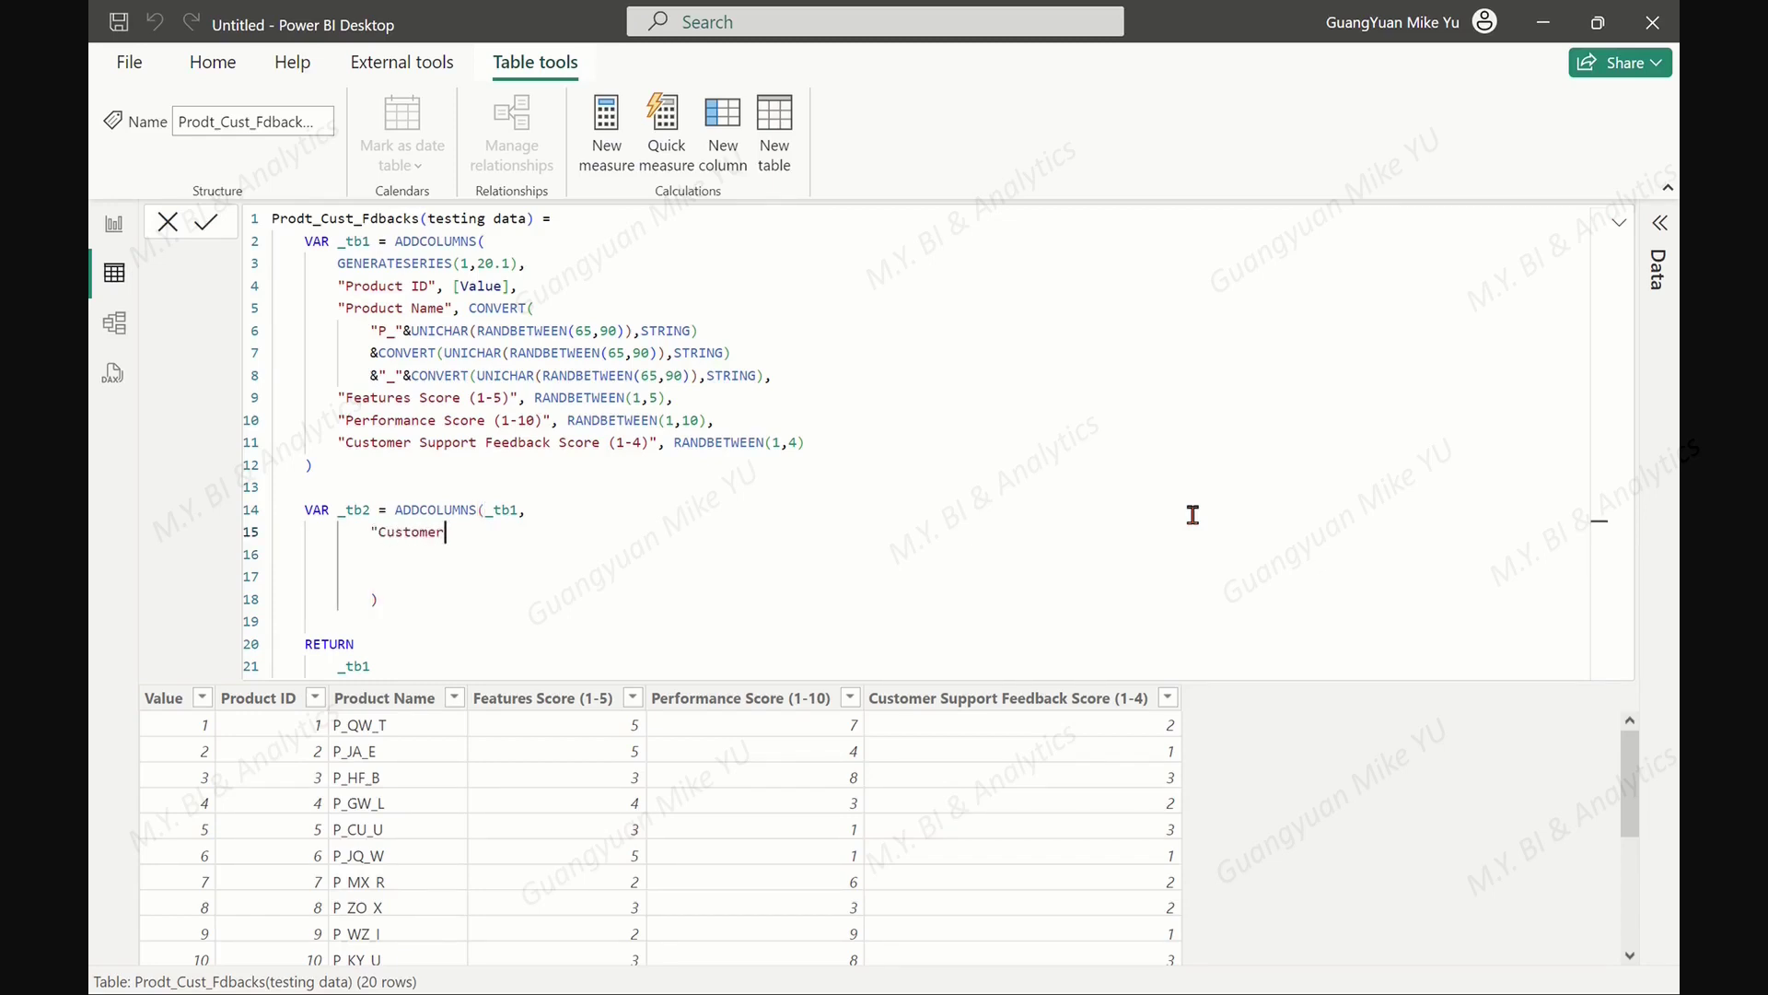
pyautogui.write(' Supports", SWITCH(')
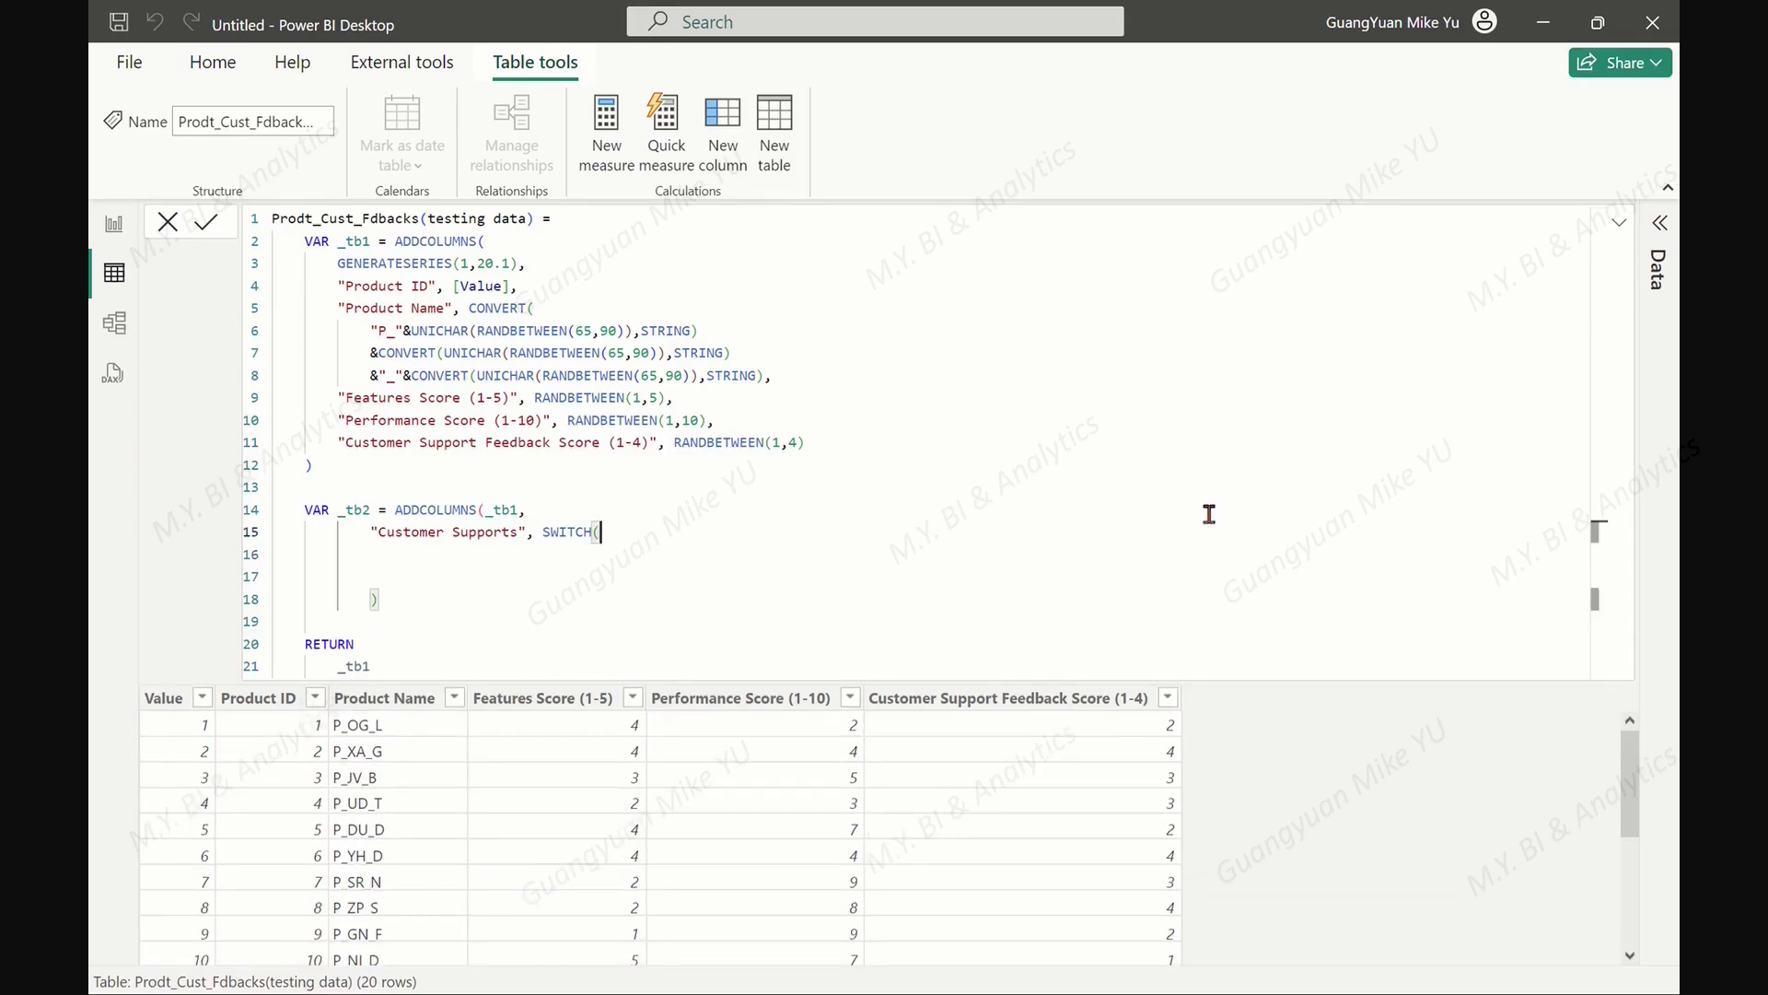
# Switch on [Customer Support Feedback Score (1-4)]: 4 Very Satisfied, 3 Satisfied, 2 Neutral, 1 DisSatisfied
pyautogui.hotkey('shift', 'Return')
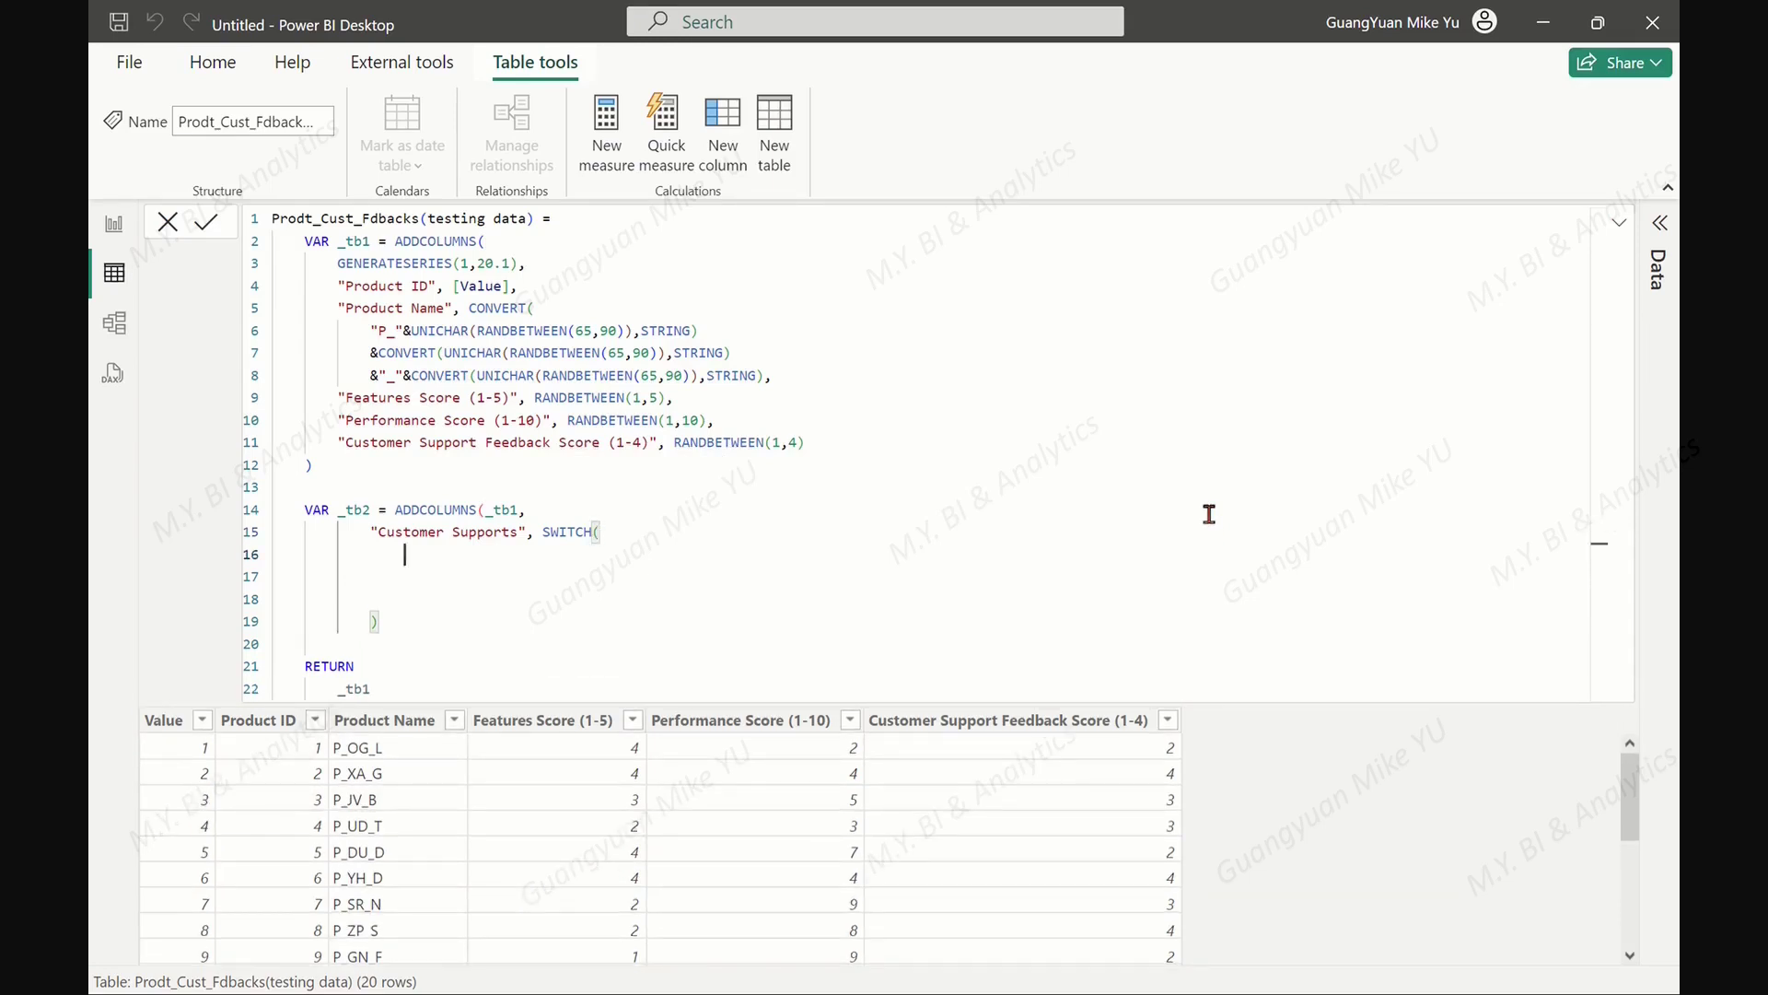
pyautogui.write('[Customer Support Feedback Score (1-4)],')
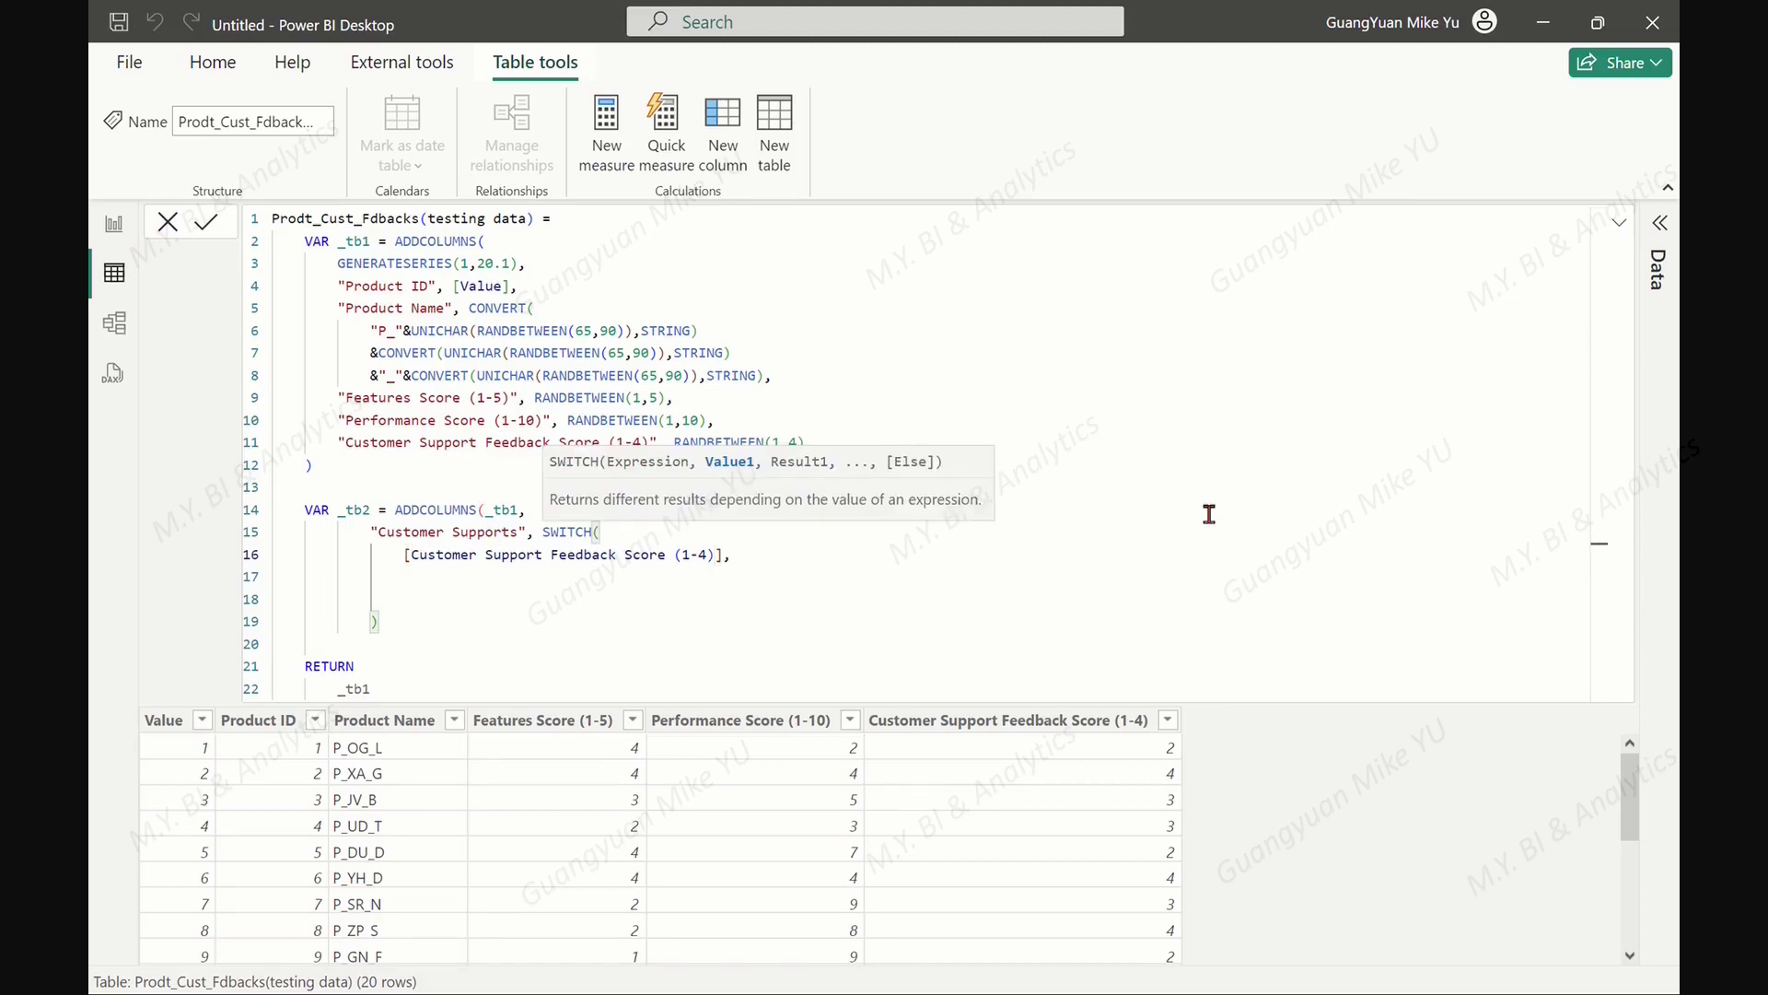
pyautogui.hotkey('shift', 'Return')
pyautogui.write('4, "V')
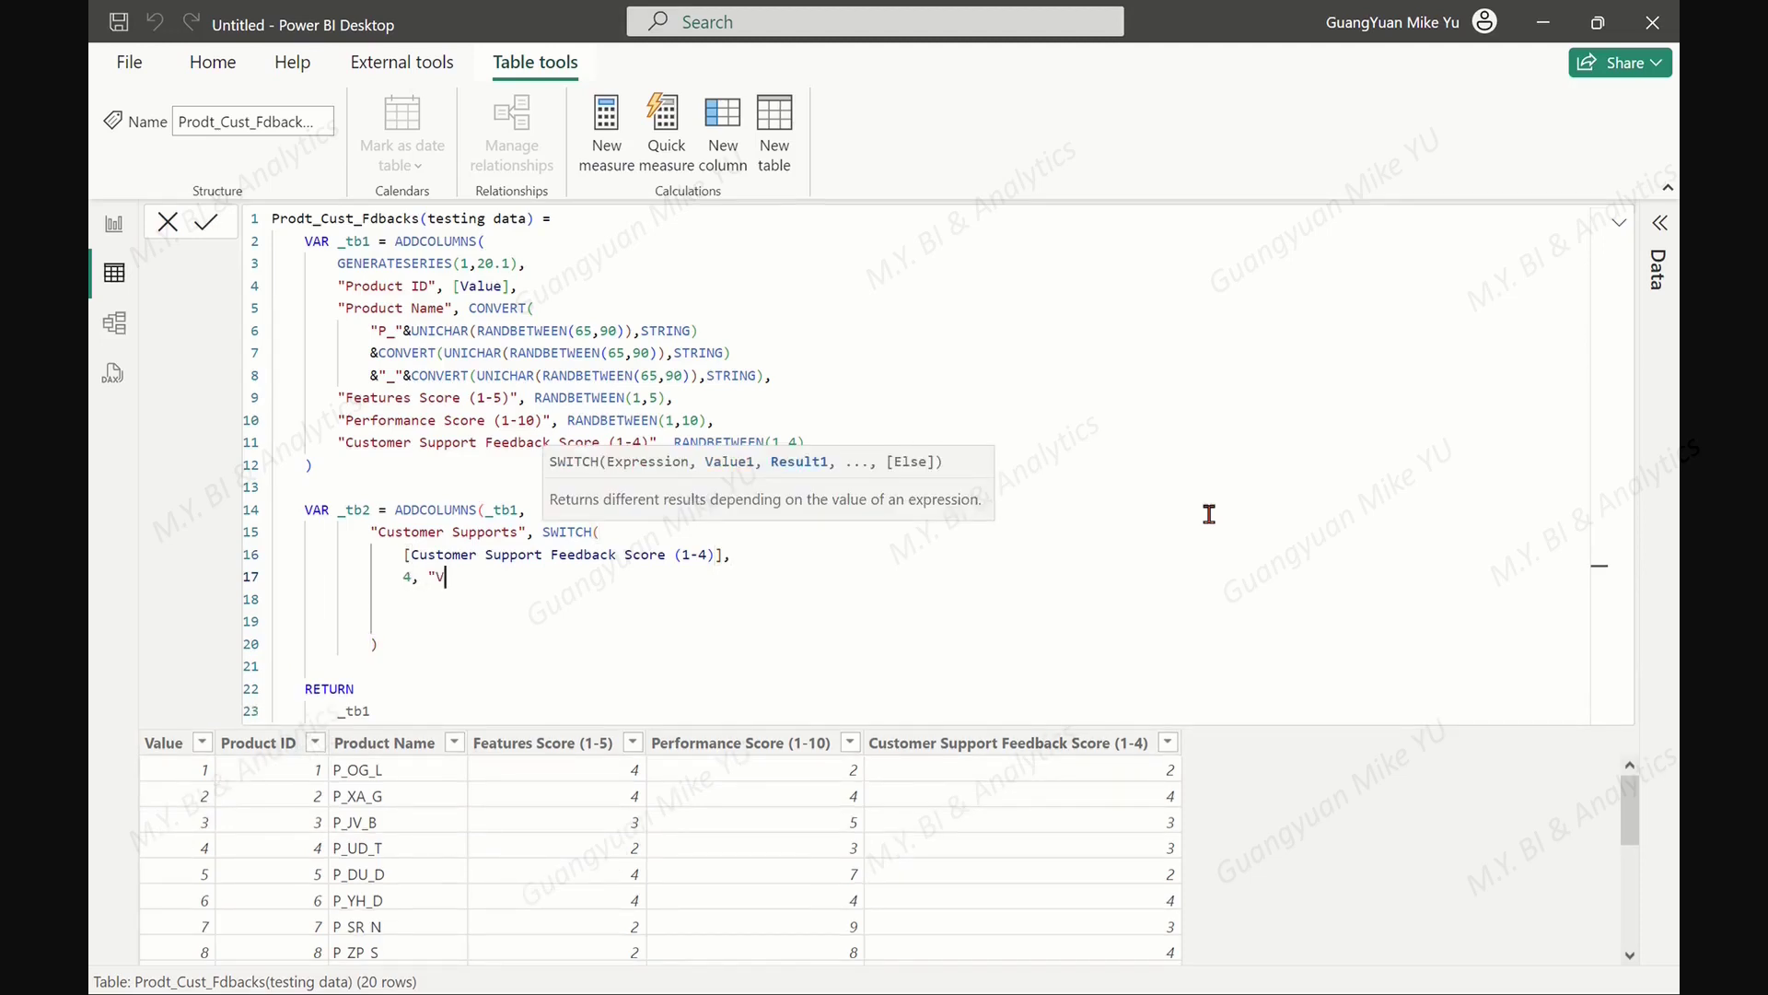
pyautogui.write('ery Satisfied",')
pyautogui.hotkey('shift', 'Return')
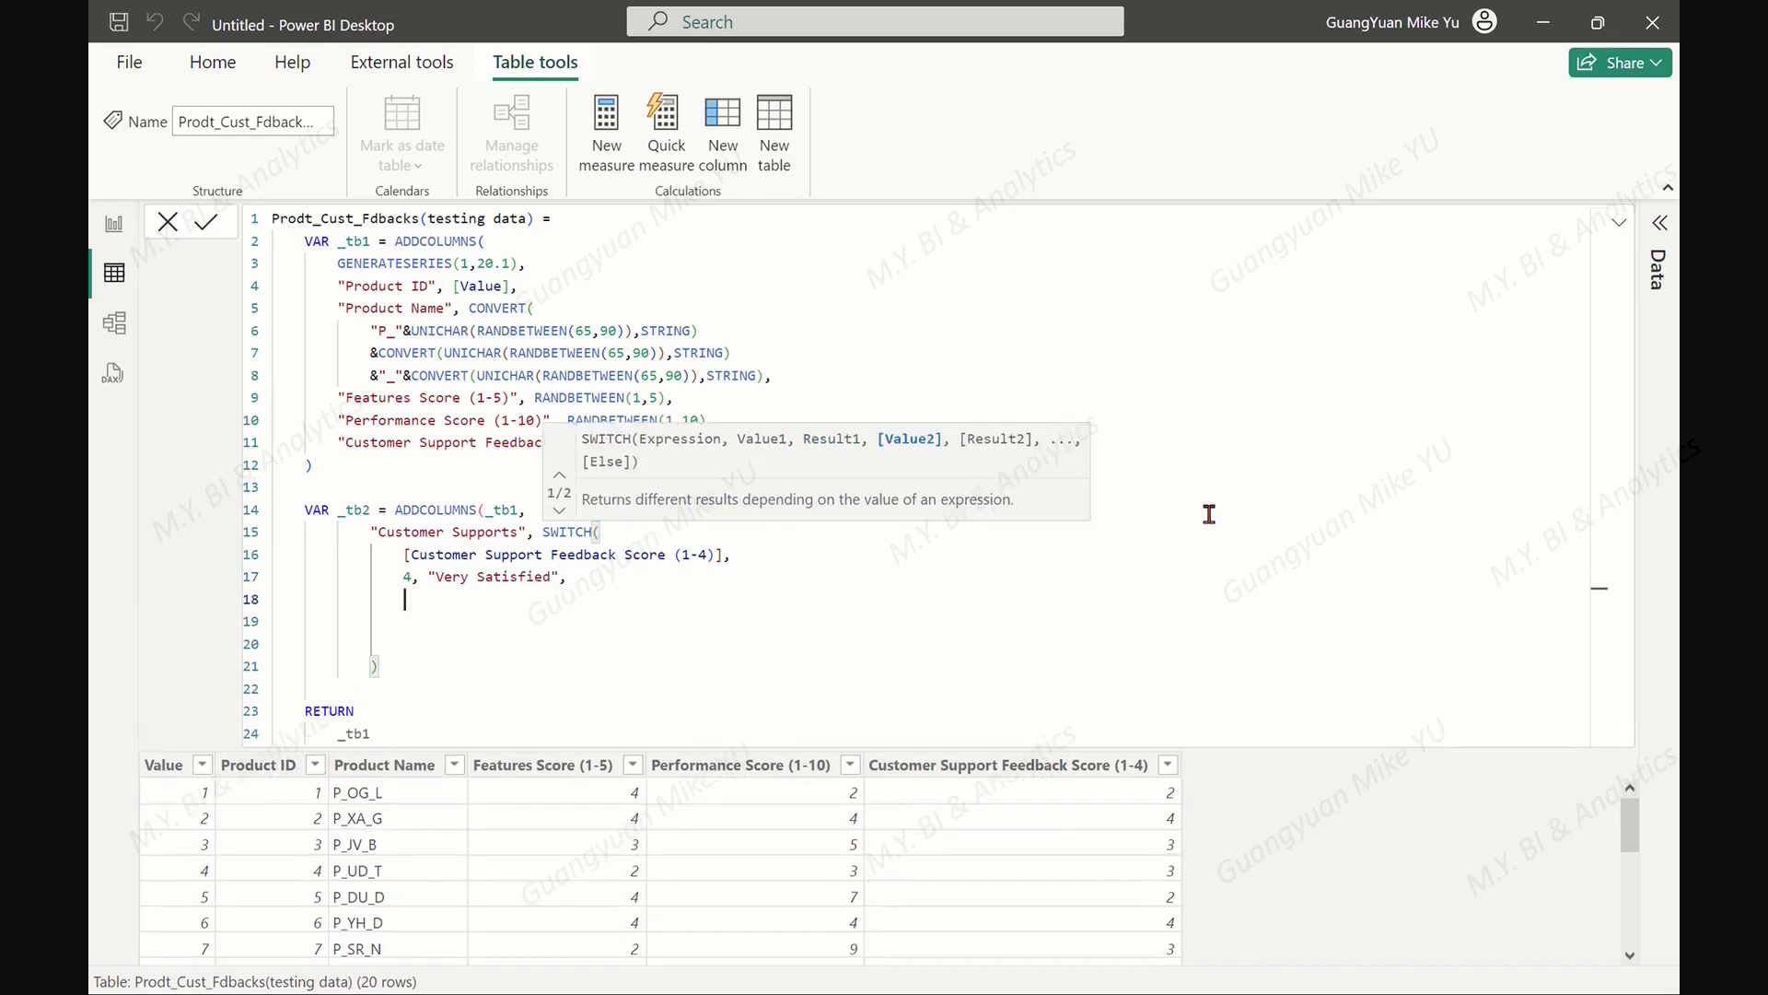
pyautogui.write('3, "S')
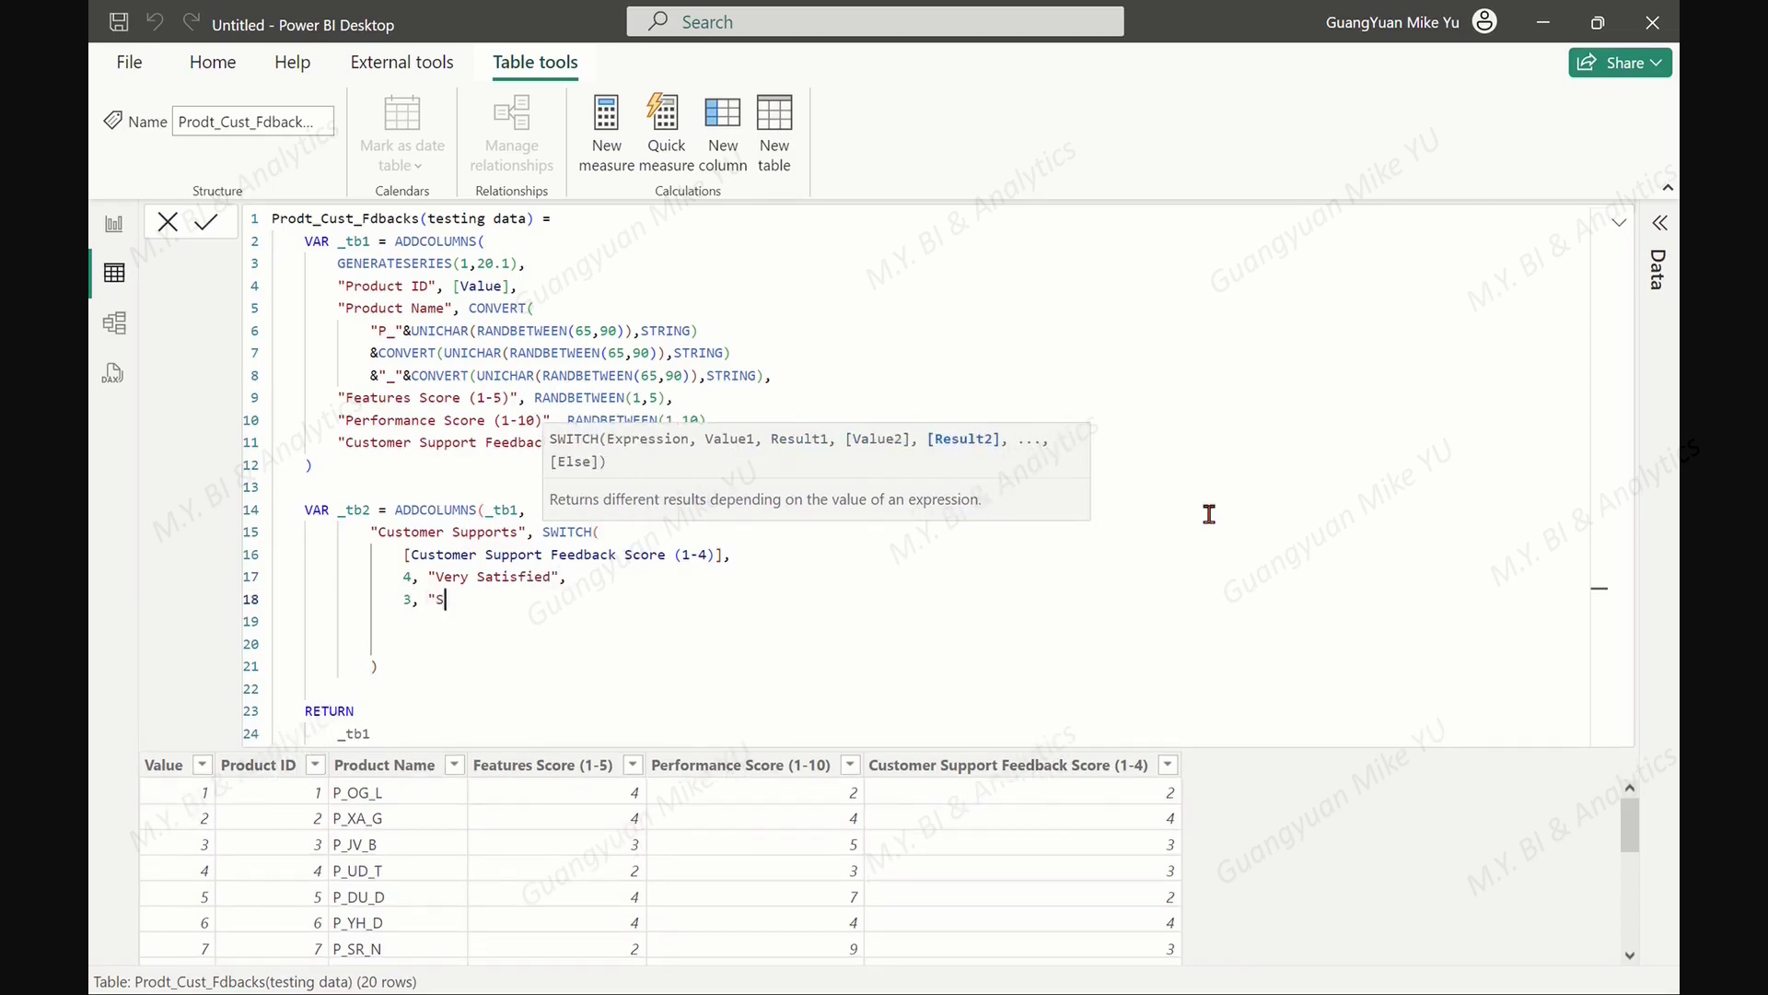
pyautogui.write('atisfied",')
pyautogui.hotkey('shift', 'Return')
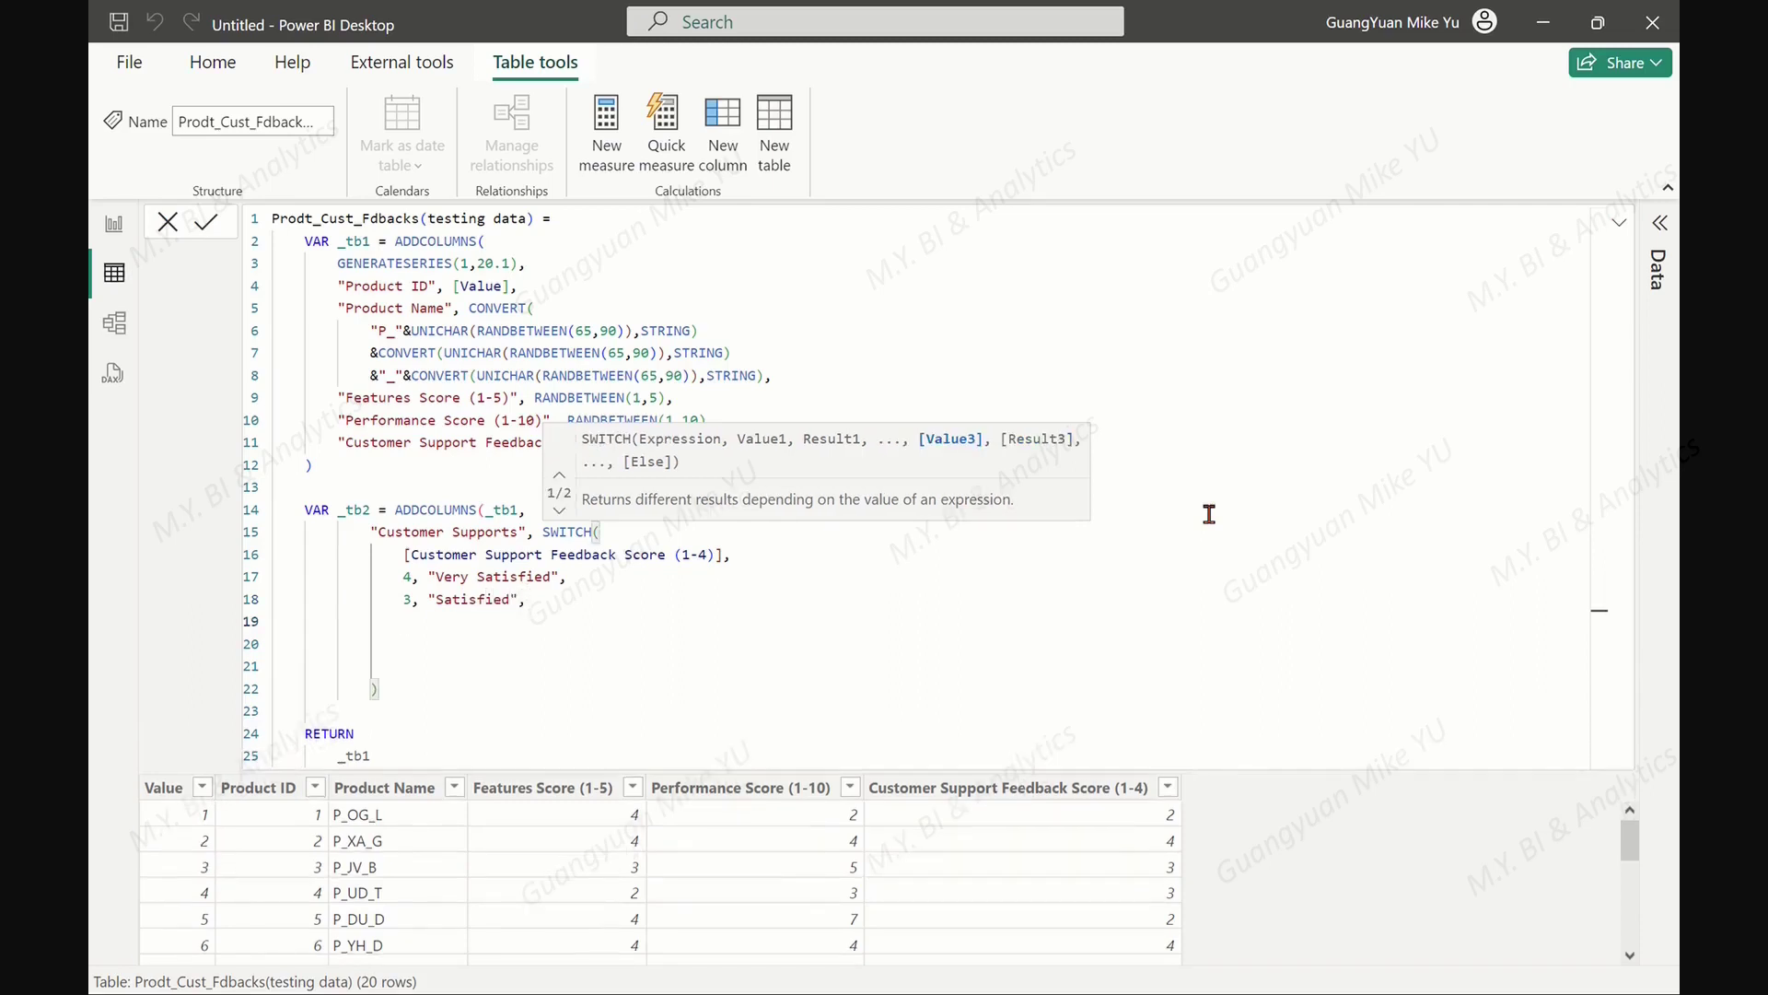
pyautogui.write('2,')
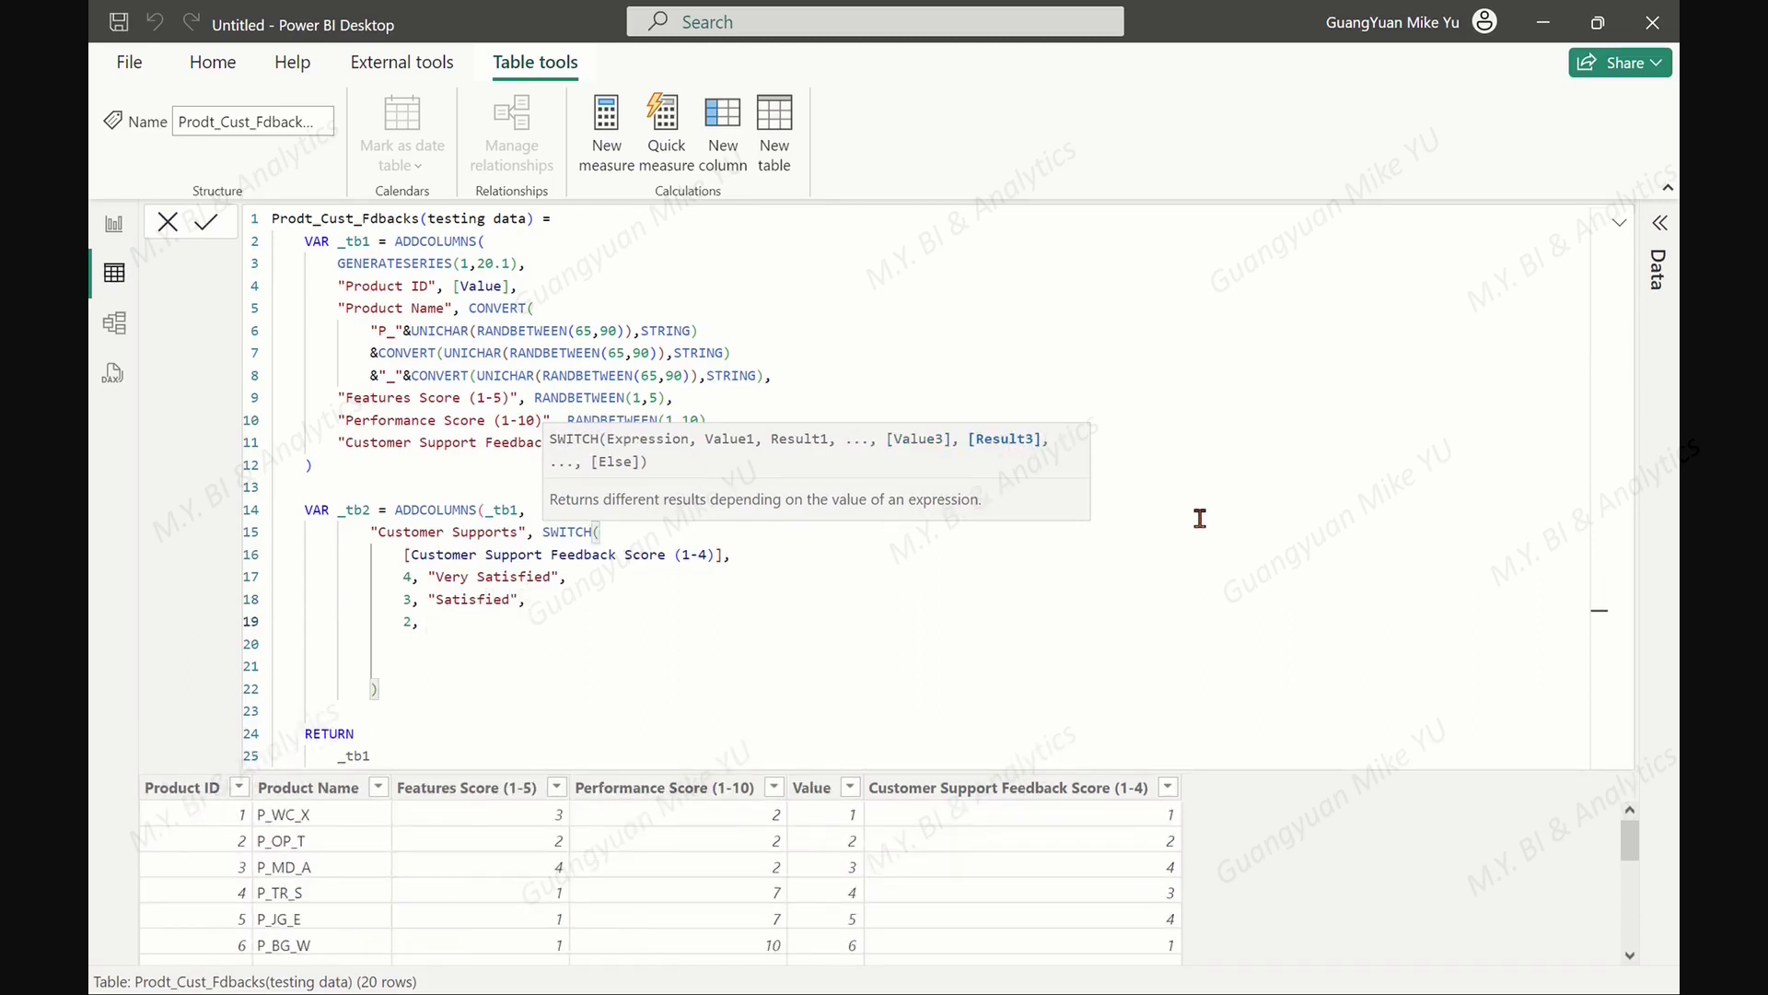
pyautogui.write(' "Neutral",')
pyautogui.hotkey('shift', 'Return')
pyautogui.write('1, ')
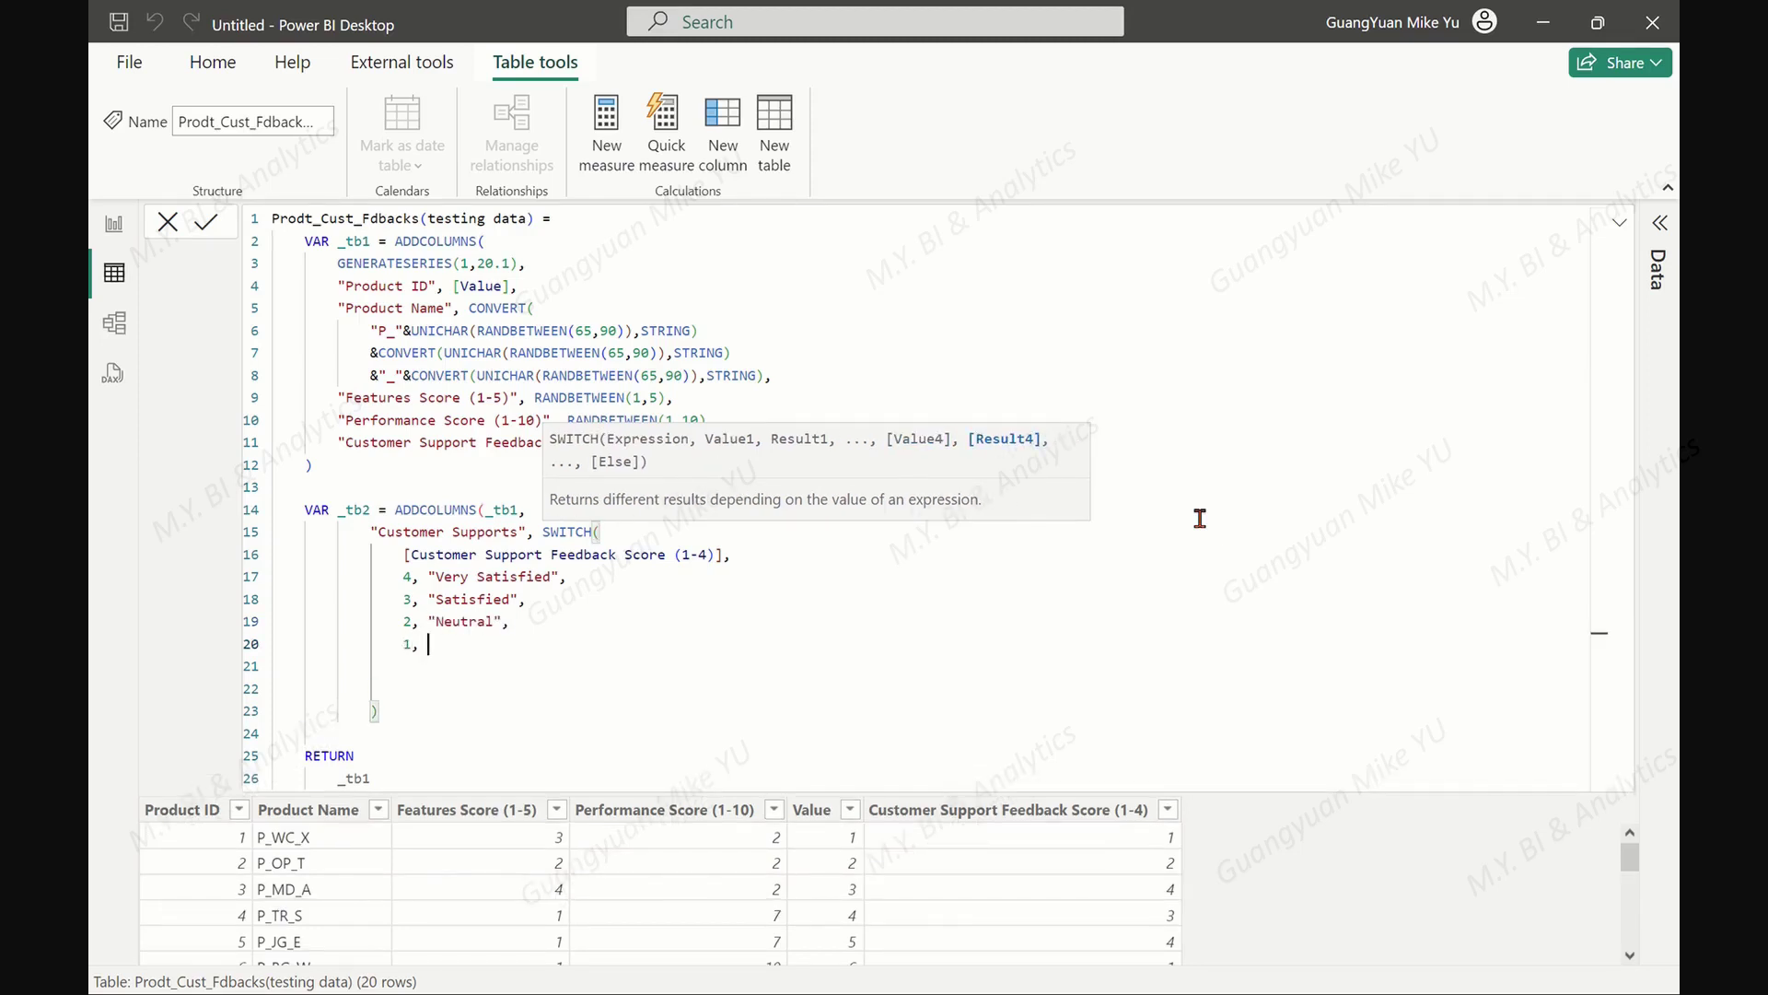
pyautogui.write('"DisSatisfied"),')
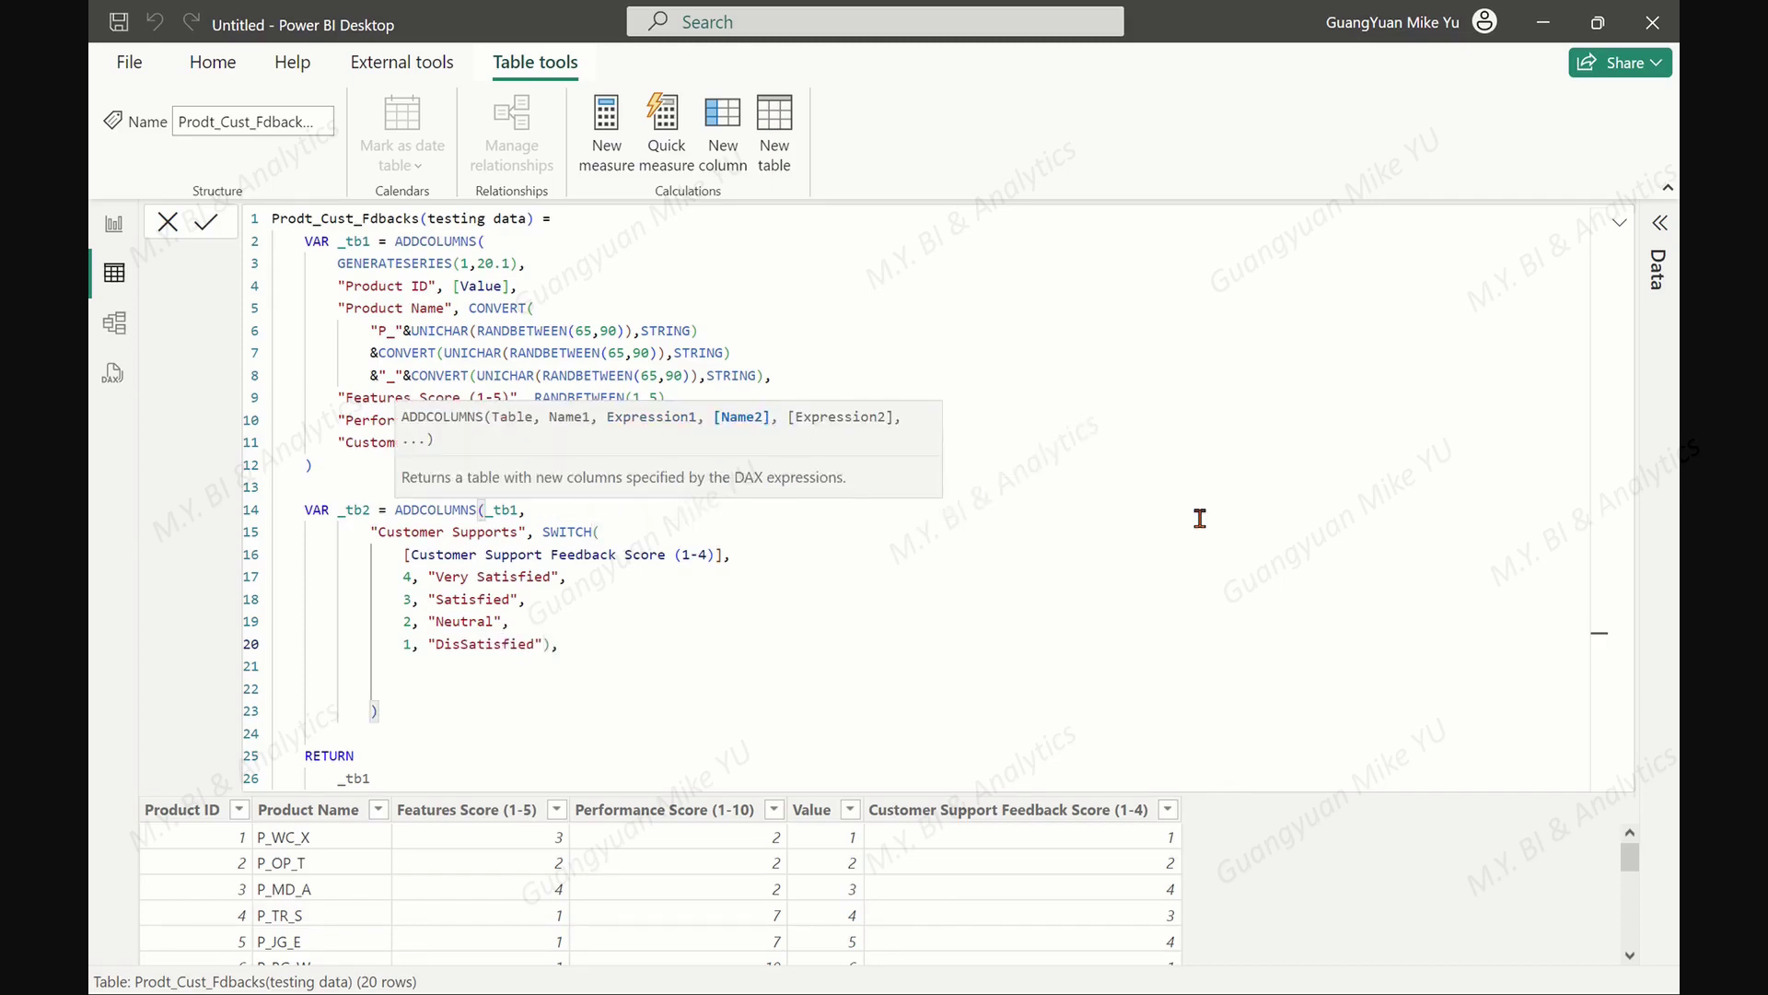
# Start an "Overall Score" column with the term 0.3*([Features Score (1-5)]/5)
pyautogui.press('Return')
pyautogui.write('"')
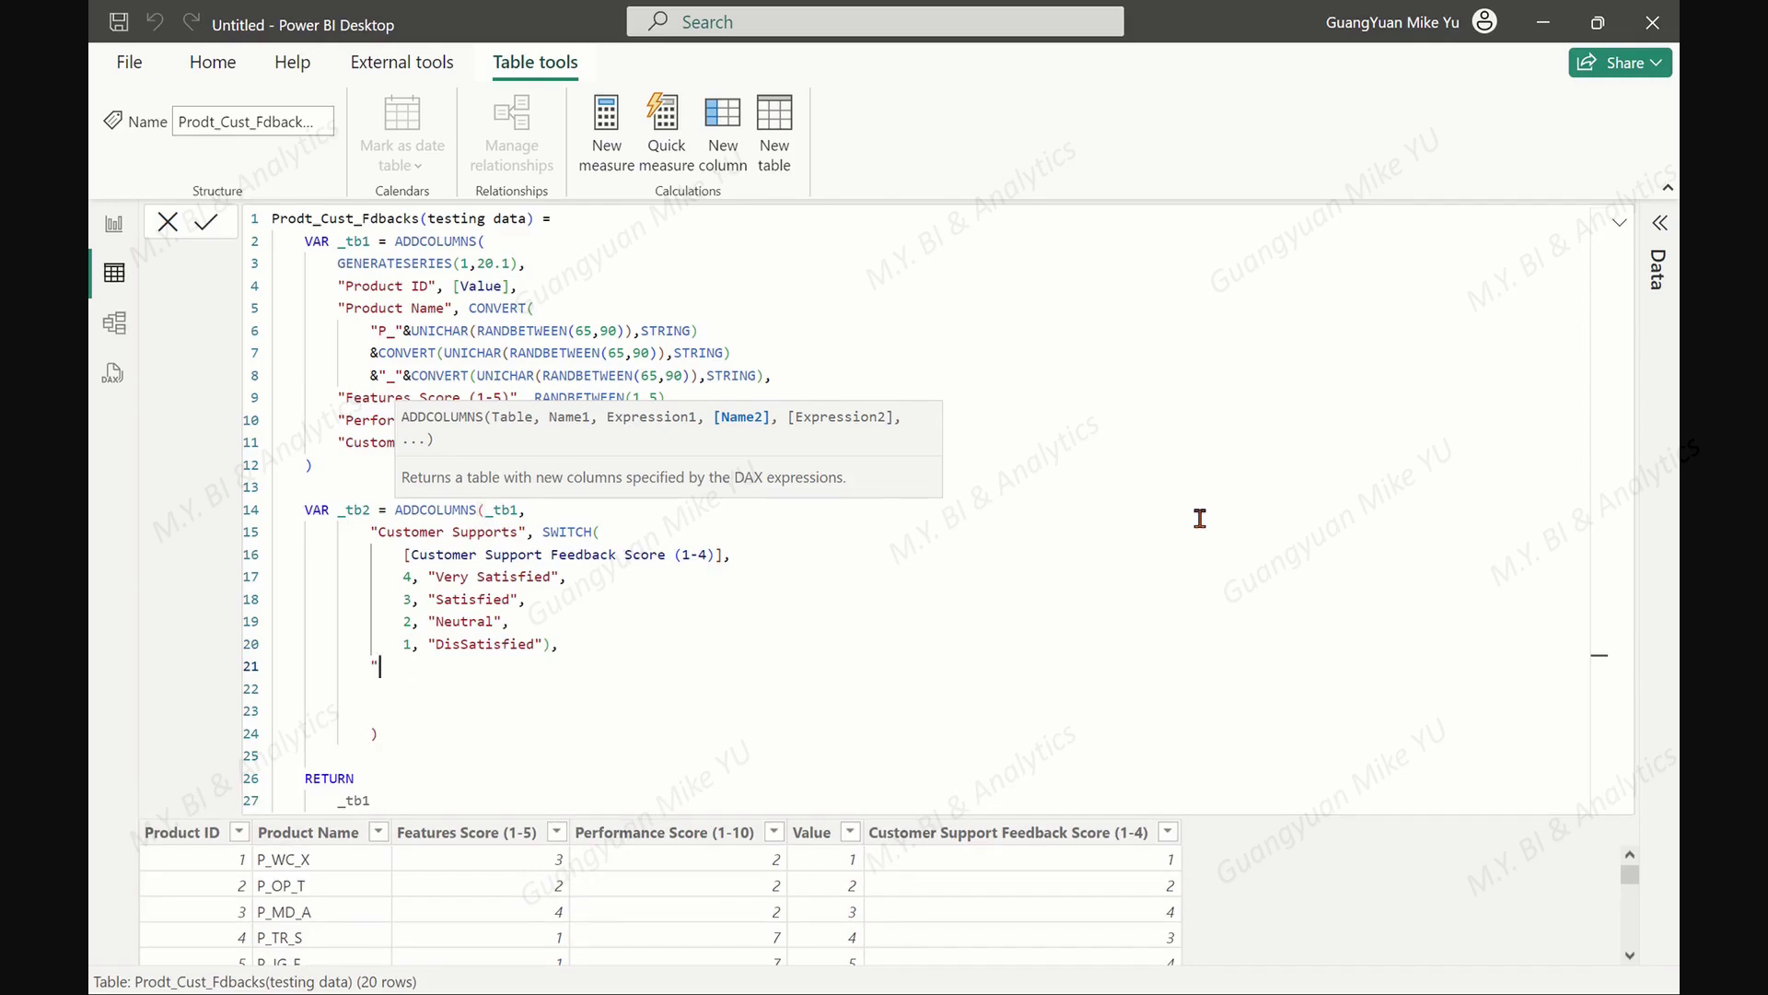
pyautogui.write('Overall Score",')
pyautogui.press('Return')
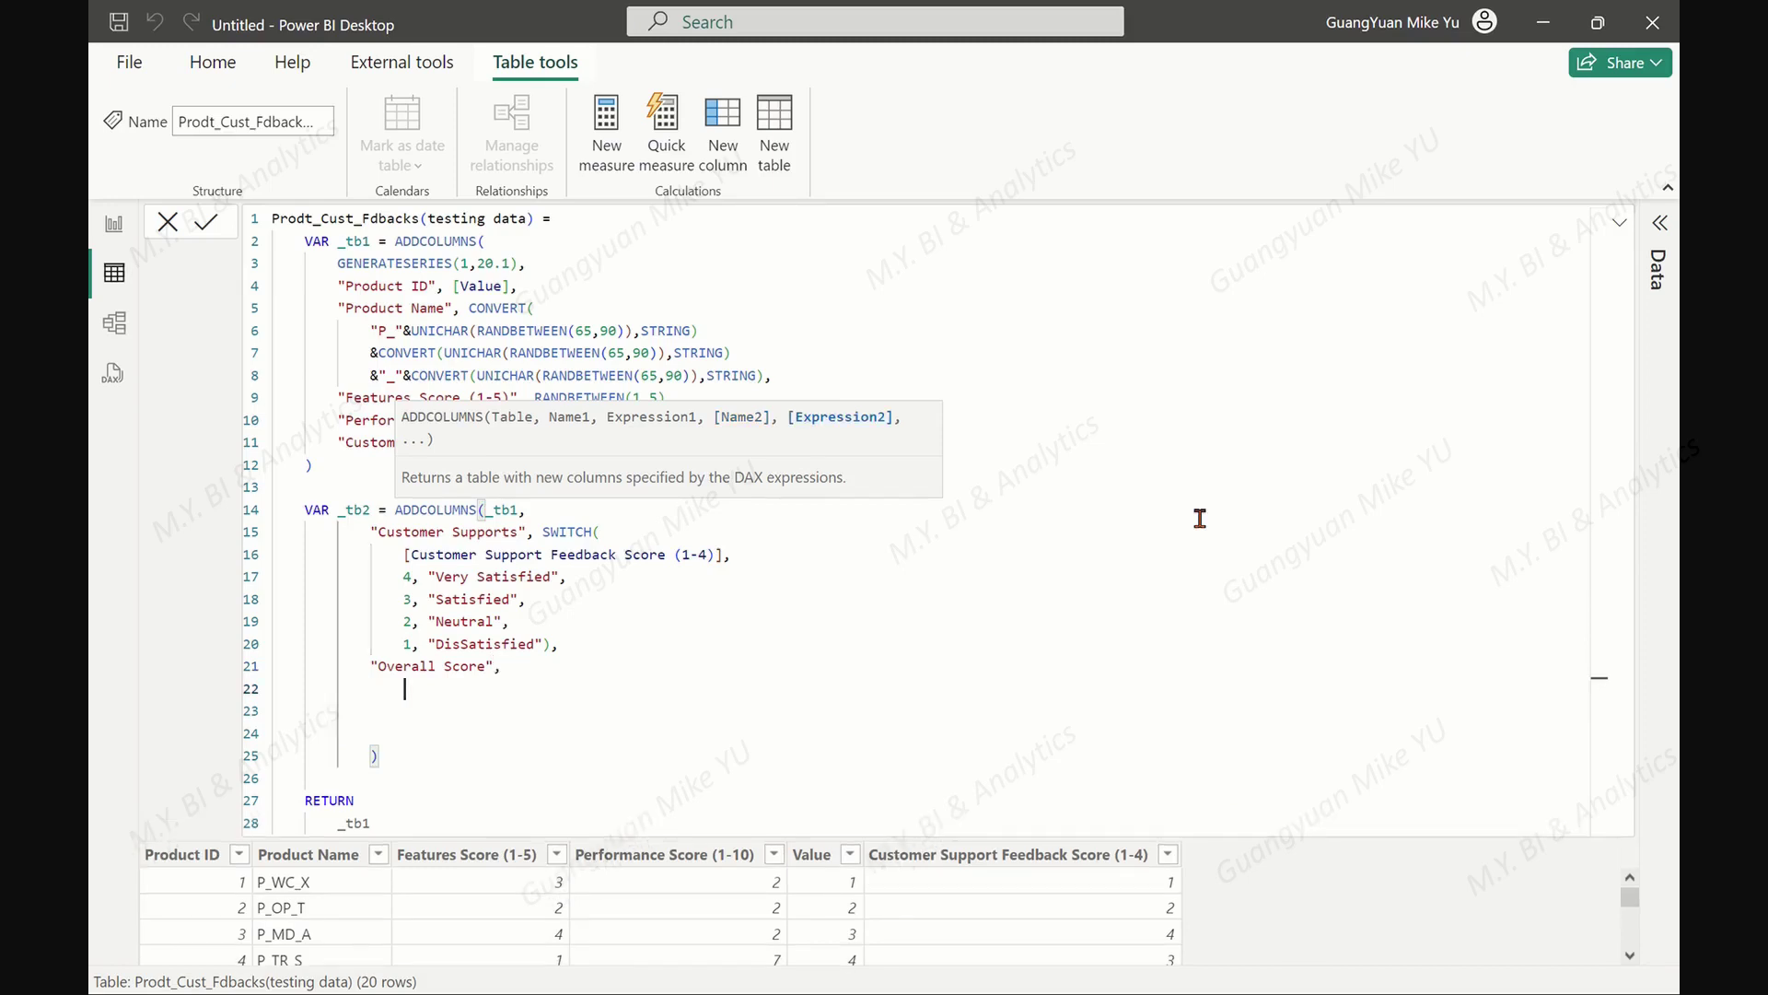
pyautogui.write('(0.3(')
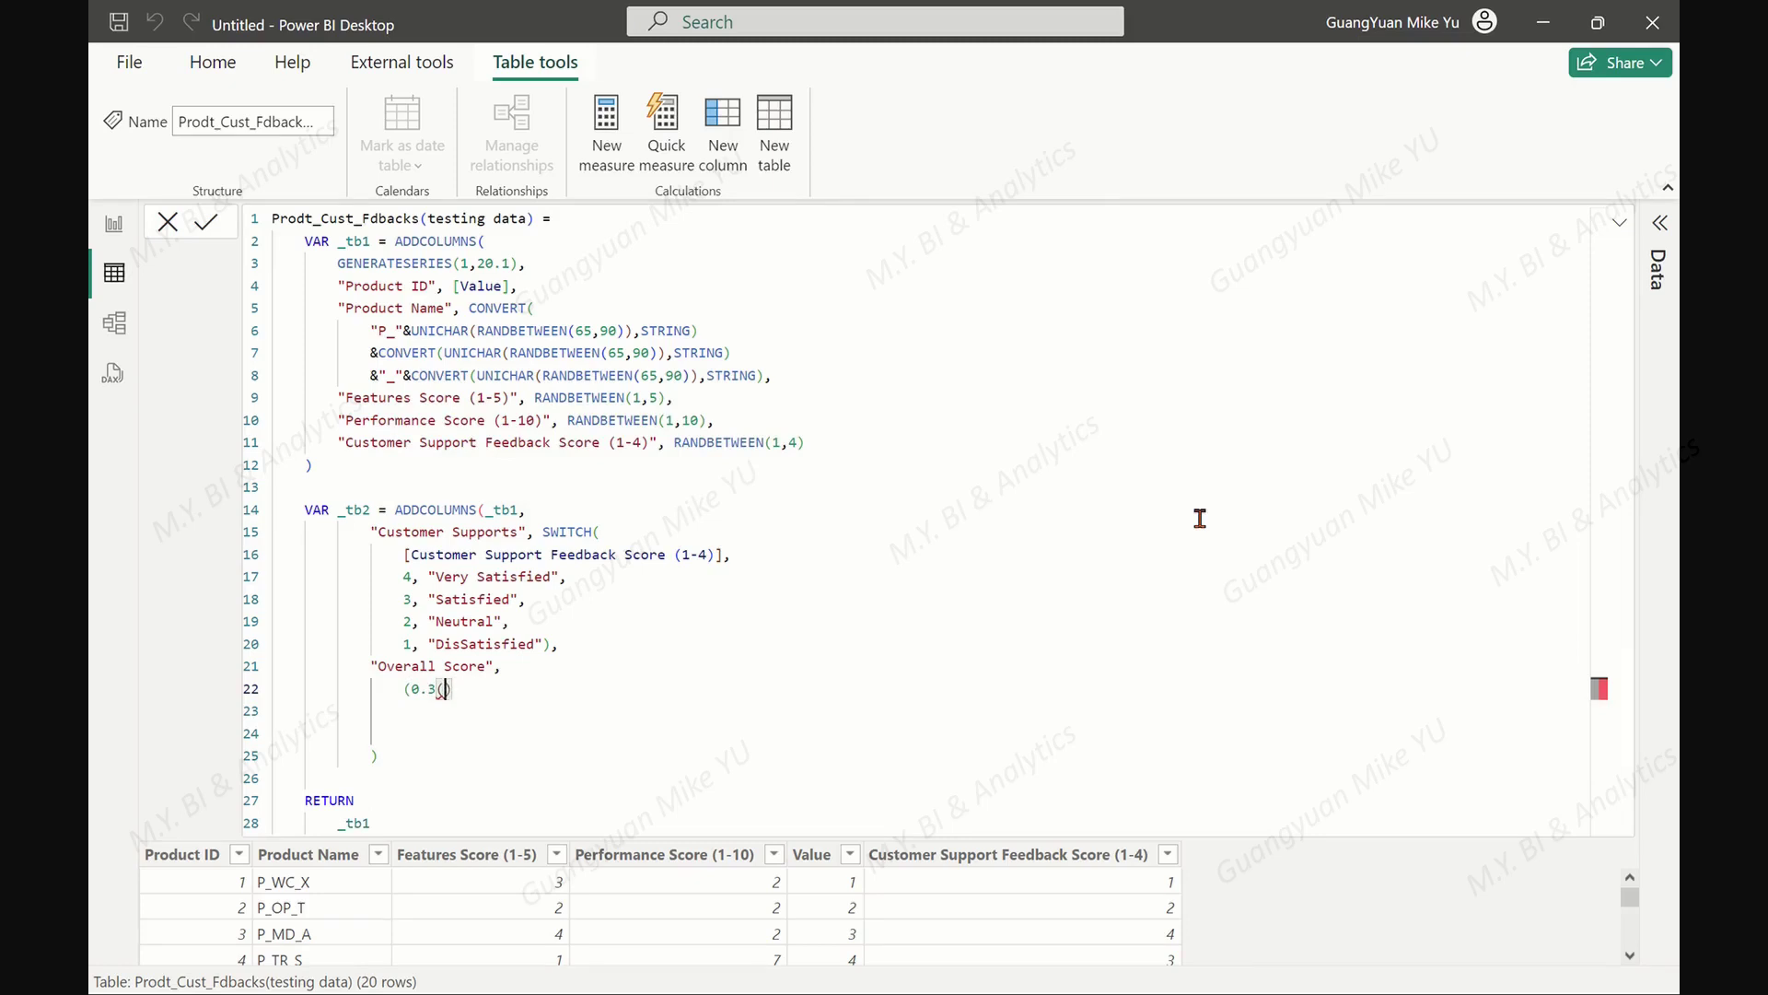
pyautogui.press('Left')
pyautogui.write('*')
pyautogui.press('Right')
pyautogui.write('[')
pyautogui.press('Down')
pyautogui.press('Tab')
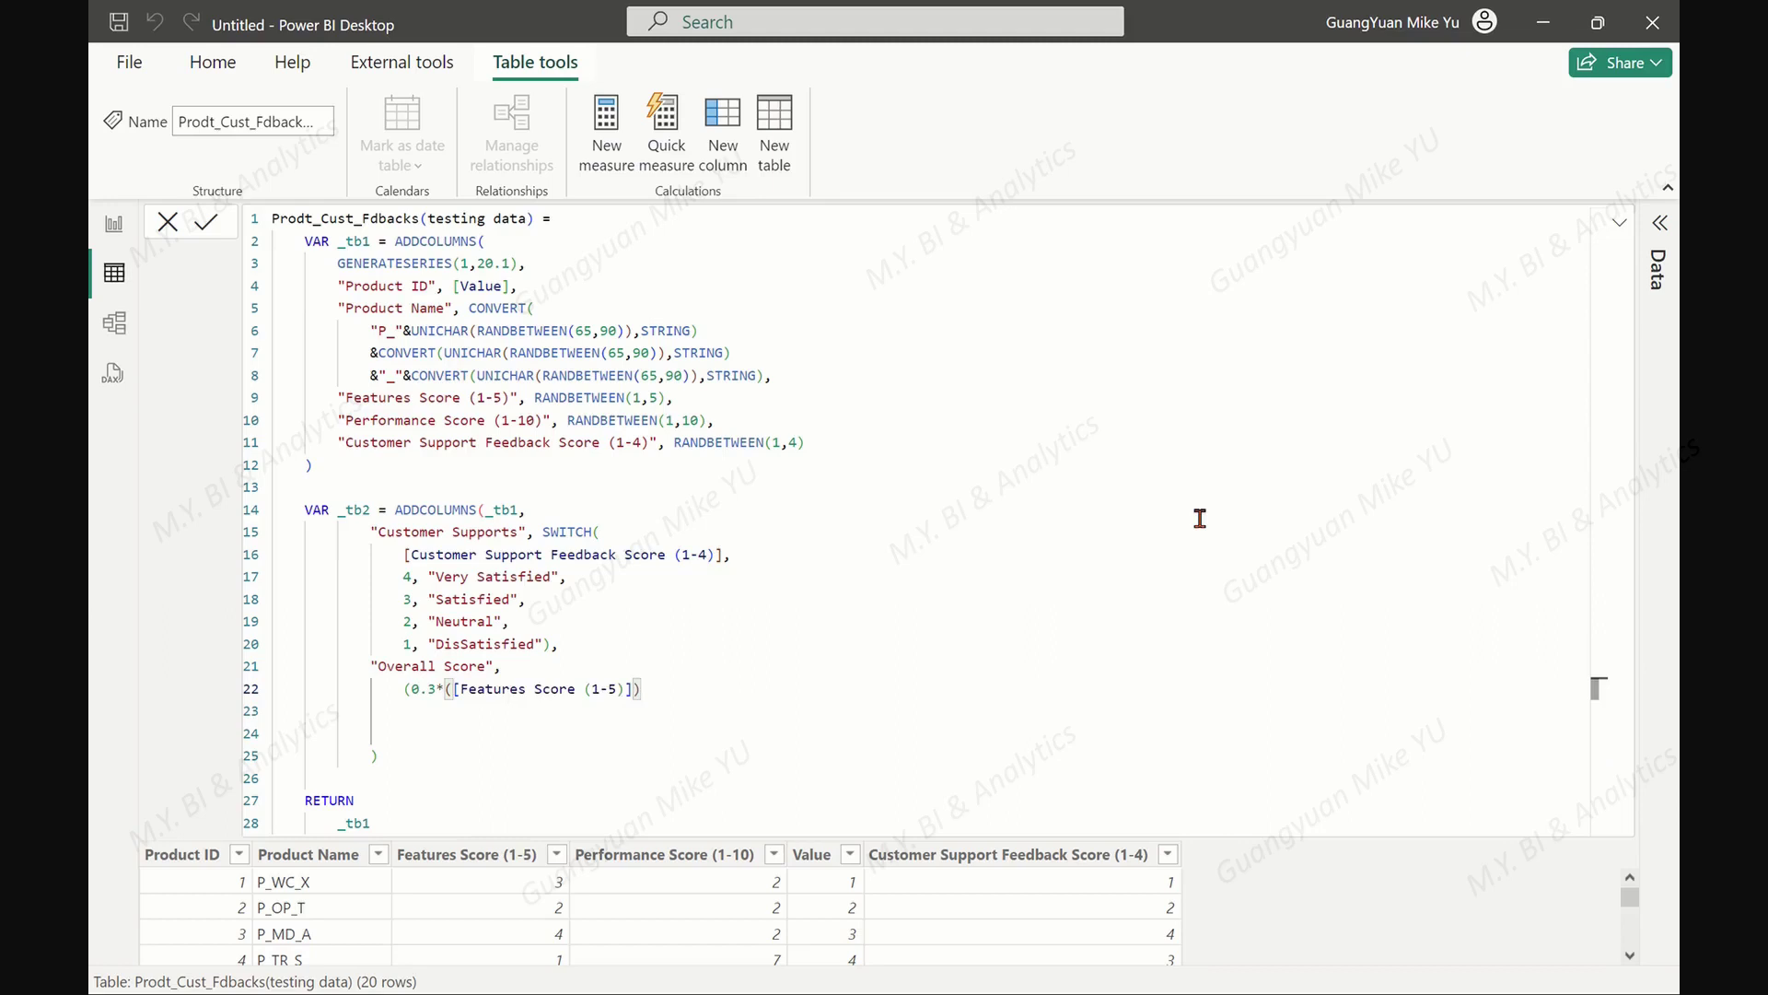
pyautogui.write('/5')
pyautogui.press('Right')
pyautogui.write('+')
# Add 0.3*([Performance Score (1-10)]/10) and 0.4*([Customer Support Feedback Score (1-4)]/4), scaling by 10
pyautogui.hotkey('shift', 'Return')
pyautogui.write('0.3*')
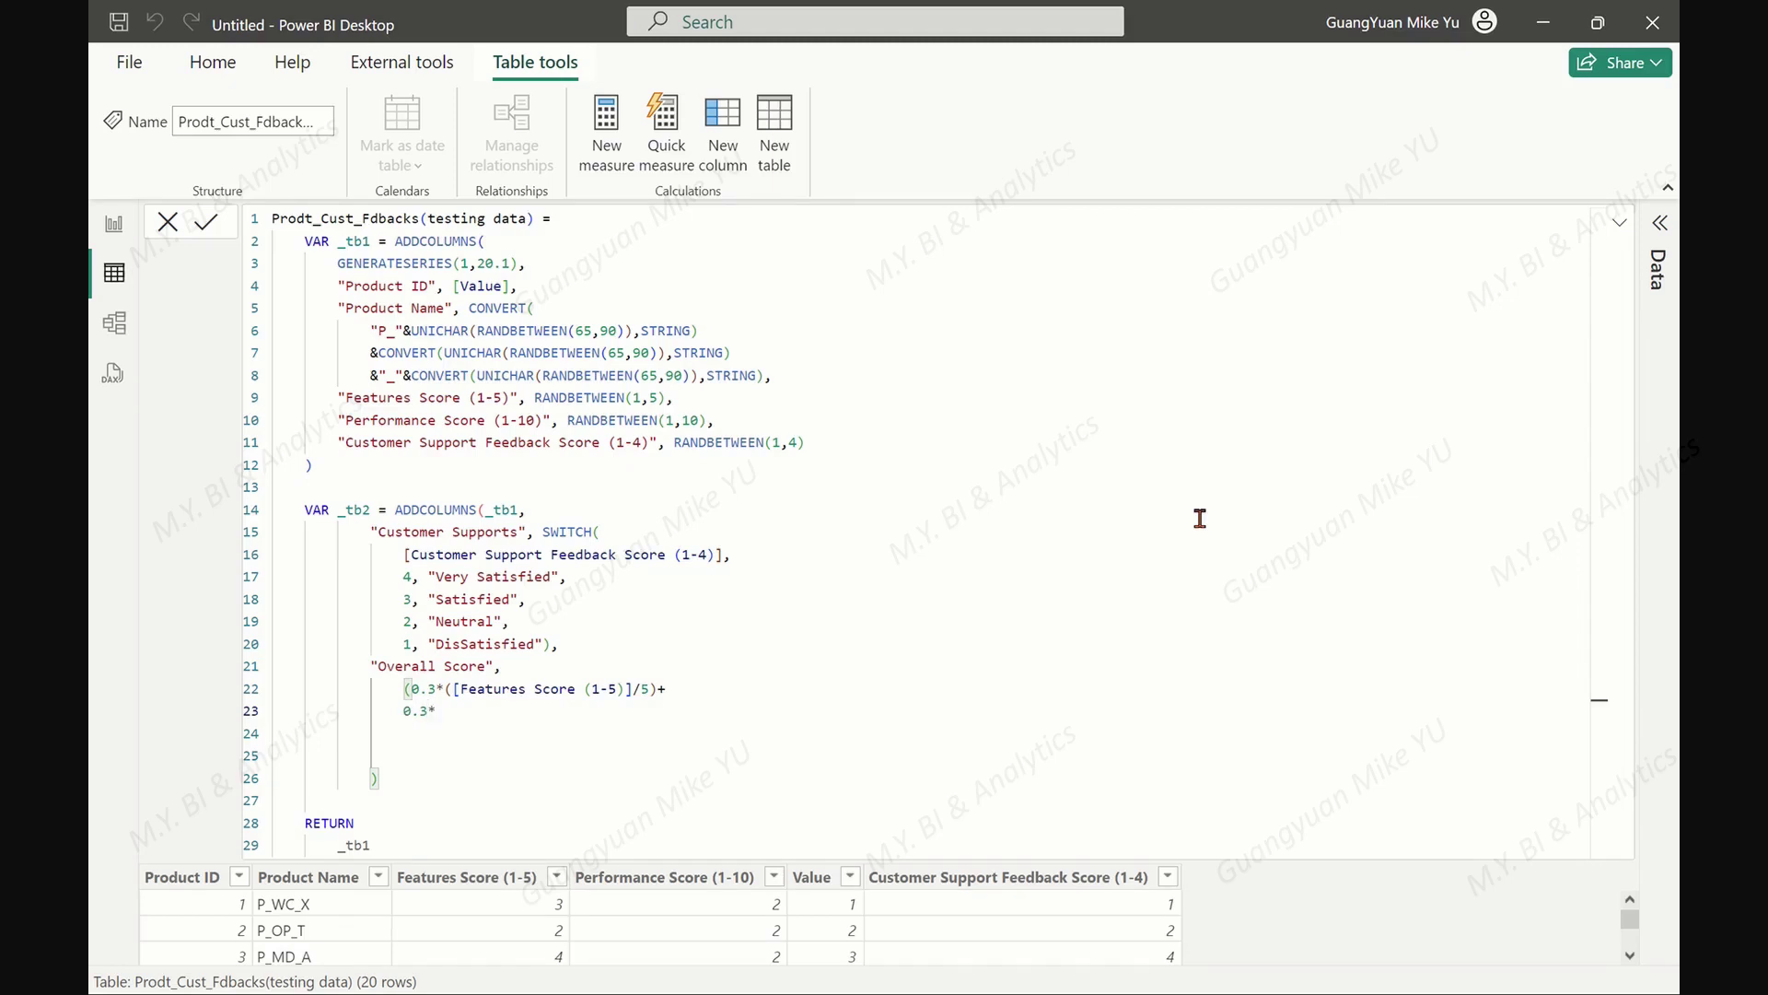
pyautogui.write('([')
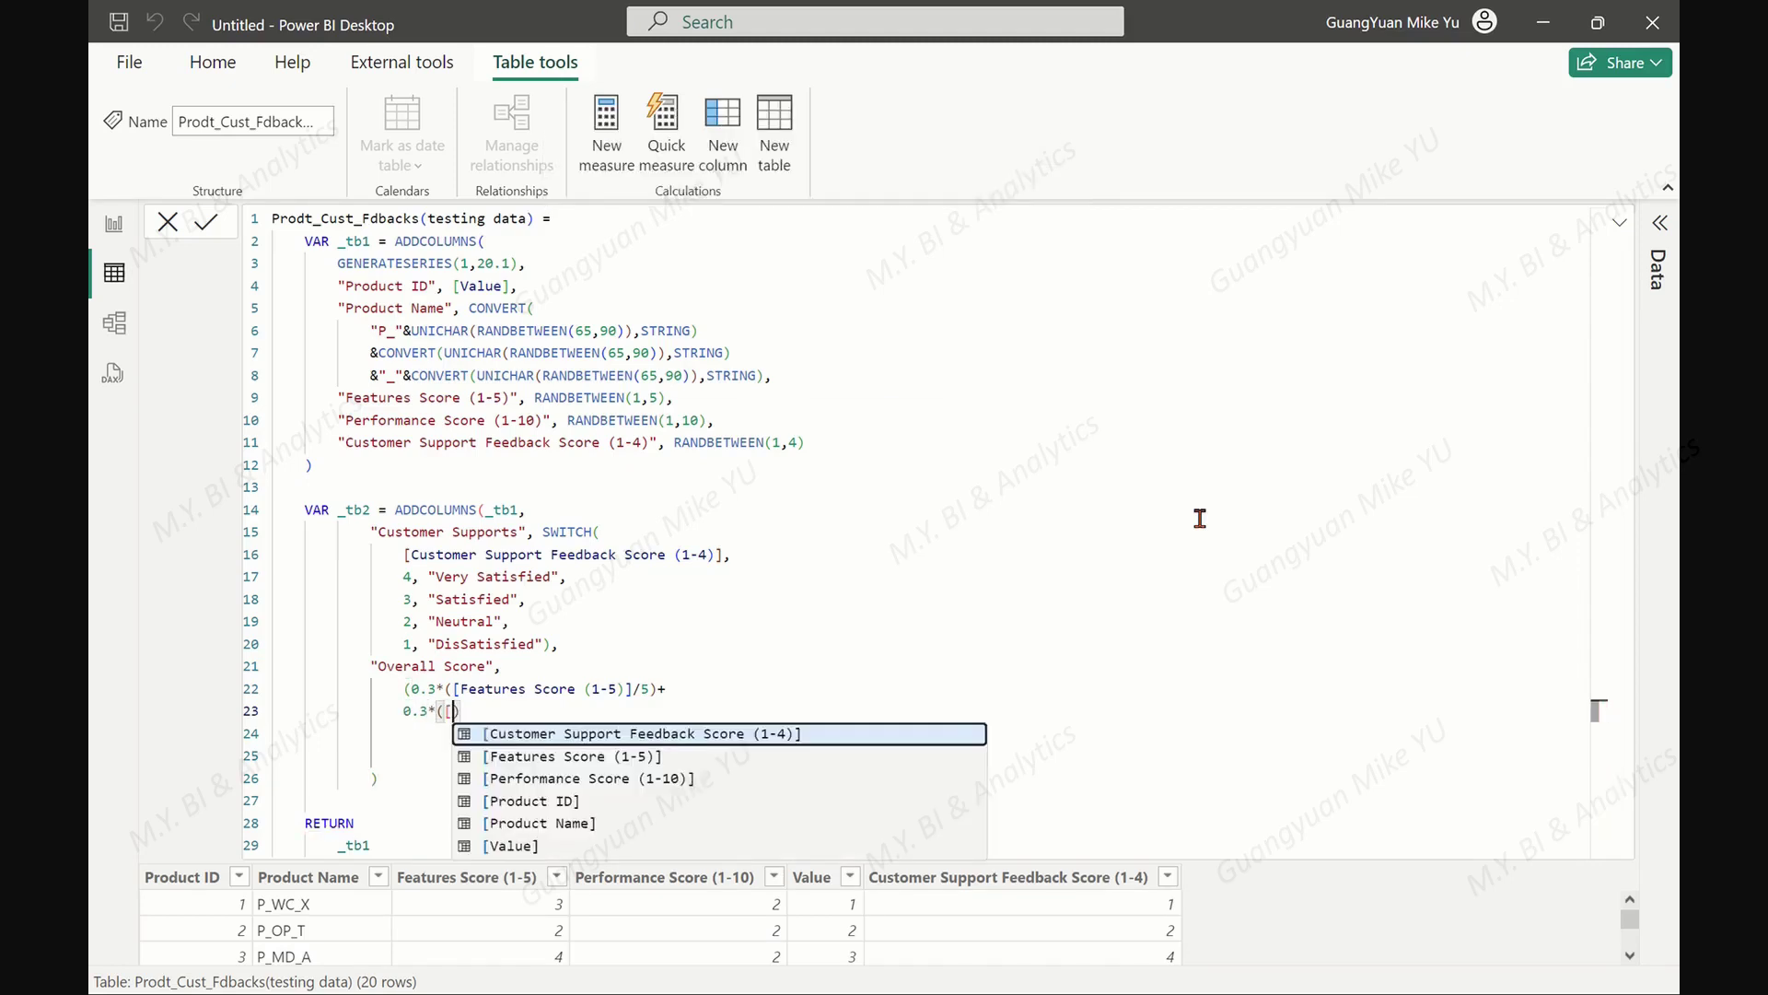
pyautogui.press('Down')
pyautogui.press('Down')
pyautogui.press('Tab')
pyautogui.write('/10')
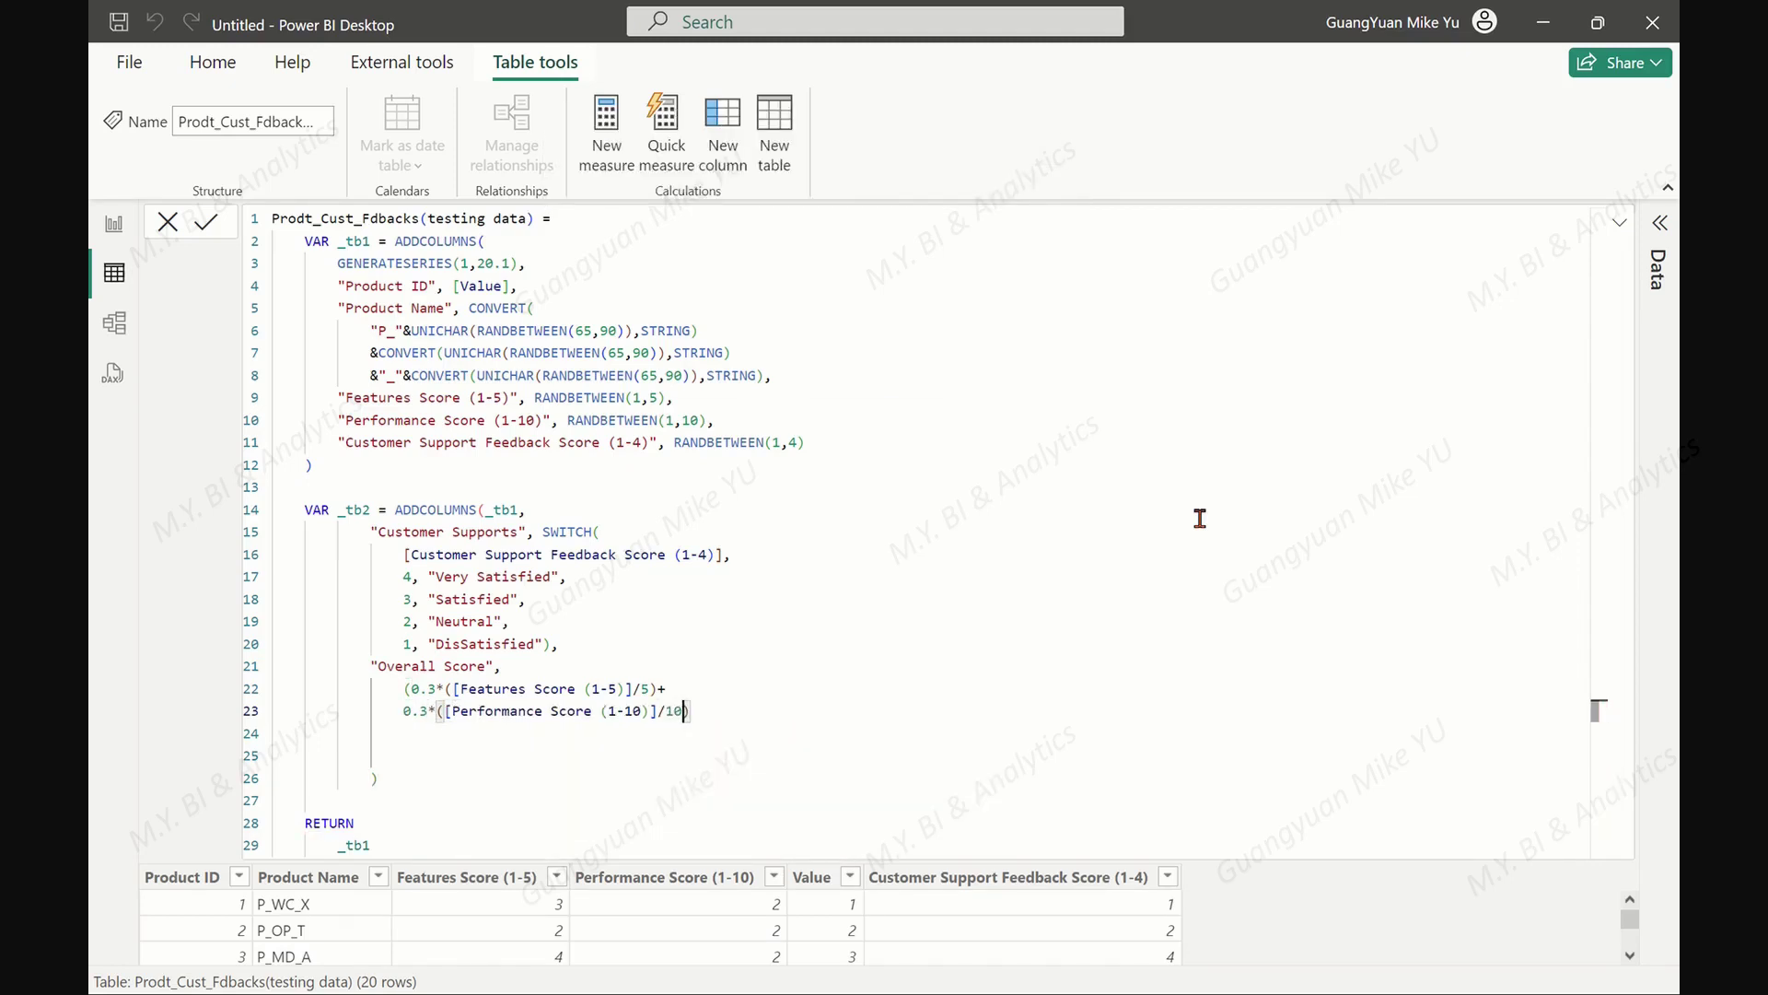
pyautogui.write(')+')
pyautogui.hotkey('shift', 'Return')
pyautogui.write('0')
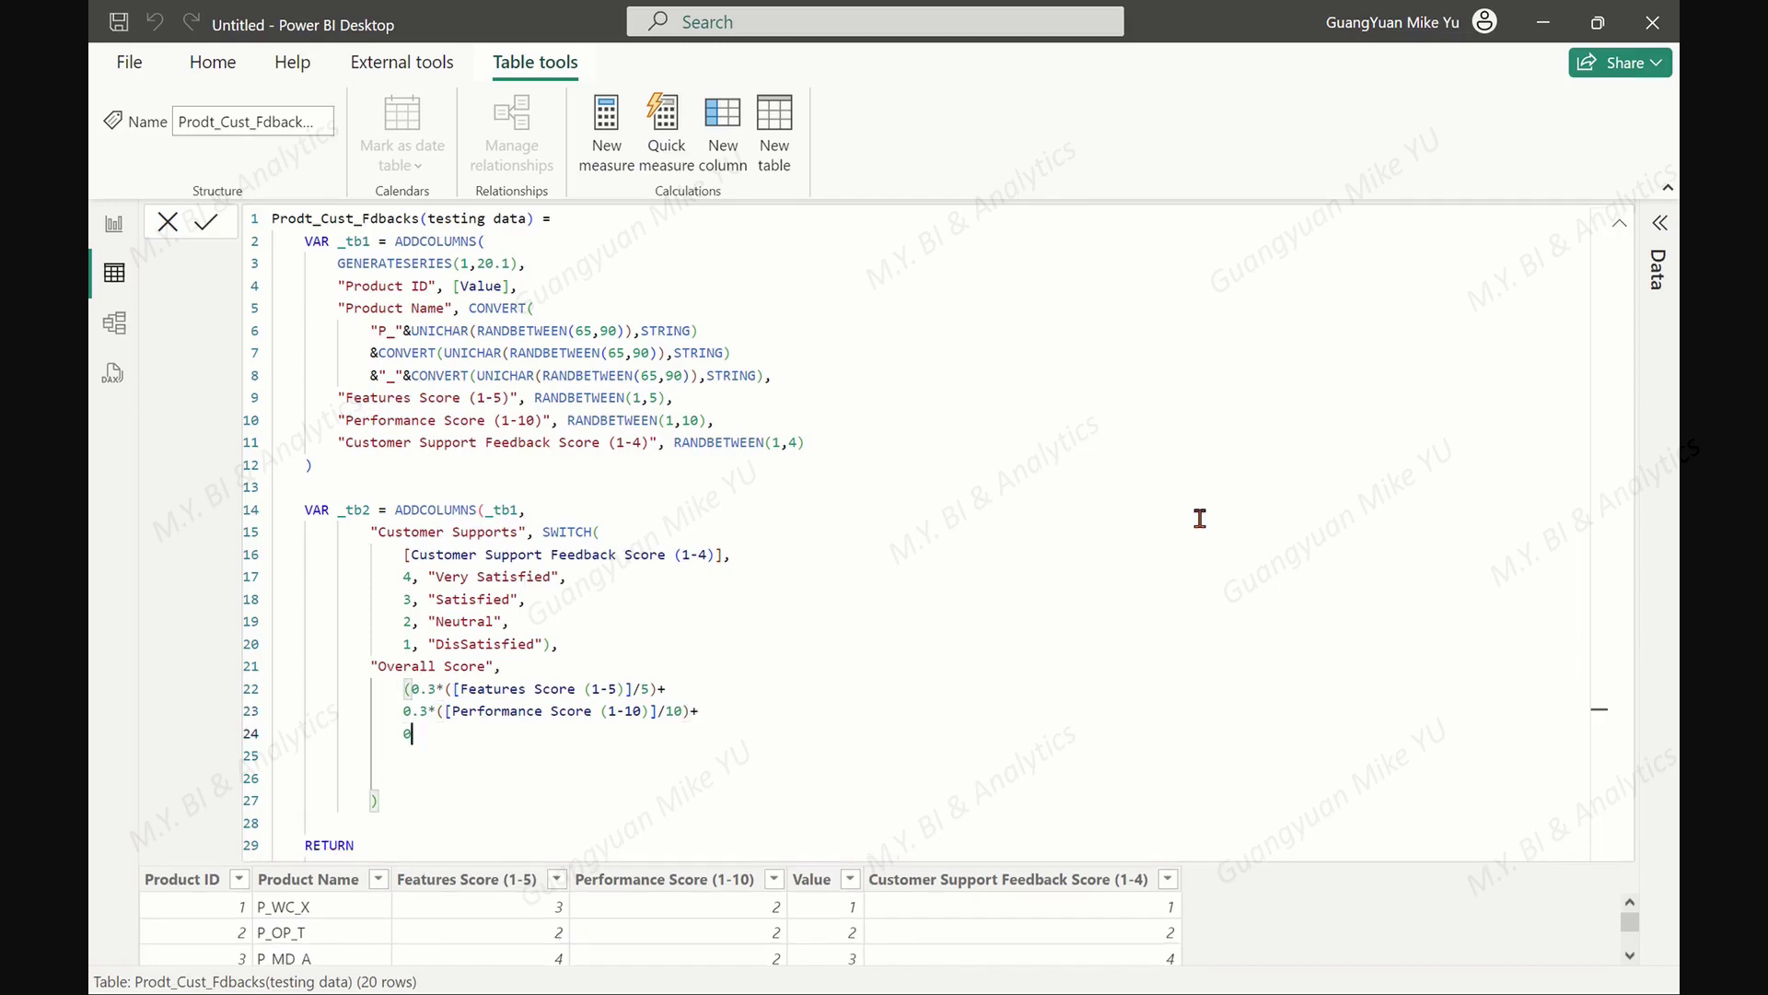
pyautogui.write('.4*(')
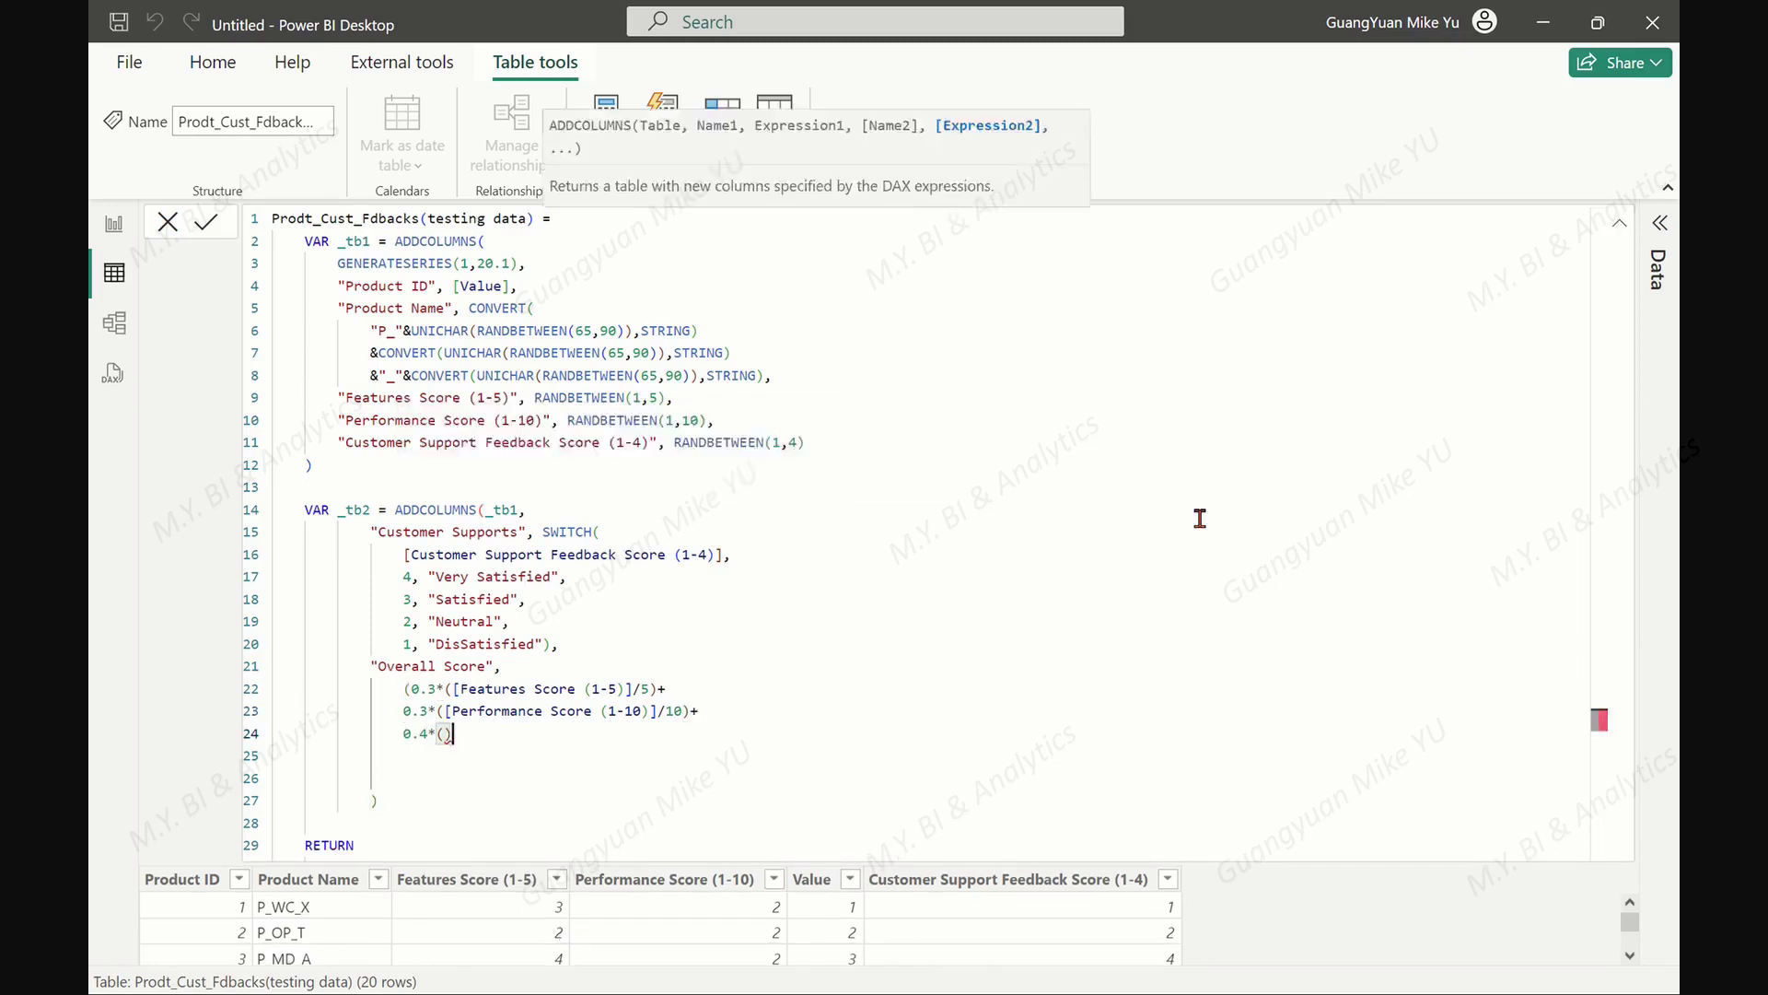
pyautogui.write('[')
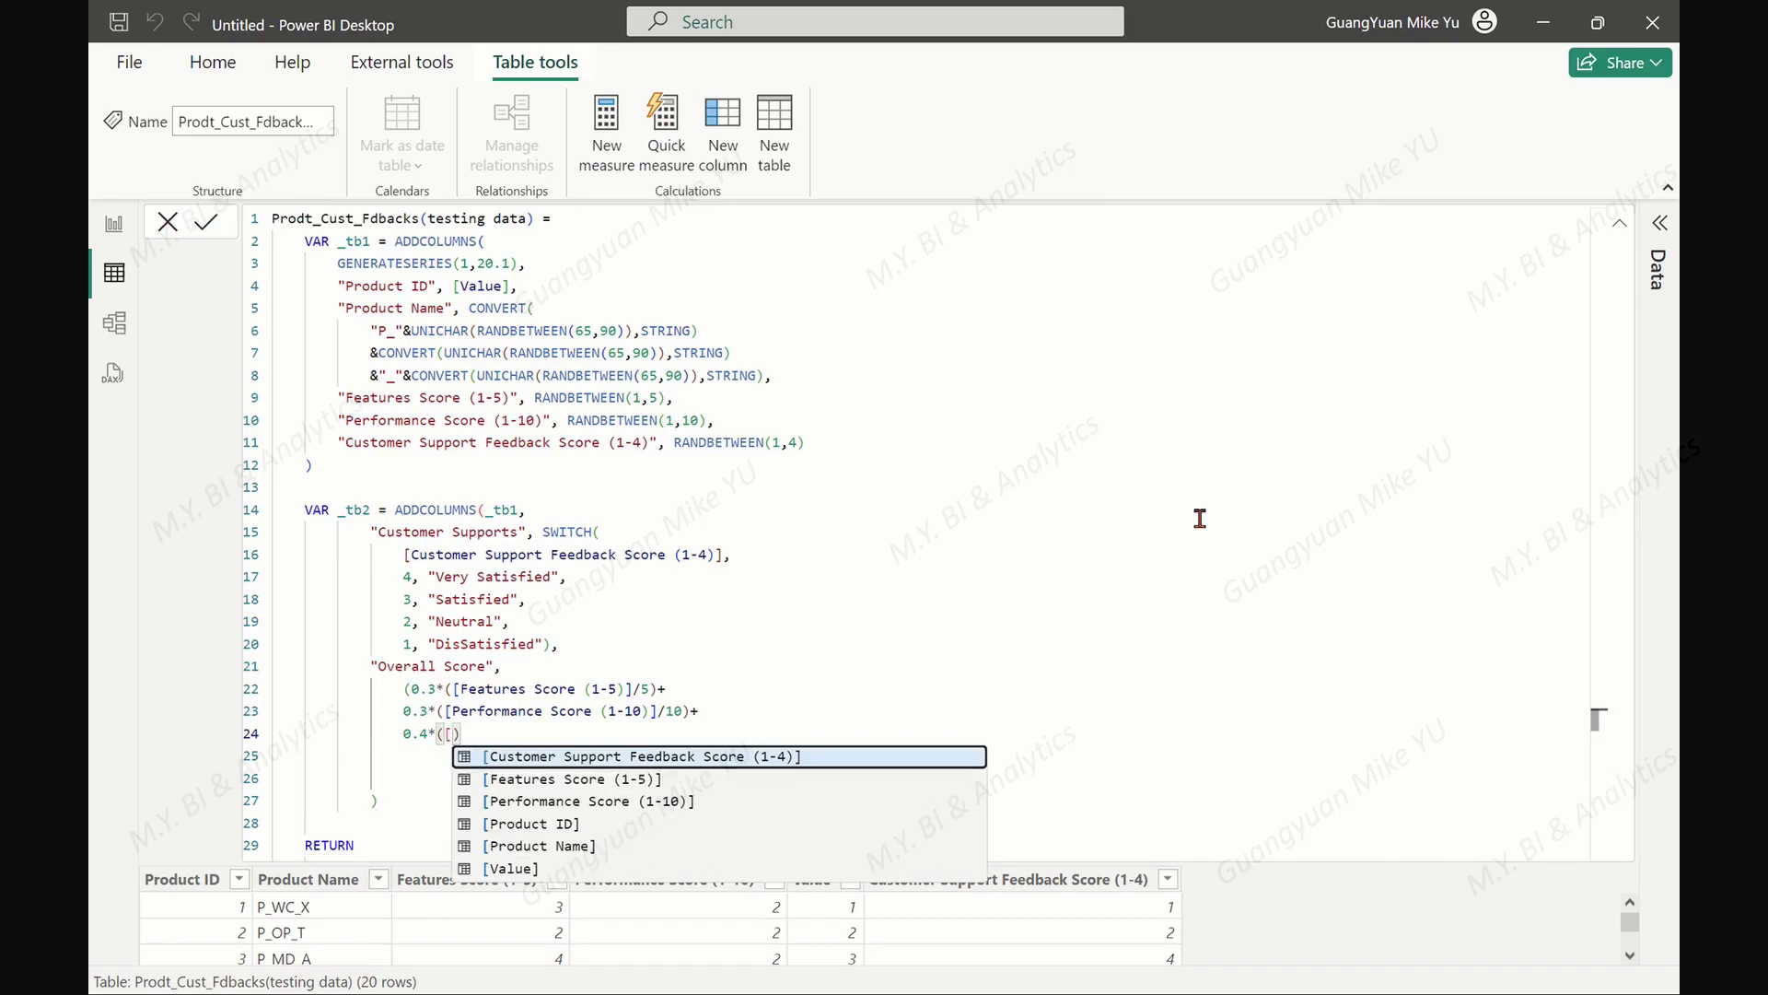
pyautogui.press('Tab')
pyautogui.write('/4')
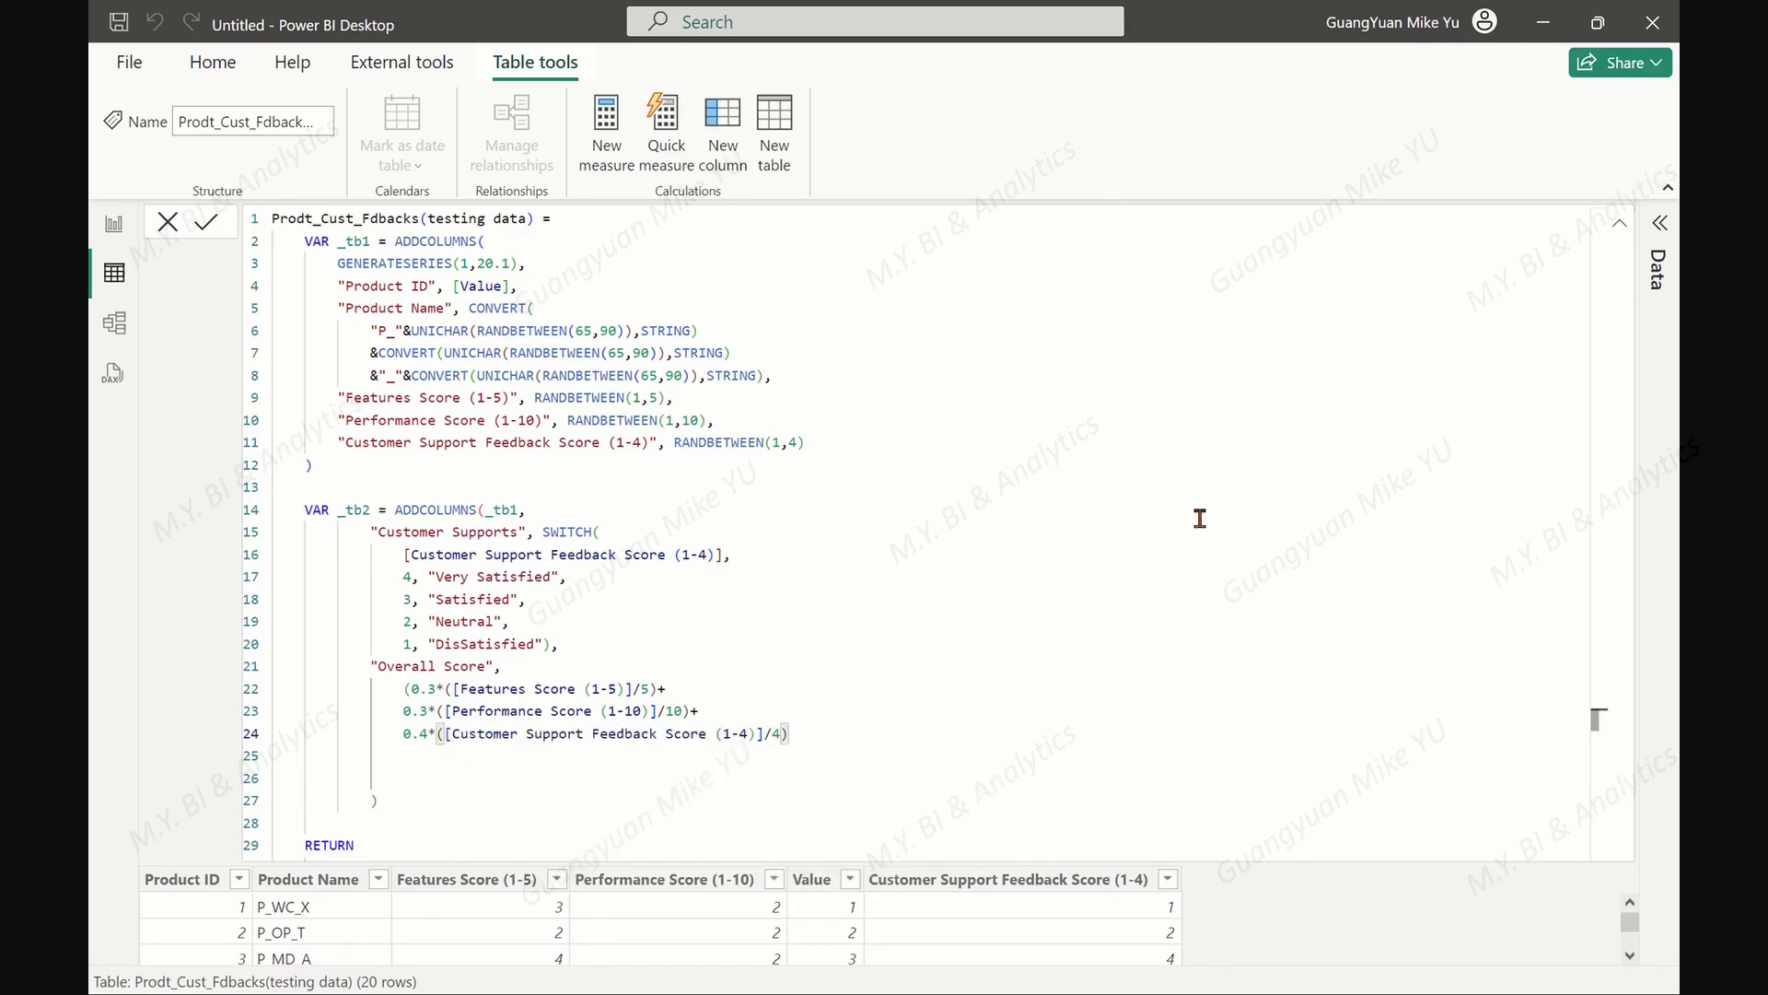
pyautogui.write('))*10')
# Delete the extra blank lines and remove _tb1 after RETURN
pyautogui.press('Down')
pyautogui.press('Down')
pyautogui.press('BackSpace')
pyautogui.press('BackSpace')
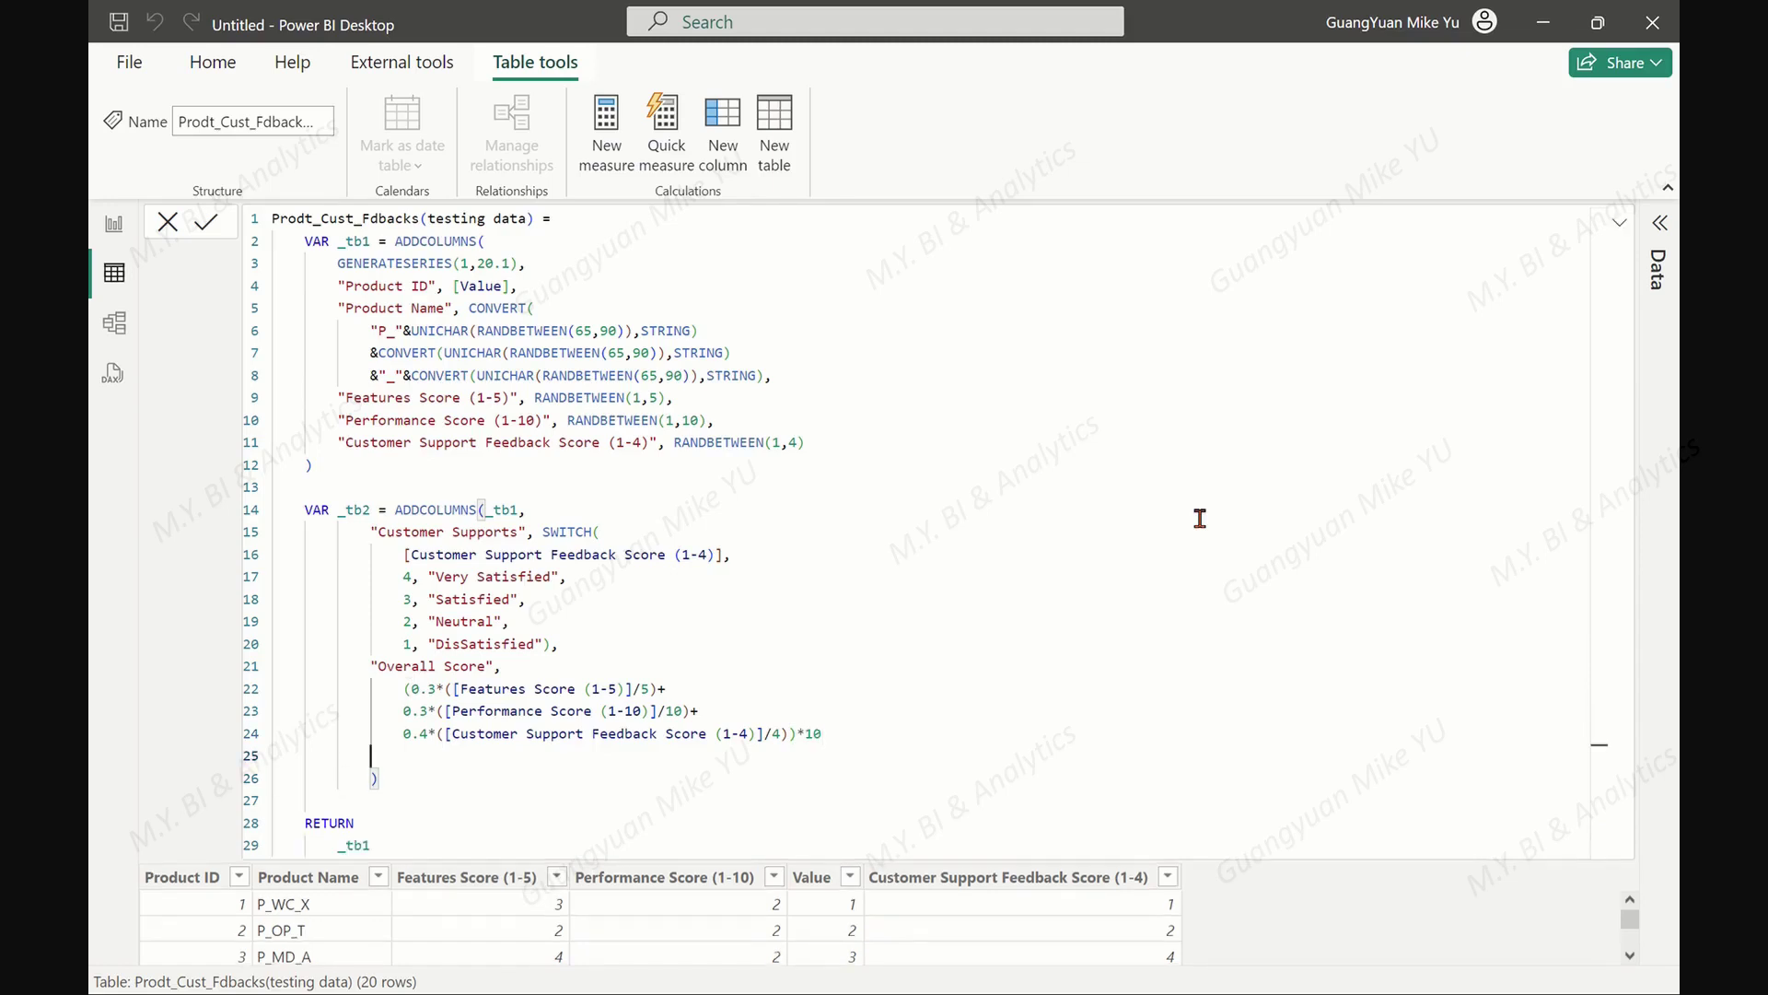
pyautogui.hotkey('ctrl', 'End')
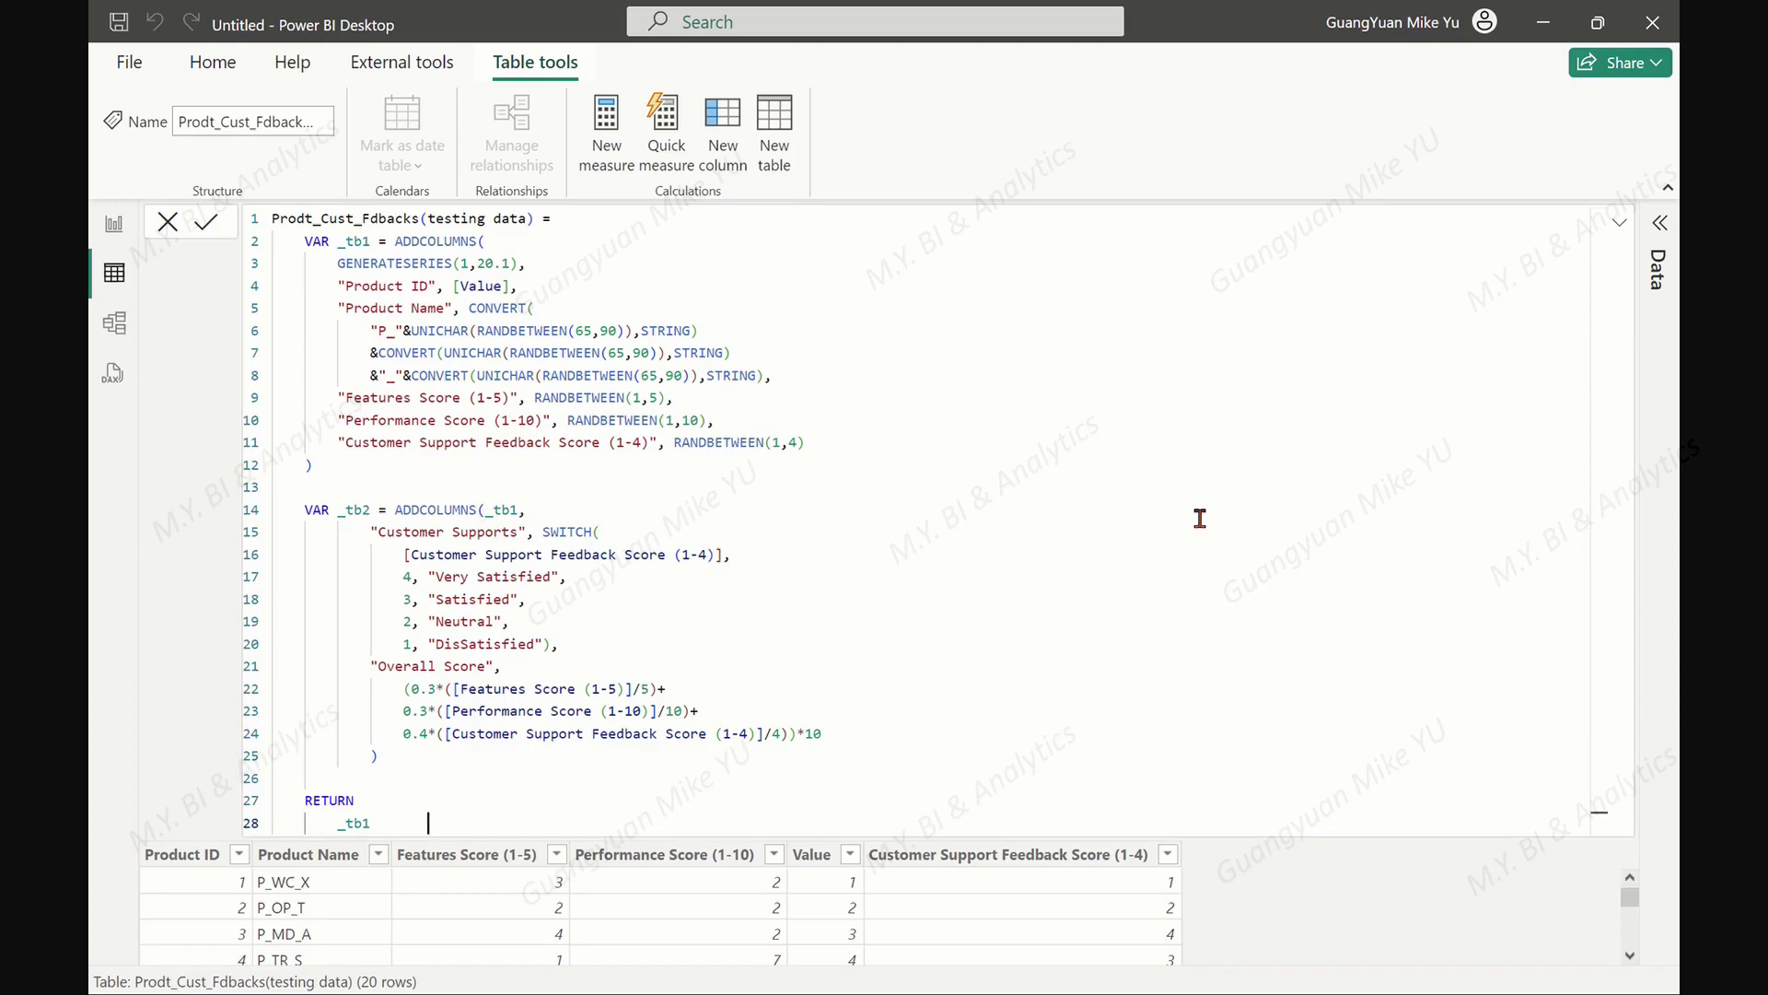
pyautogui.press('BackSpace')
pyautogui.press('BackSpace')
pyautogui.press('BackSpace')
pyautogui.press('BackSpace')
pyautogui.press('BackSpace')
pyautogui.press('BackSpace')
pyautogui.press('BackSpace')
pyautogui.press('BackSpace')
pyautogui.press('BackSpace')
# Return SELECTCOLUMNS(_tb2, …) starting with the [Product ID] and [Product Name] columns
pyautogui.press('Return')
pyautogui.press('Return')
pyautogui.press('Return')
pyautogui.press('Return')
pyautogui.press('Return')
pyautogui.press('Return')
pyautogui.press('Return')
pyautogui.press('Return')
pyautogui.press('Return')
pyautogui.press('Return')
pyautogui.press('Return')
pyautogui.press('Return')
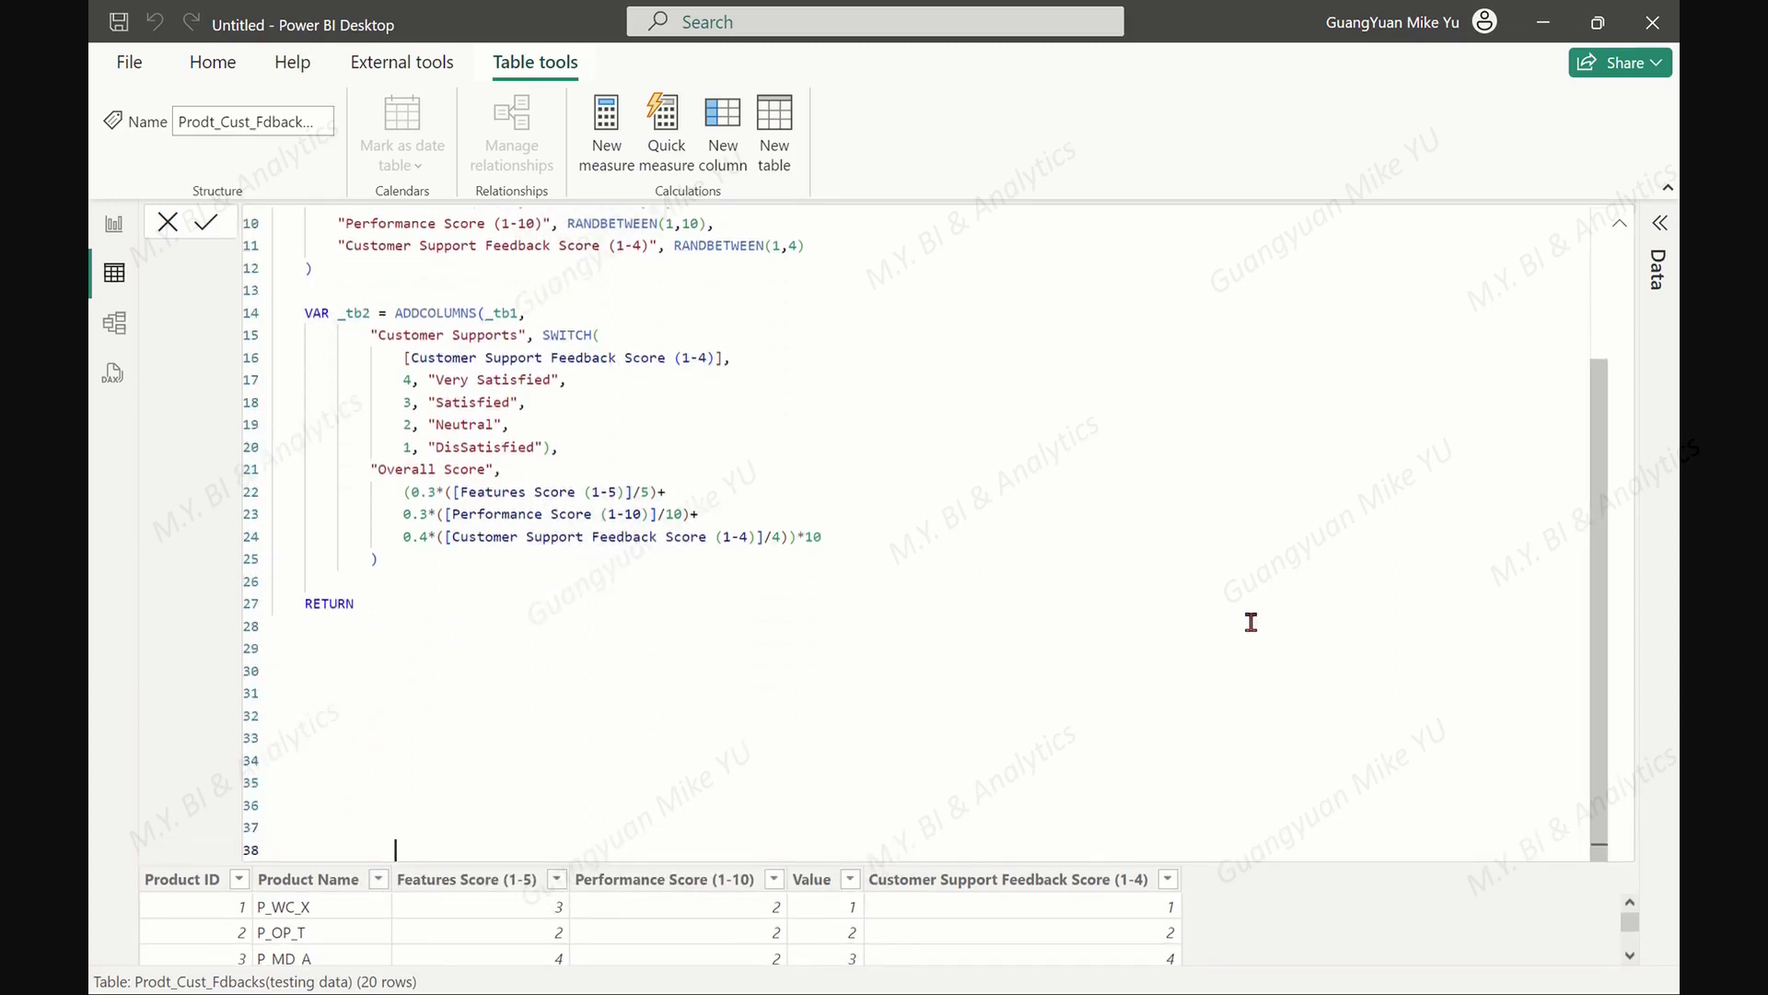
pyautogui.click(387, 581)
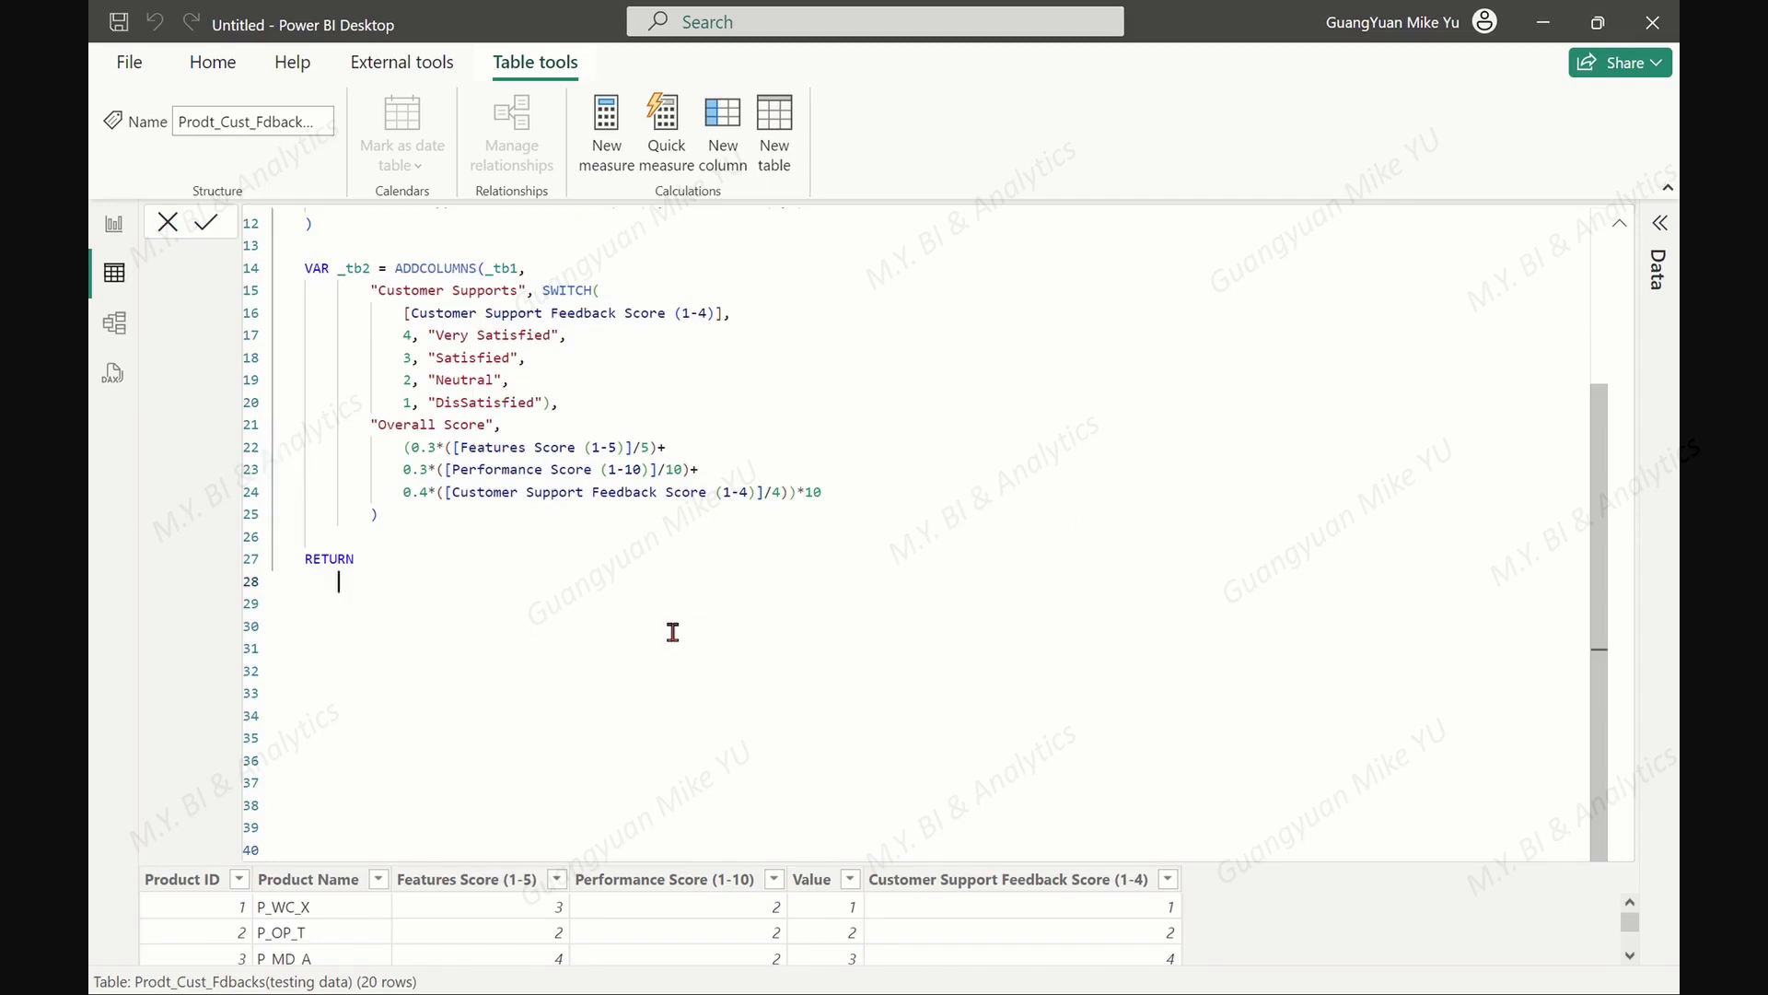
pyautogui.write('SELECTCOLUMNS(')
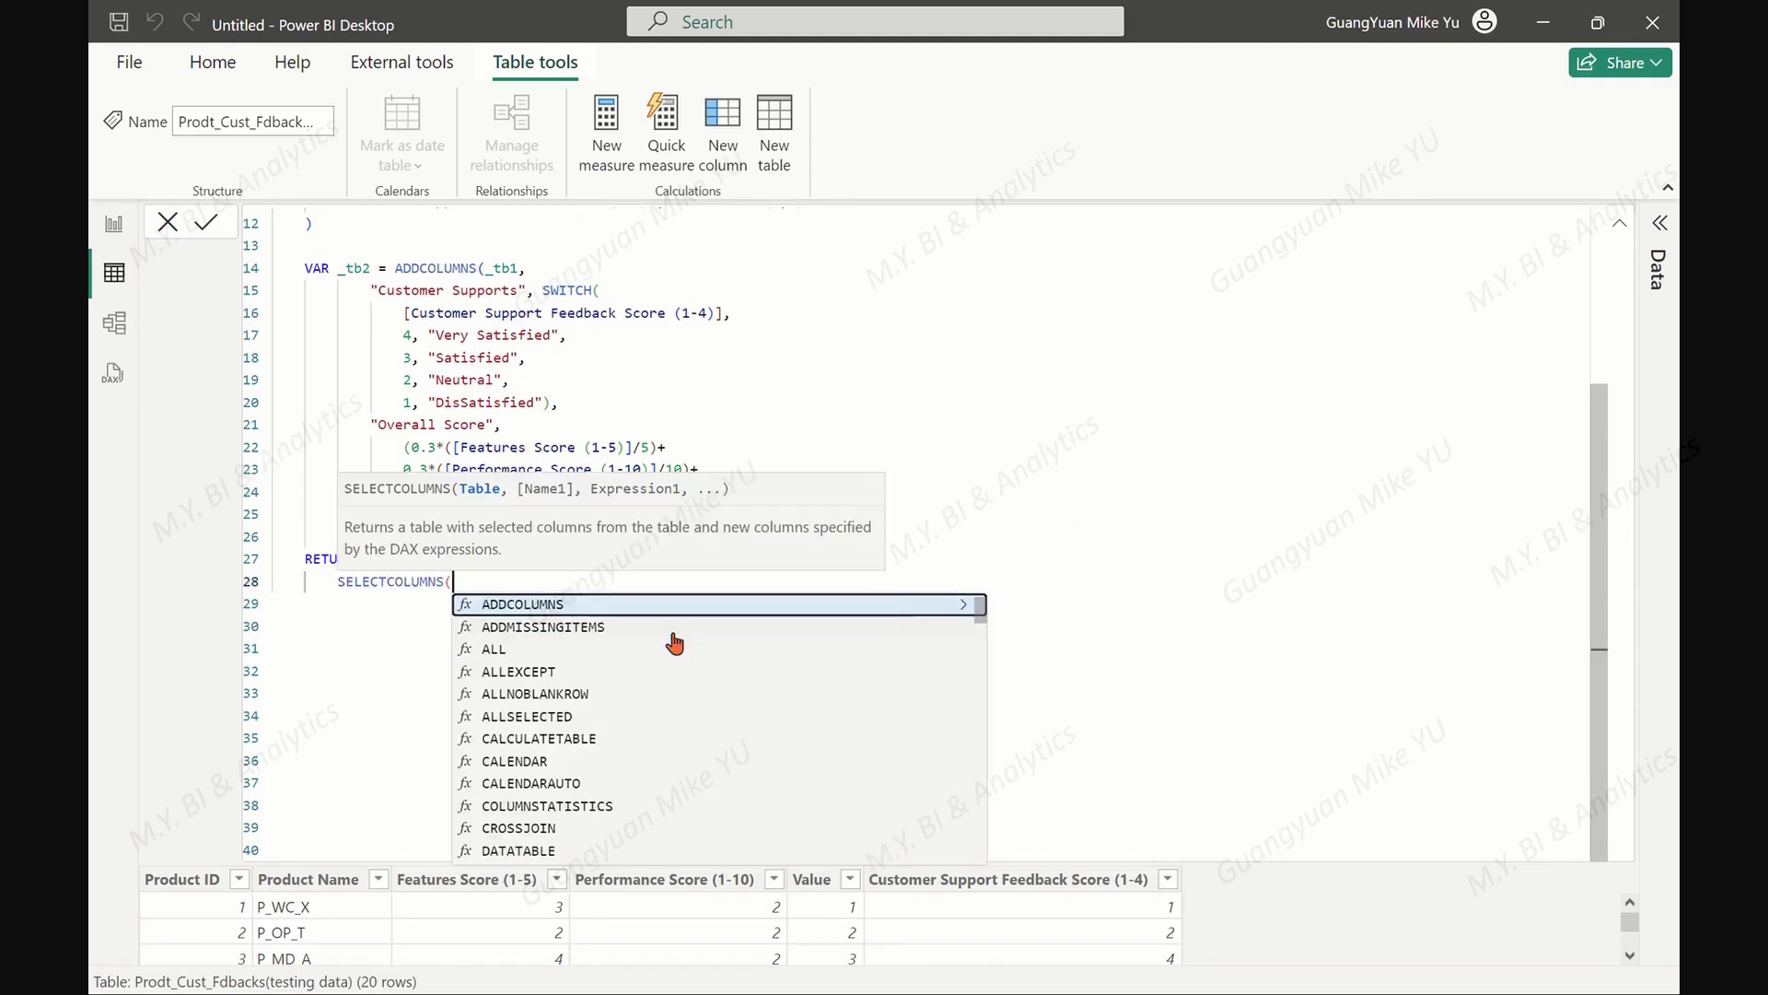
pyautogui.write('_tb2,')
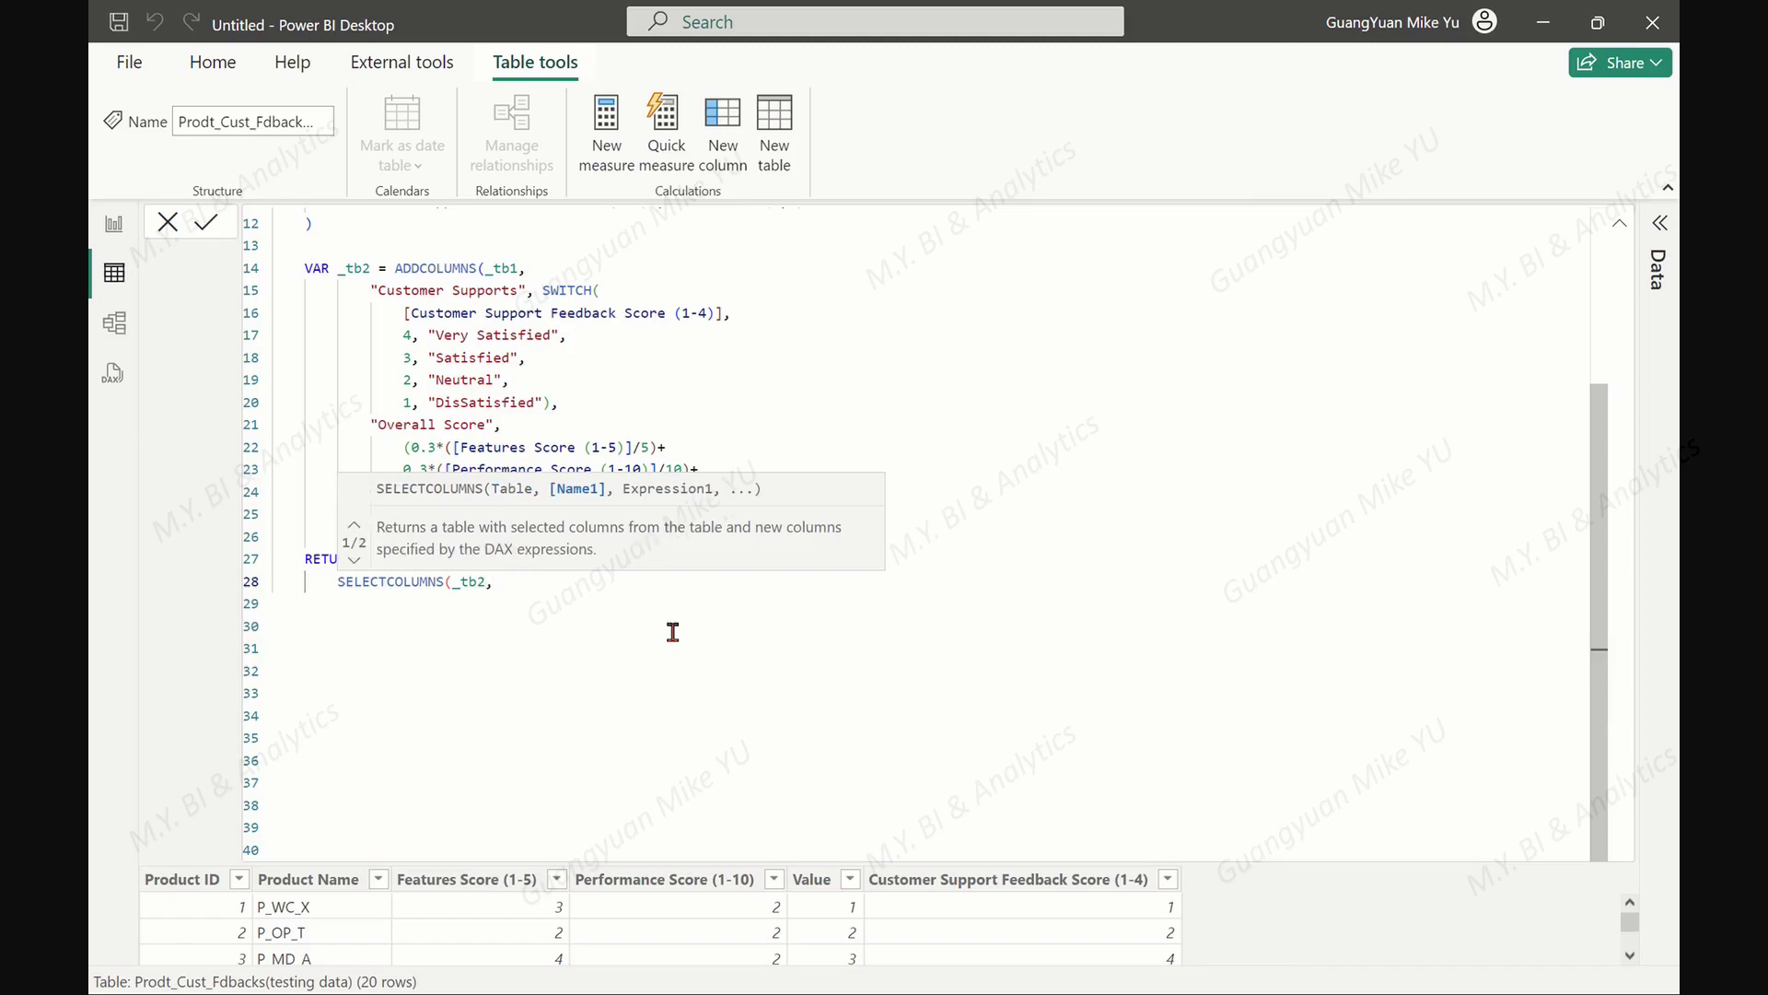
pyautogui.press('Return')
pyautogui.write('[')
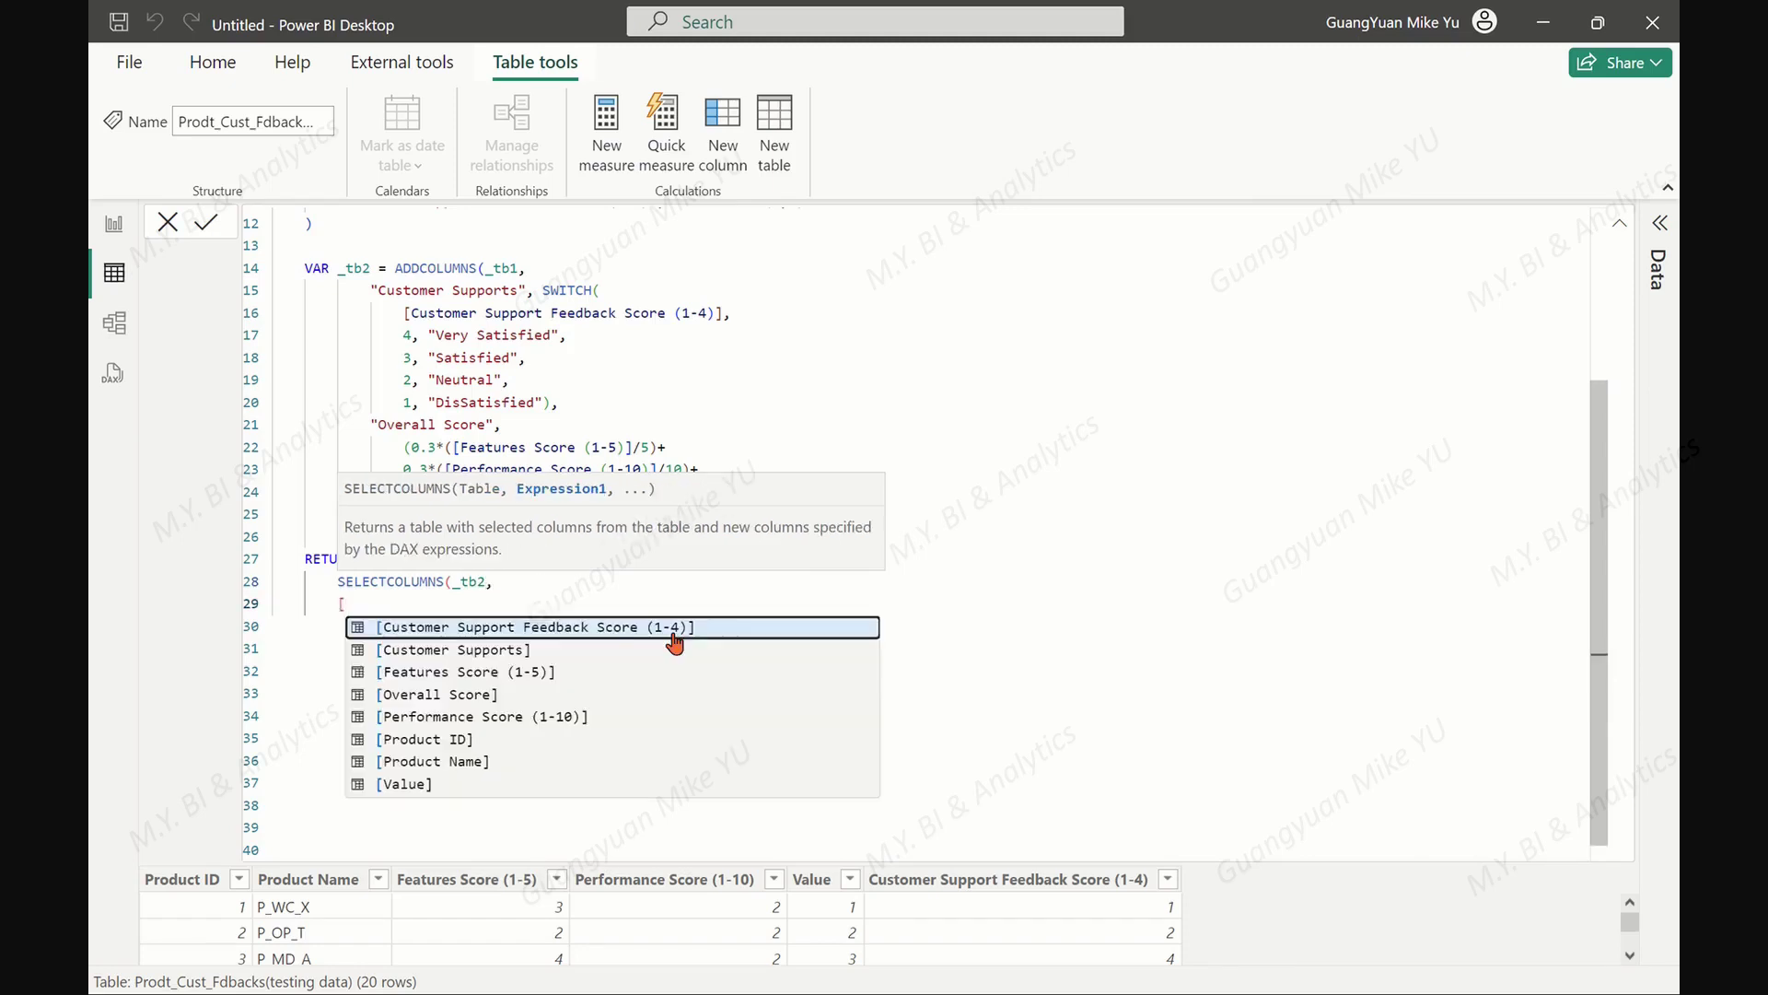
pyautogui.press('Down')
pyautogui.press('Down')
pyautogui.press('Down')
pyautogui.press('Down')
pyautogui.press('Down')
pyautogui.press('Tab')
pyautogui.write(',')
pyautogui.press('Return')
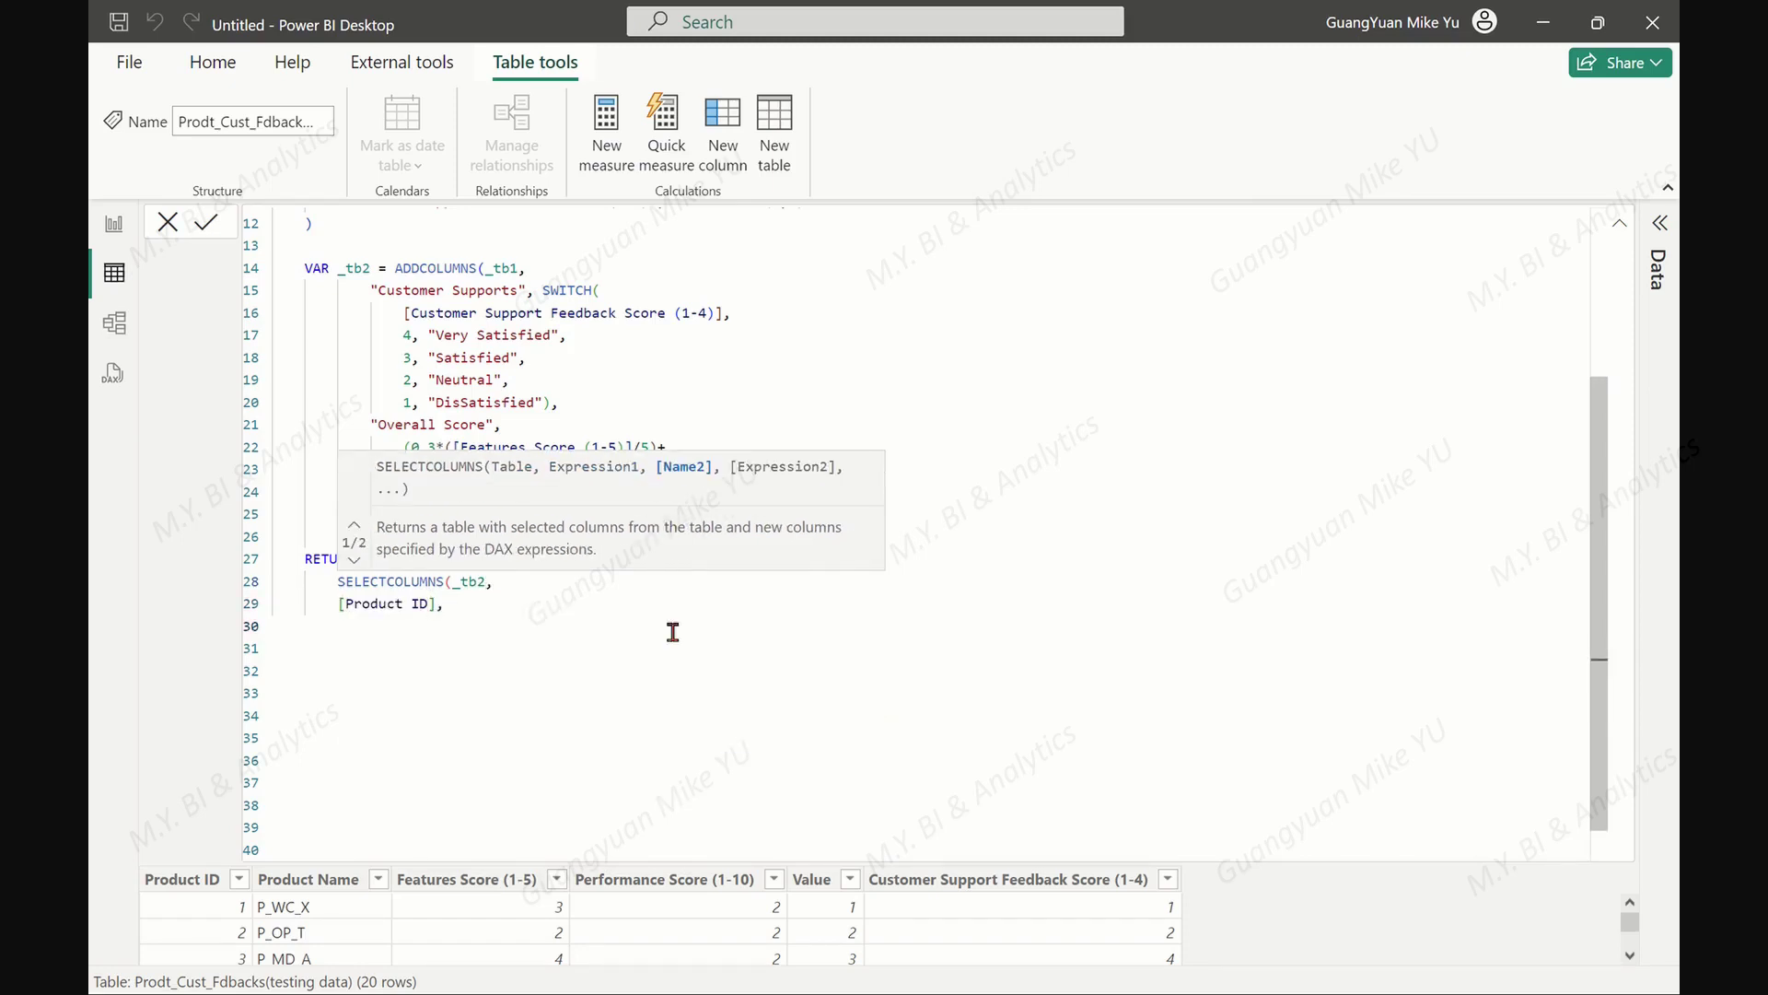
pyautogui.write('[')
pyautogui.press('Down')
pyautogui.press('Down')
pyautogui.press('Down')
pyautogui.press('Down')
pyautogui.press('Down')
pyautogui.press('Down')
pyautogui.press('Tab')
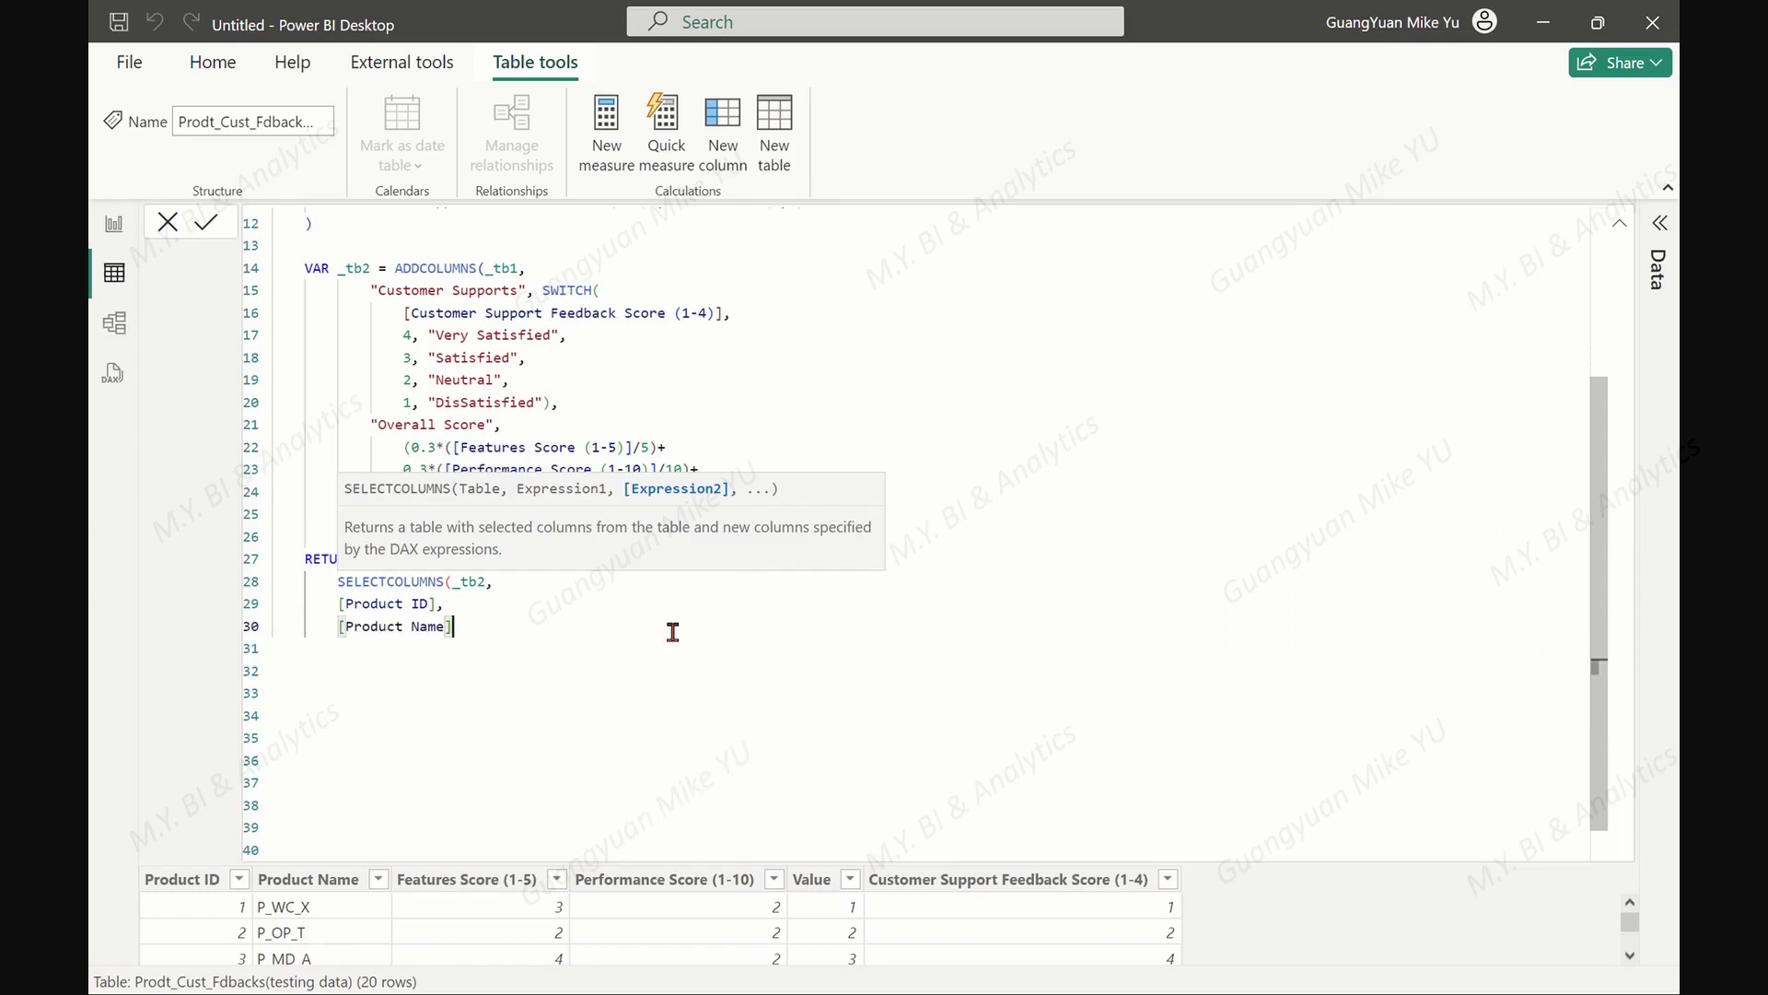
pyautogui.write(',')
# Add [Features Score (1-5)] and [Performance Score (1-10)] to the selected columns
pyautogui.press('Return')
pyautogui.write('[')
pyautogui.press('Down')
pyautogui.press('Down')
pyautogui.press('Down')
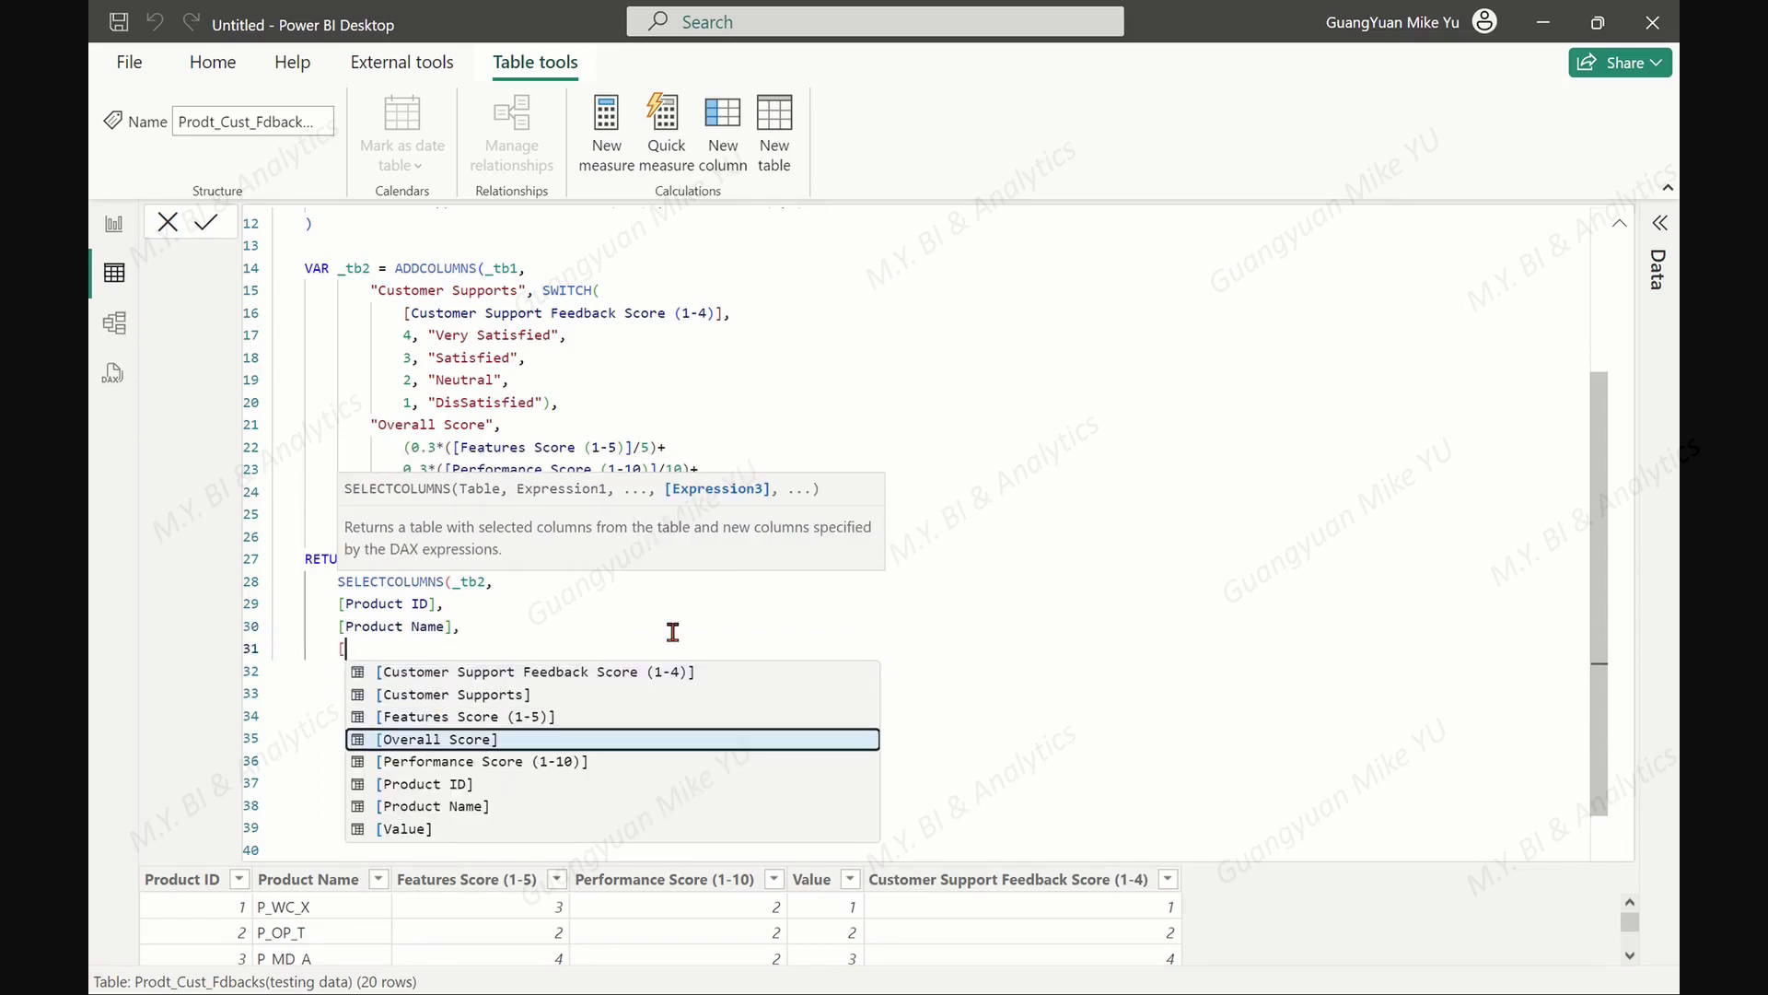
pyautogui.press('Up')
pyautogui.press('Tab')
pyautogui.write(',')
pyautogui.press('Return')
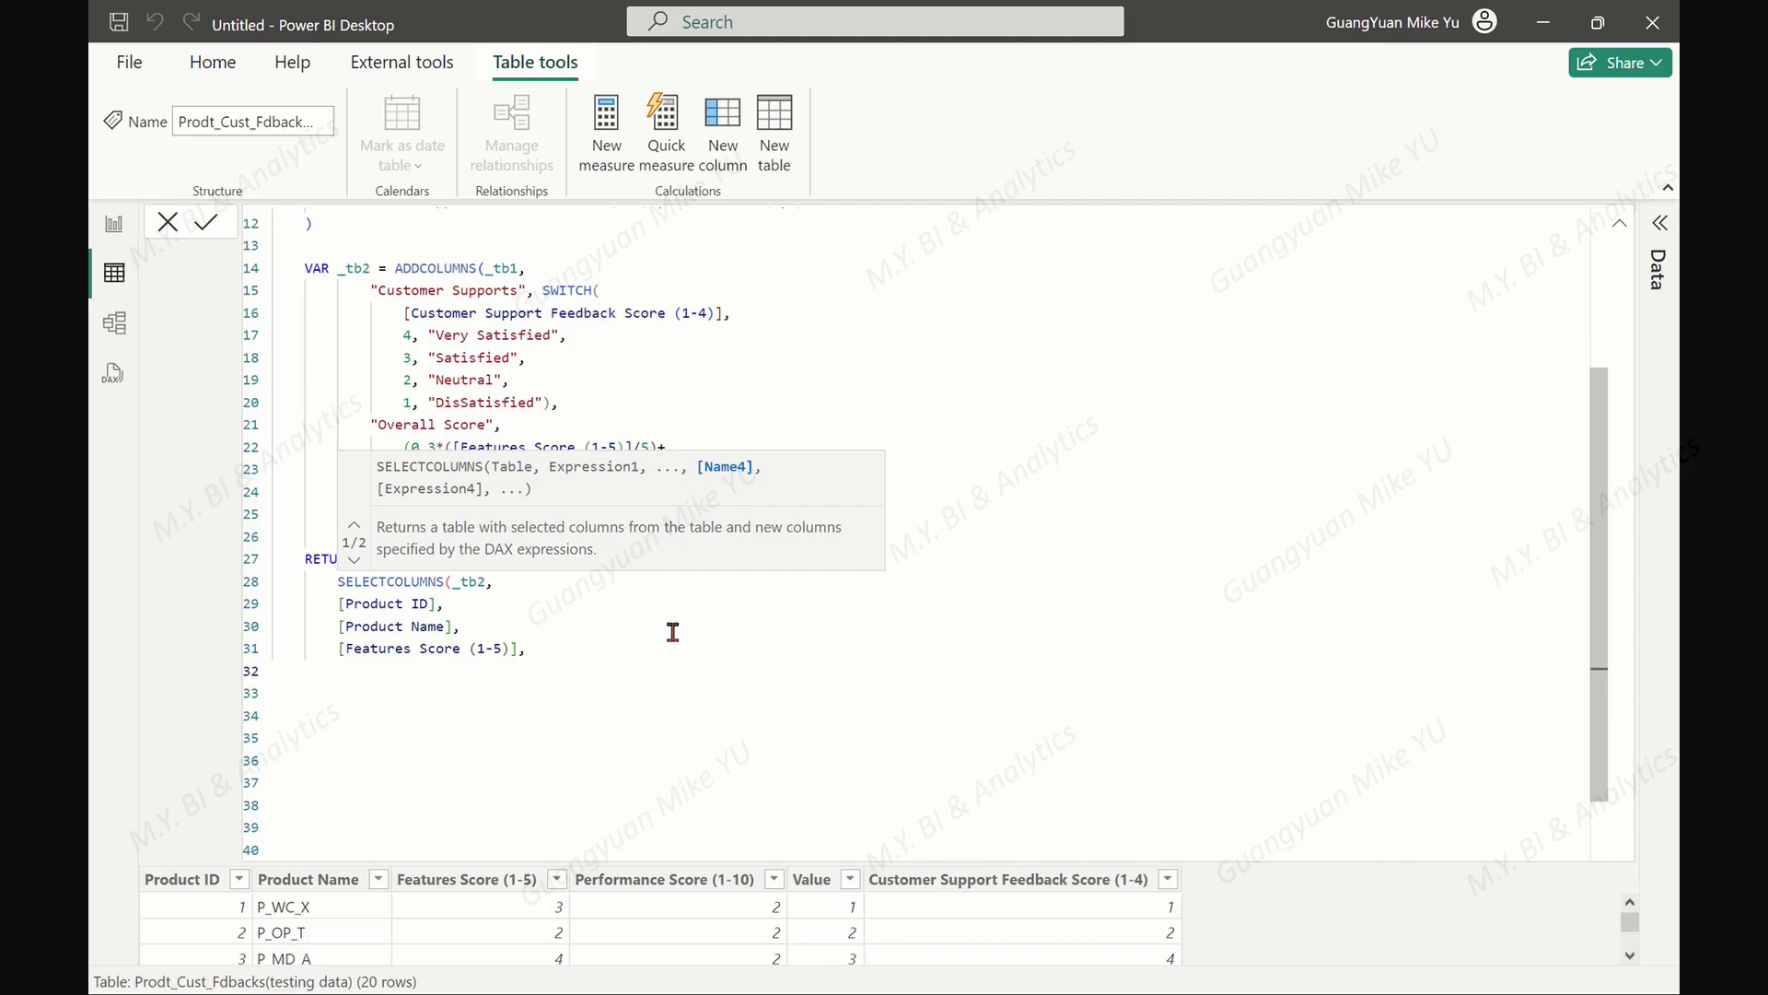
pyautogui.write('[')
pyautogui.press('Down')
# Add [Customer Supports] and begin an "Overall Summary" column with SWITCH(
pyautogui.press('Down')
pyautogui.press('Down')
pyautogui.press('Down')
pyautogui.press('Tab')
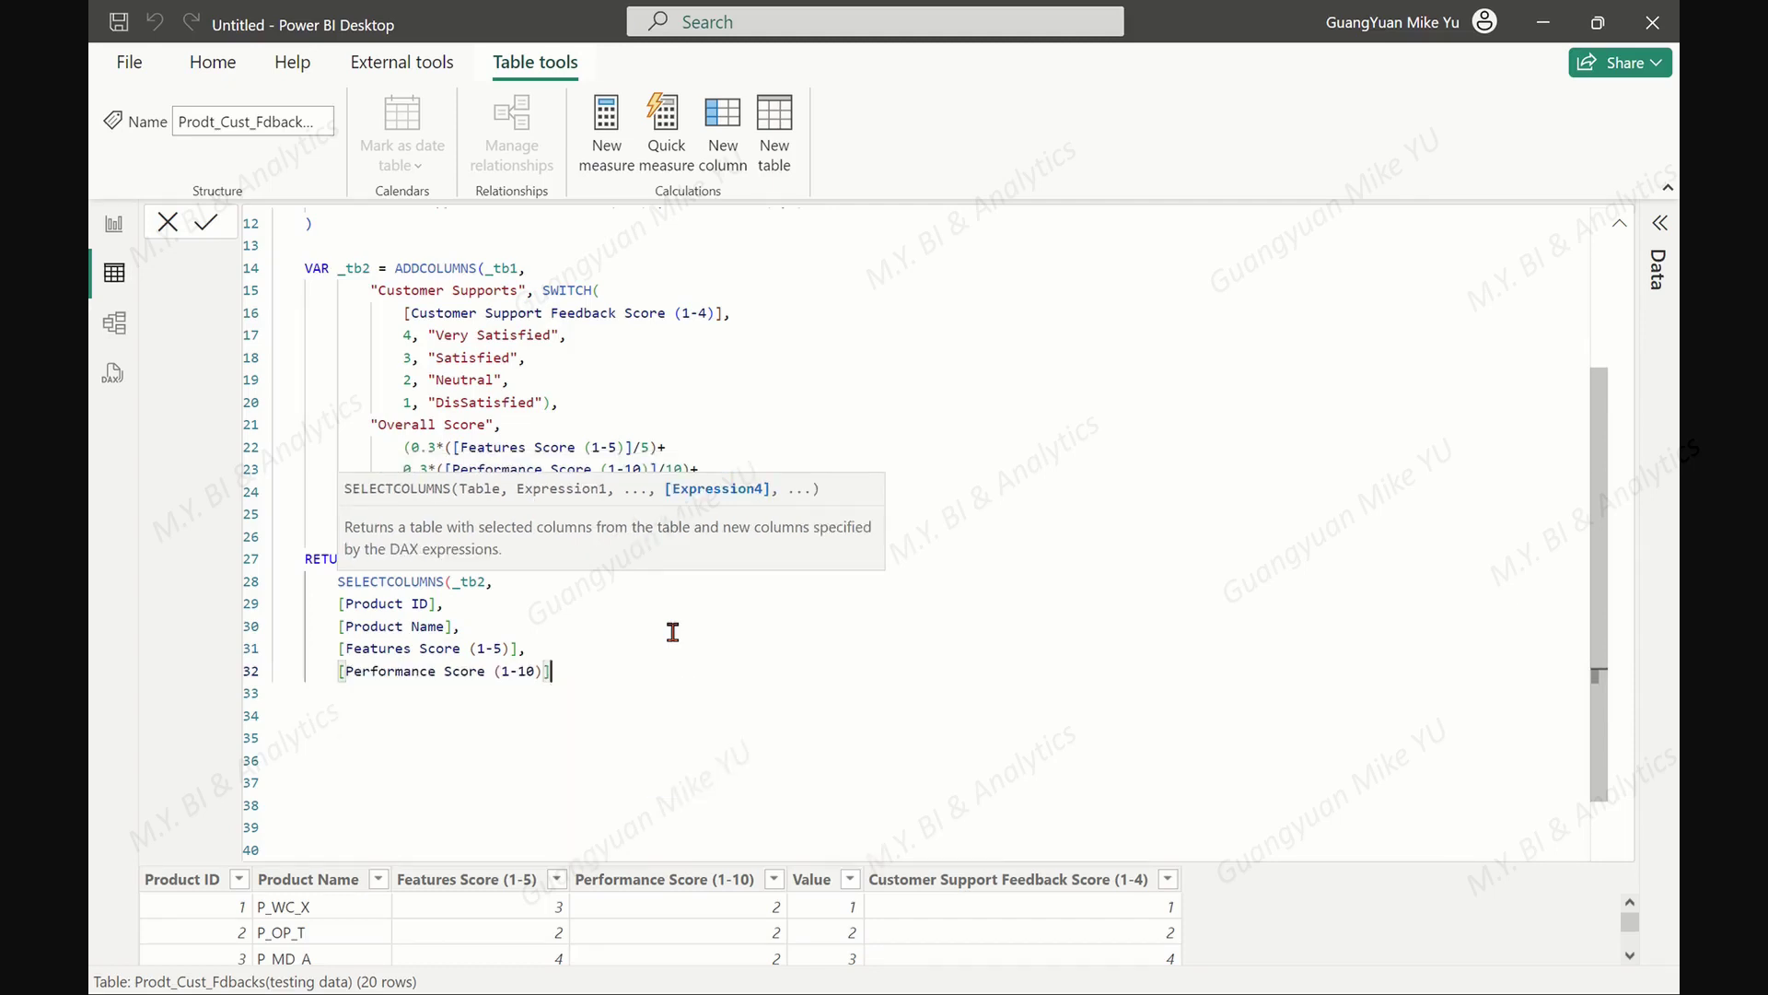
pyautogui.write(',')
pyautogui.press('Return')
pyautogui.write('[')
pyautogui.press('Down')
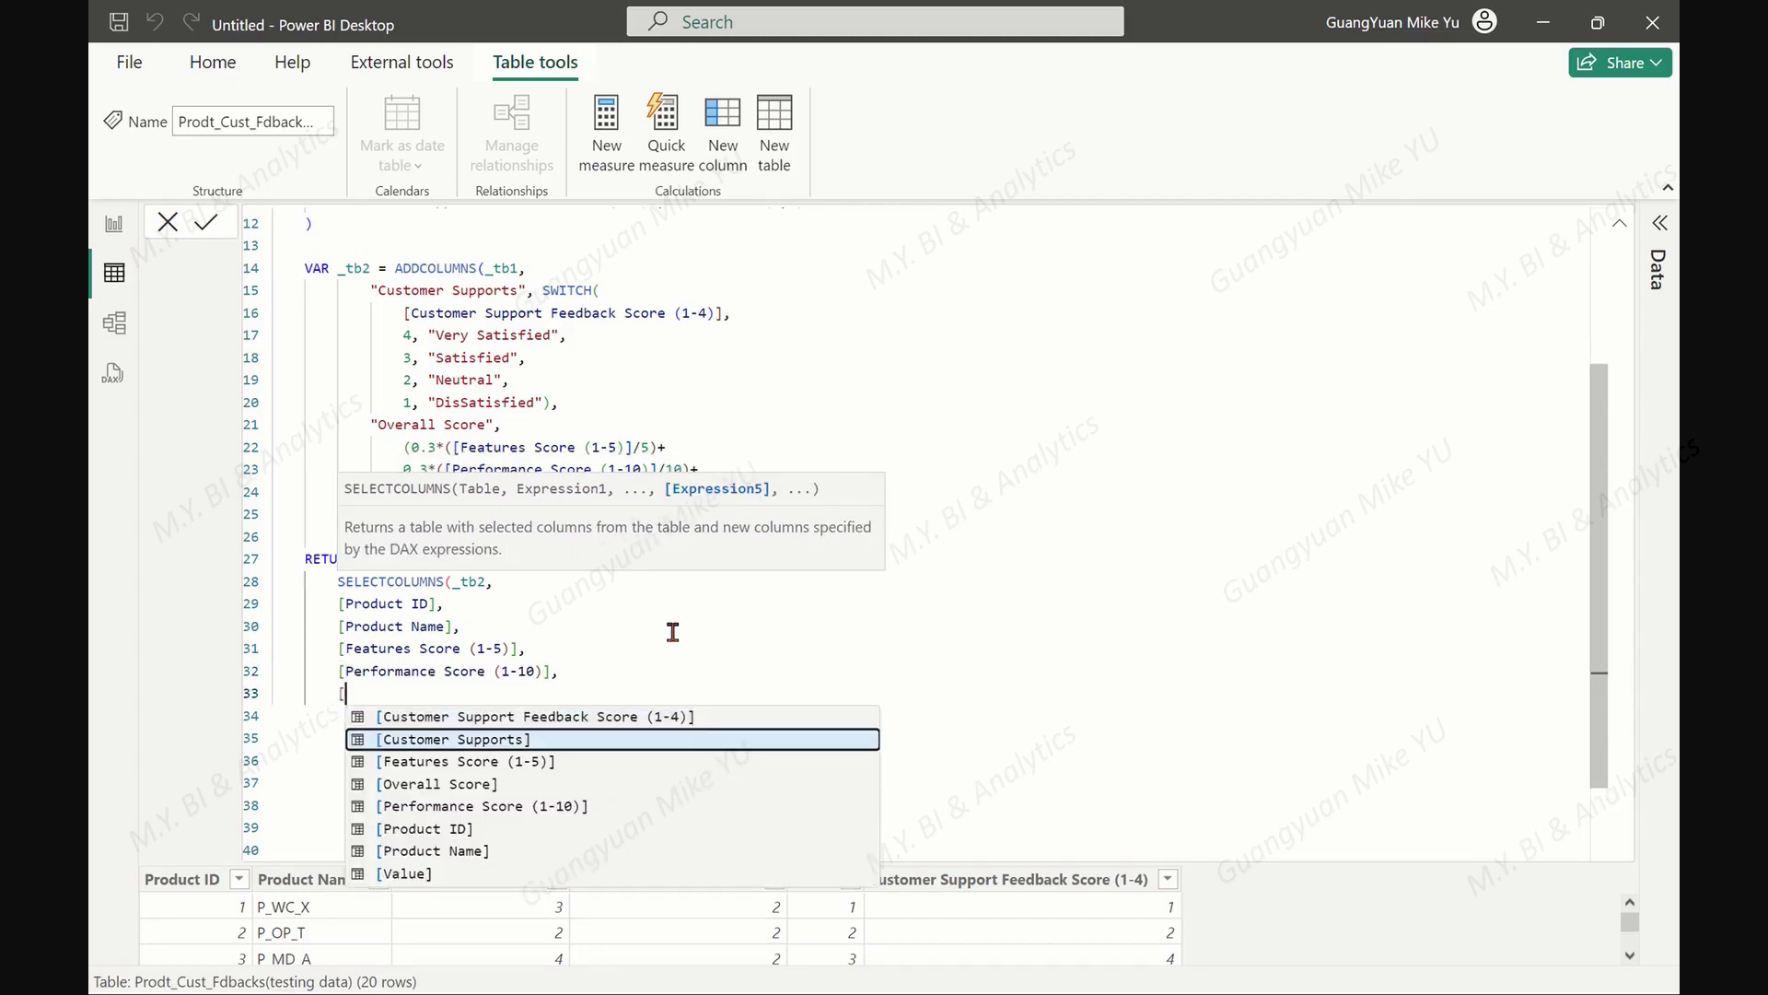
pyautogui.press('Tab')
pyautogui.write(',')
pyautogui.press('Return')
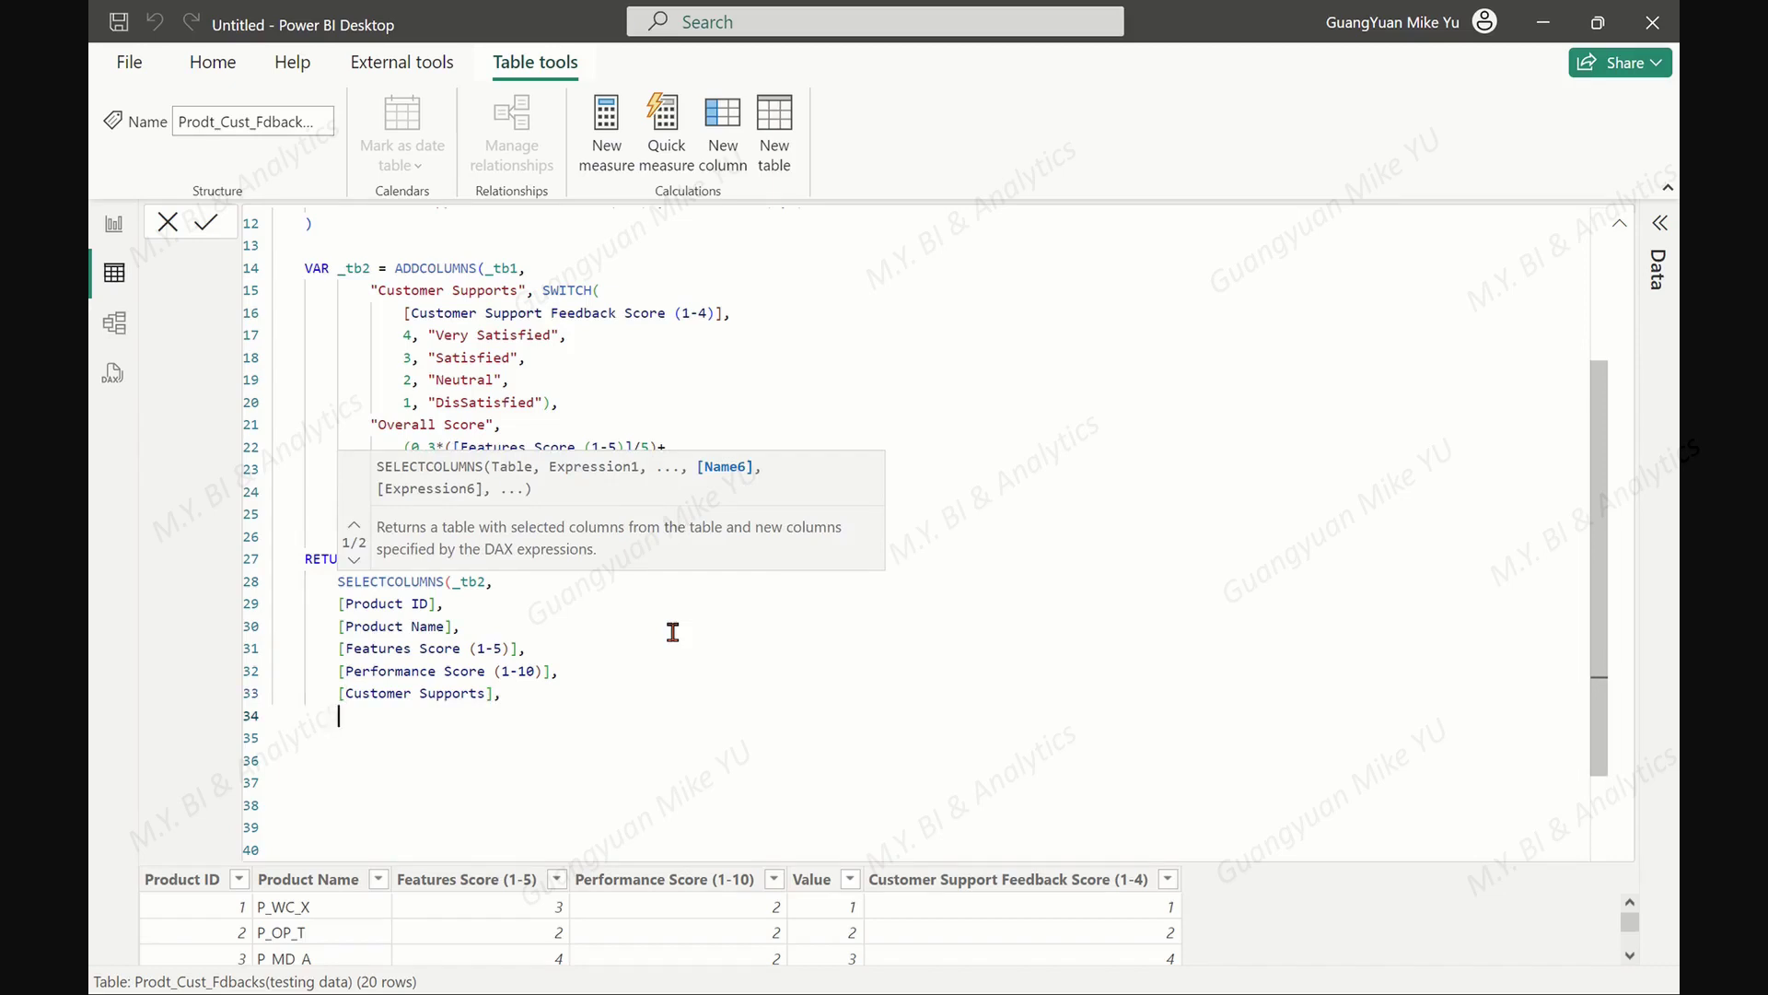
pyautogui.write('"Overall Summary", SWITCH(')
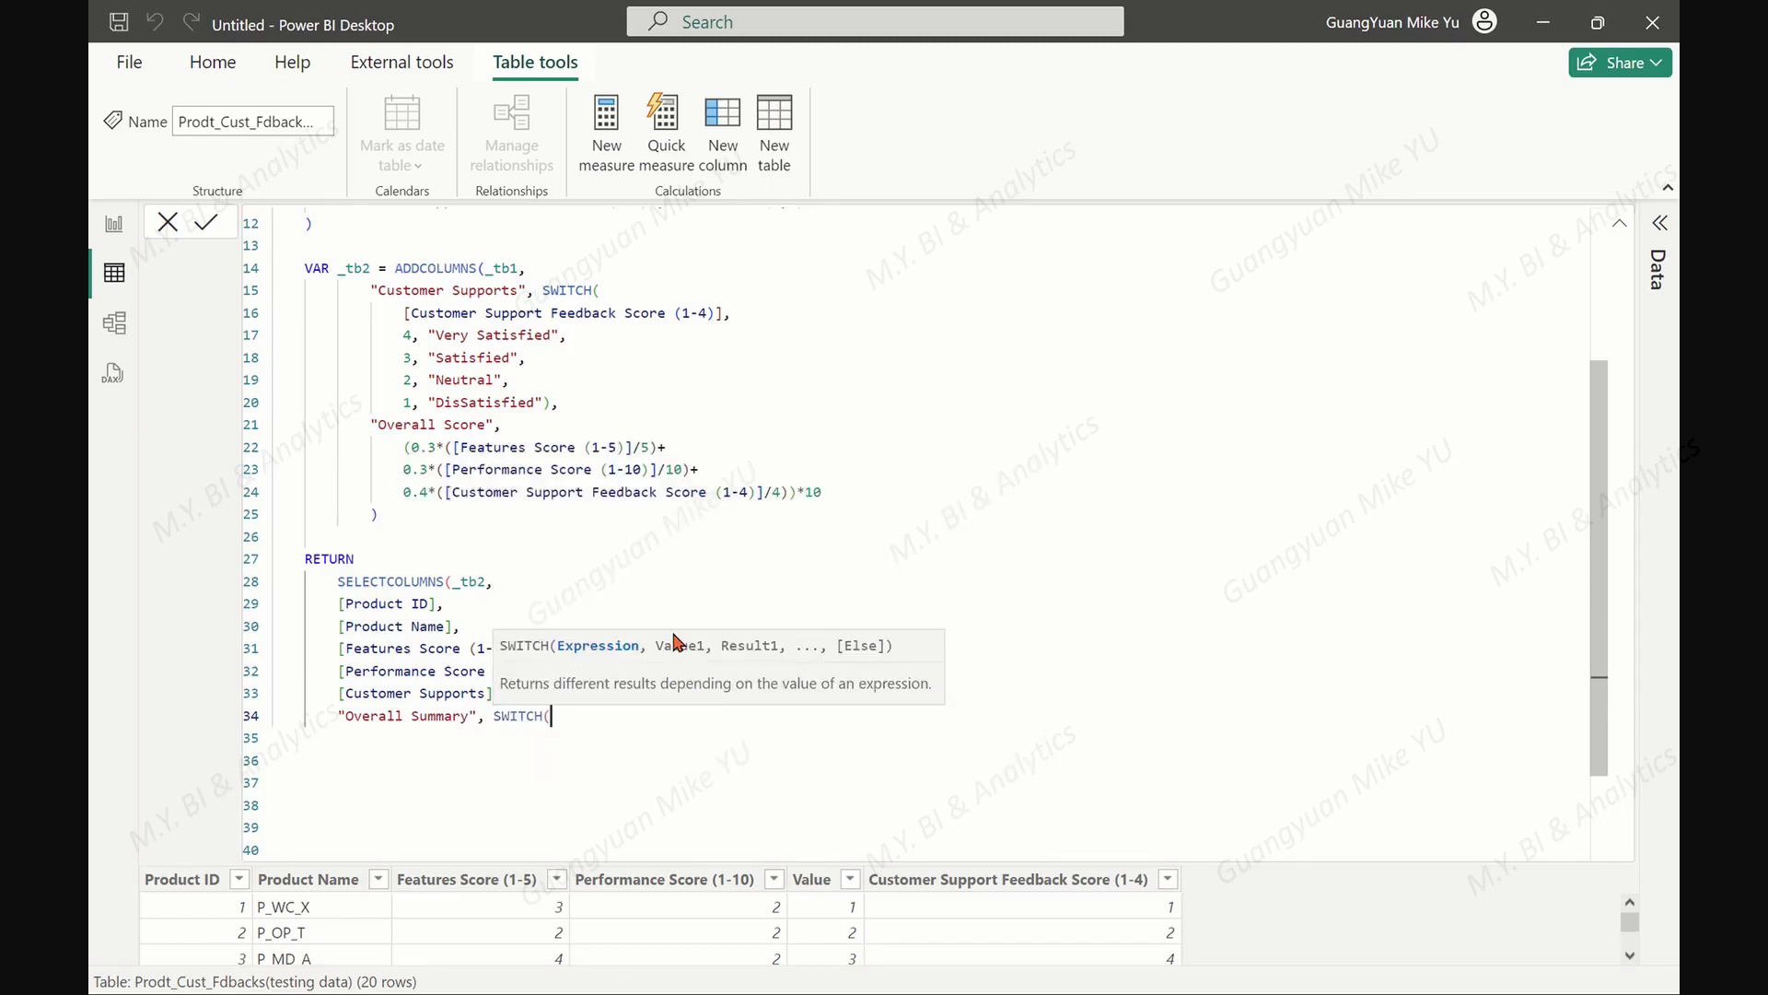
# Add SWITCH(TRUE()) conditions: Overall Score 8–10 Very Good, 6.5–8 Good, 4–6.5 Neutral, 0–4 Not Good
pyautogui.hotkey('shift', 'Return')
pyautogui.write('TRUE(),')
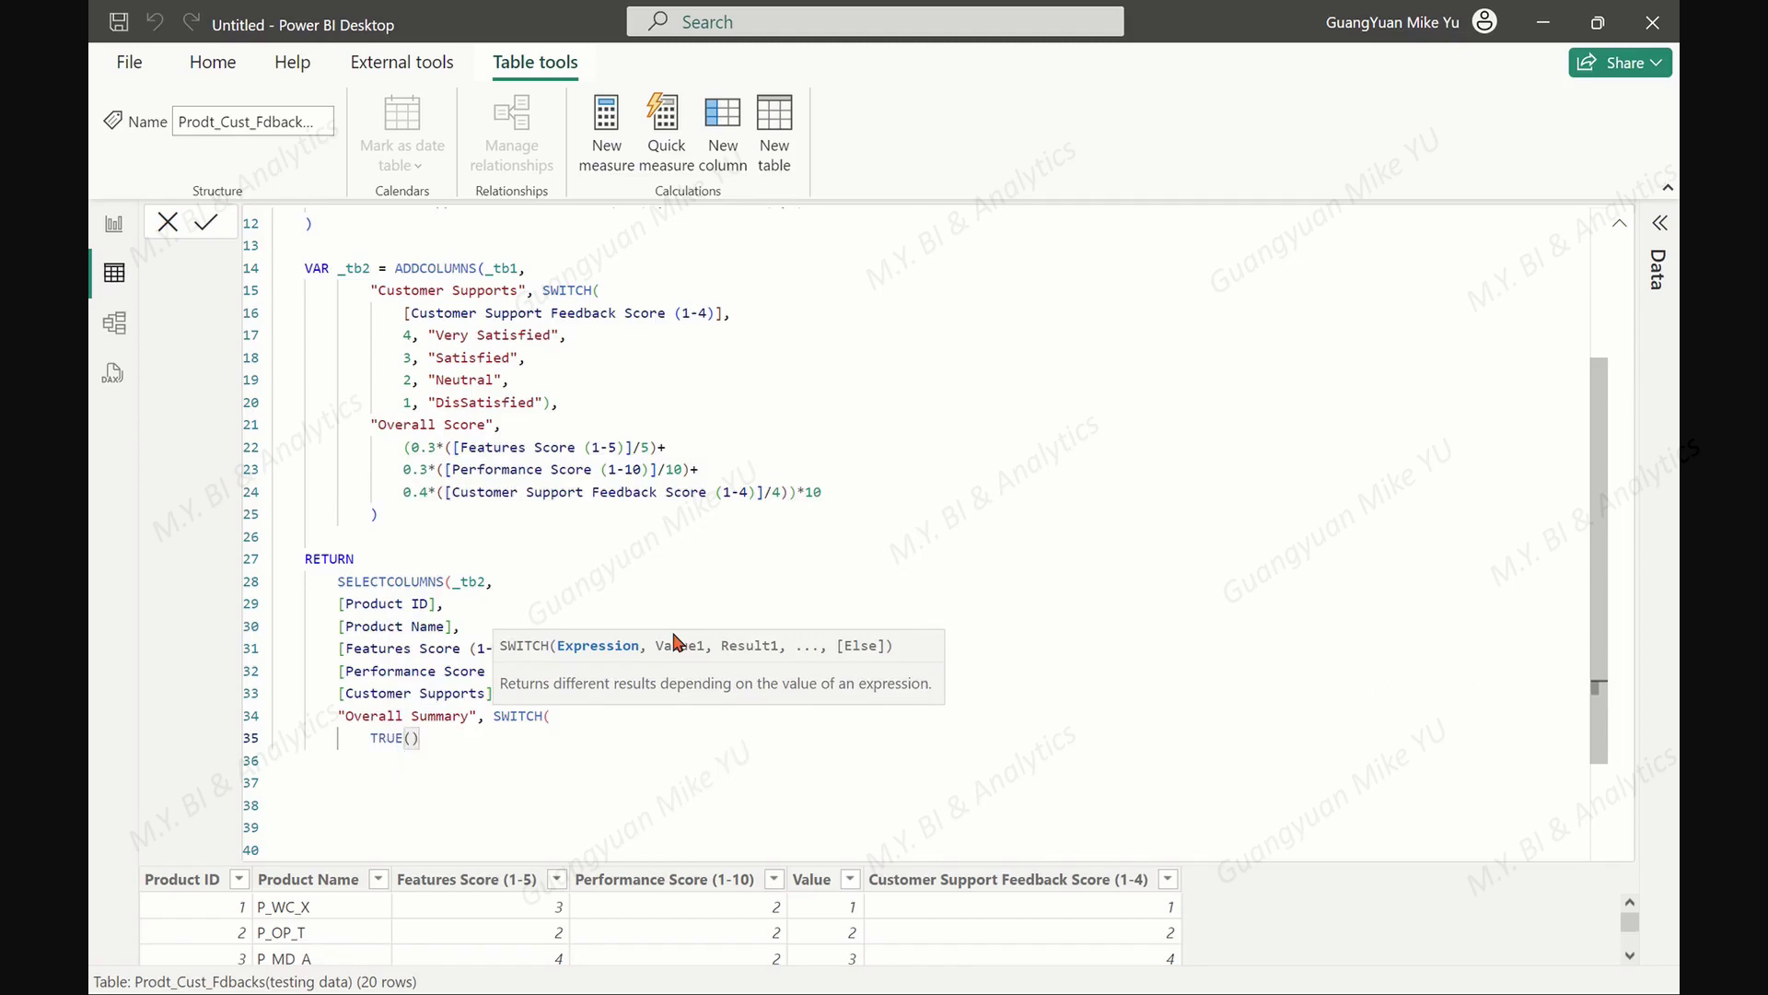
pyautogui.hotkey('shift', 'Return')
pyautogui.write('AND')
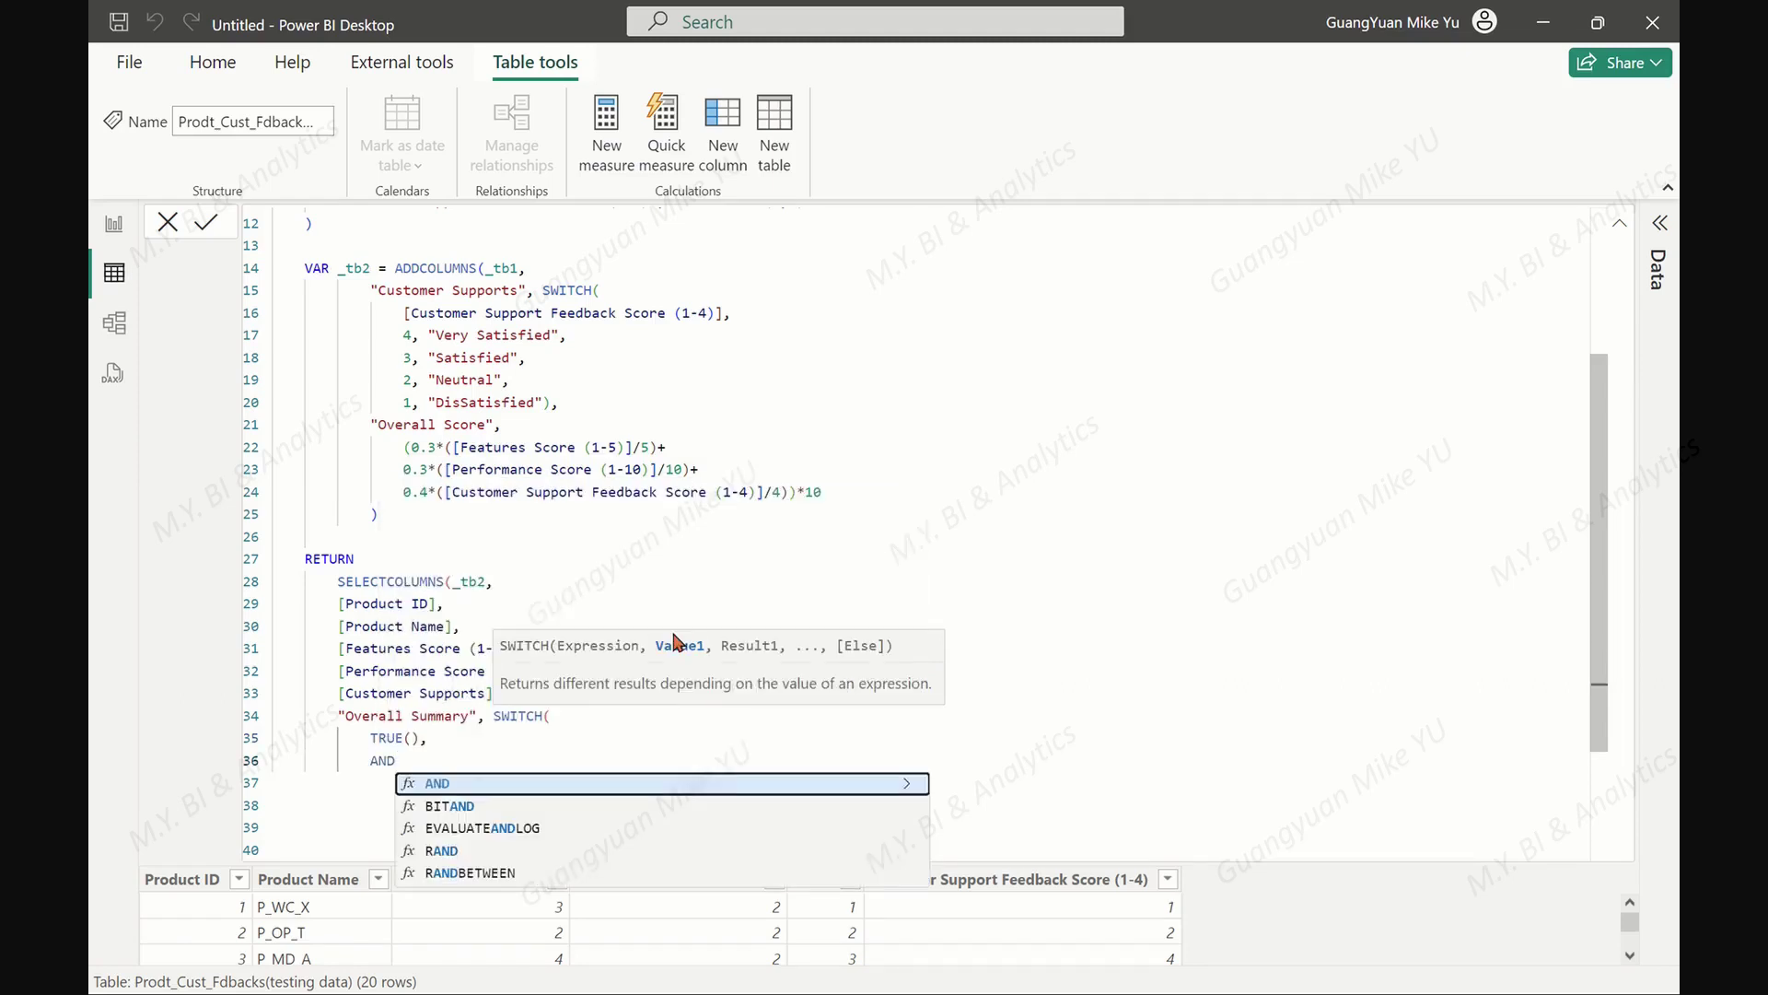
pyautogui.write('([Overall Score]>8,')
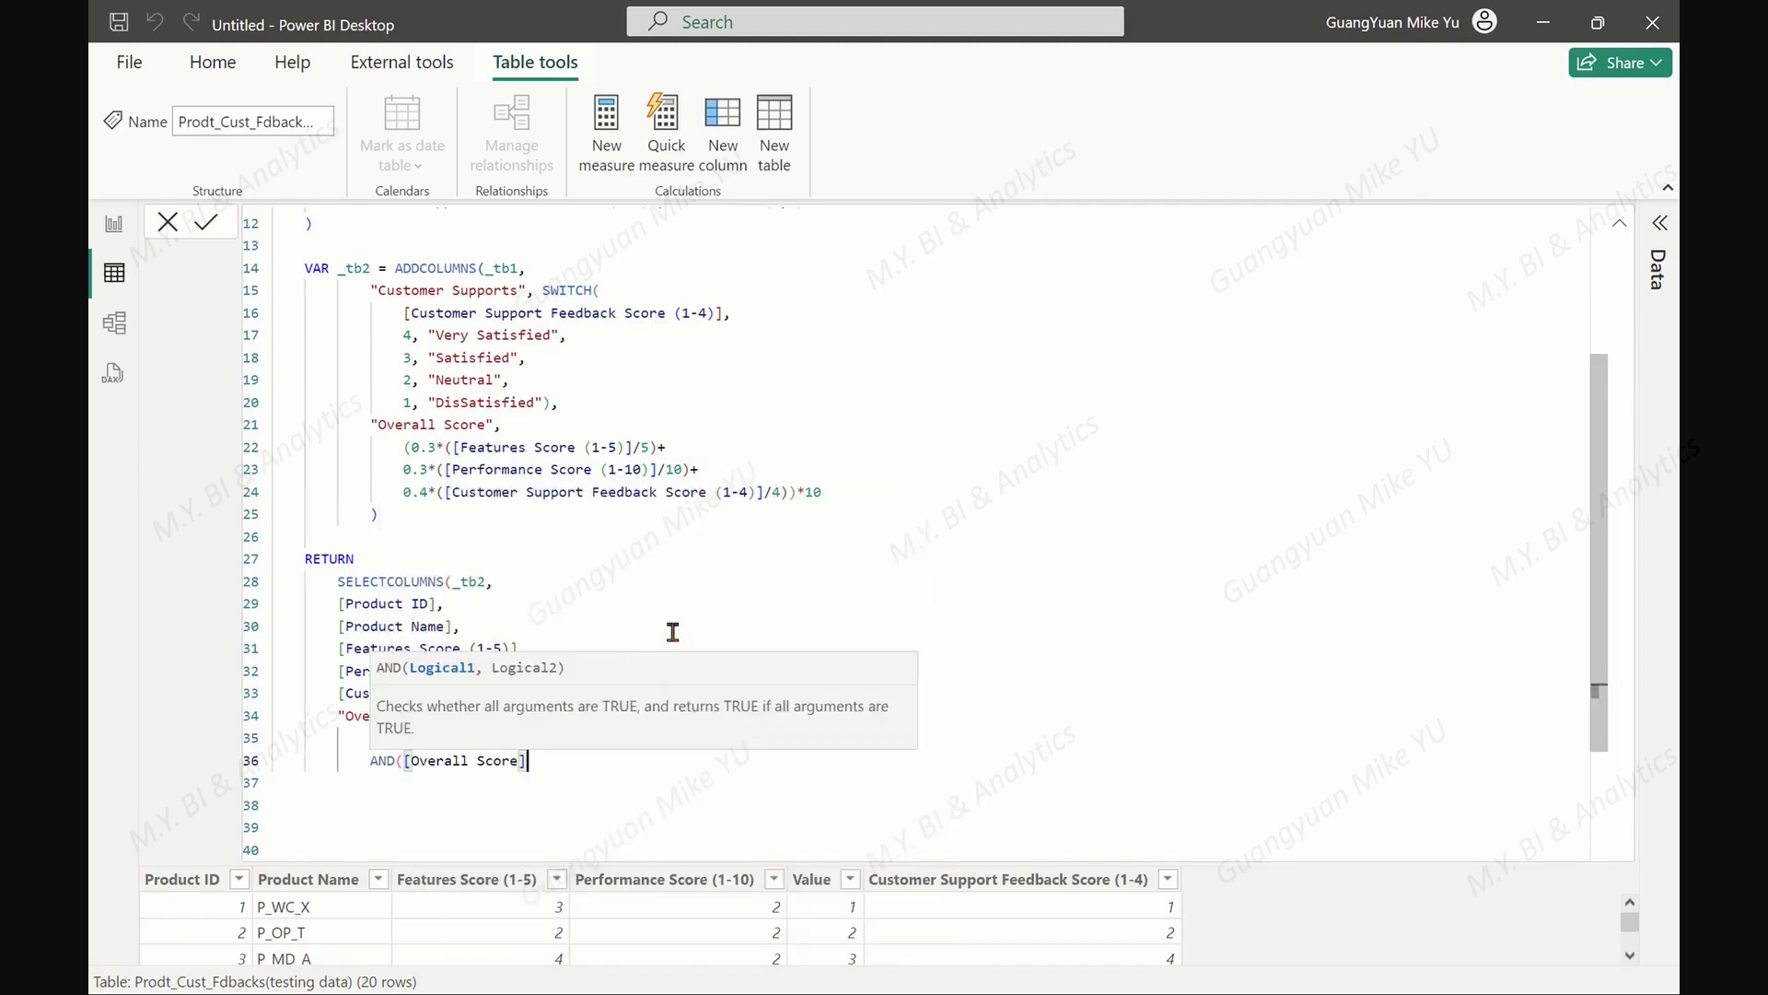
pyautogui.write('[')
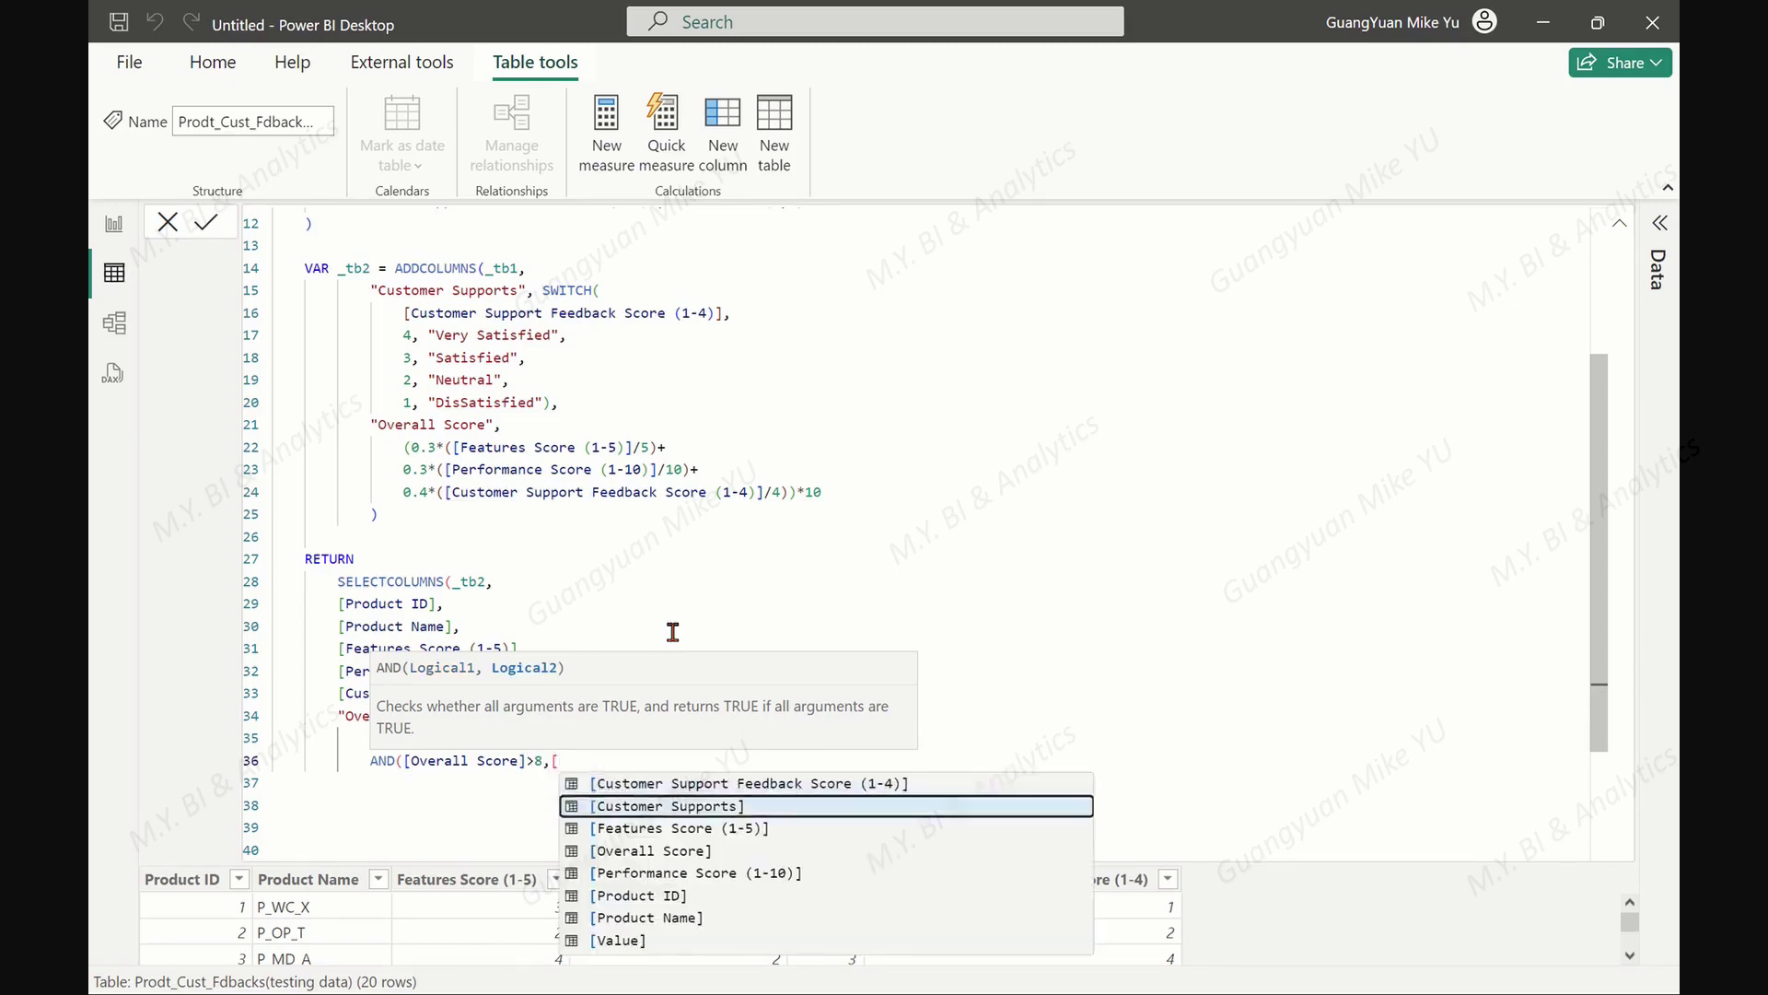
pyautogui.write('Overall Score]<=10), "Very Good",')
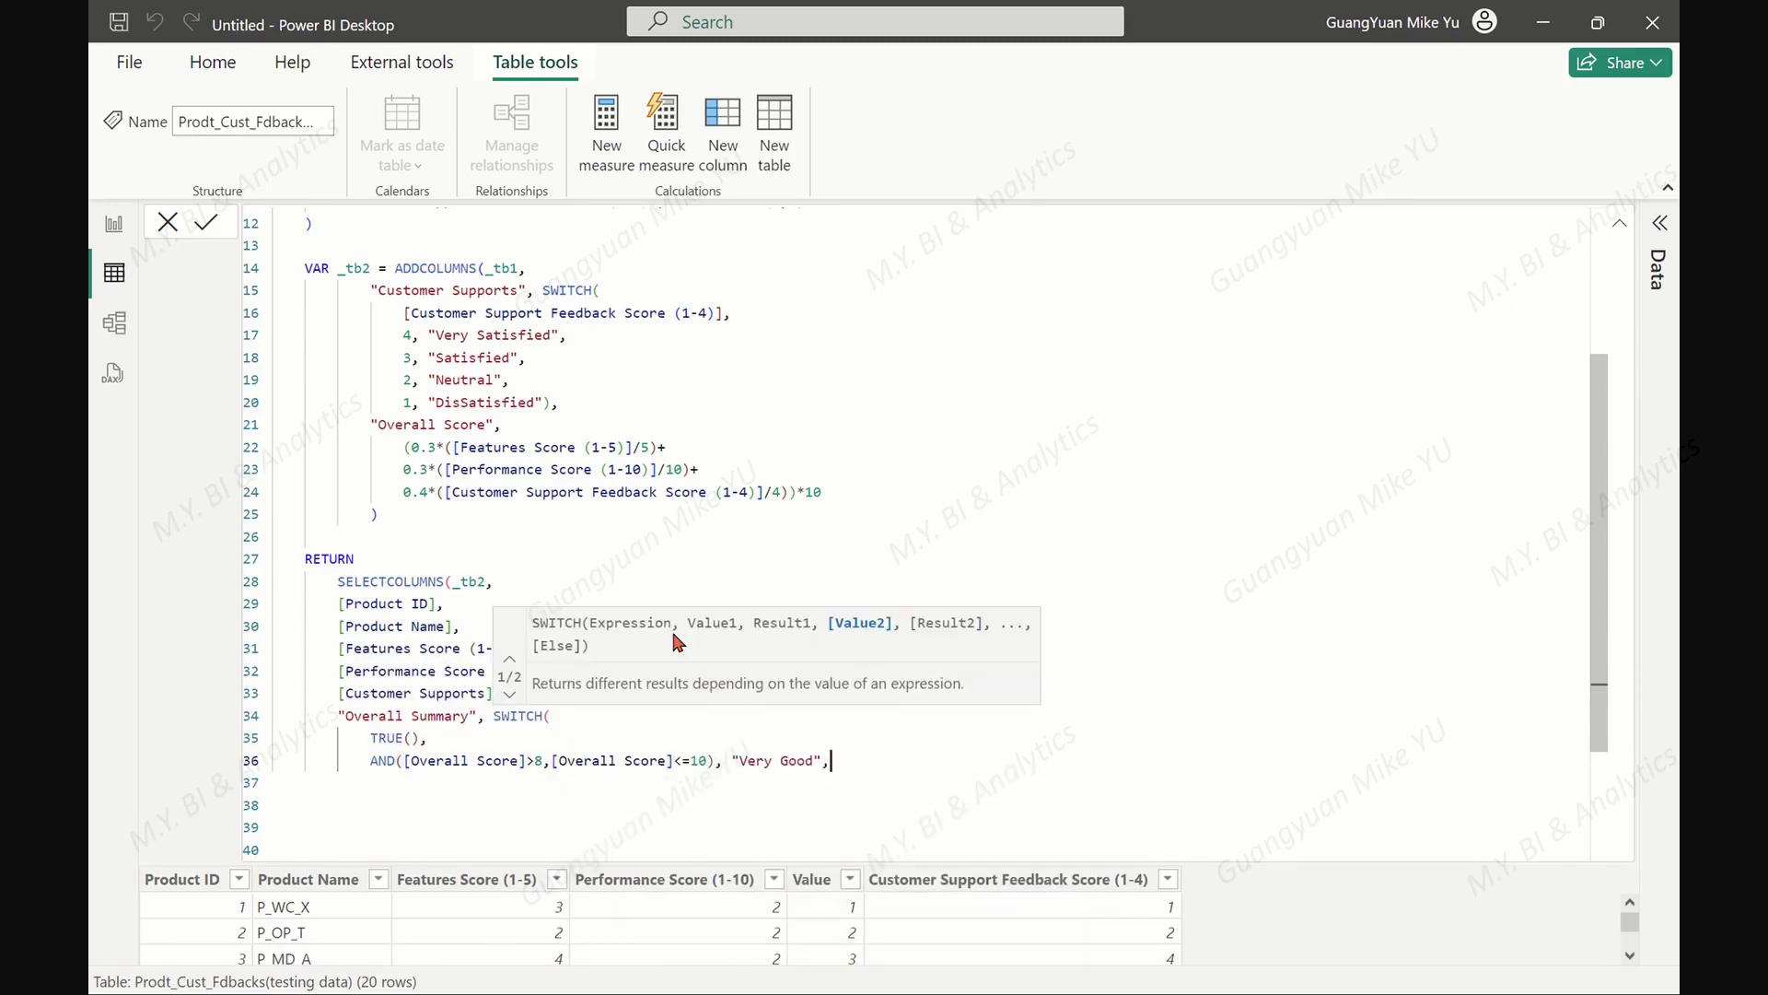
pyautogui.press('Return')
pyautogui.write('AND([Overall Score]')
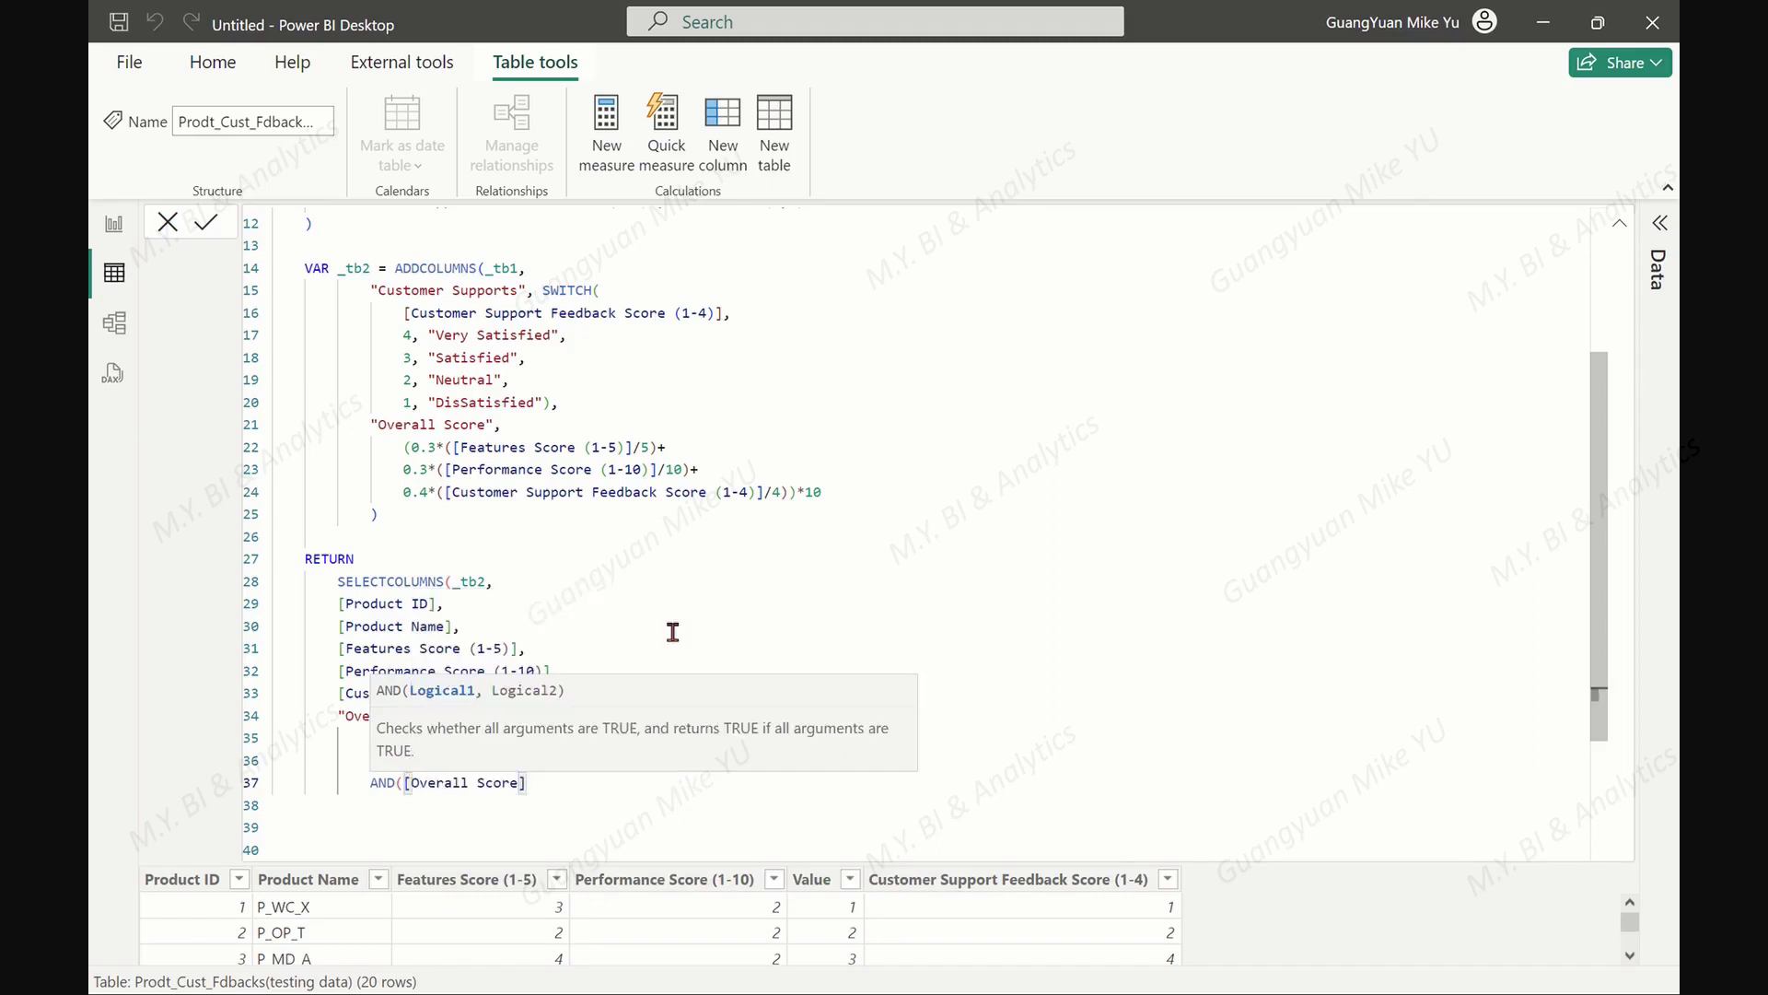
pyautogui.write('>6.5,[')
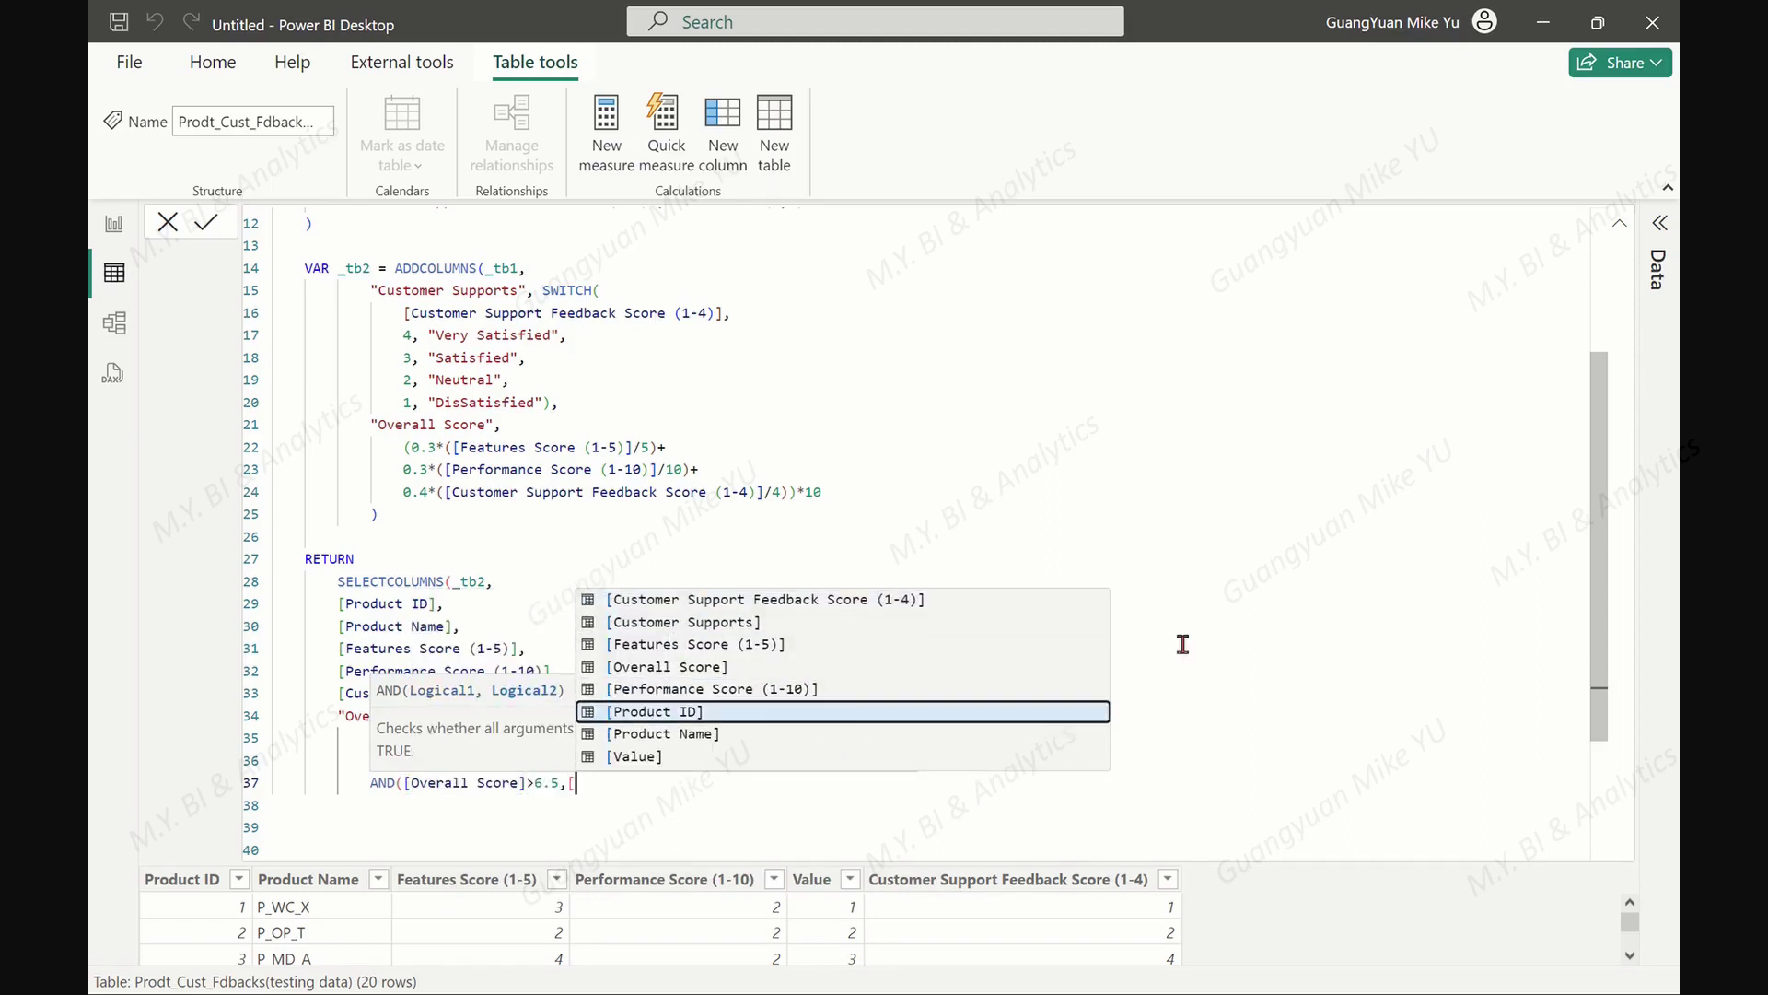
pyautogui.write('Overall Score]<=8), "Good",')
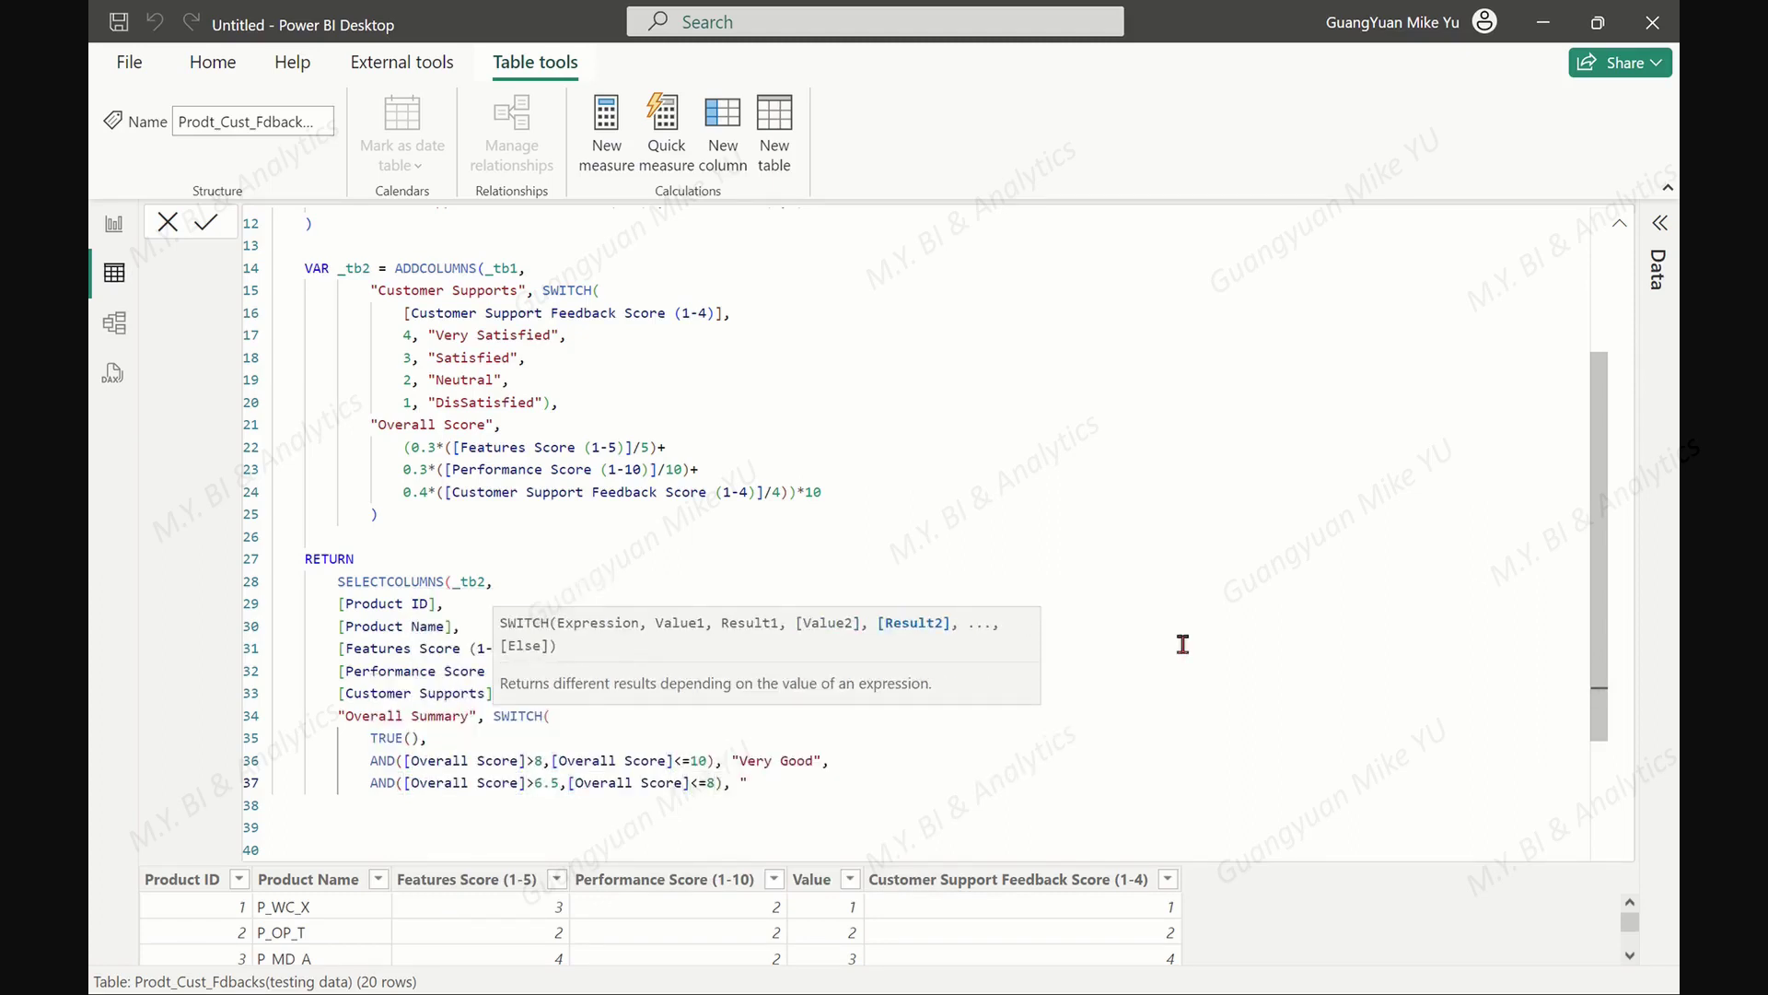
pyautogui.press('Return')
pyautogui.write('AND([Overall Score]>')
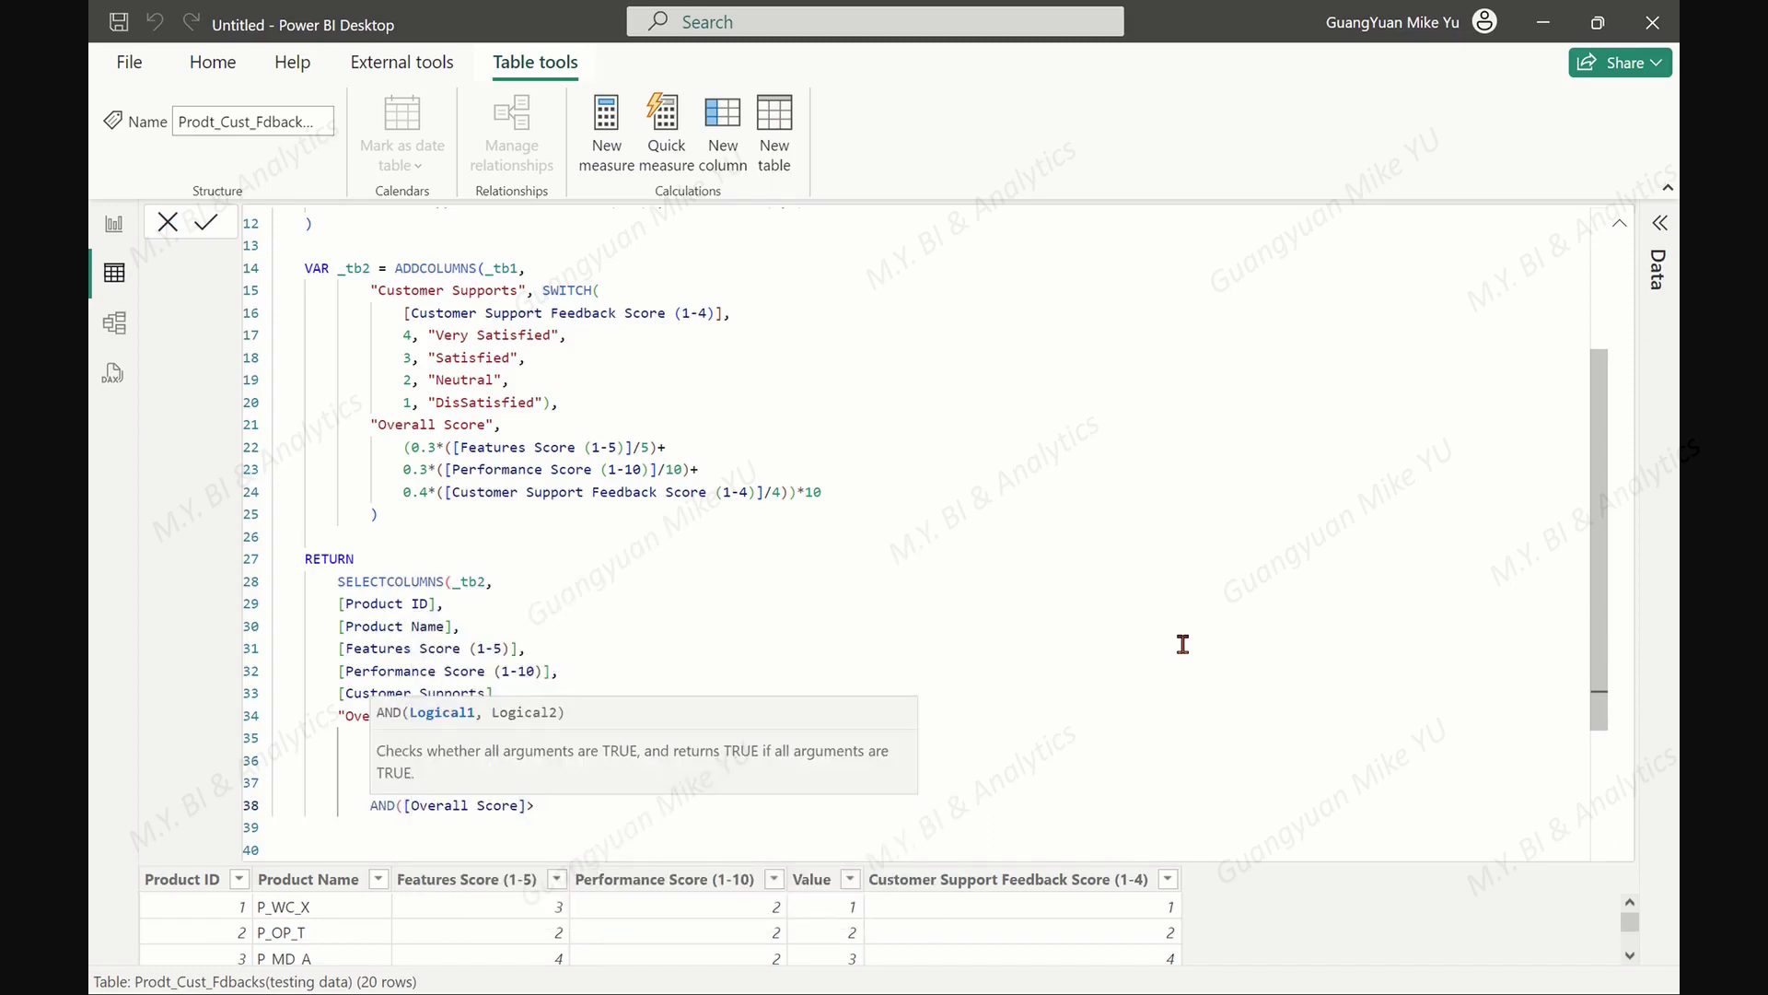
pyautogui.write('4,[Overall Score]<=6.5), "Neutral",')
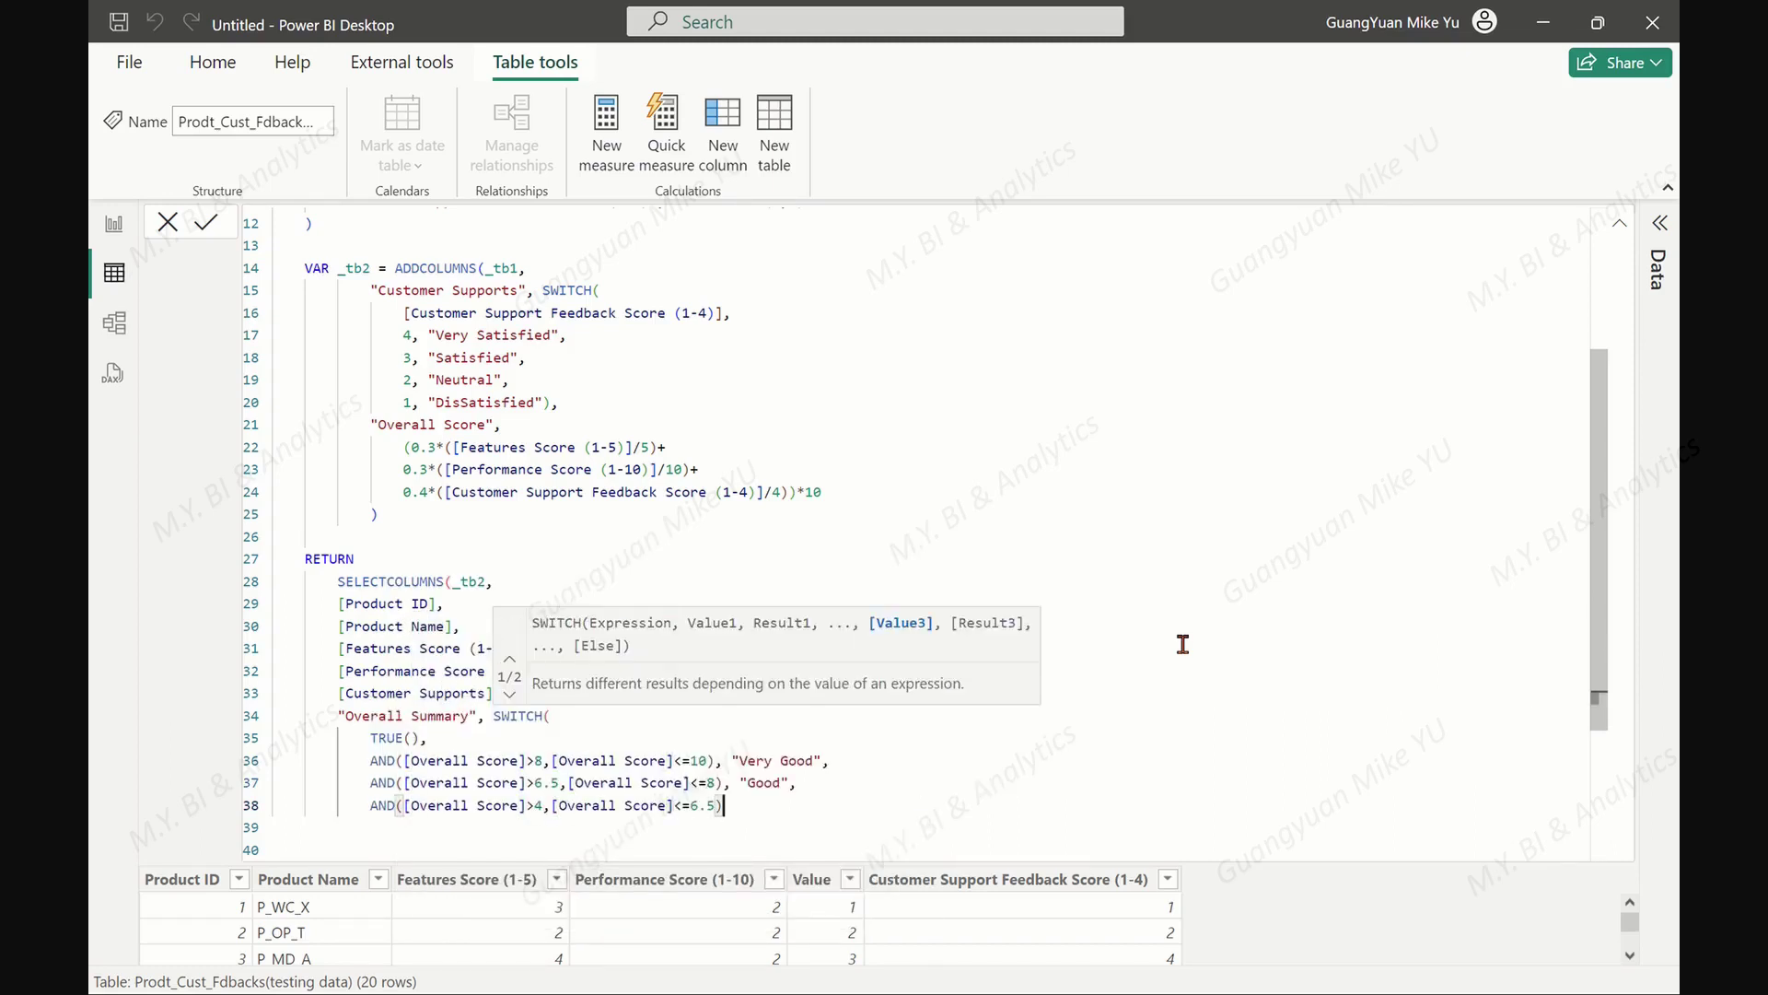
pyautogui.press('Return')
pyautogui.write('AND(')
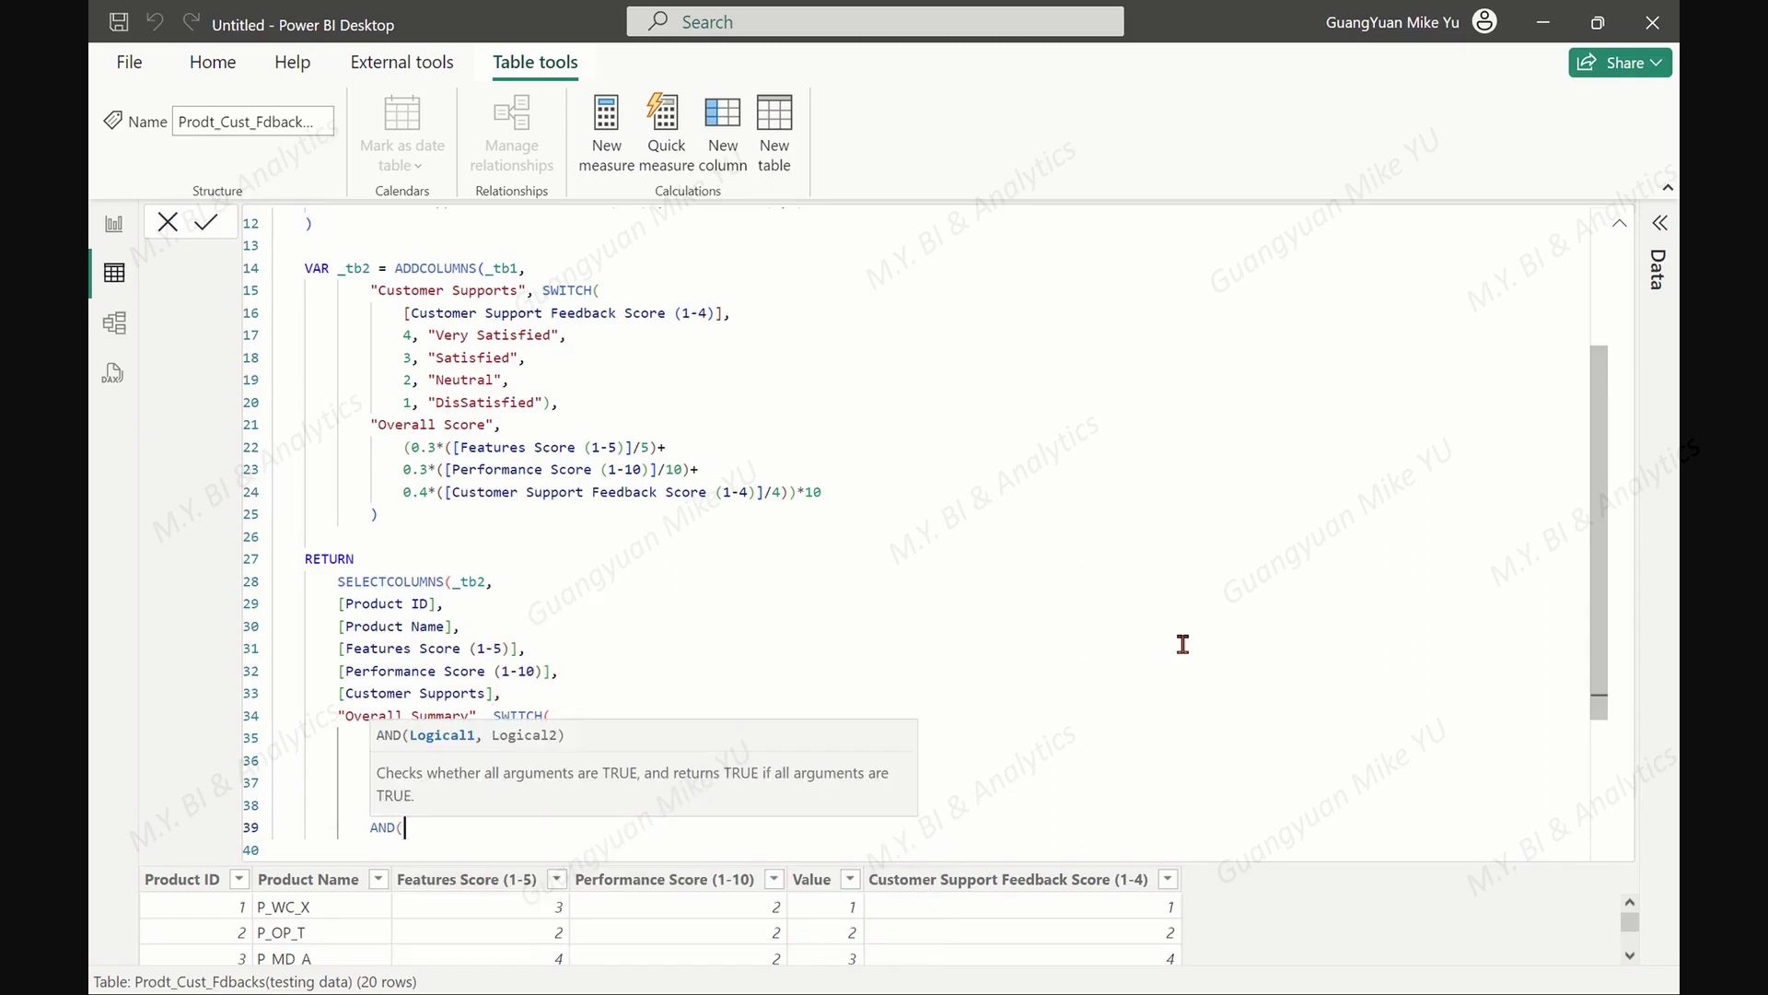
pyautogui.write('[Overall Score]>0,[Overall Score]<=')
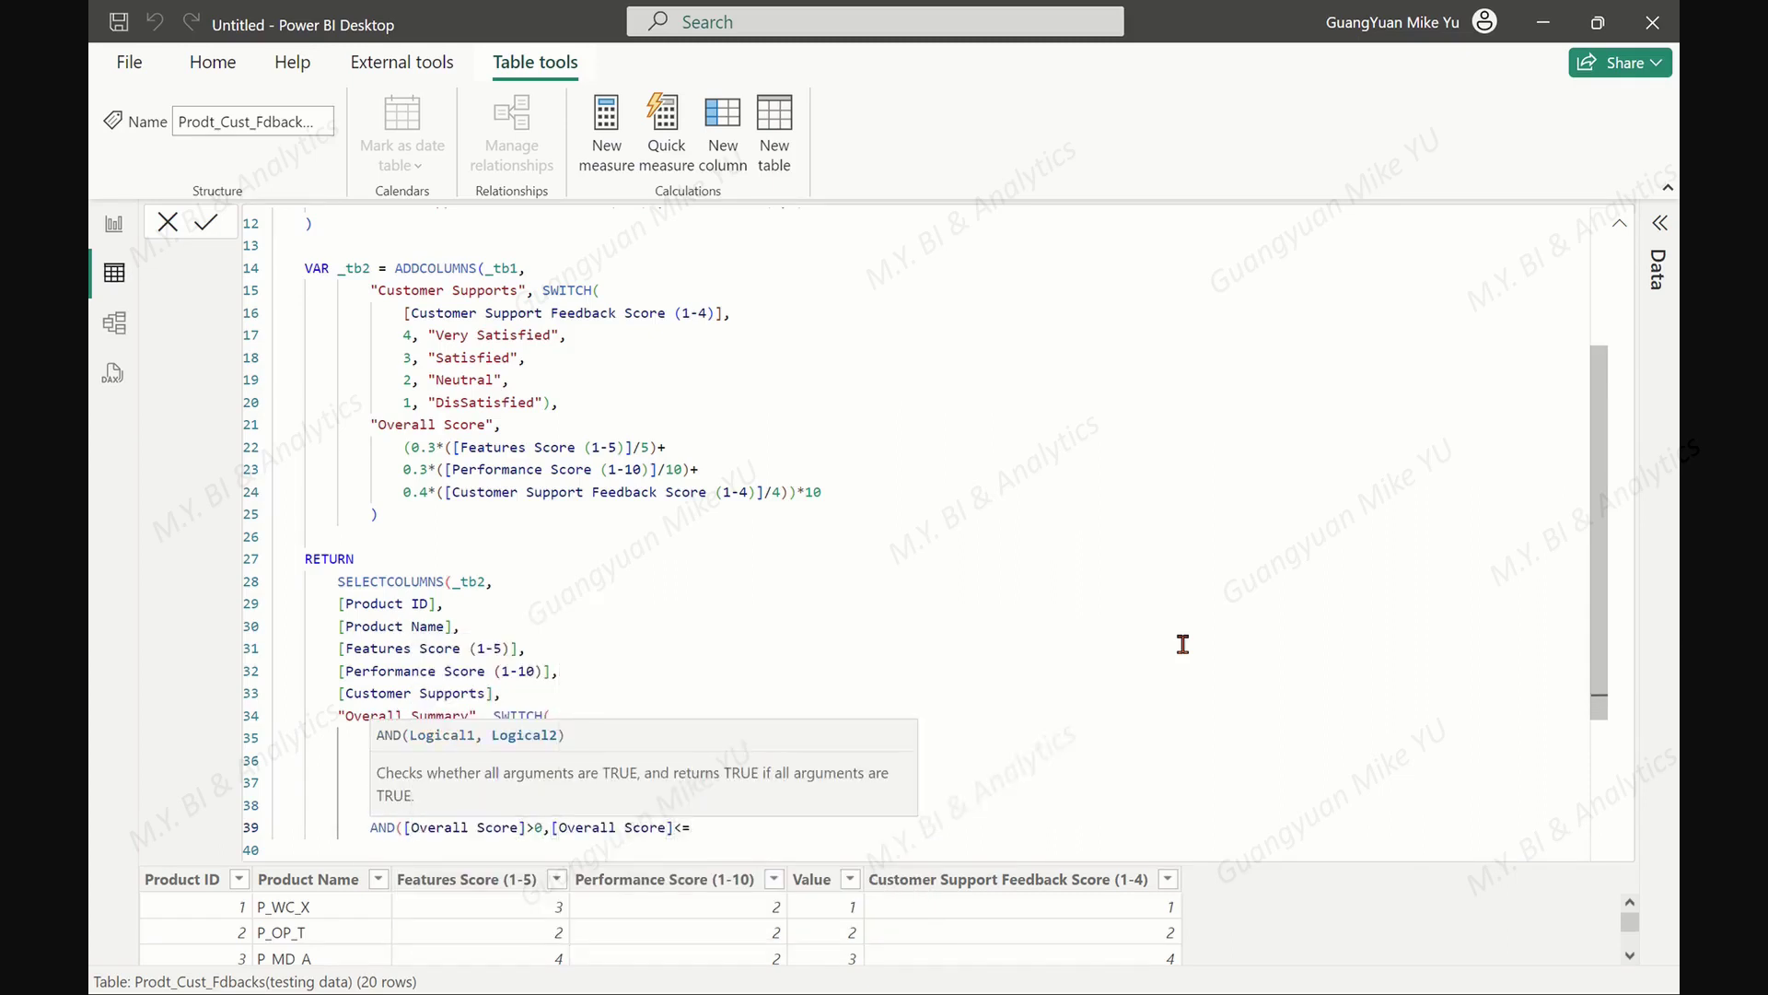
pyautogui.write('4), "Not Good",')
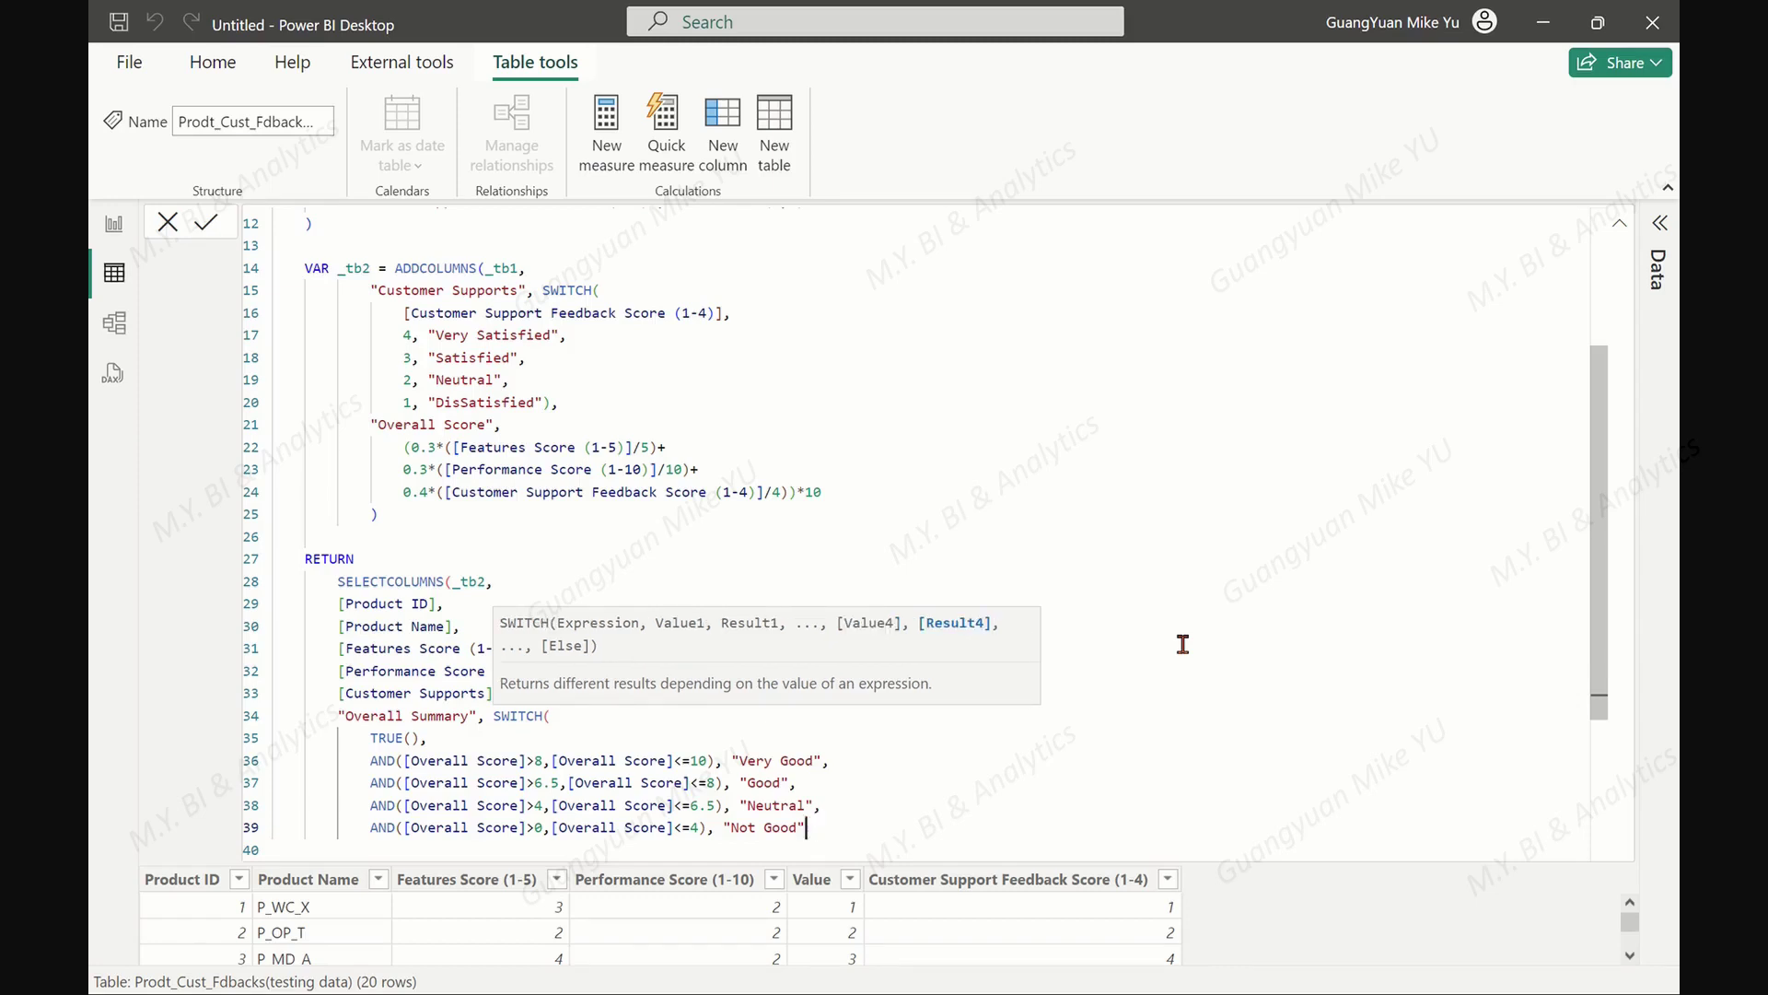
# Close the SWITCH and SELECTCOLUMNS parentheses and leave an empty line after the formula
pyautogui.press('Return')
pyautogui.write(')')
pyautogui.press('Return')
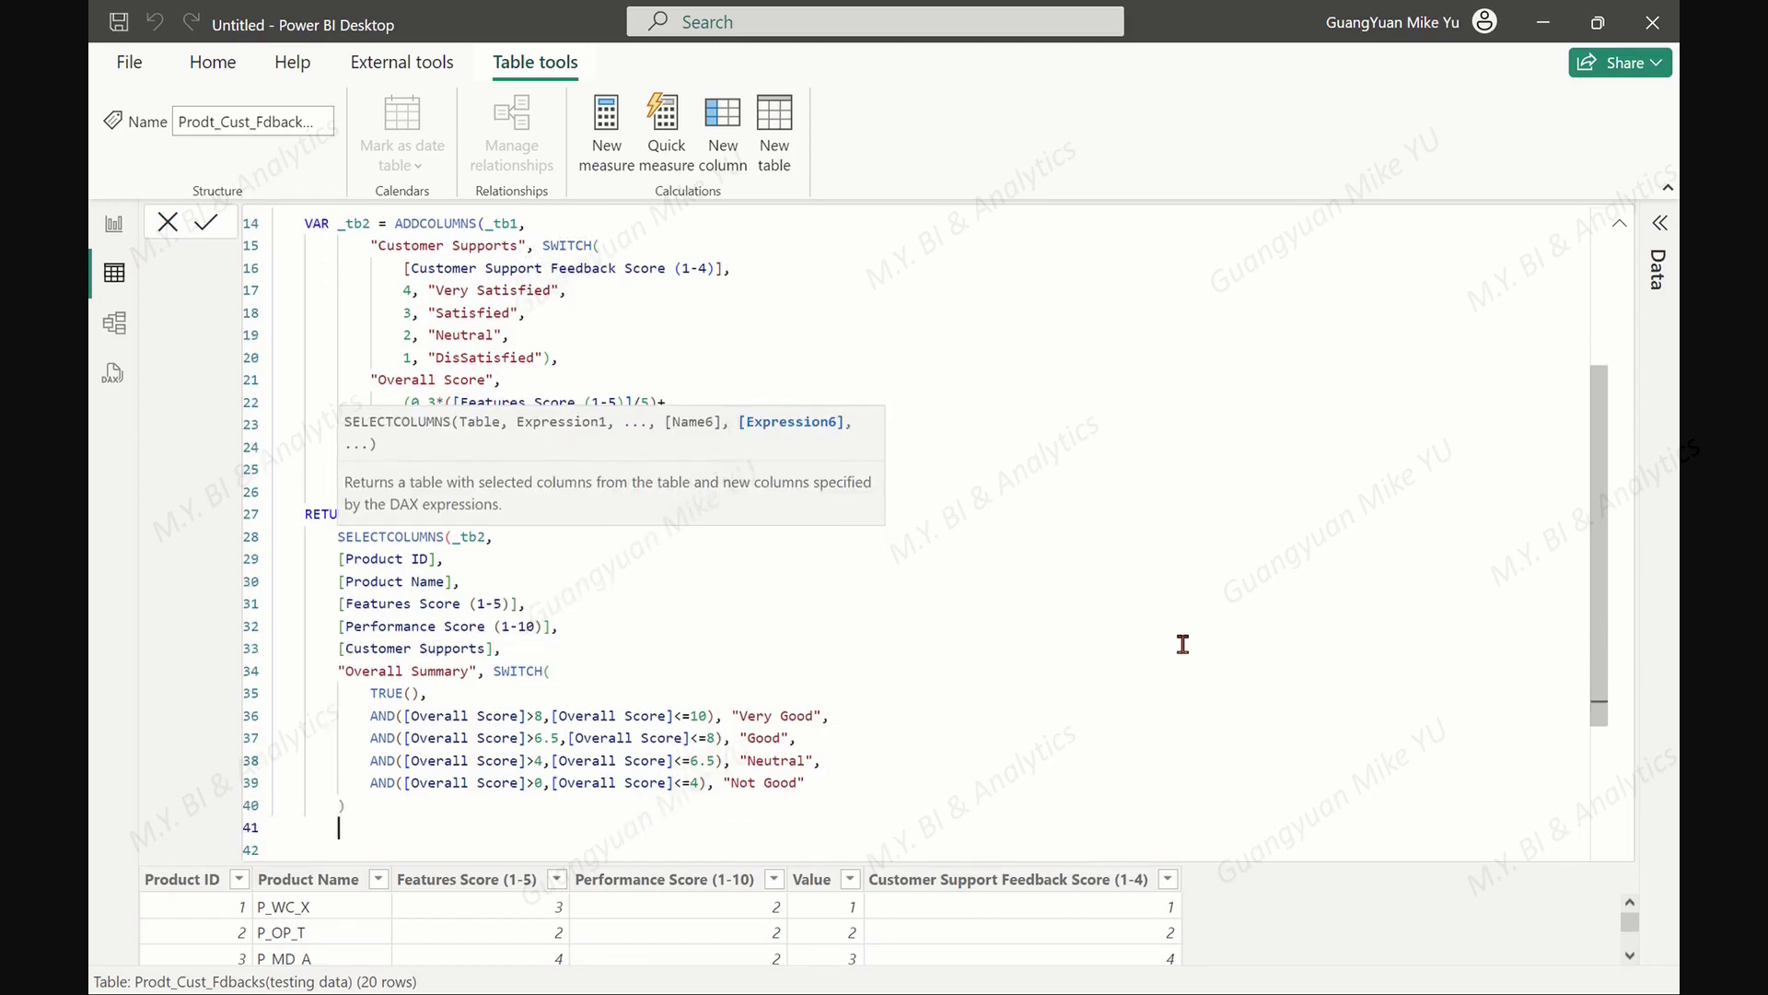
pyautogui.write(')')
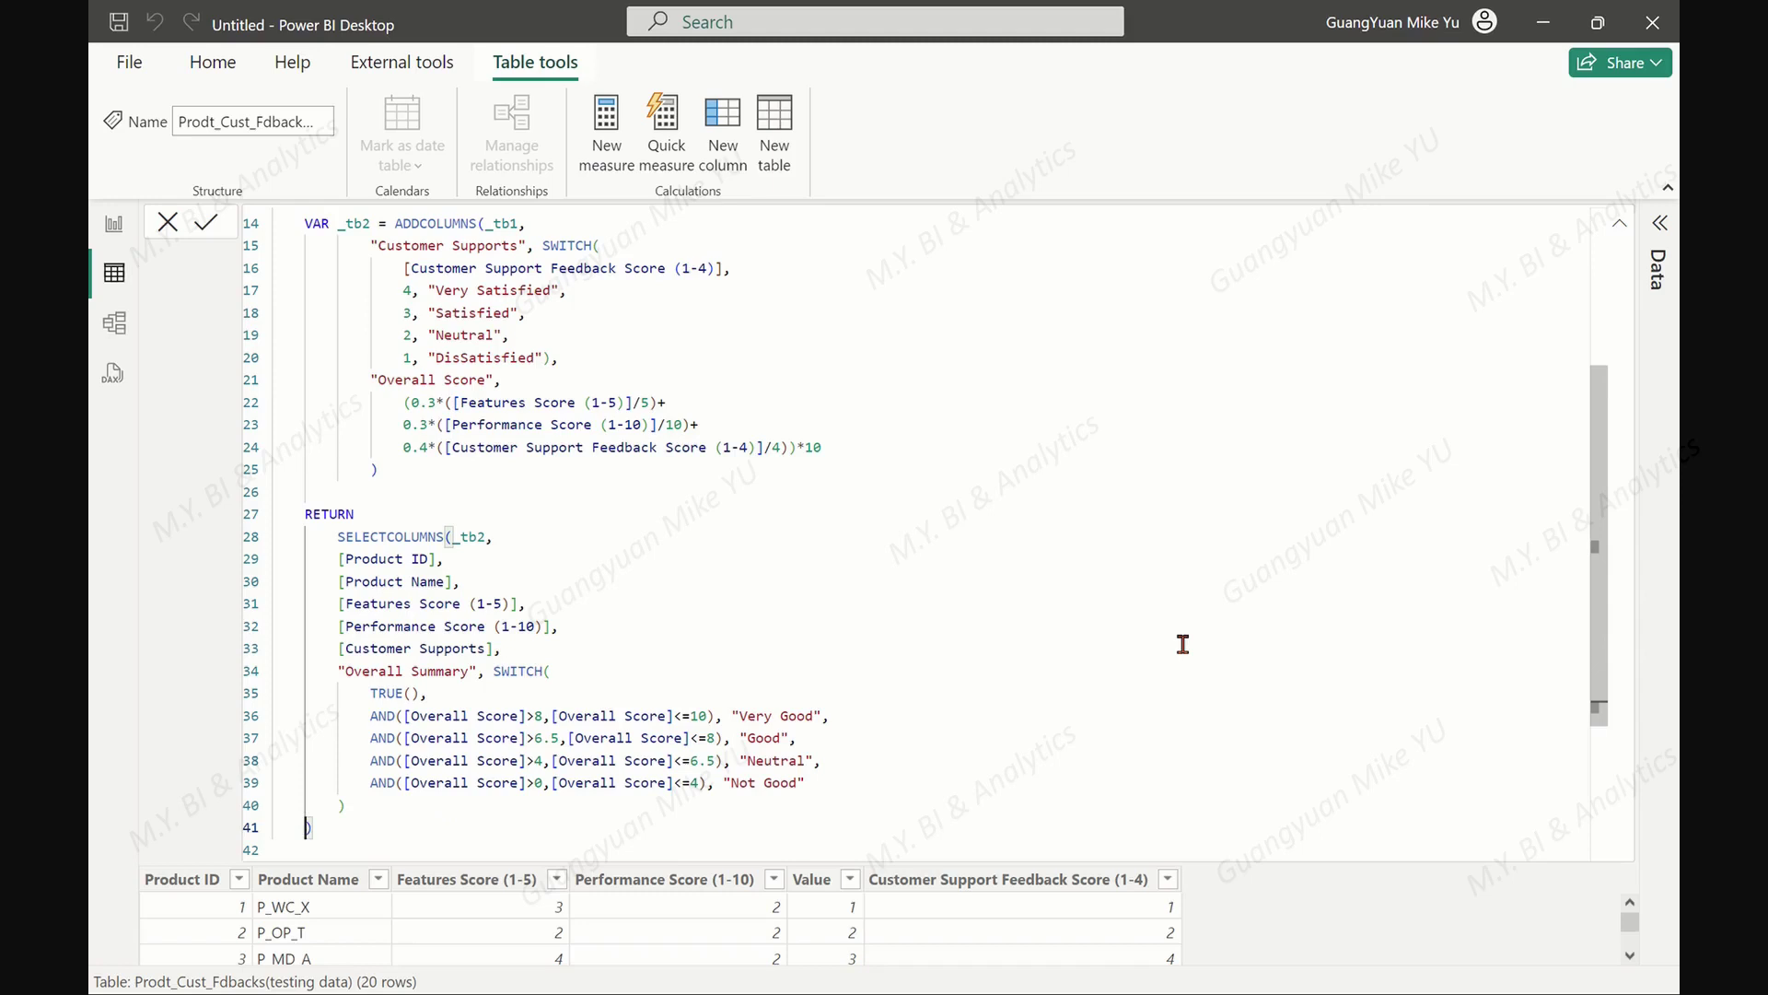
pyautogui.press('Up')
pyautogui.press('Right')
pyautogui.press('Right')
pyautogui.press('Right')
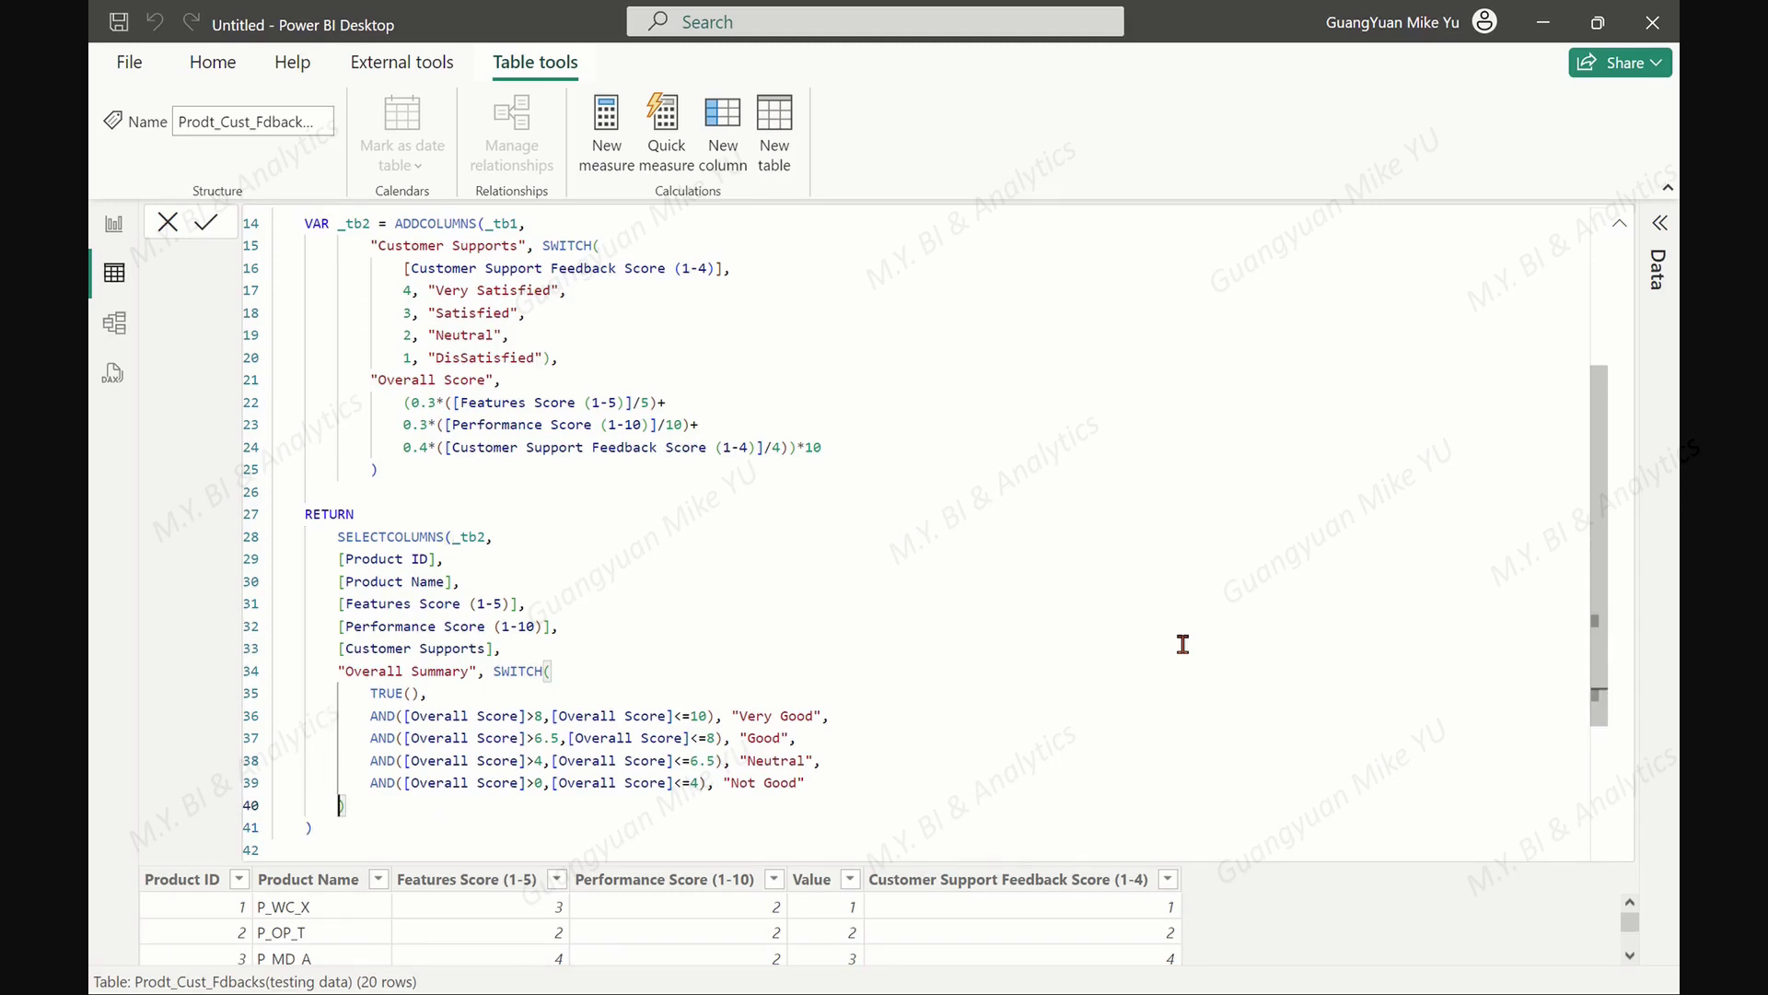
pyautogui.press('Down')
pyautogui.press('Return')
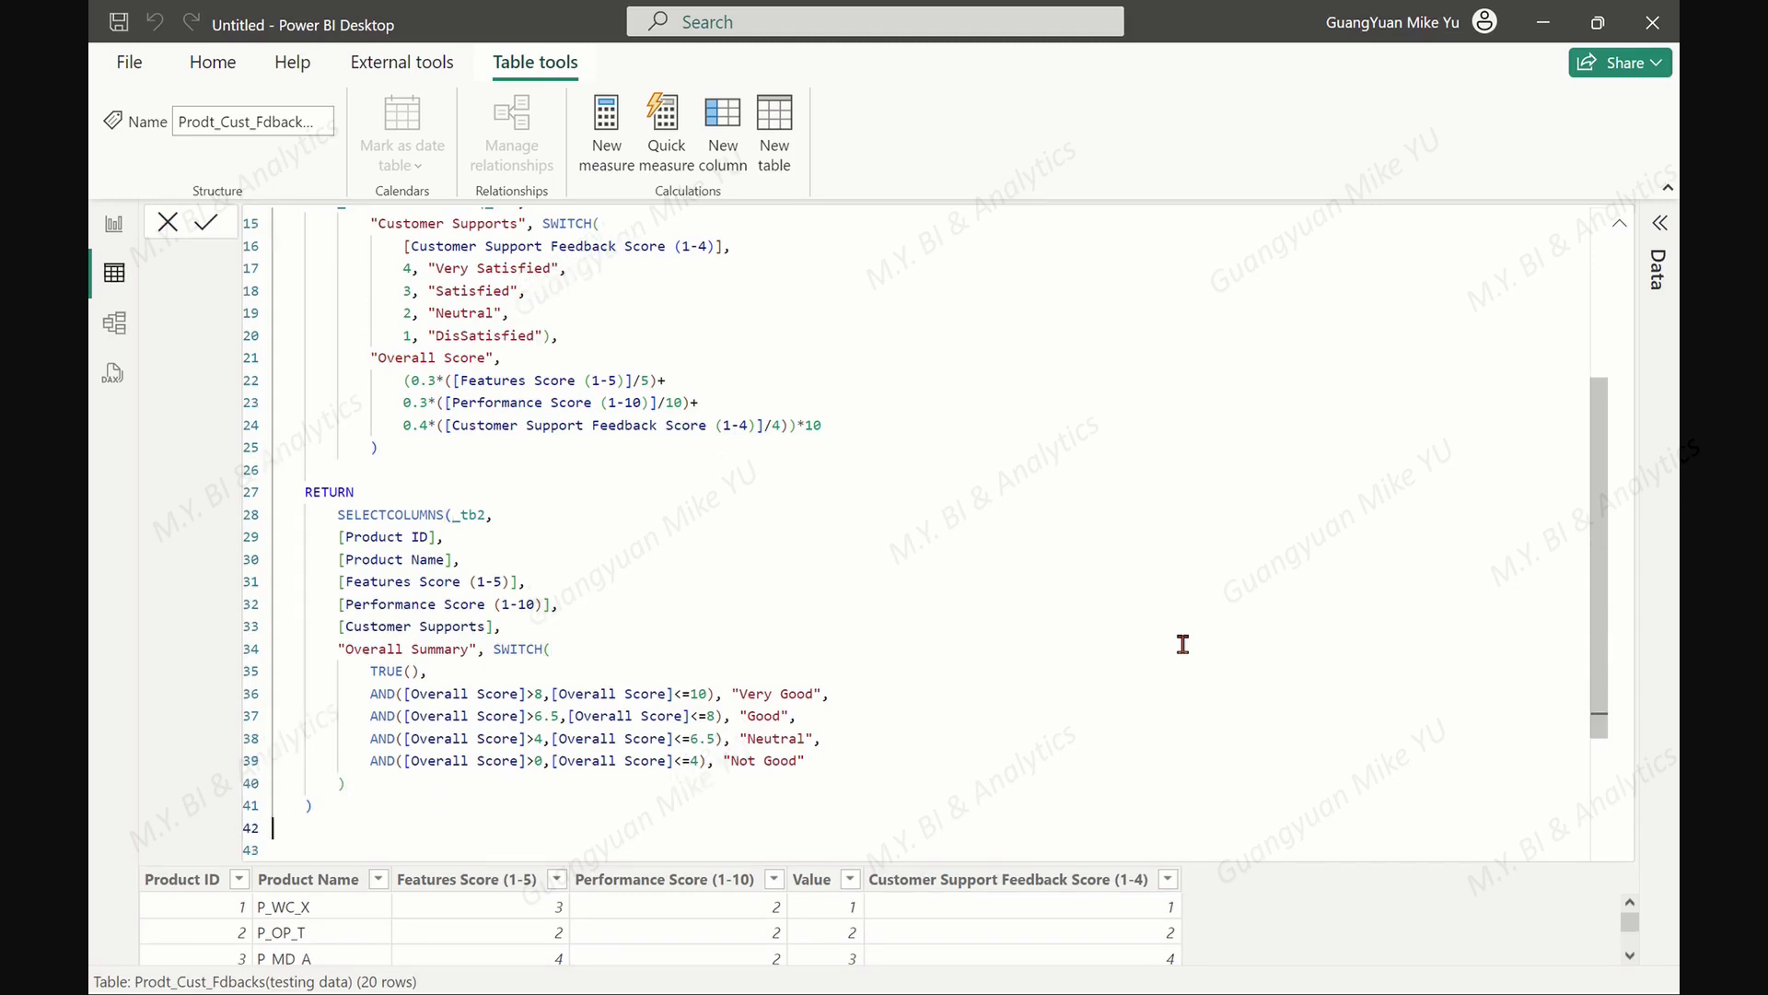
# Review the DAX and commit it, giving the 20-product table Customer Supports and Overall Summary columns
pyautogui.moveTo(1602, 509); pyautogui.dragTo(1594, 348)
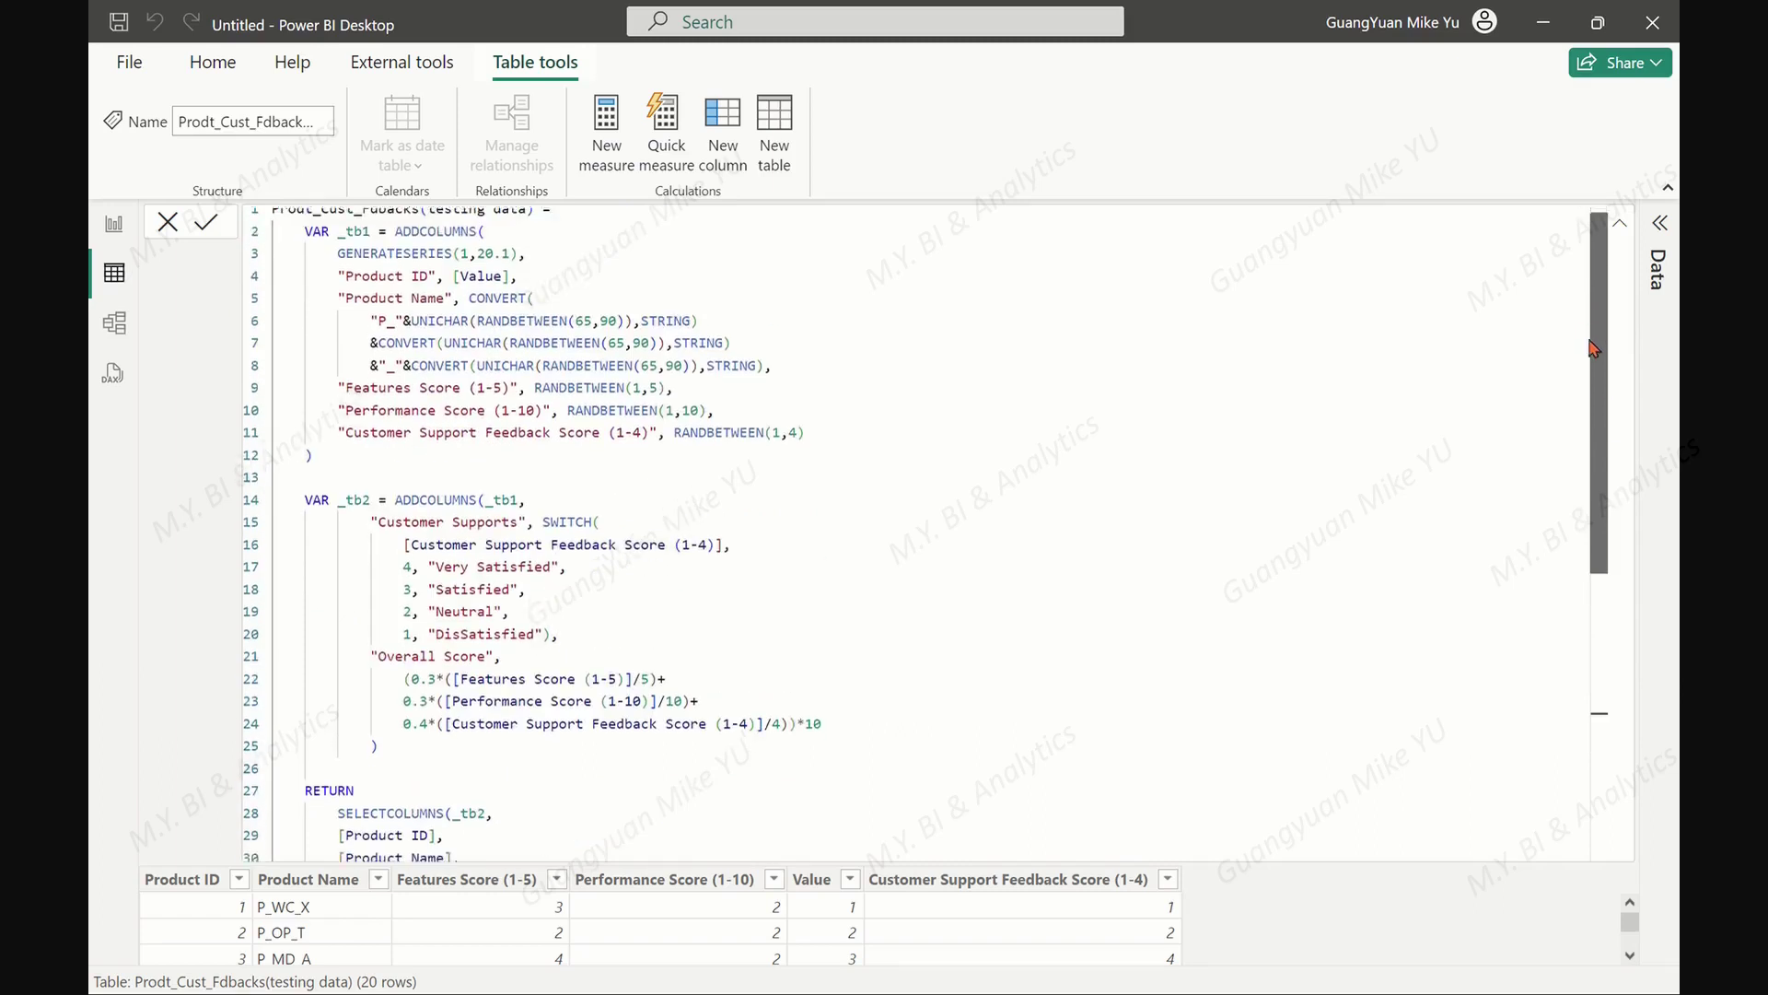
pyautogui.scroll(-5, 1595, 349)
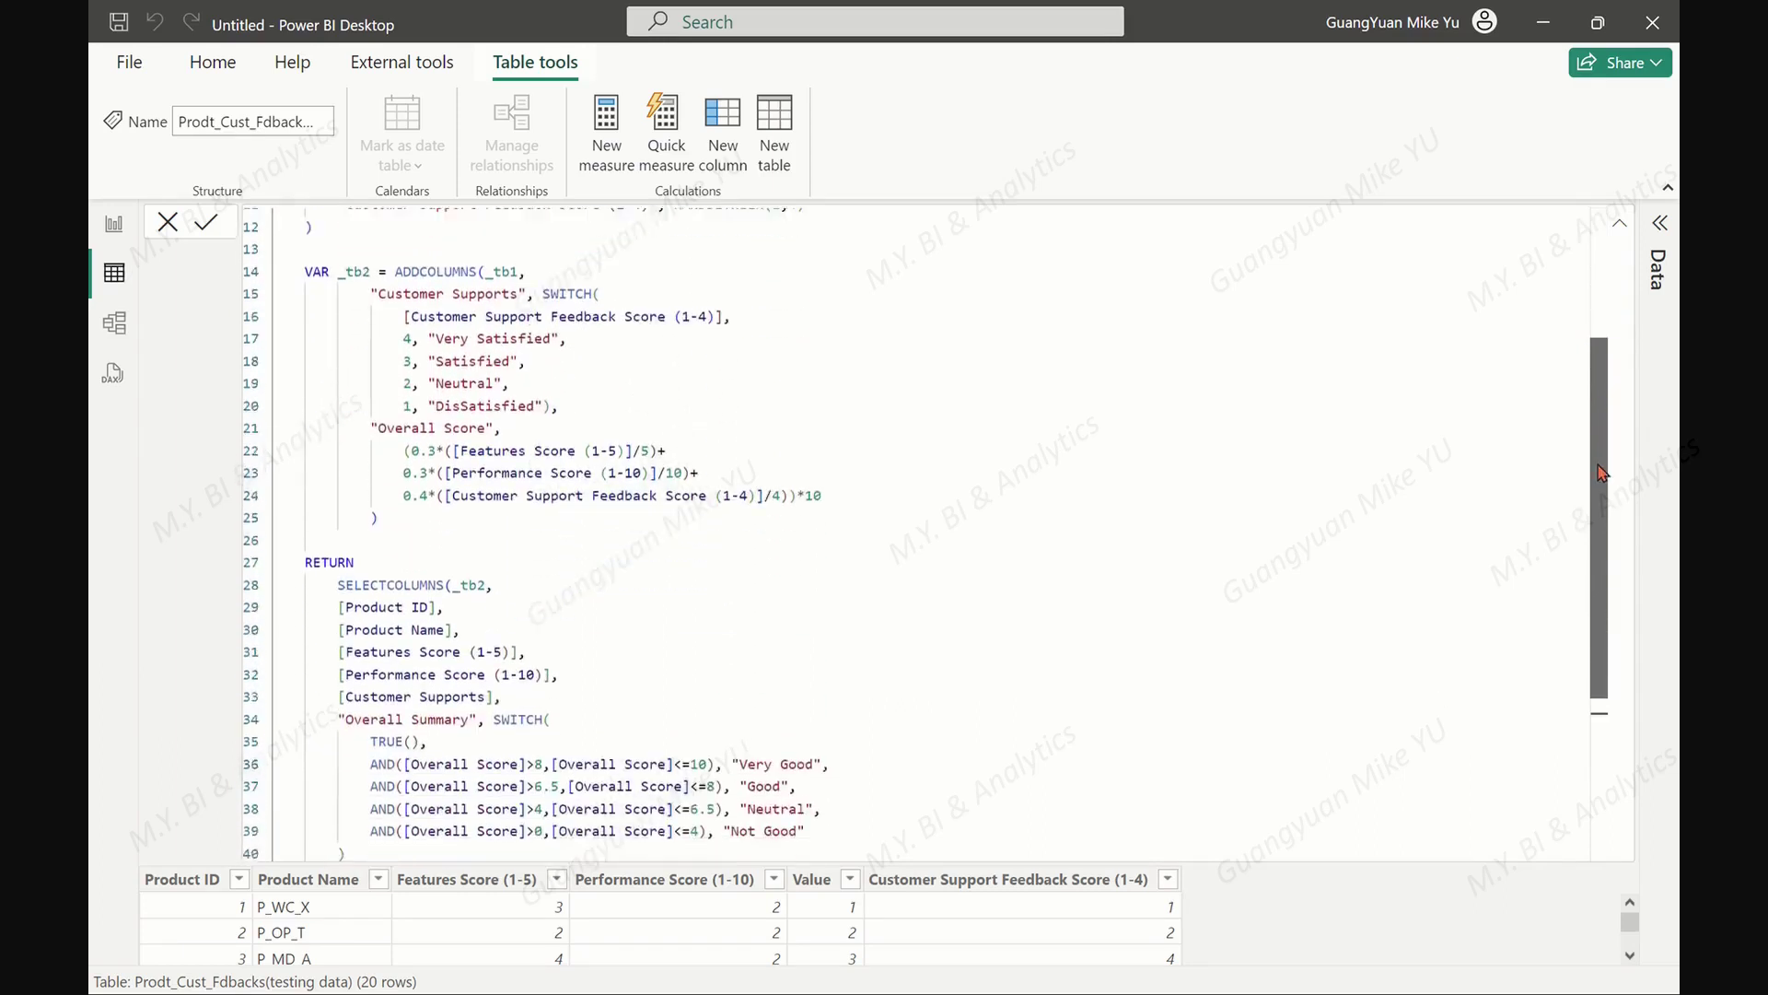
pyautogui.click(204, 225)
pyautogui.click(1600, 226)
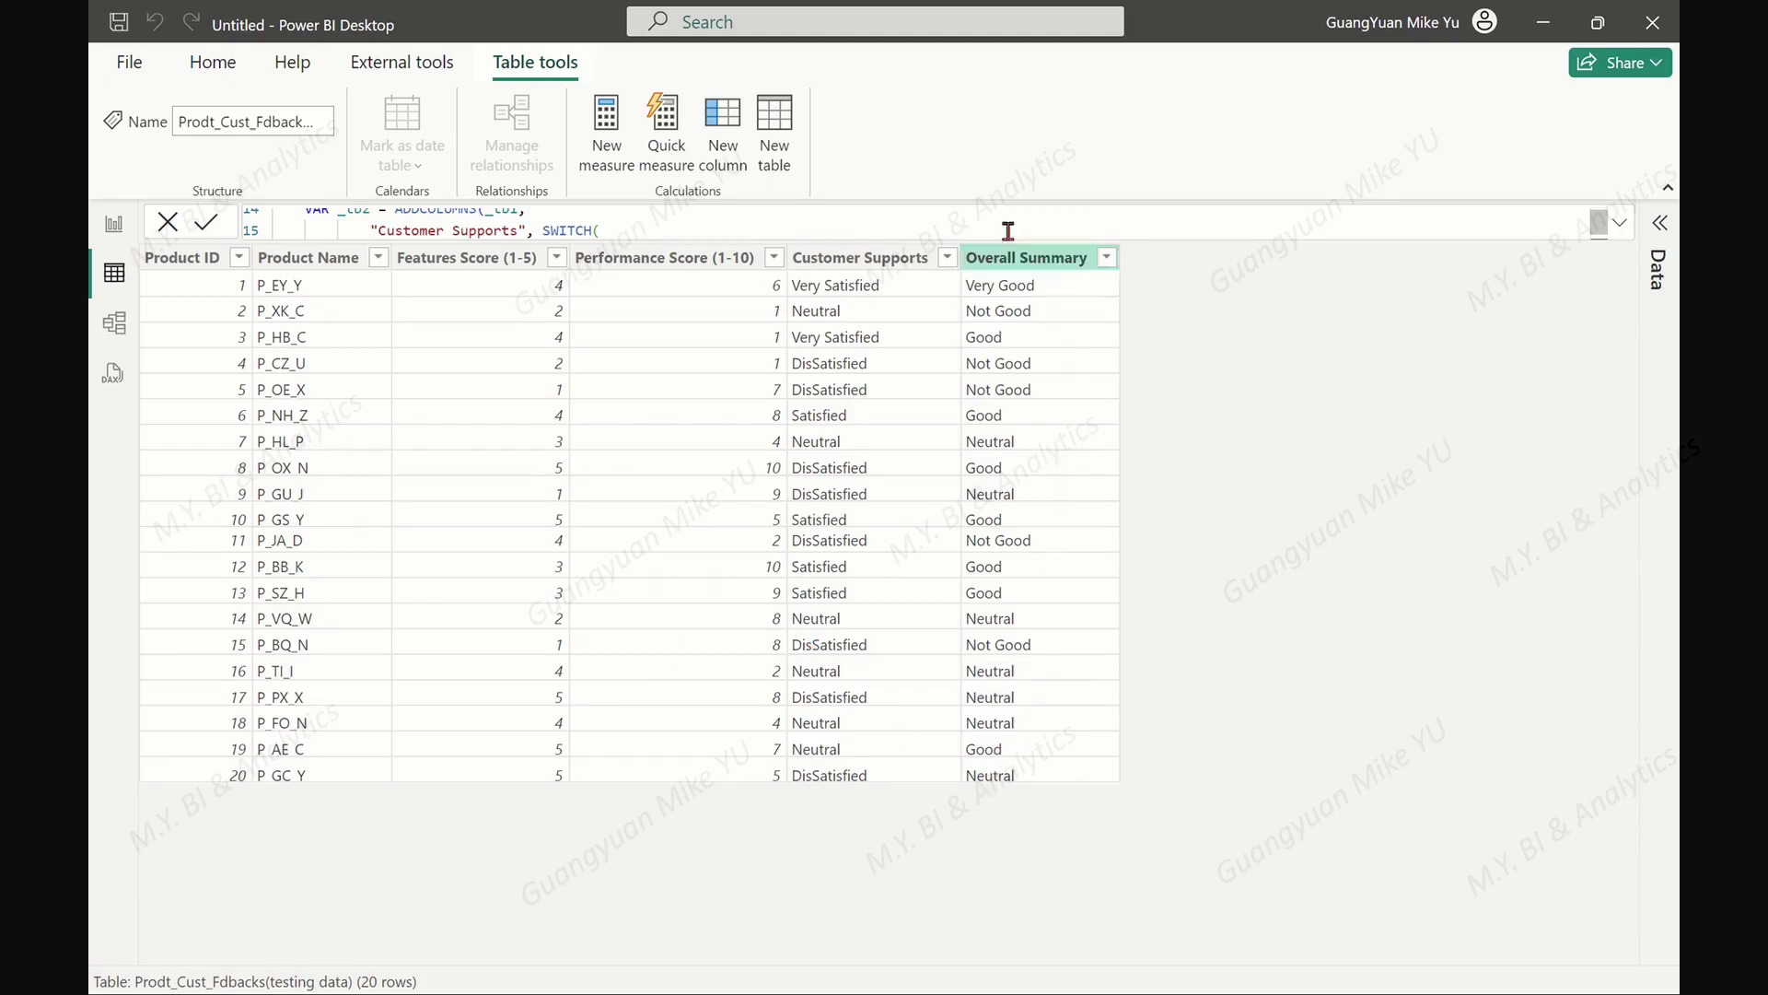
# Create Dim_Product = SELECTCOLUMNS('Prodt_Cust_Fdbacks(testing data)', "P_ID",[Product ID], "P_Name",[Product Name])
pyautogui.click(778, 120)
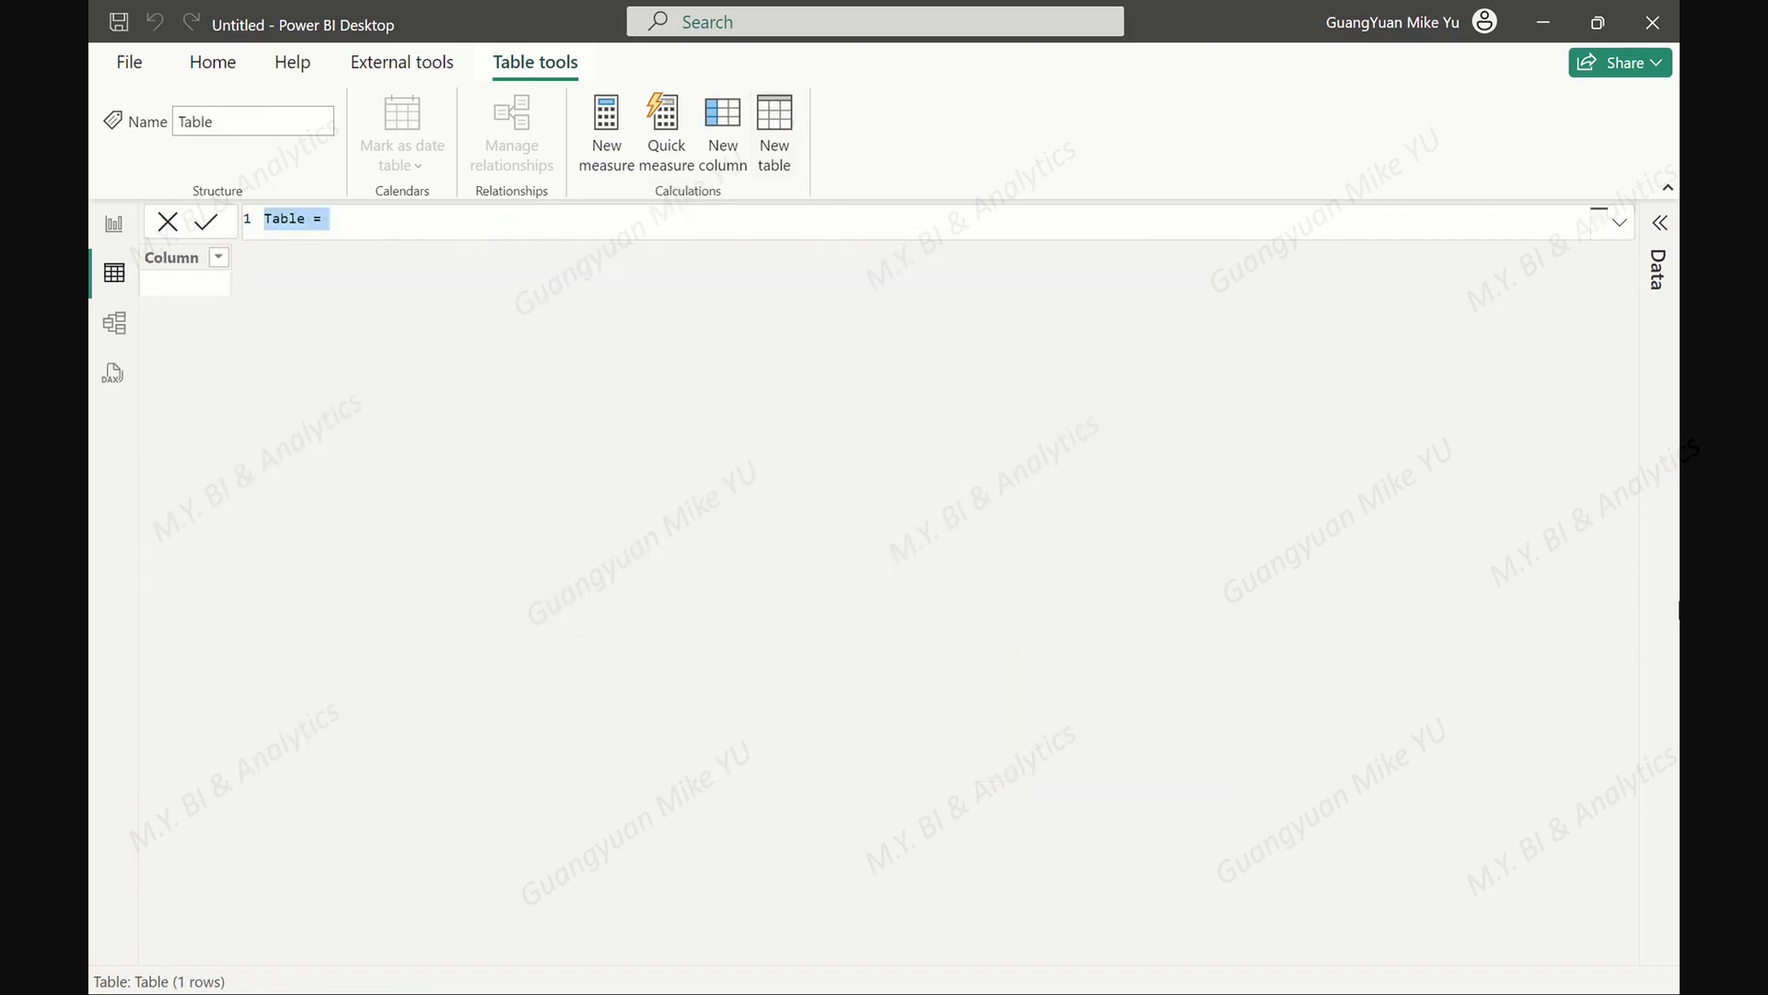
pyautogui.press('BackSpace')
pyautogui.write('Dim_Product ')
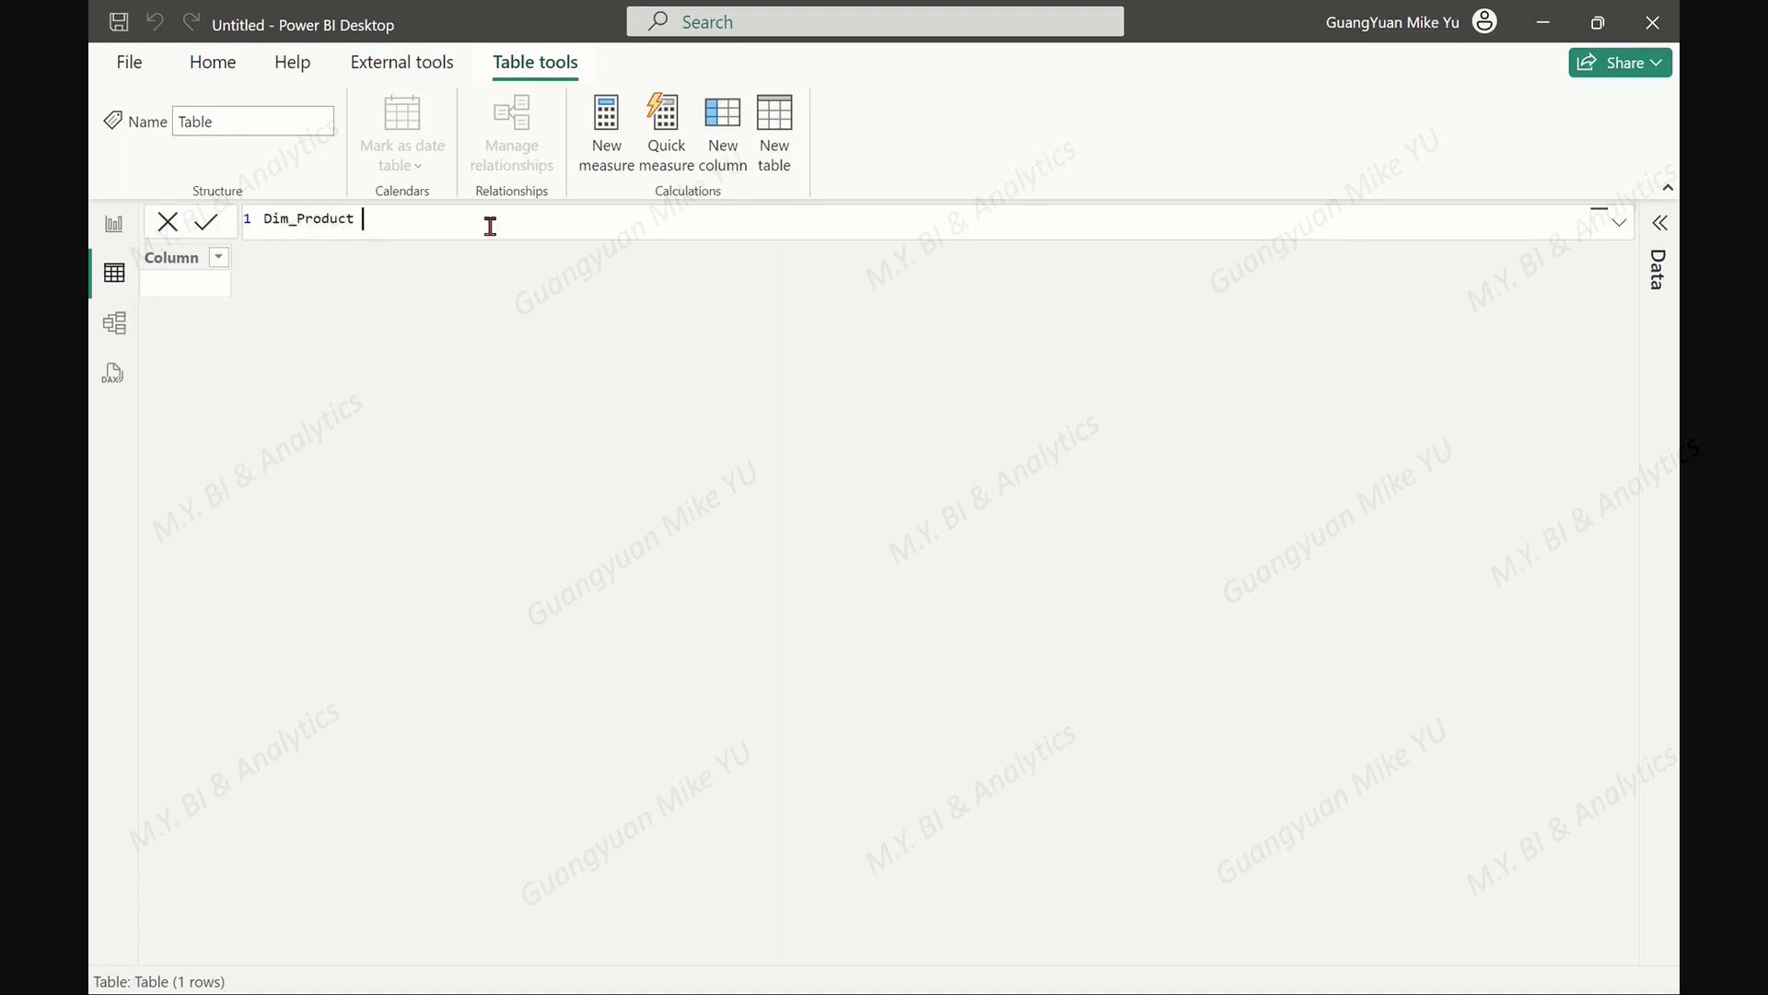
pyautogui.write('= se')
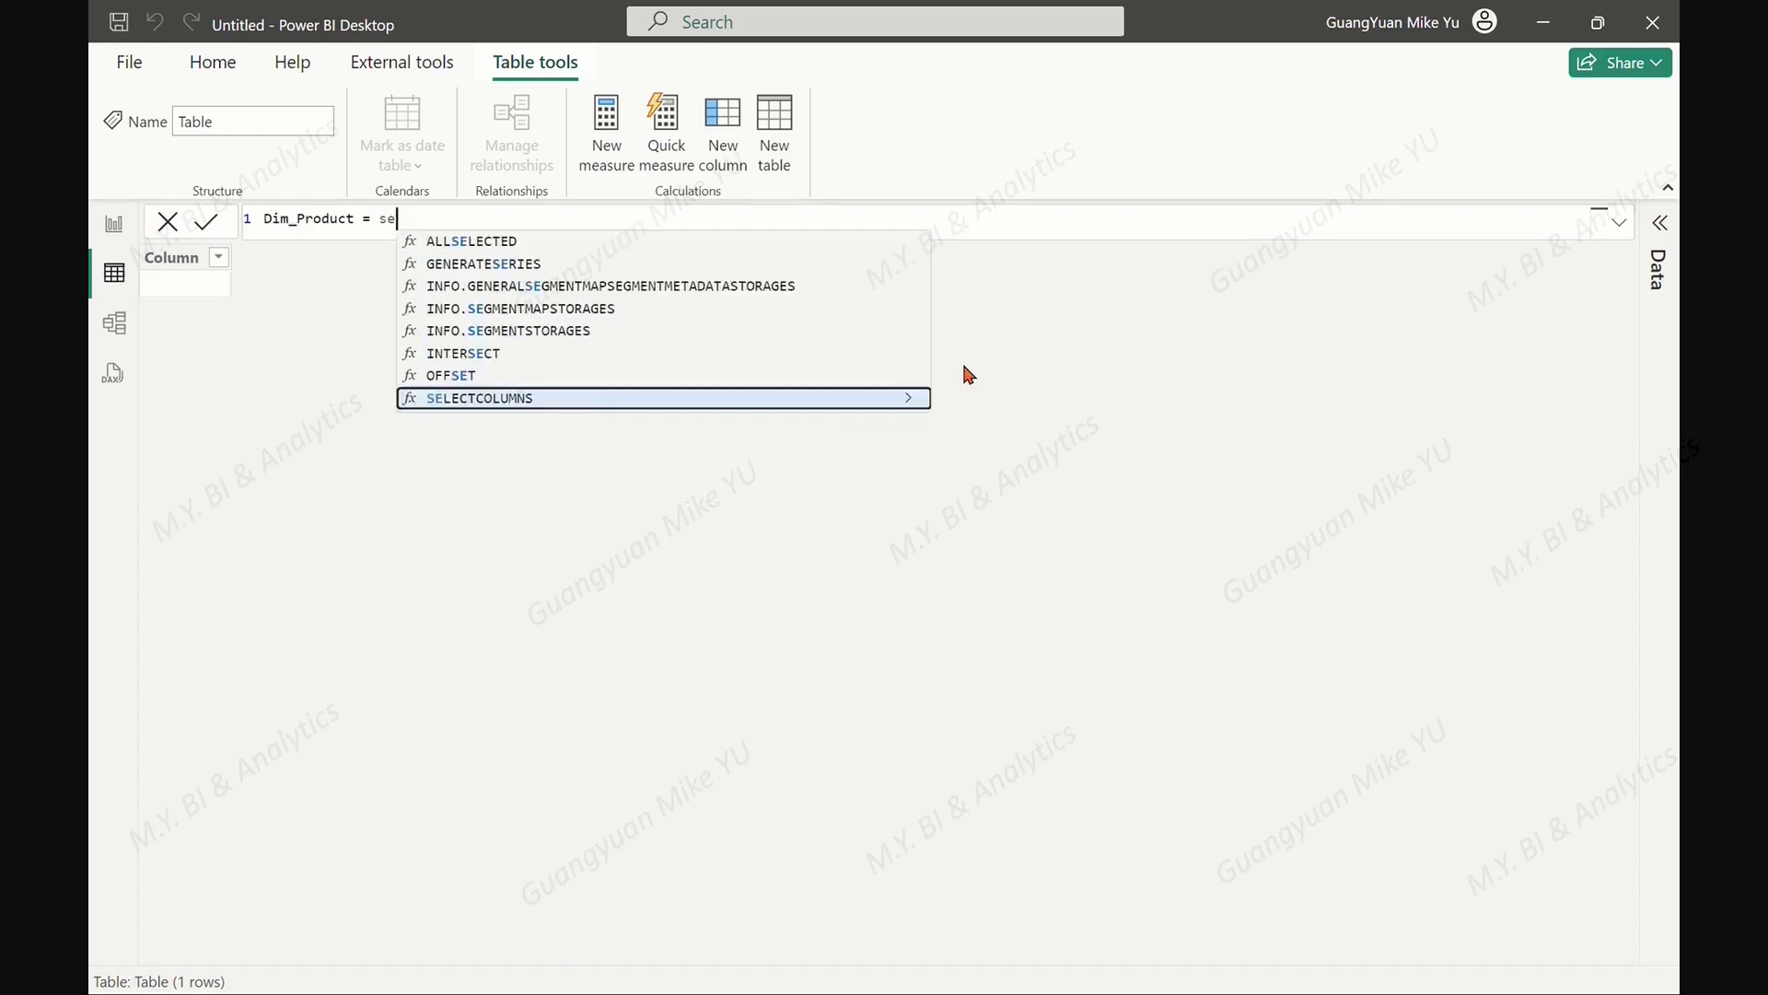
pyautogui.press('Tab')
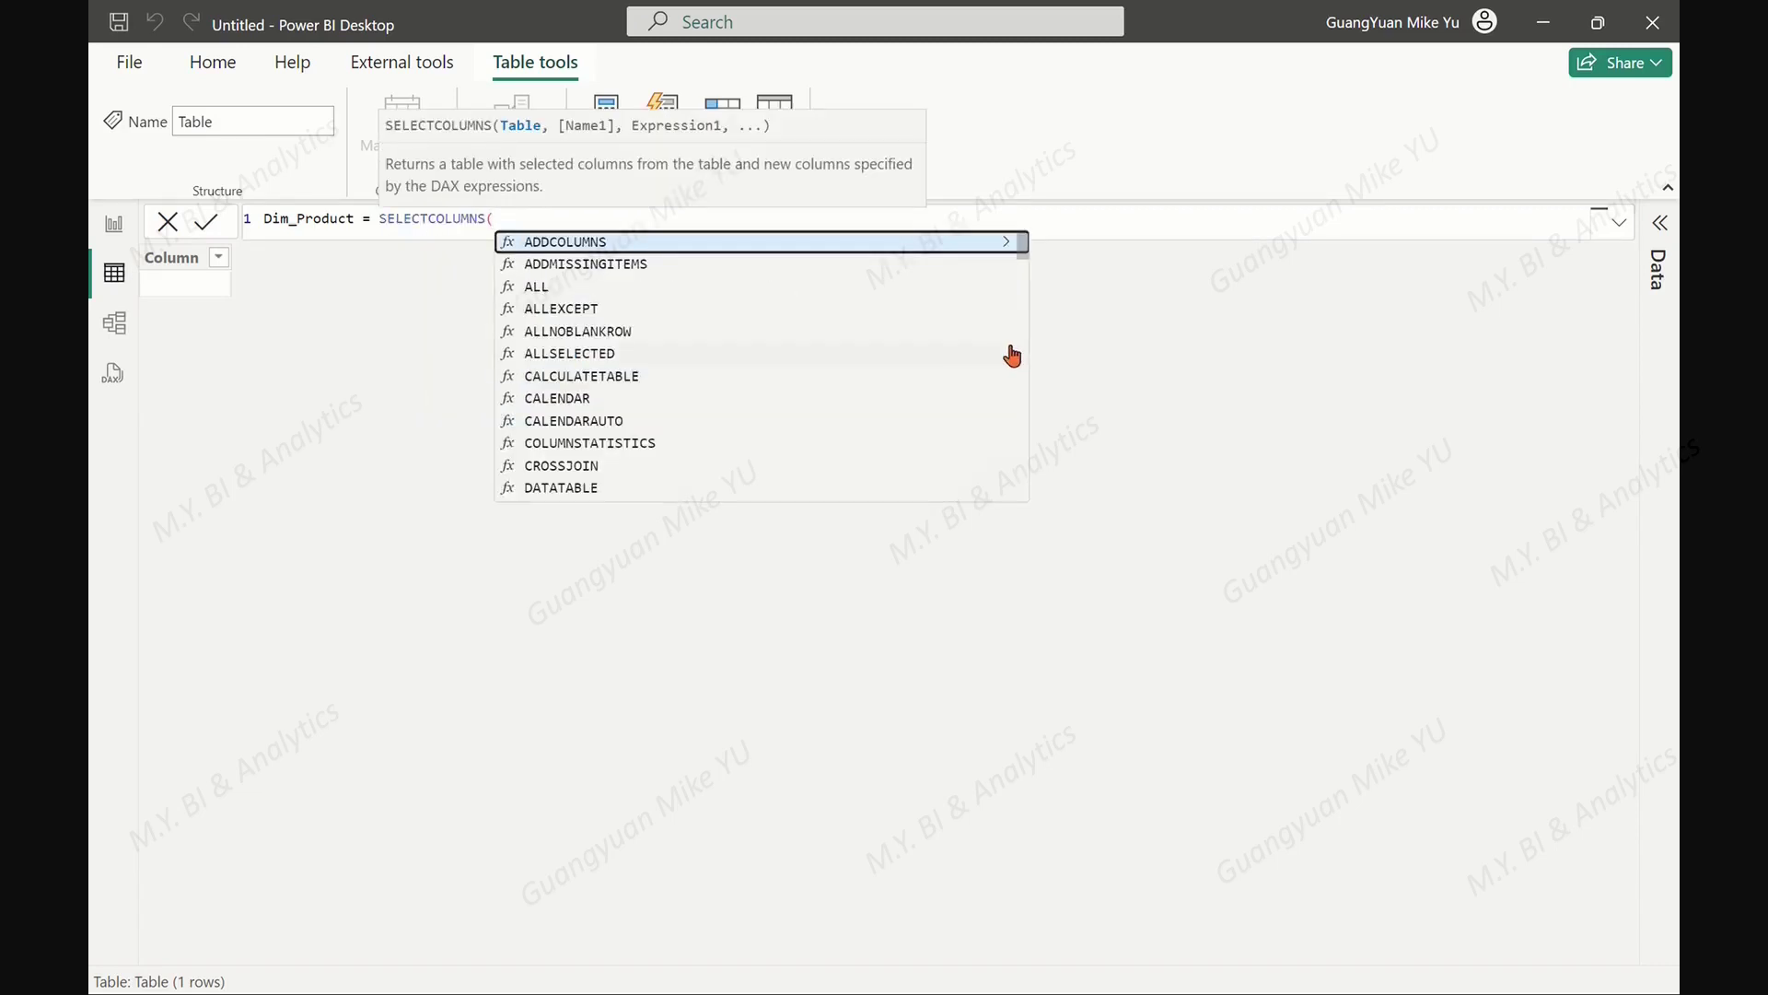
pyautogui.write("'")
pyautogui.press('Tab')
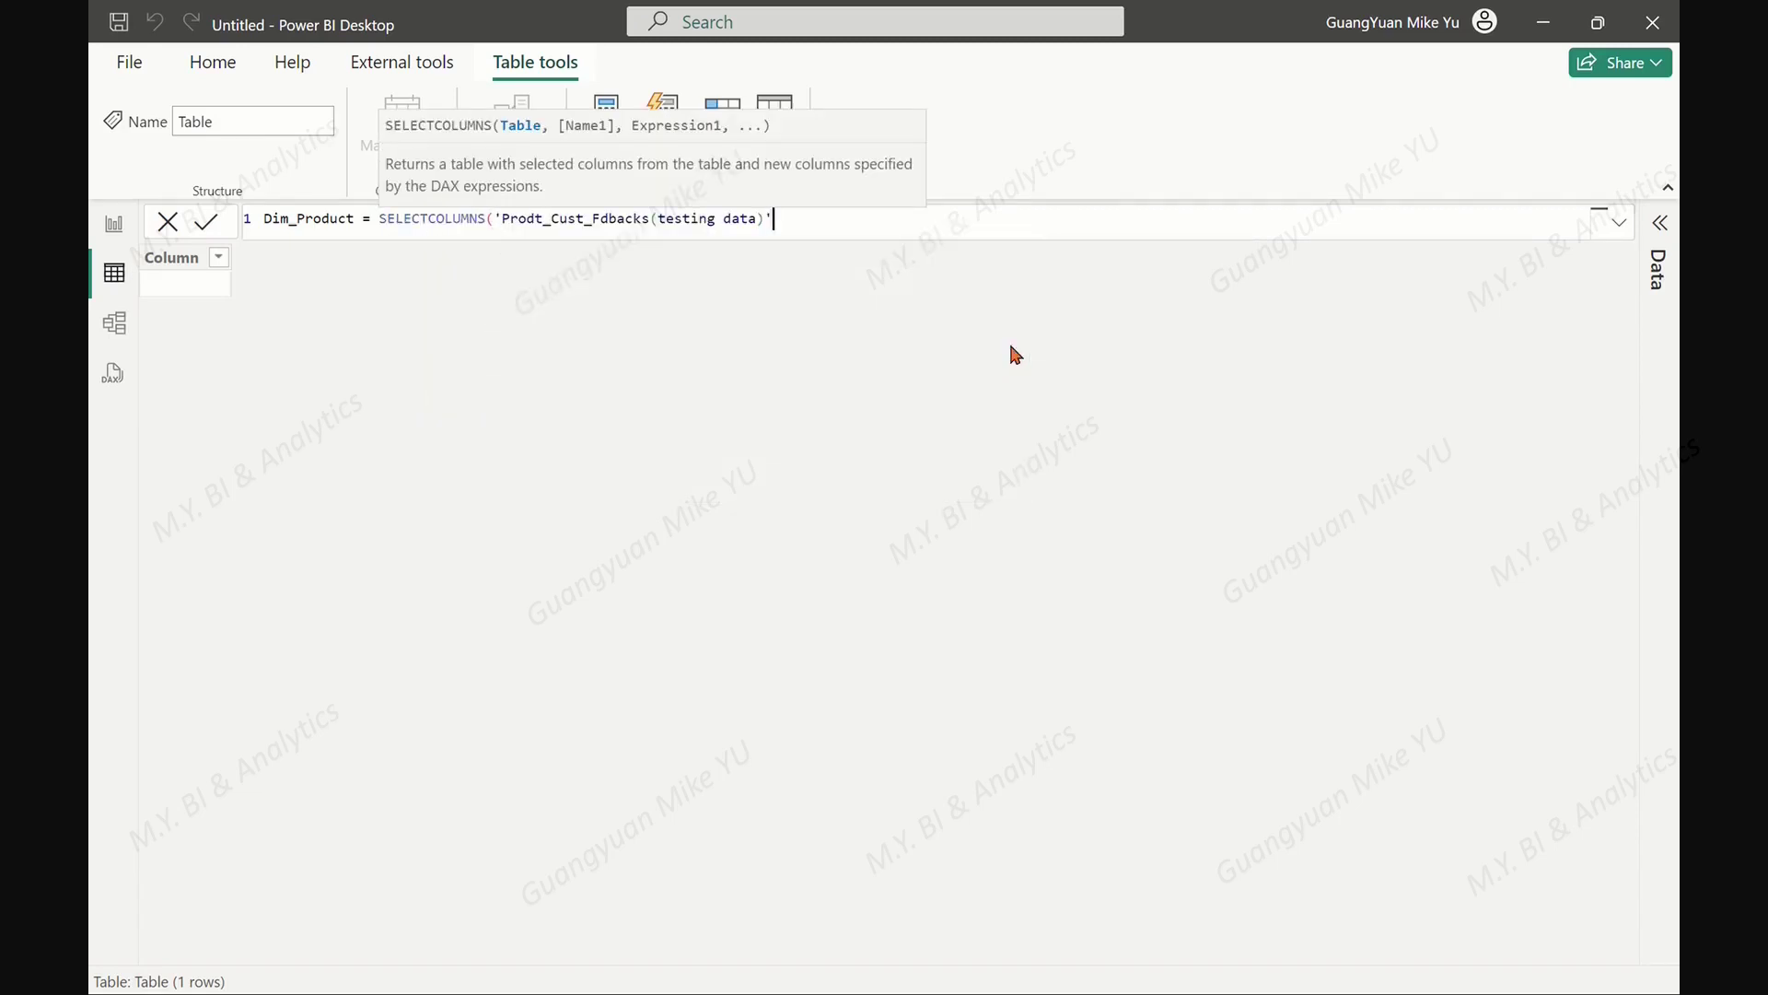
pyautogui.write(',"P_ID')
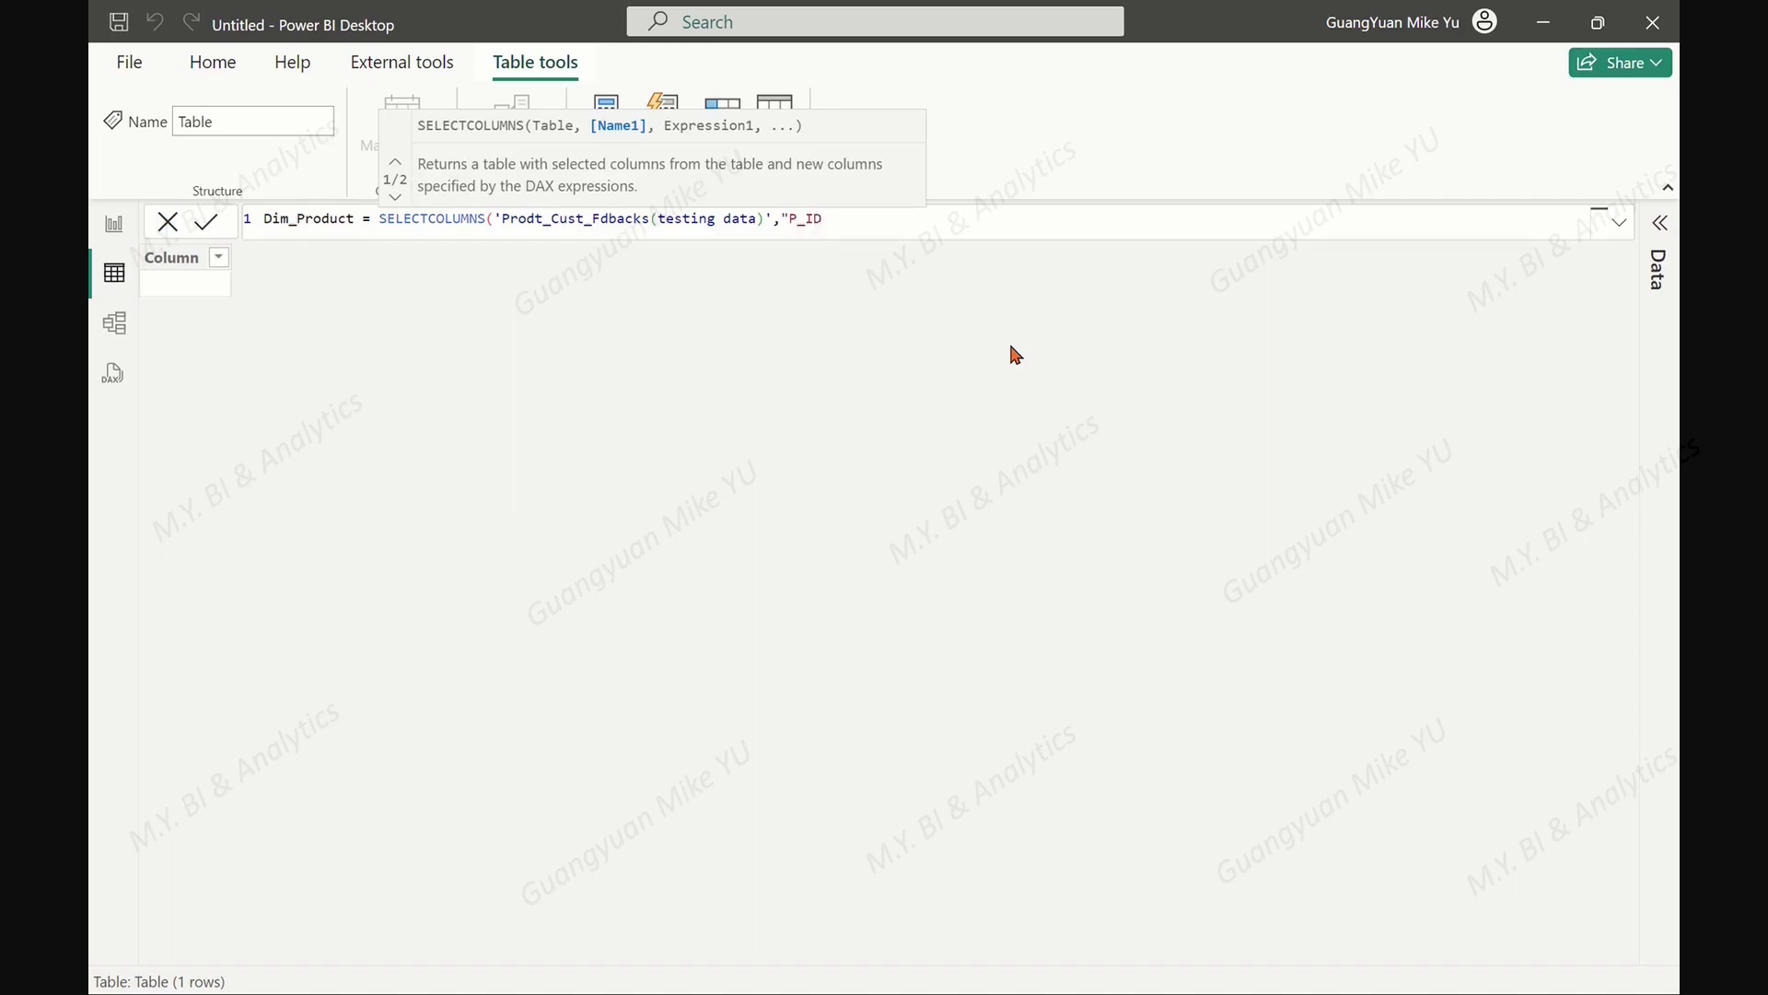
pyautogui.write('",[')
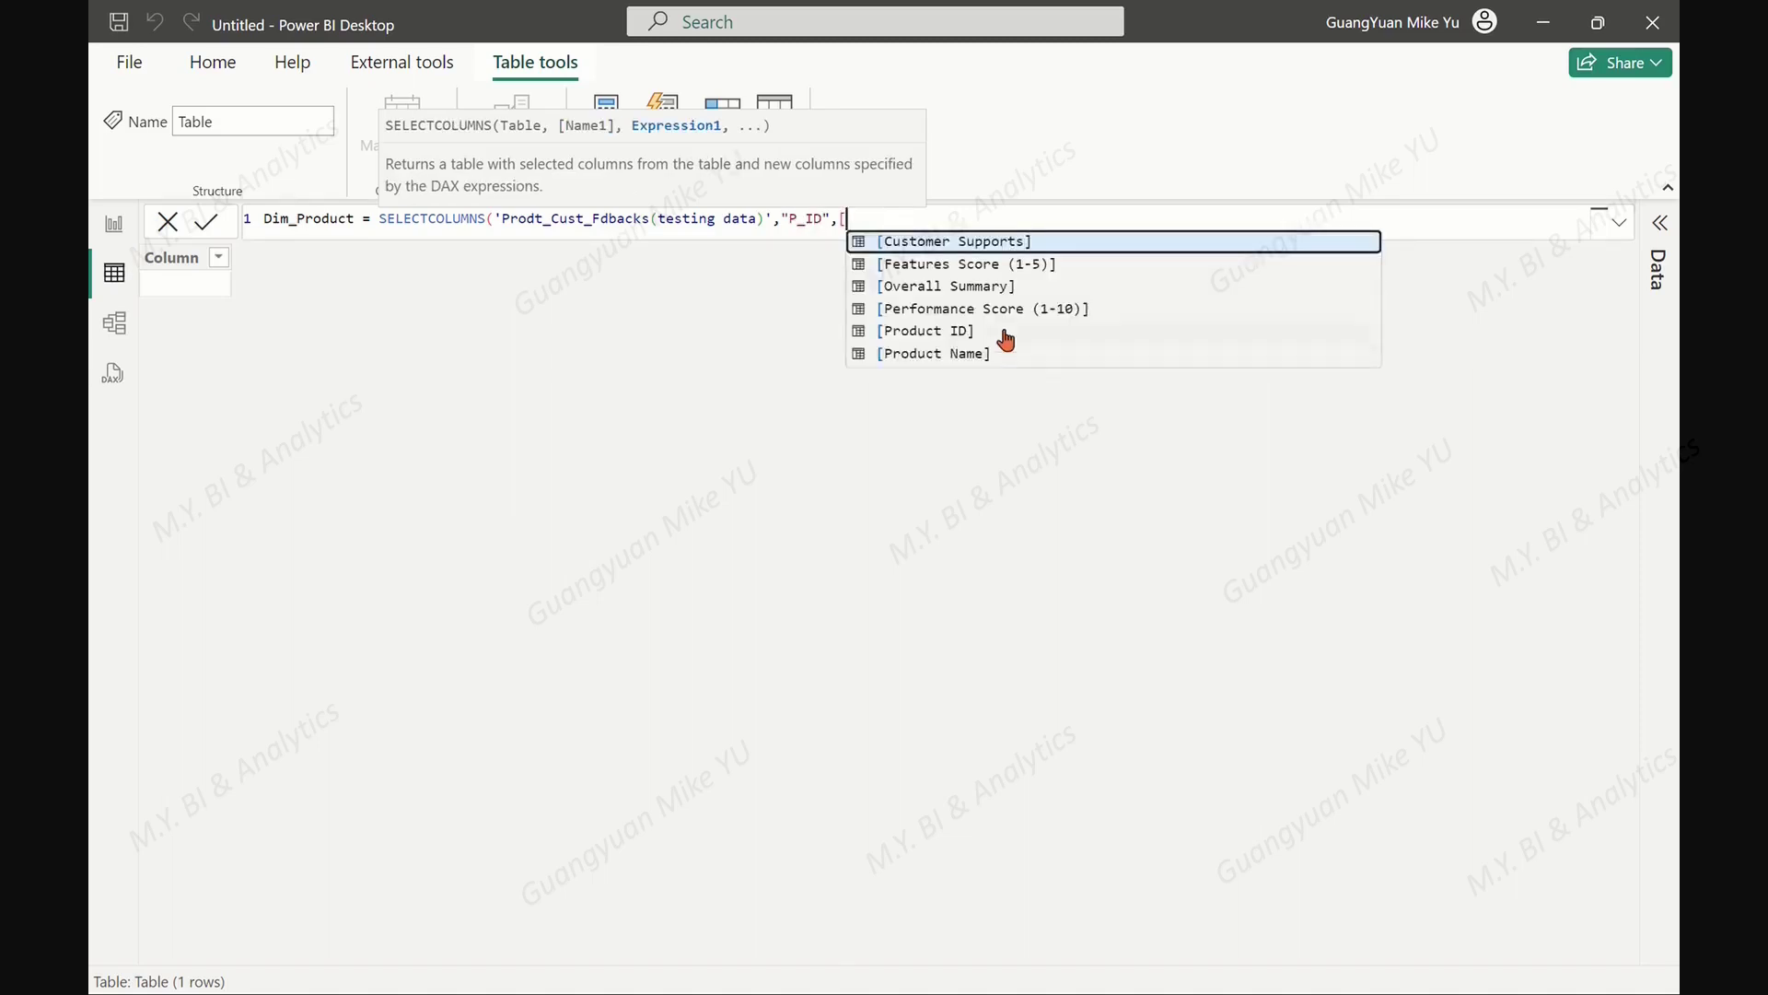
pyautogui.click(1004, 332)
pyautogui.write(',')
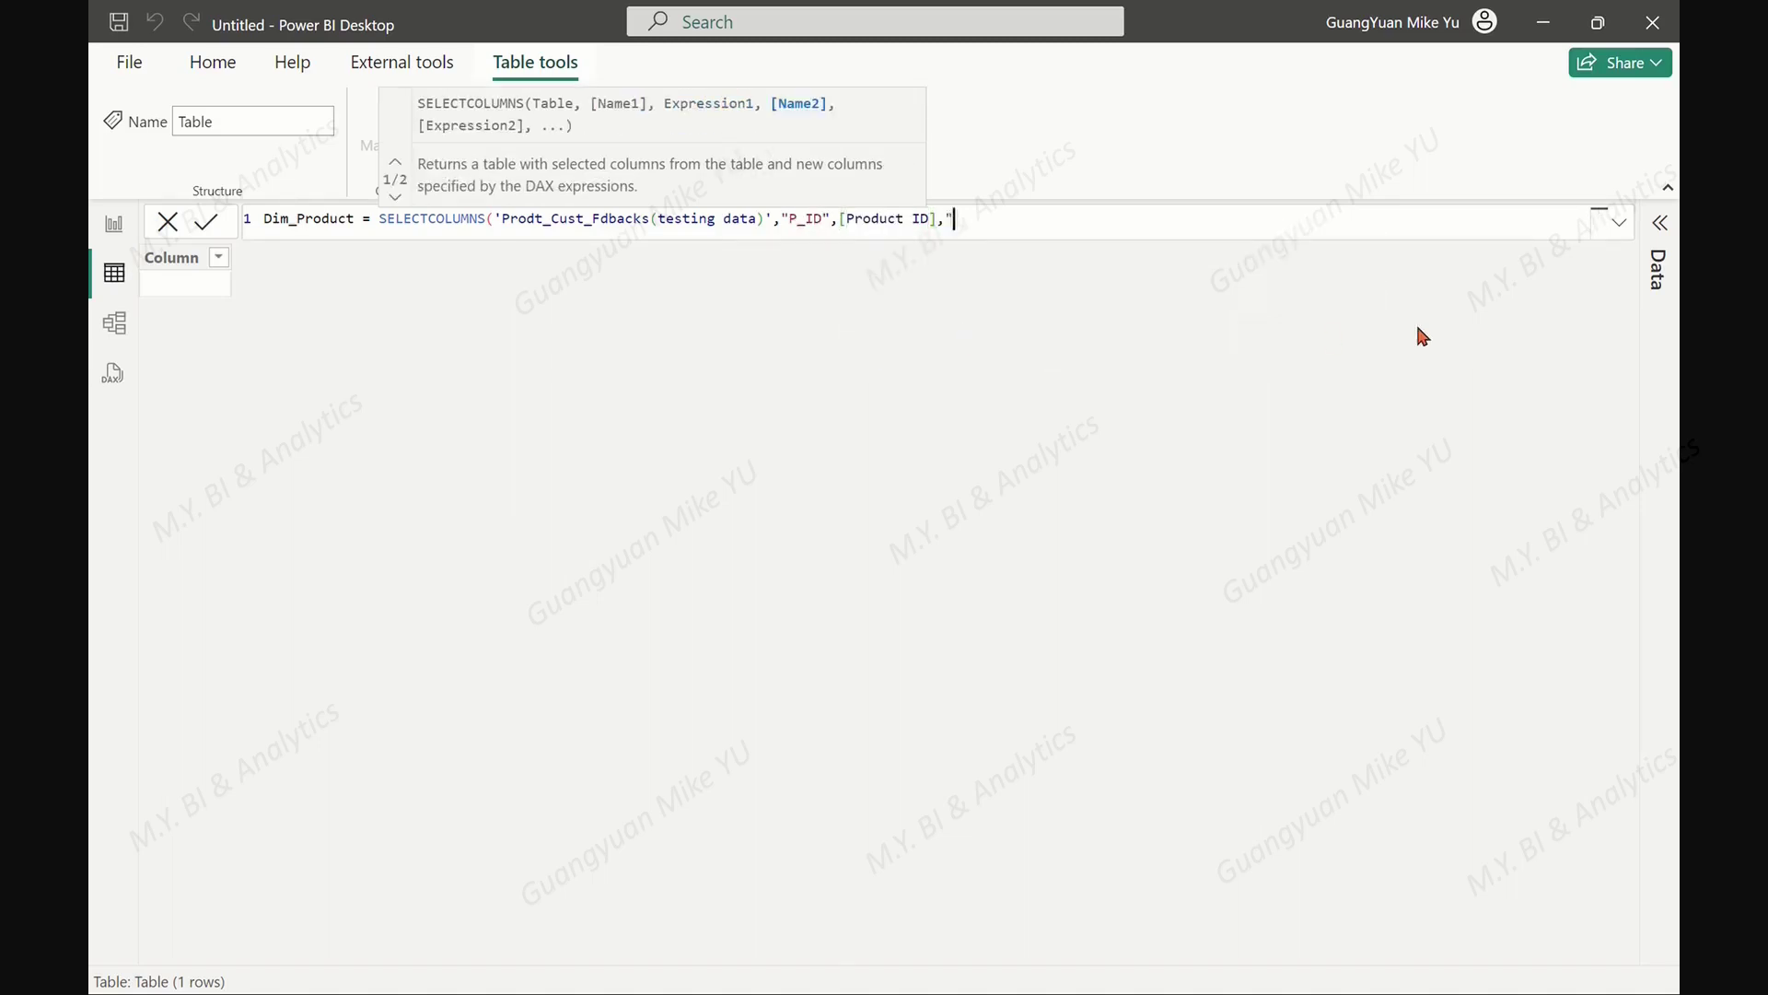
pyautogui.write('"P_Name",')
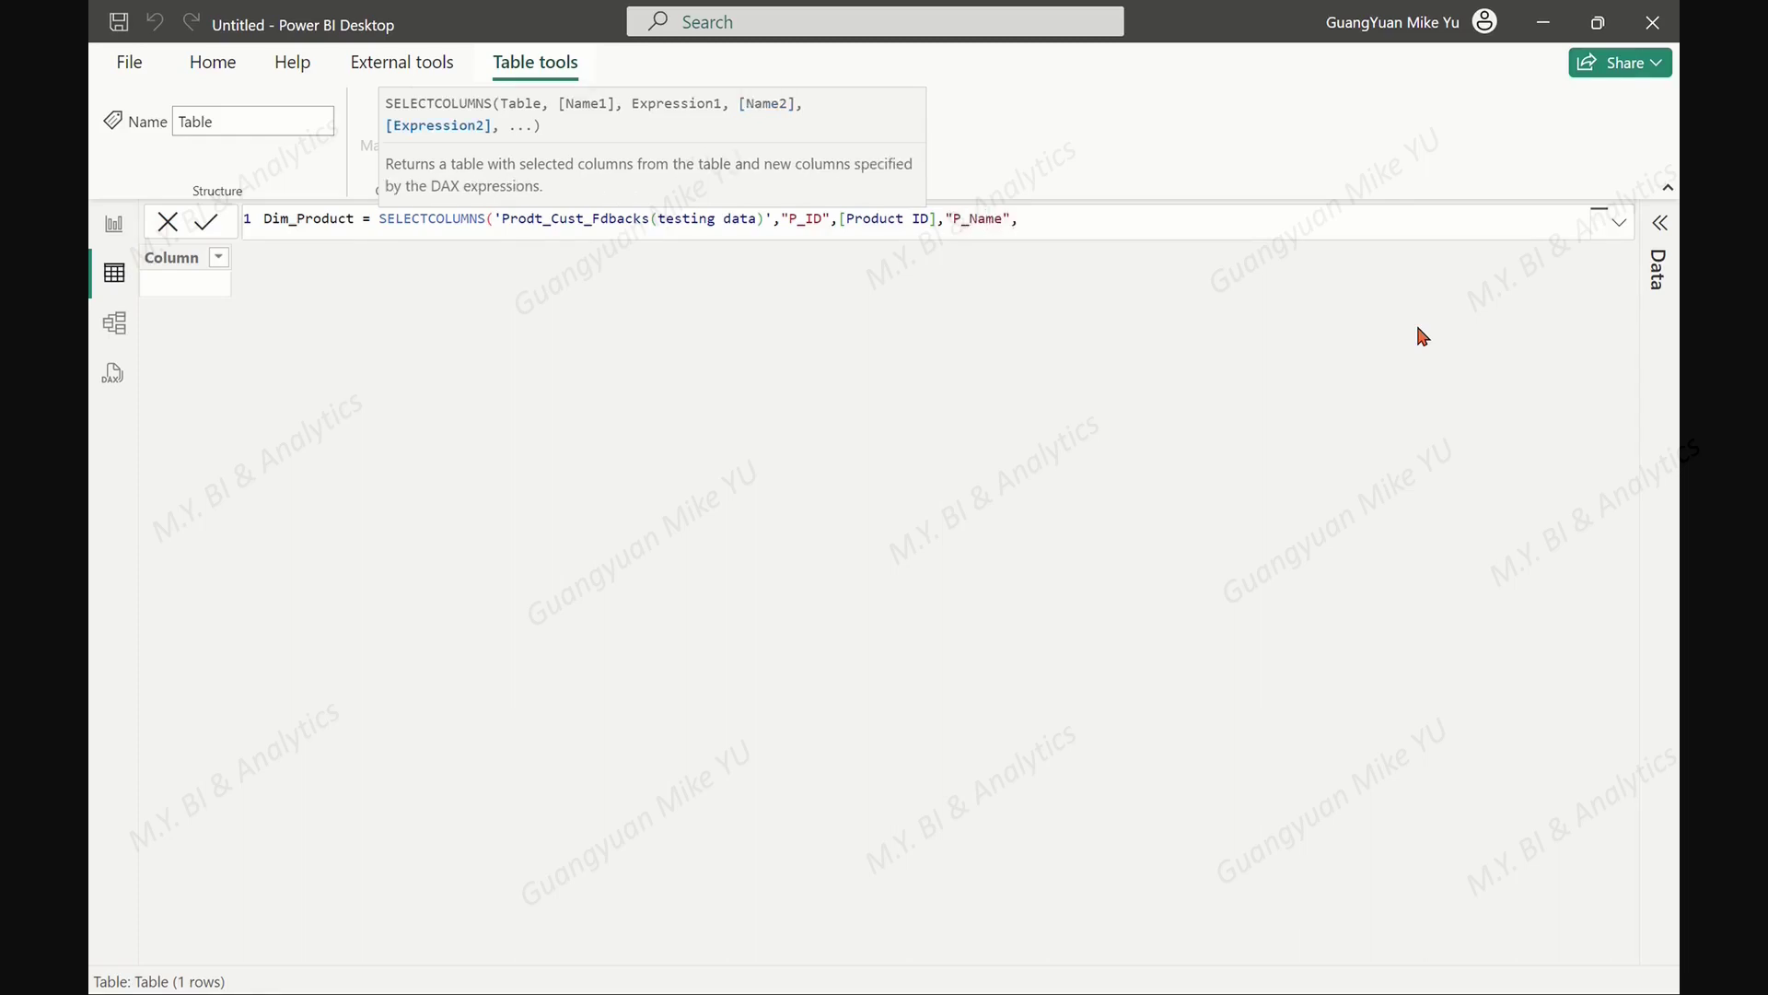
pyautogui.write('[')
pyautogui.click(1147, 354)
pyautogui.write(')')
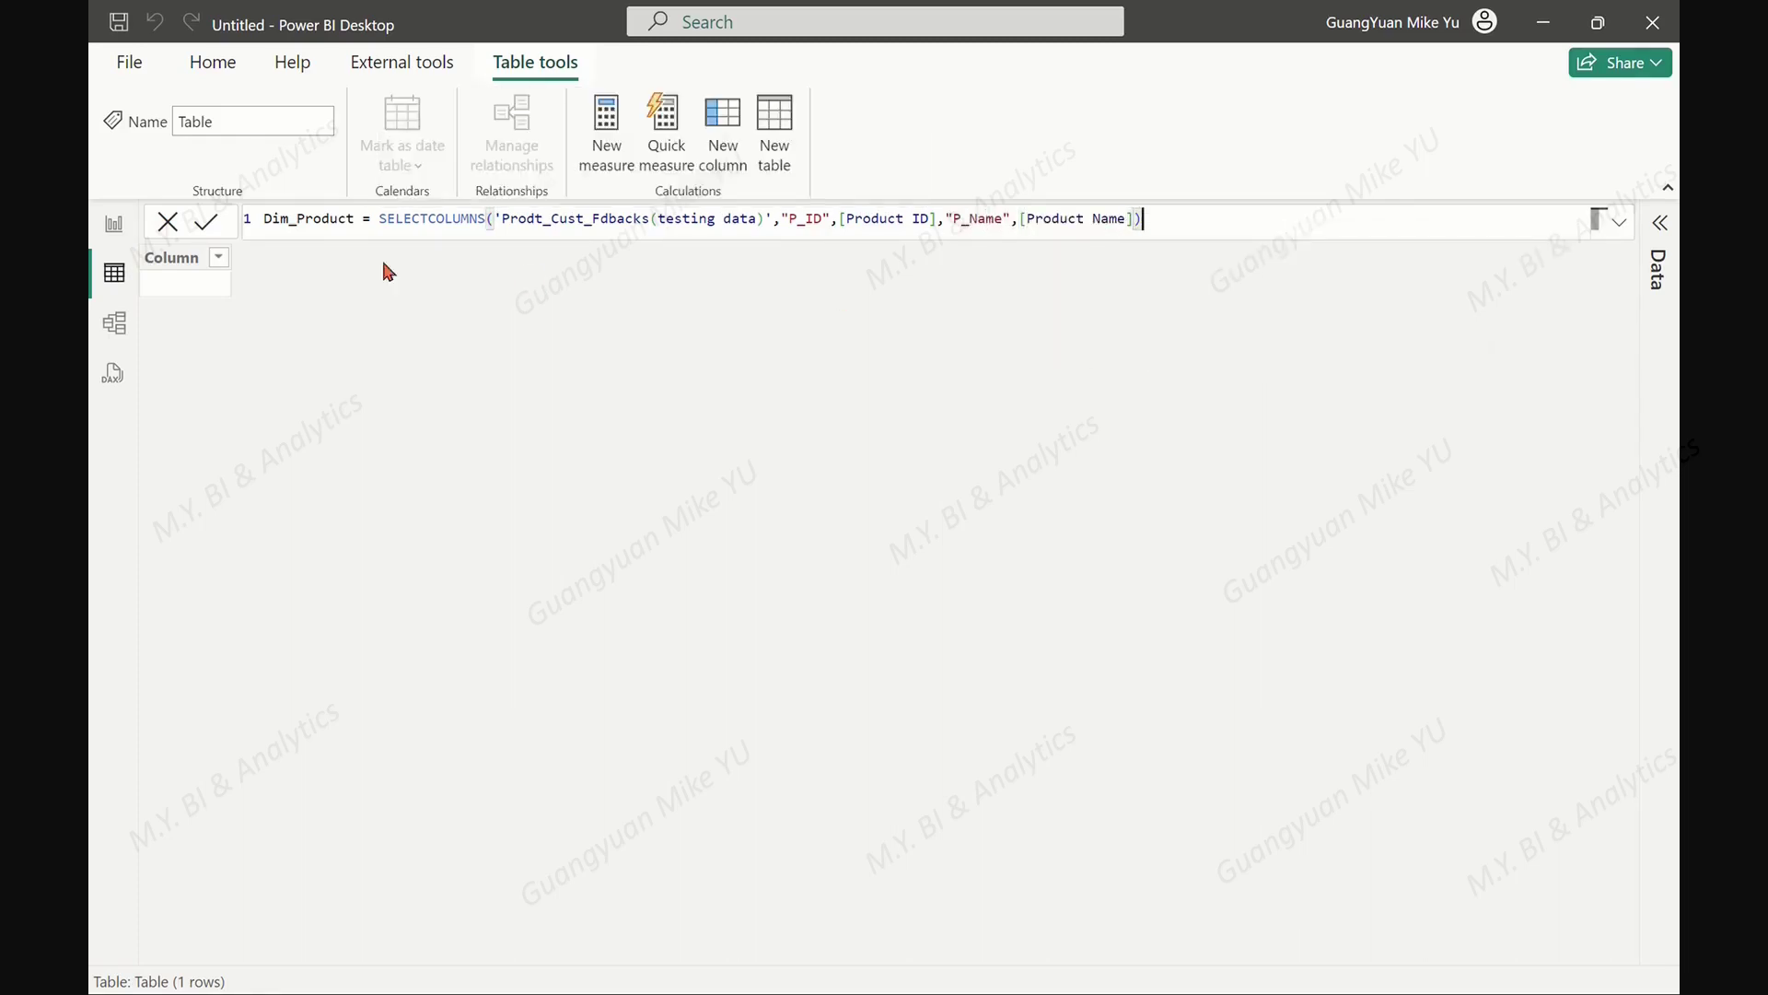
pyautogui.click(207, 223)
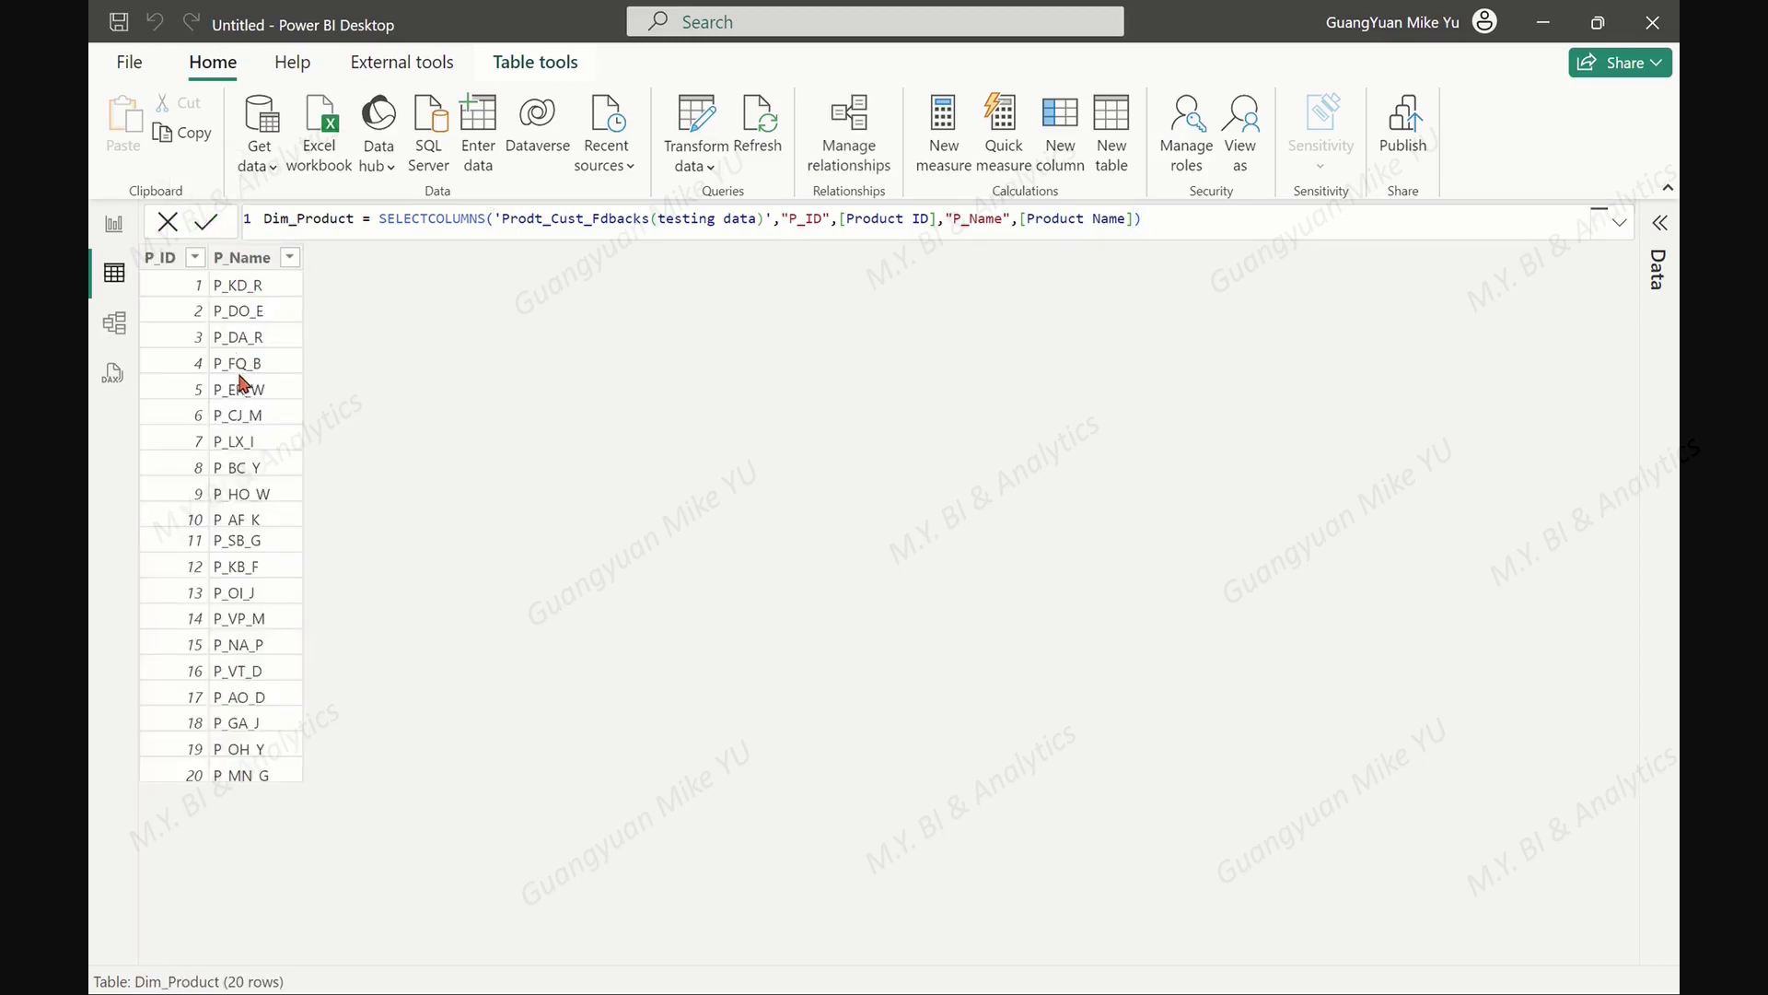
# In Model view, link Dim_Product's P_ID to Prodt_Cust_Fdbacks' Product ID, then return to Table view
pyautogui.click(1658, 243)
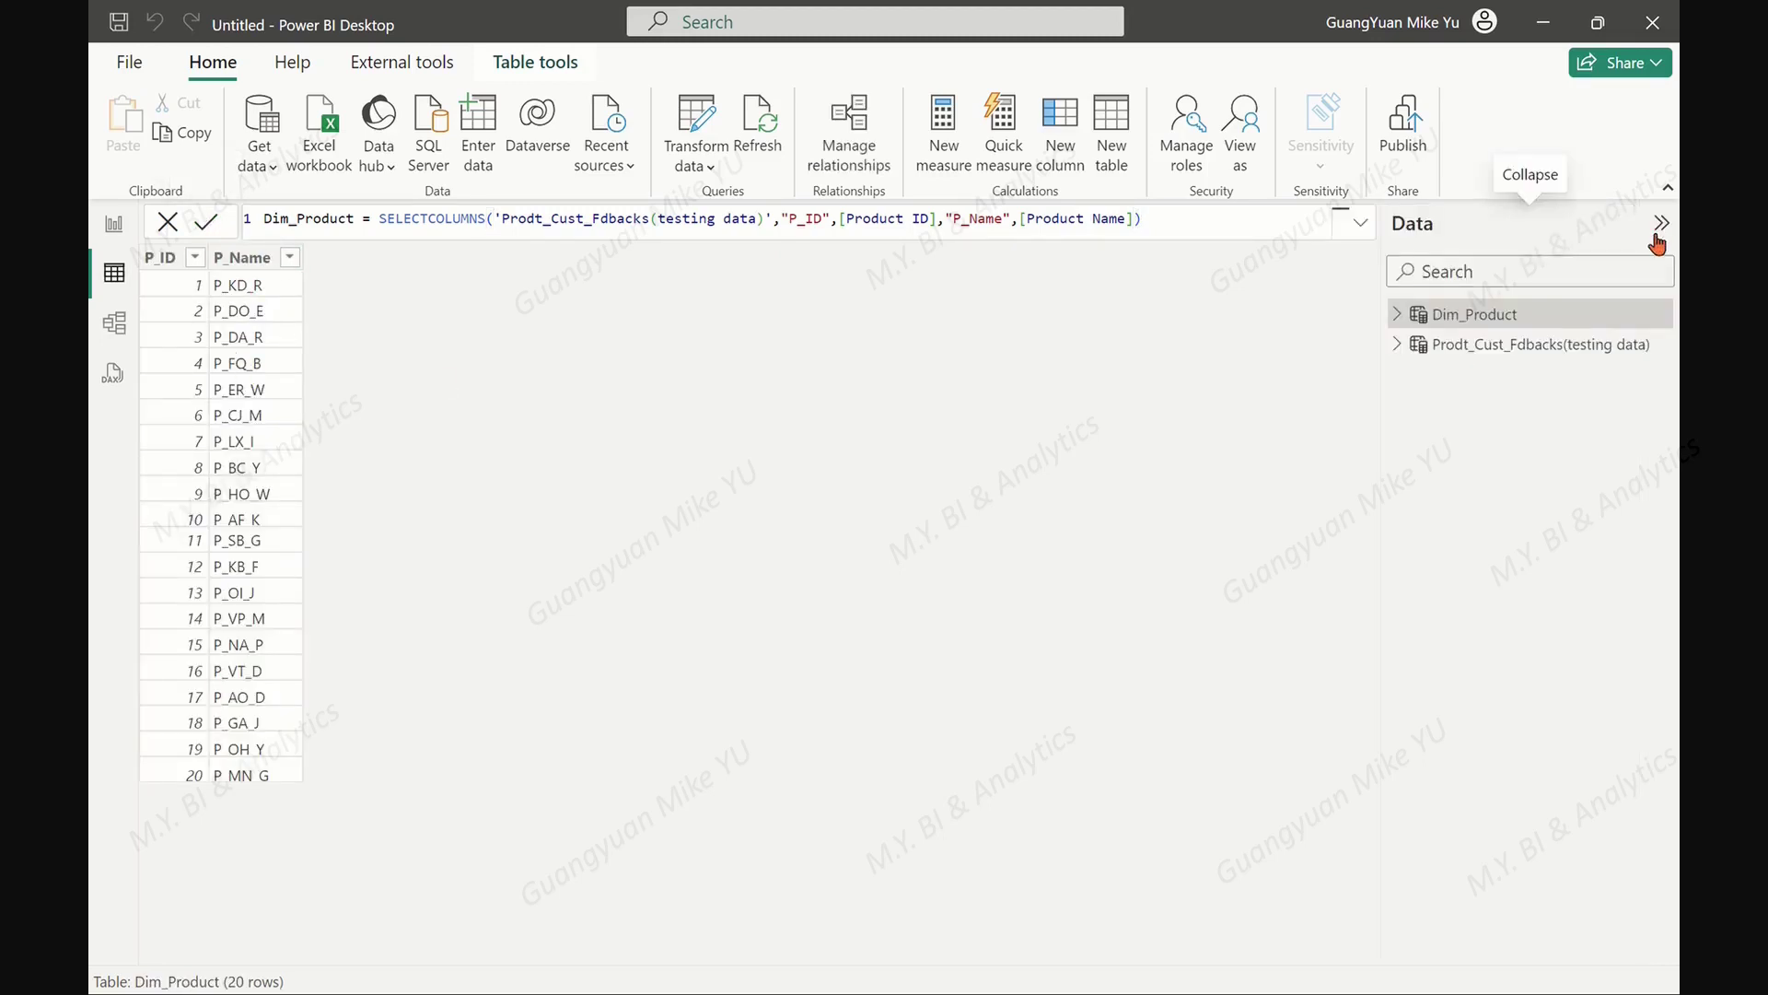
pyautogui.click(1565, 346)
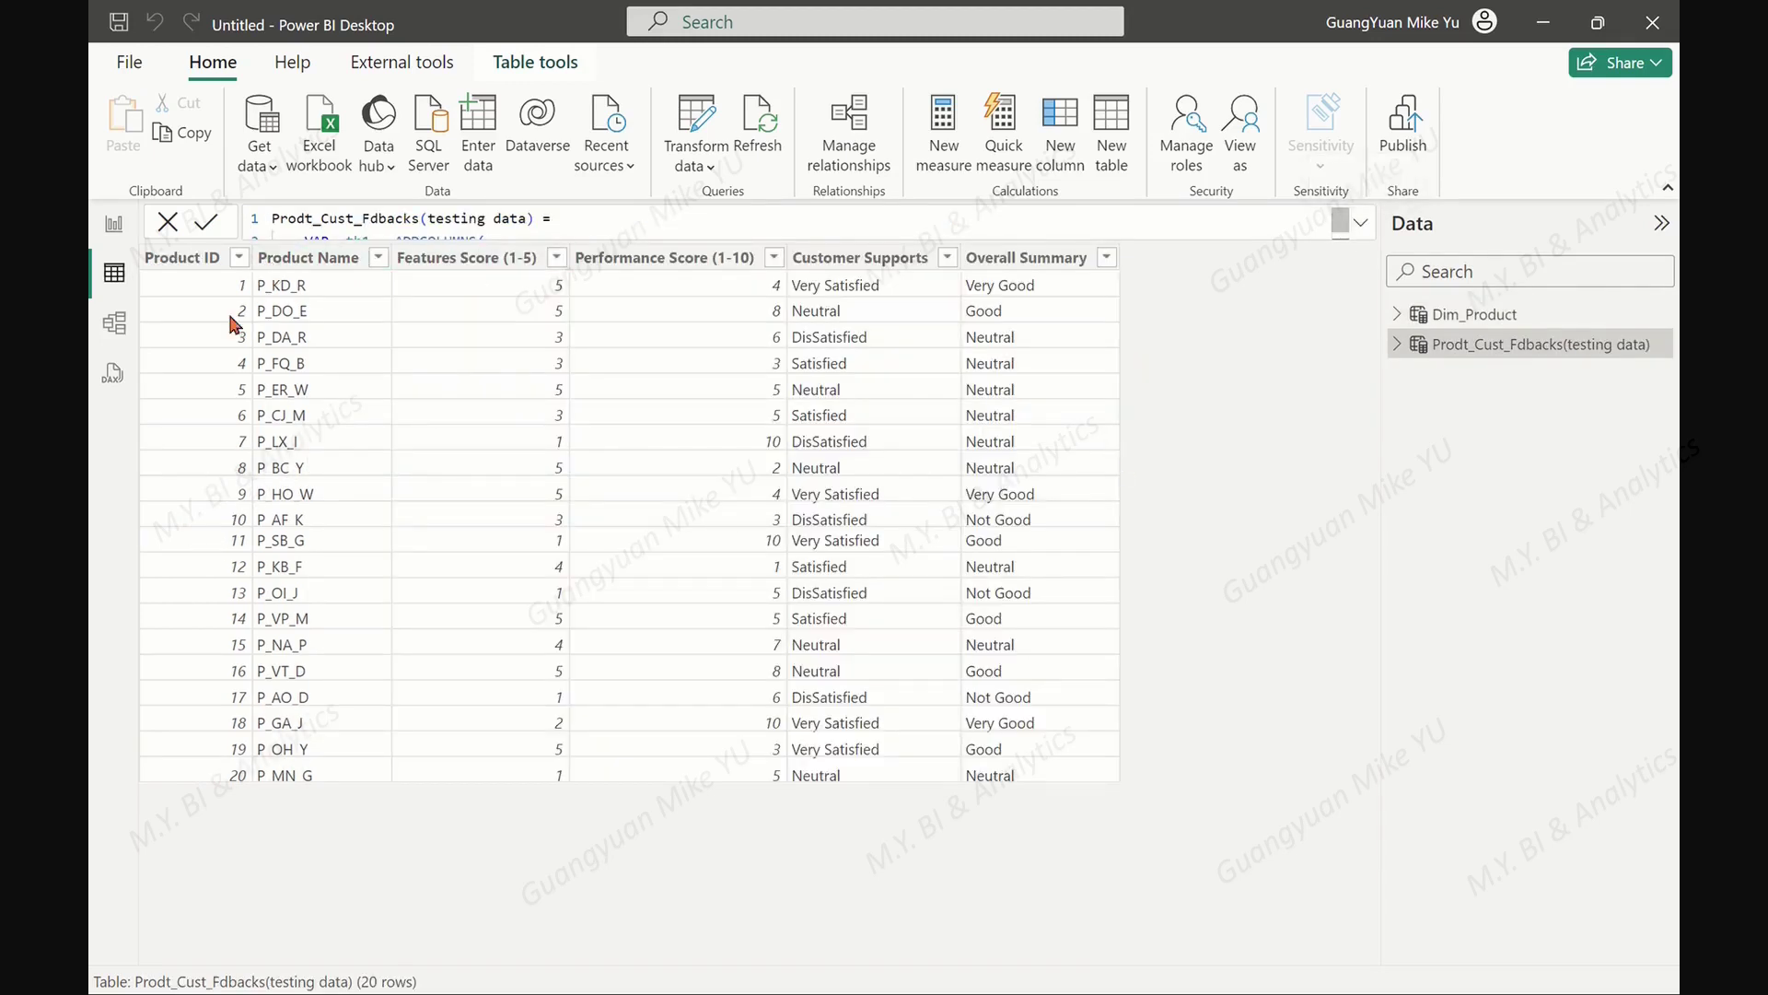
pyautogui.click(114, 322)
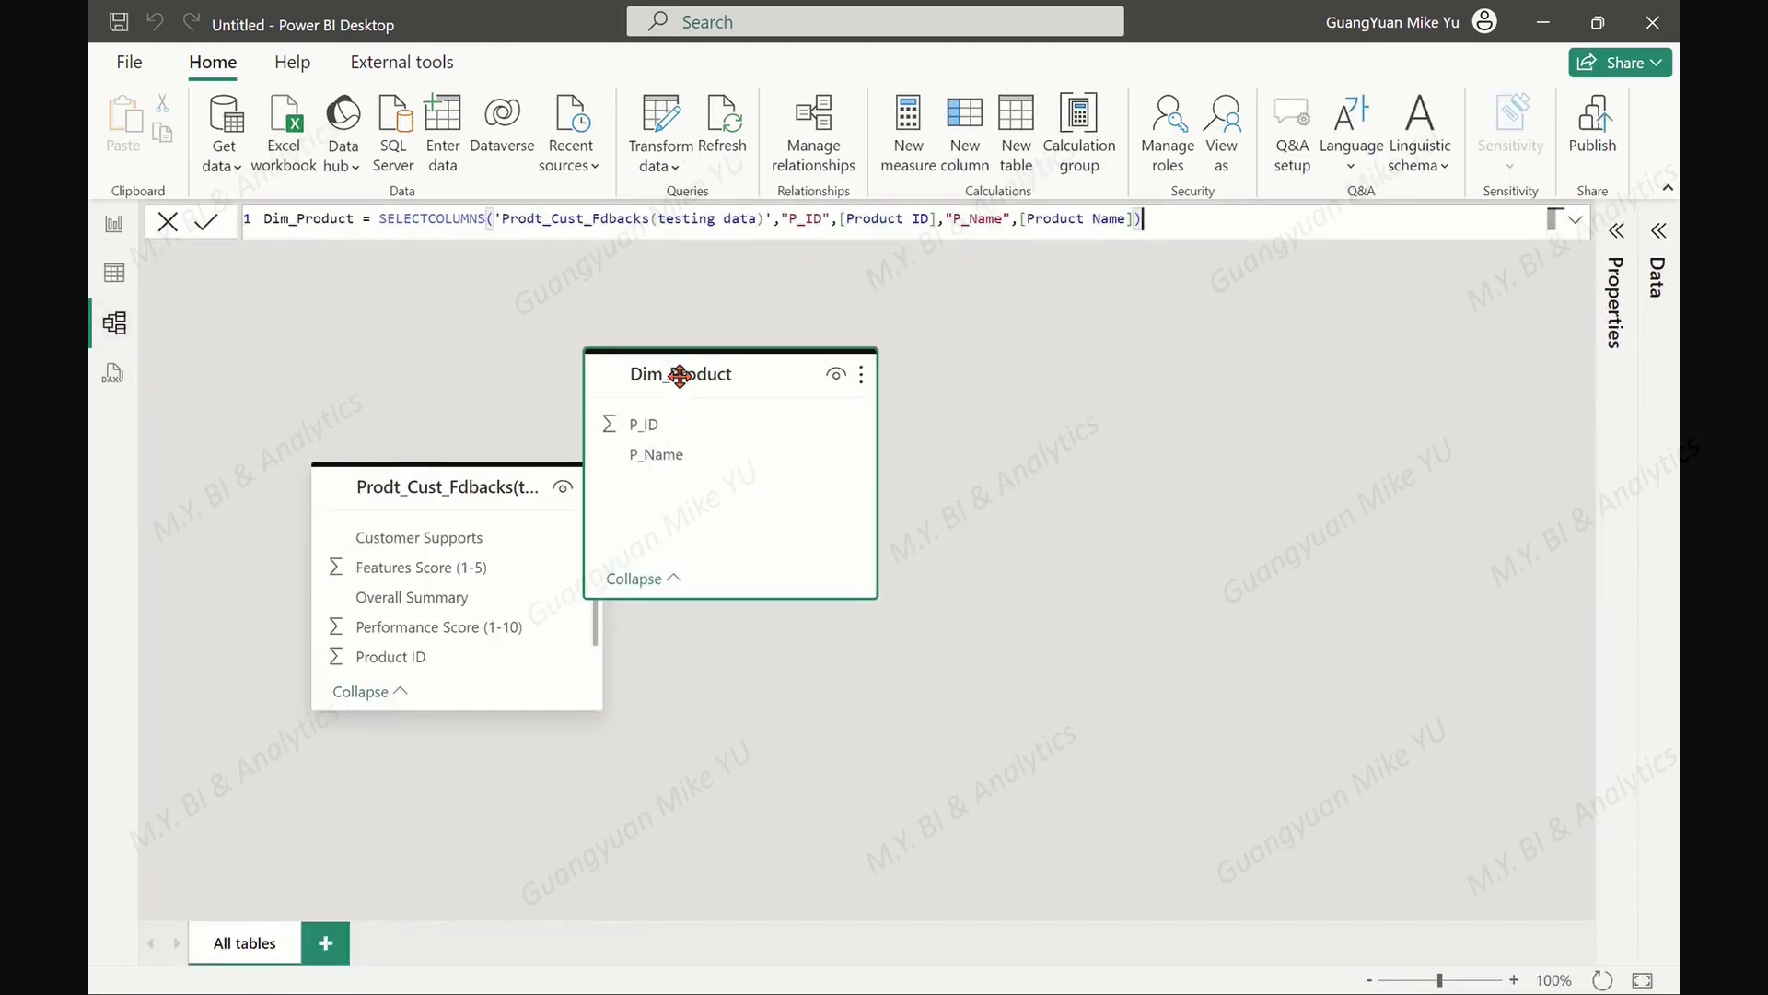
pyautogui.moveTo(762, 363); pyautogui.dragTo(991, 331)
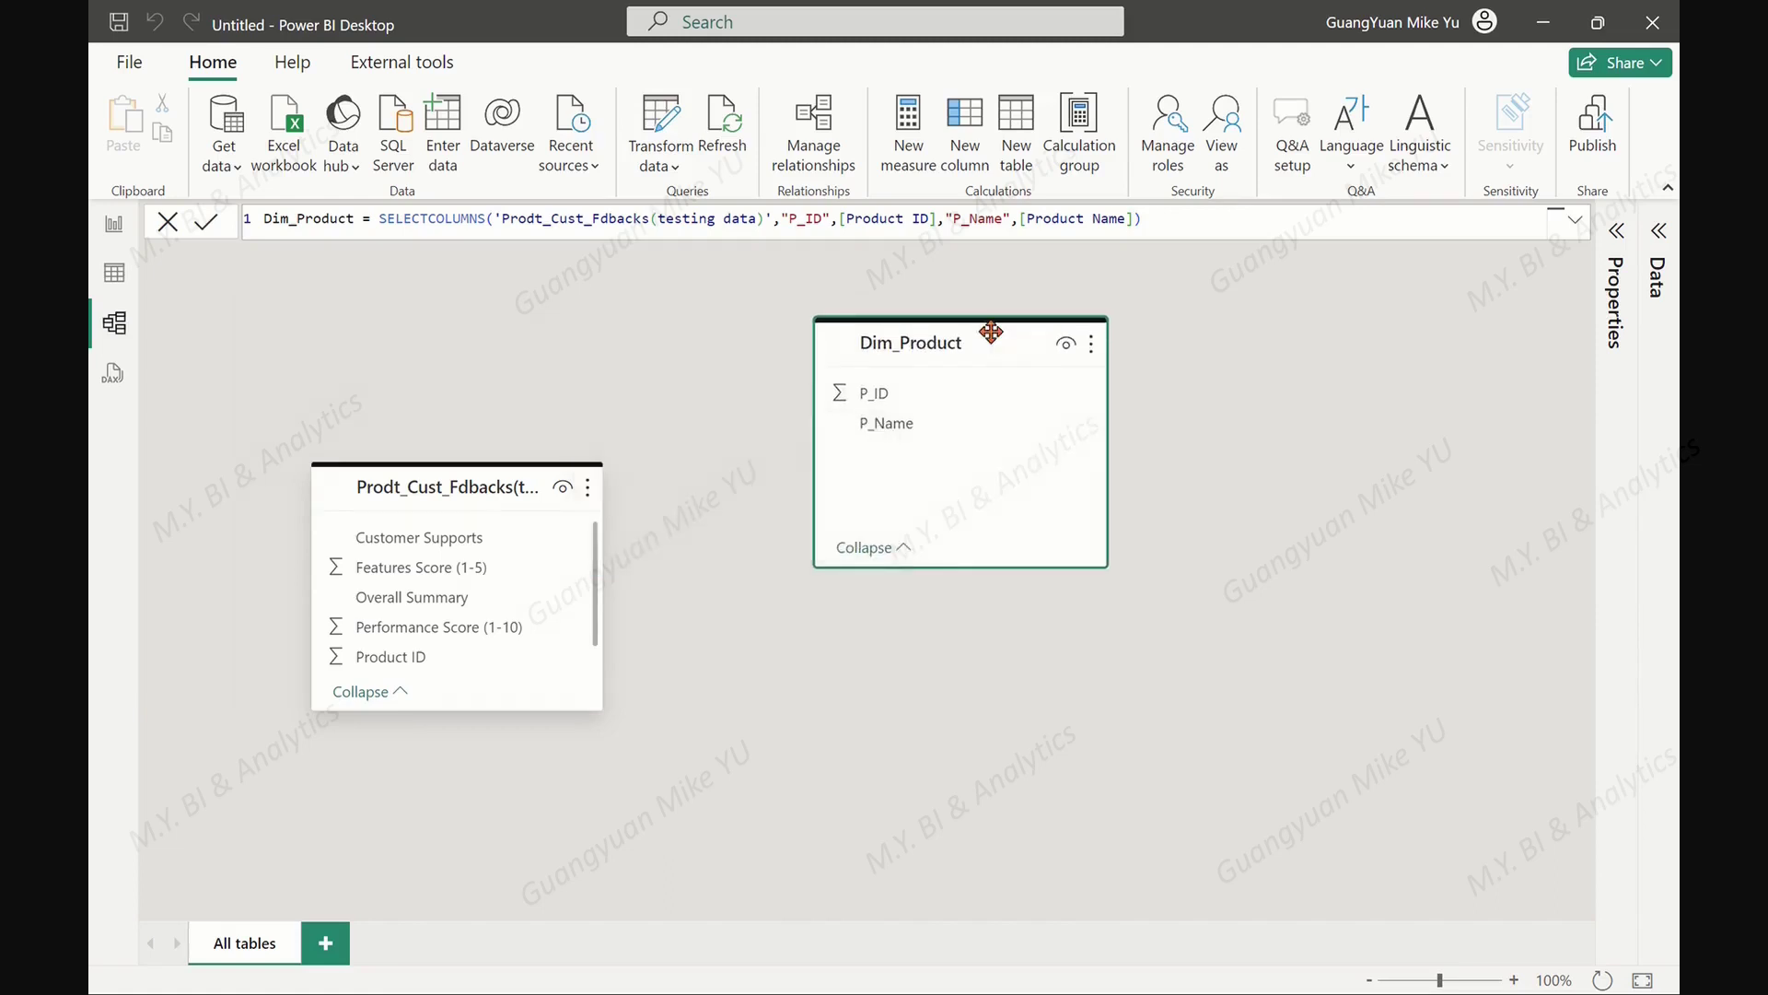
pyautogui.moveTo(866, 395); pyautogui.dragTo(420, 636)
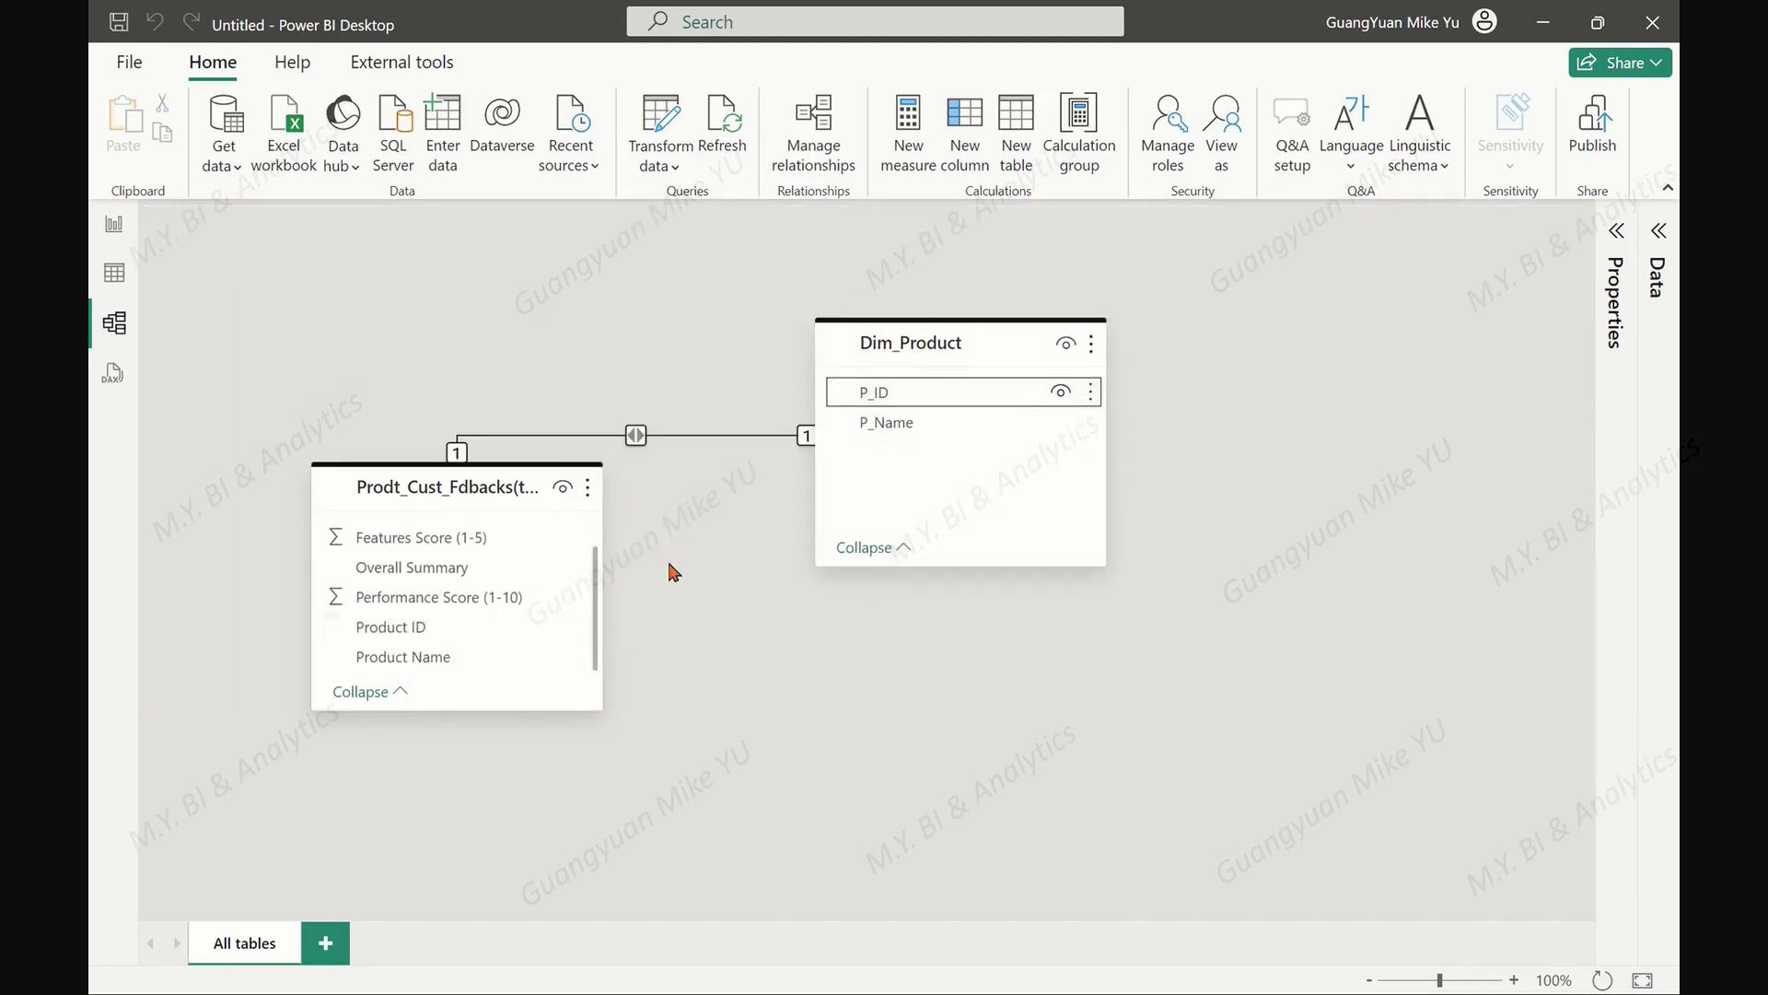
pyautogui.moveTo(461, 494); pyautogui.dragTo(525, 711)
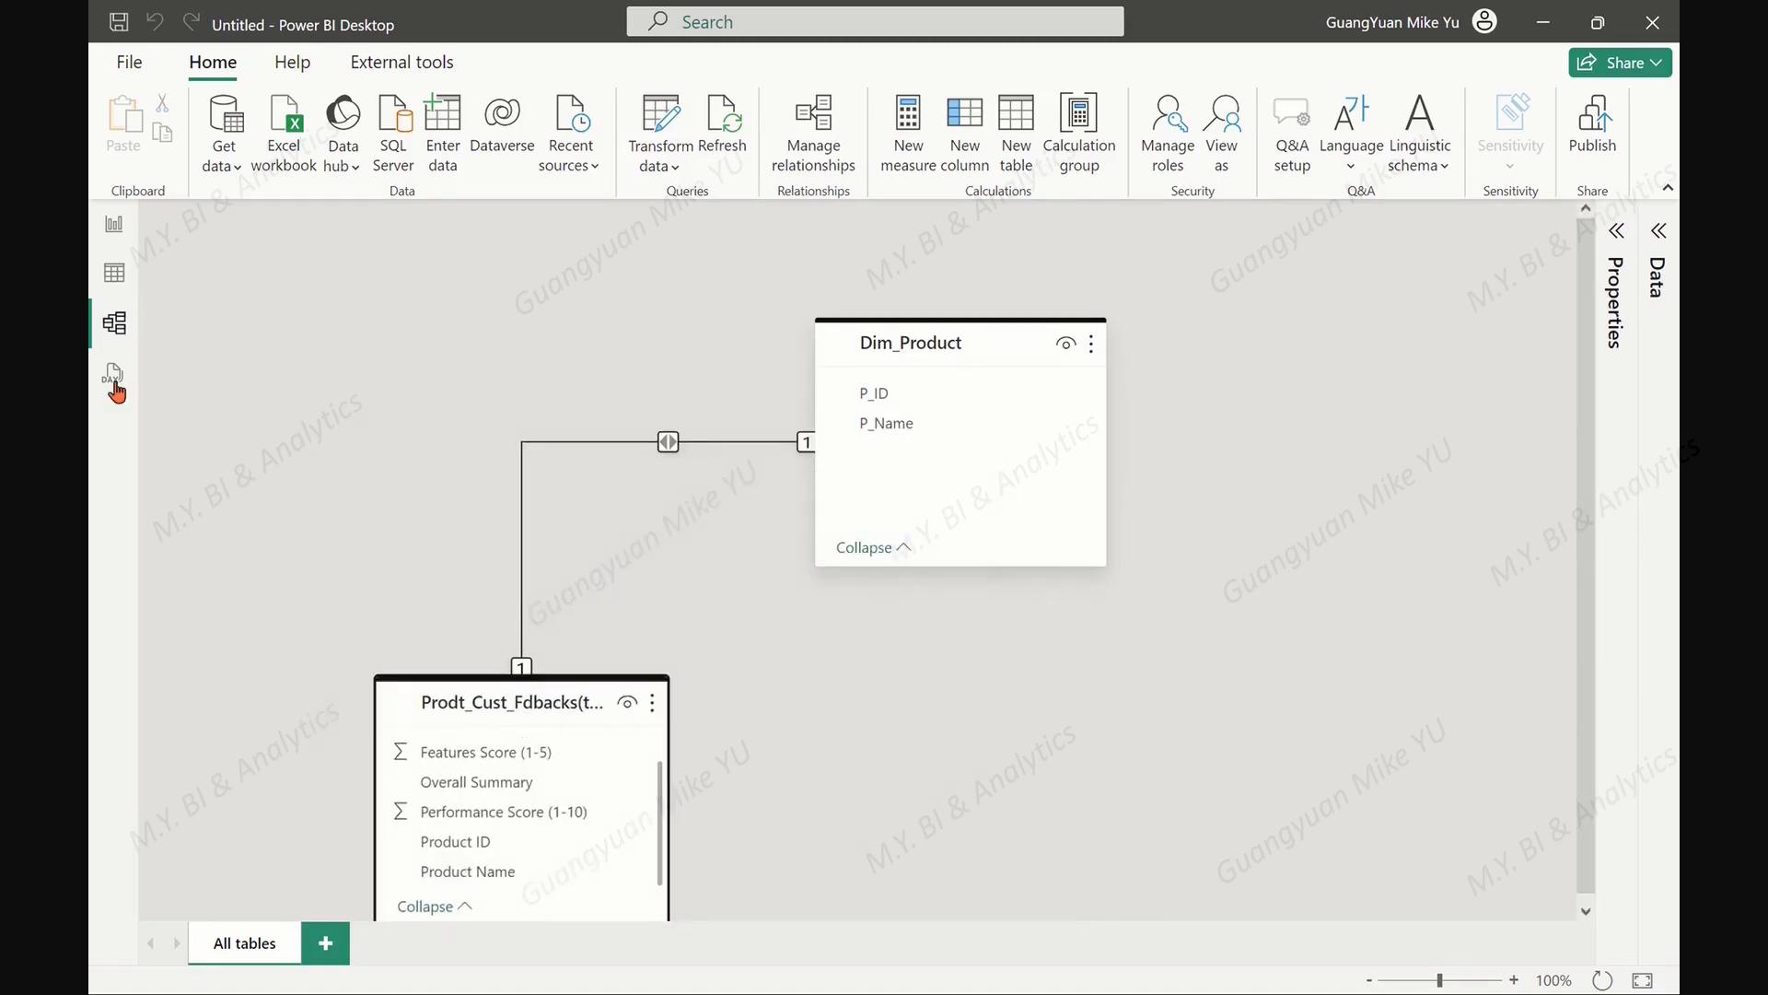
pyautogui.click(115, 277)
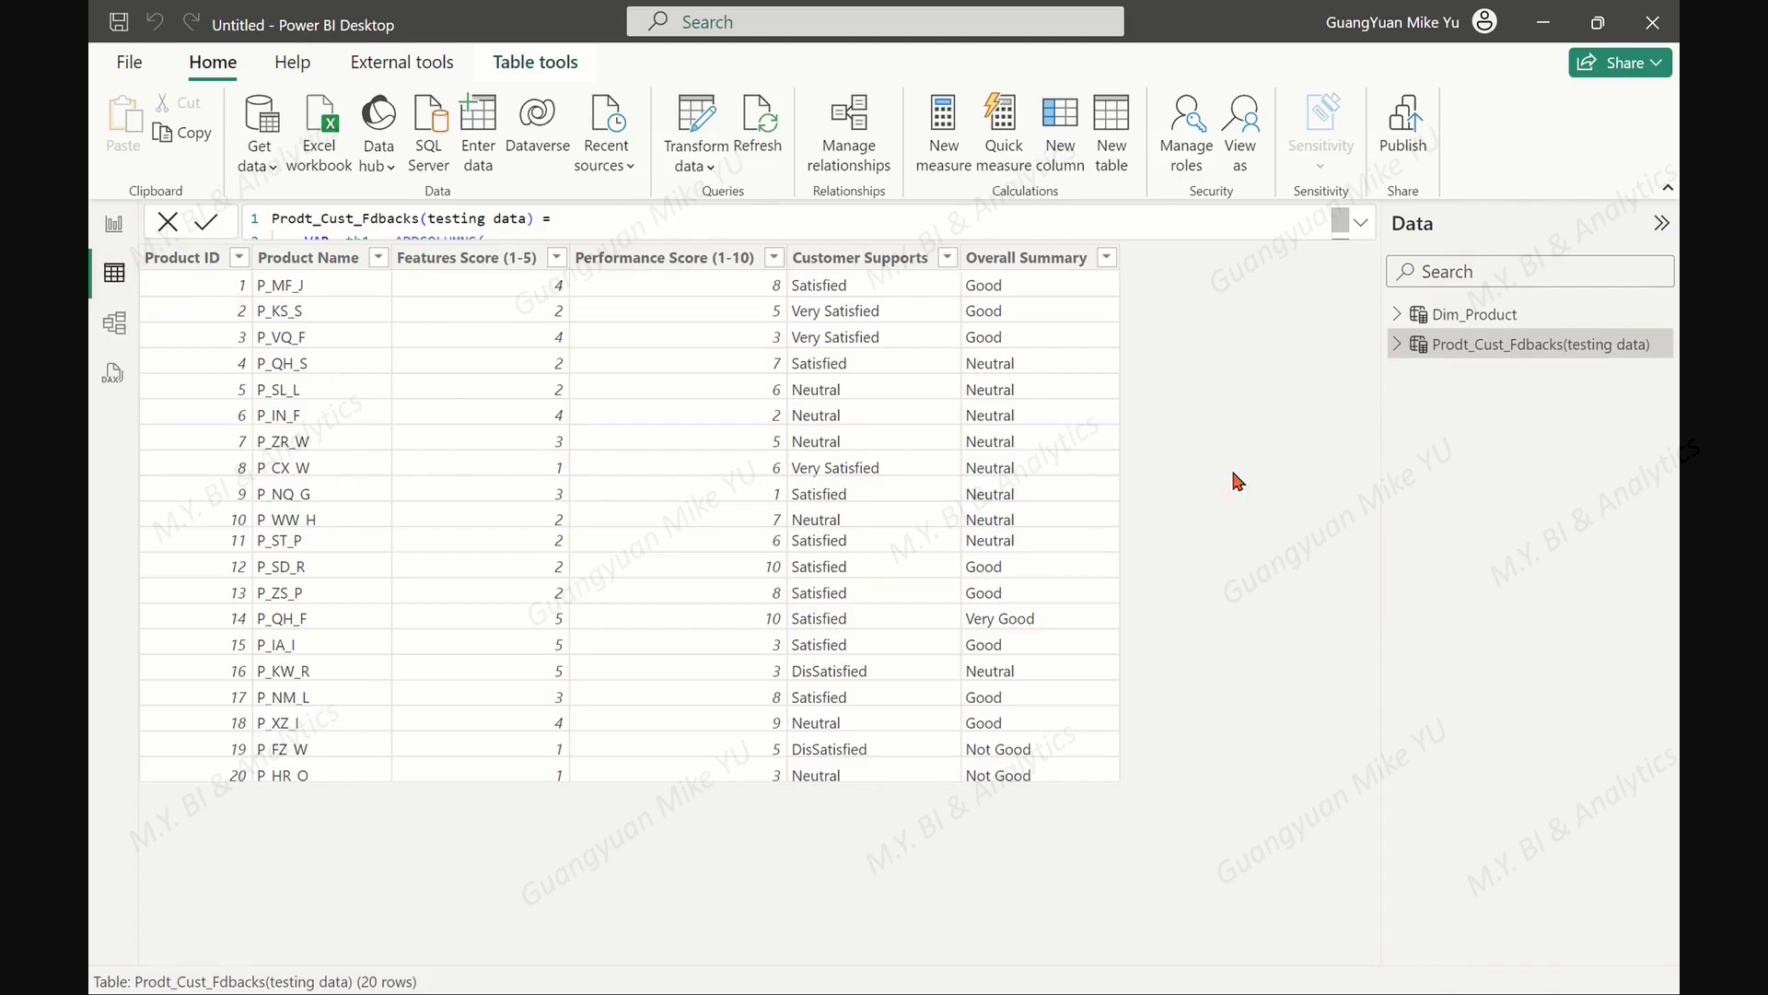